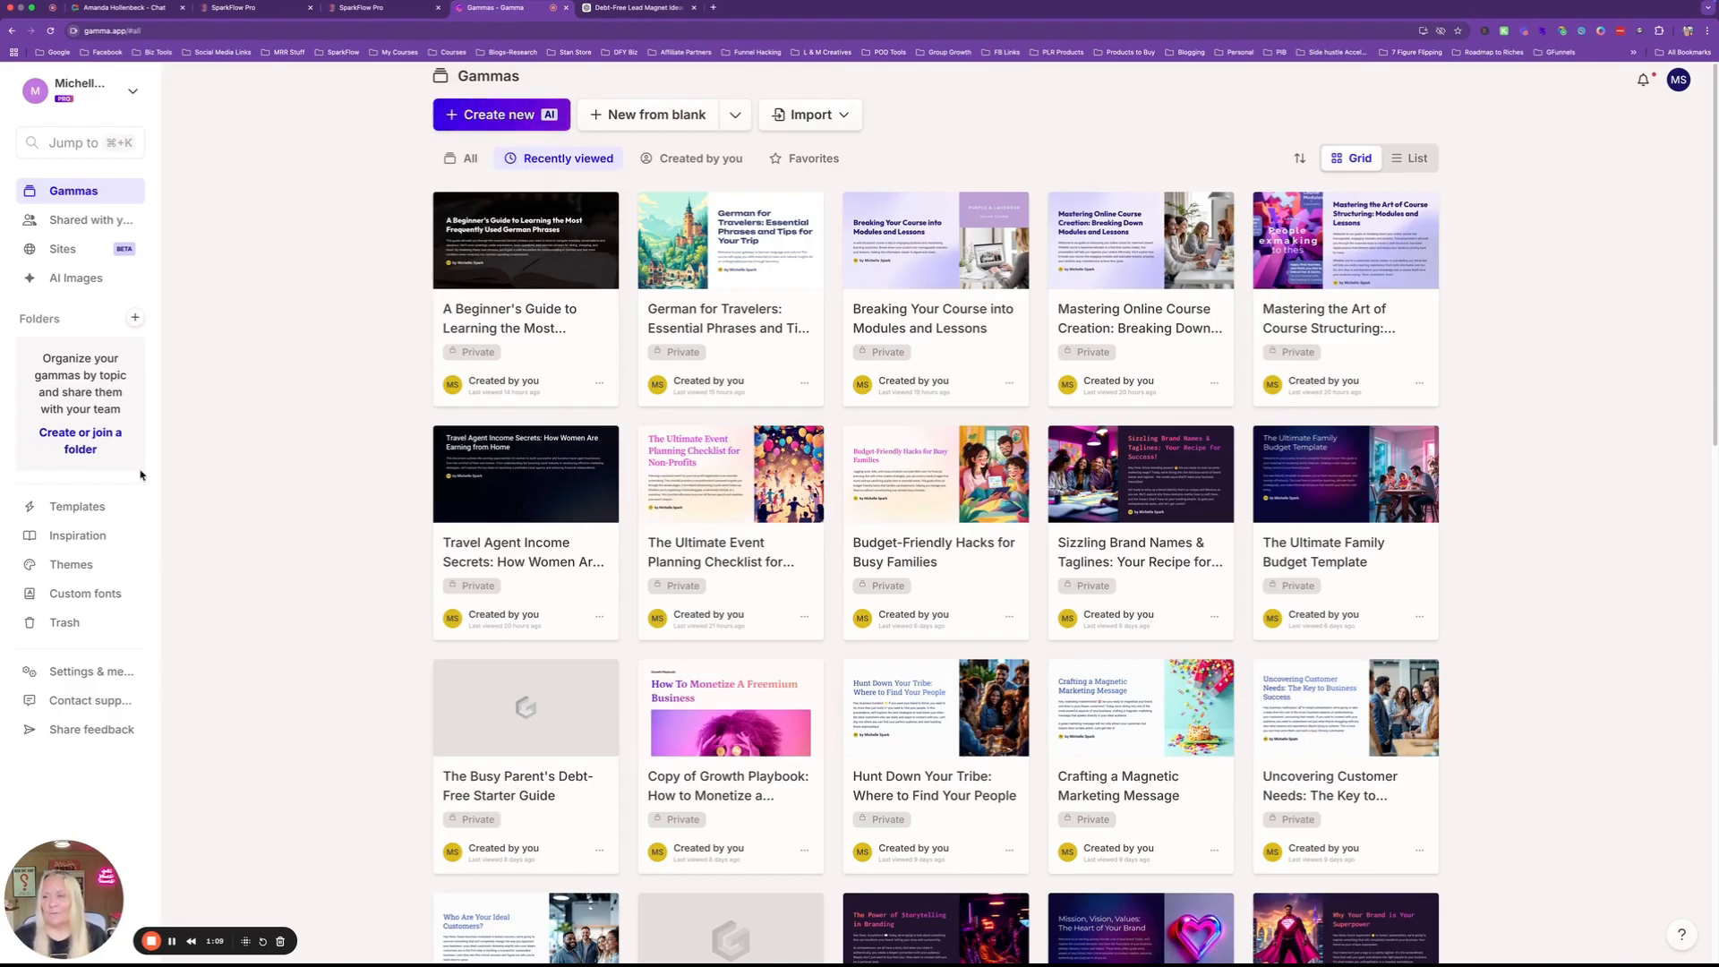
Browse the ready-made templates, then return to the library of existing gammas.
left_click(57, 506)
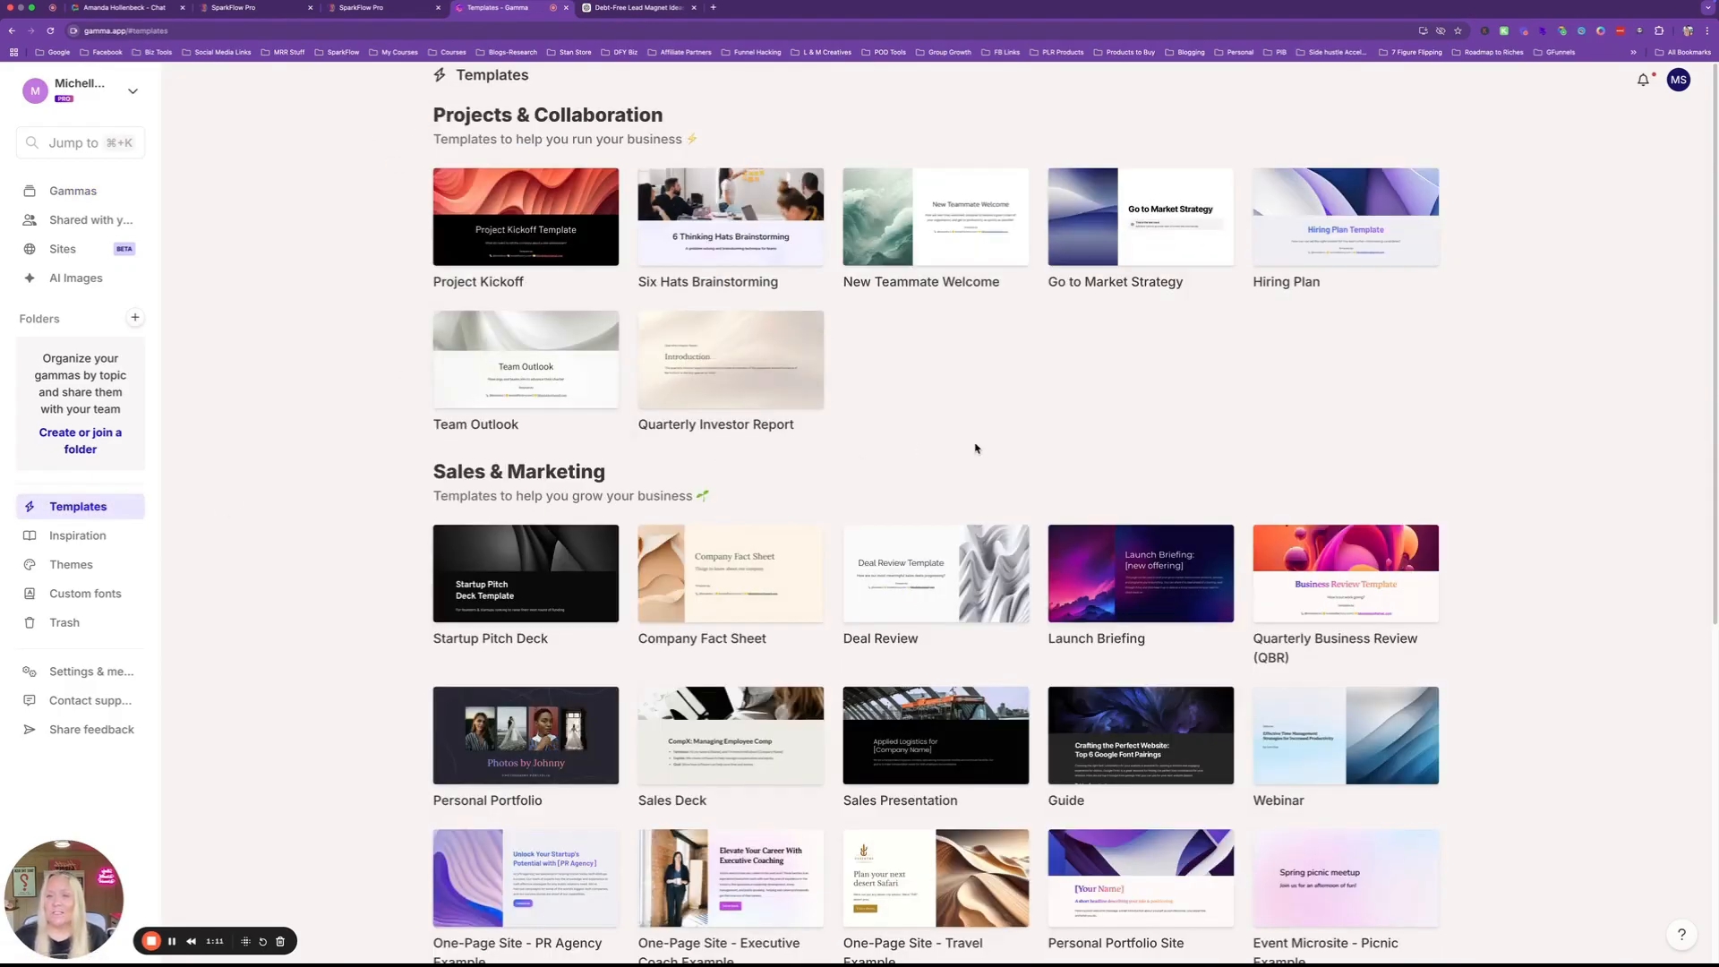
scroll(936, 452, "down", 5)
scroll(931, 455, "up", 4)
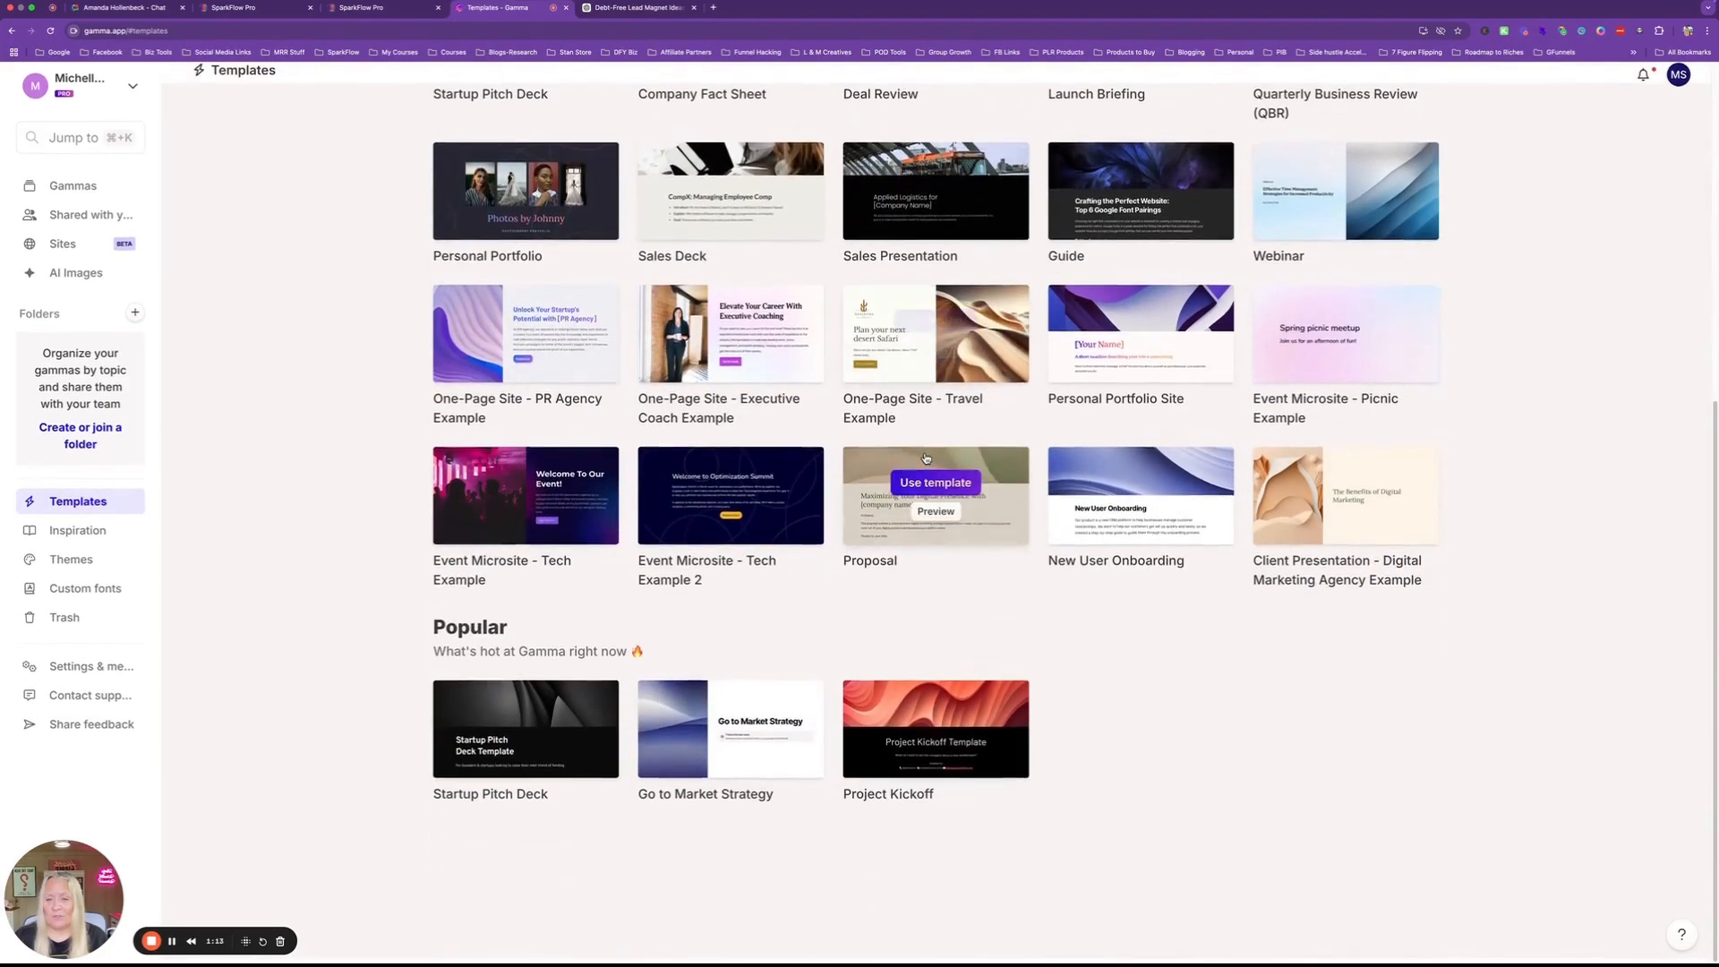
scroll(927, 458, "up", 3)
left_click(74, 190)
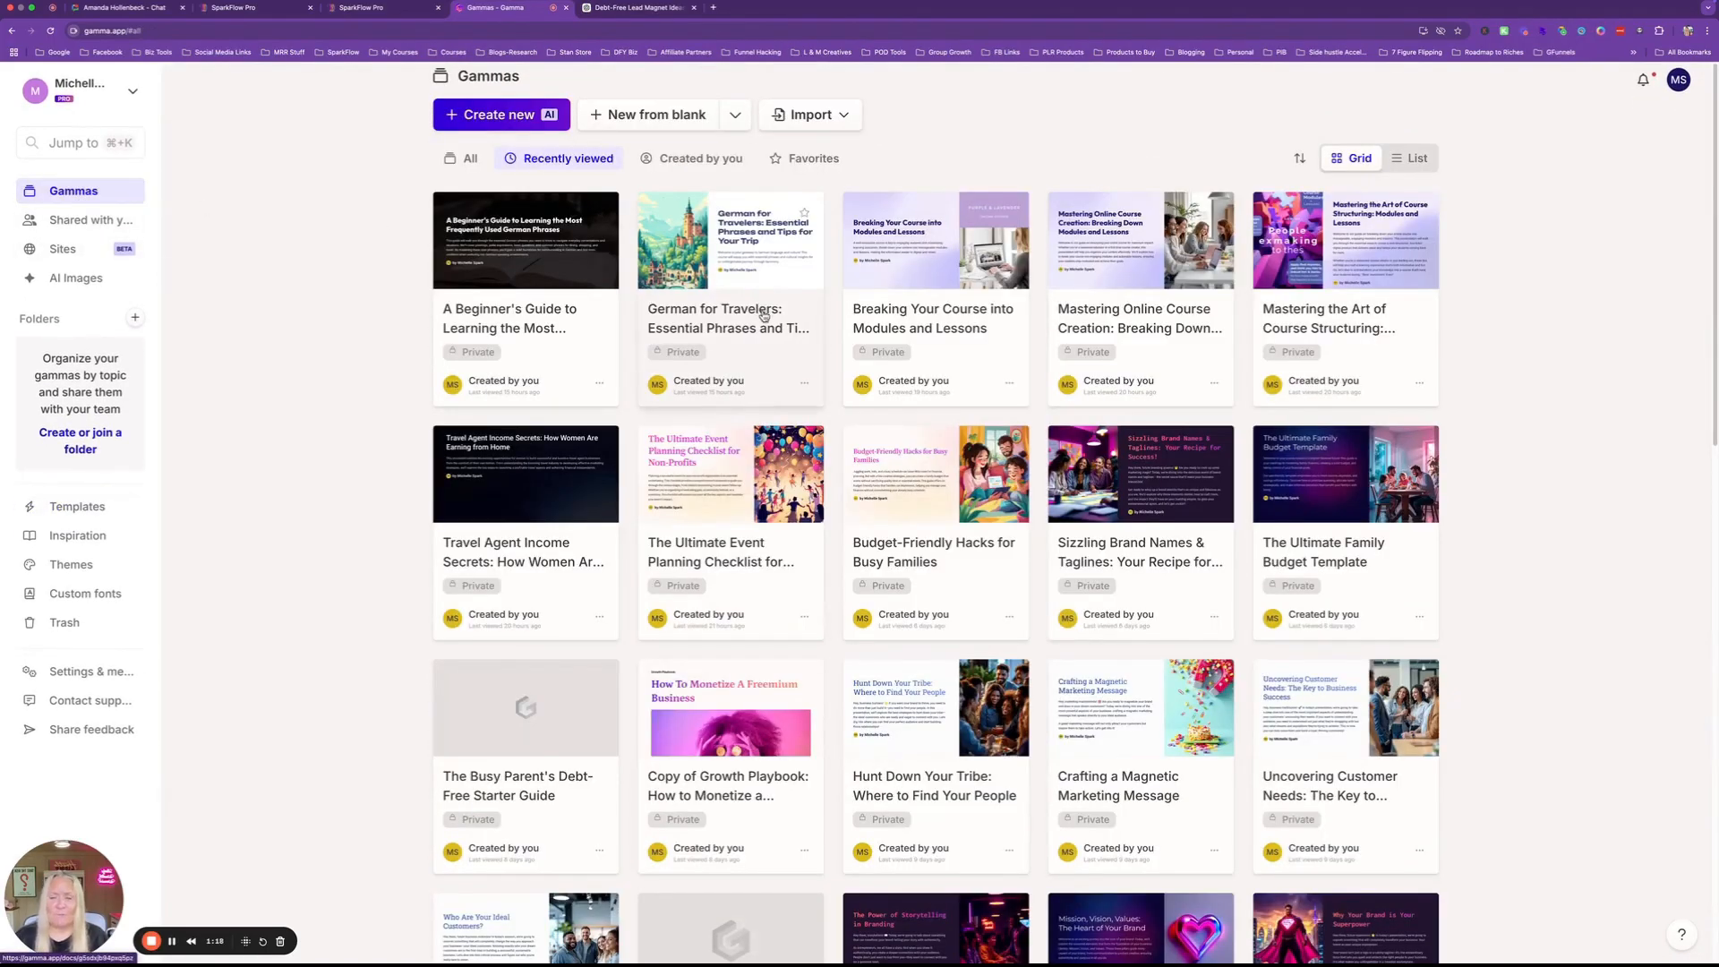
Start a new AI gamma, try Paste in text, go back, and pick Generate instead.
left_click(484, 116)
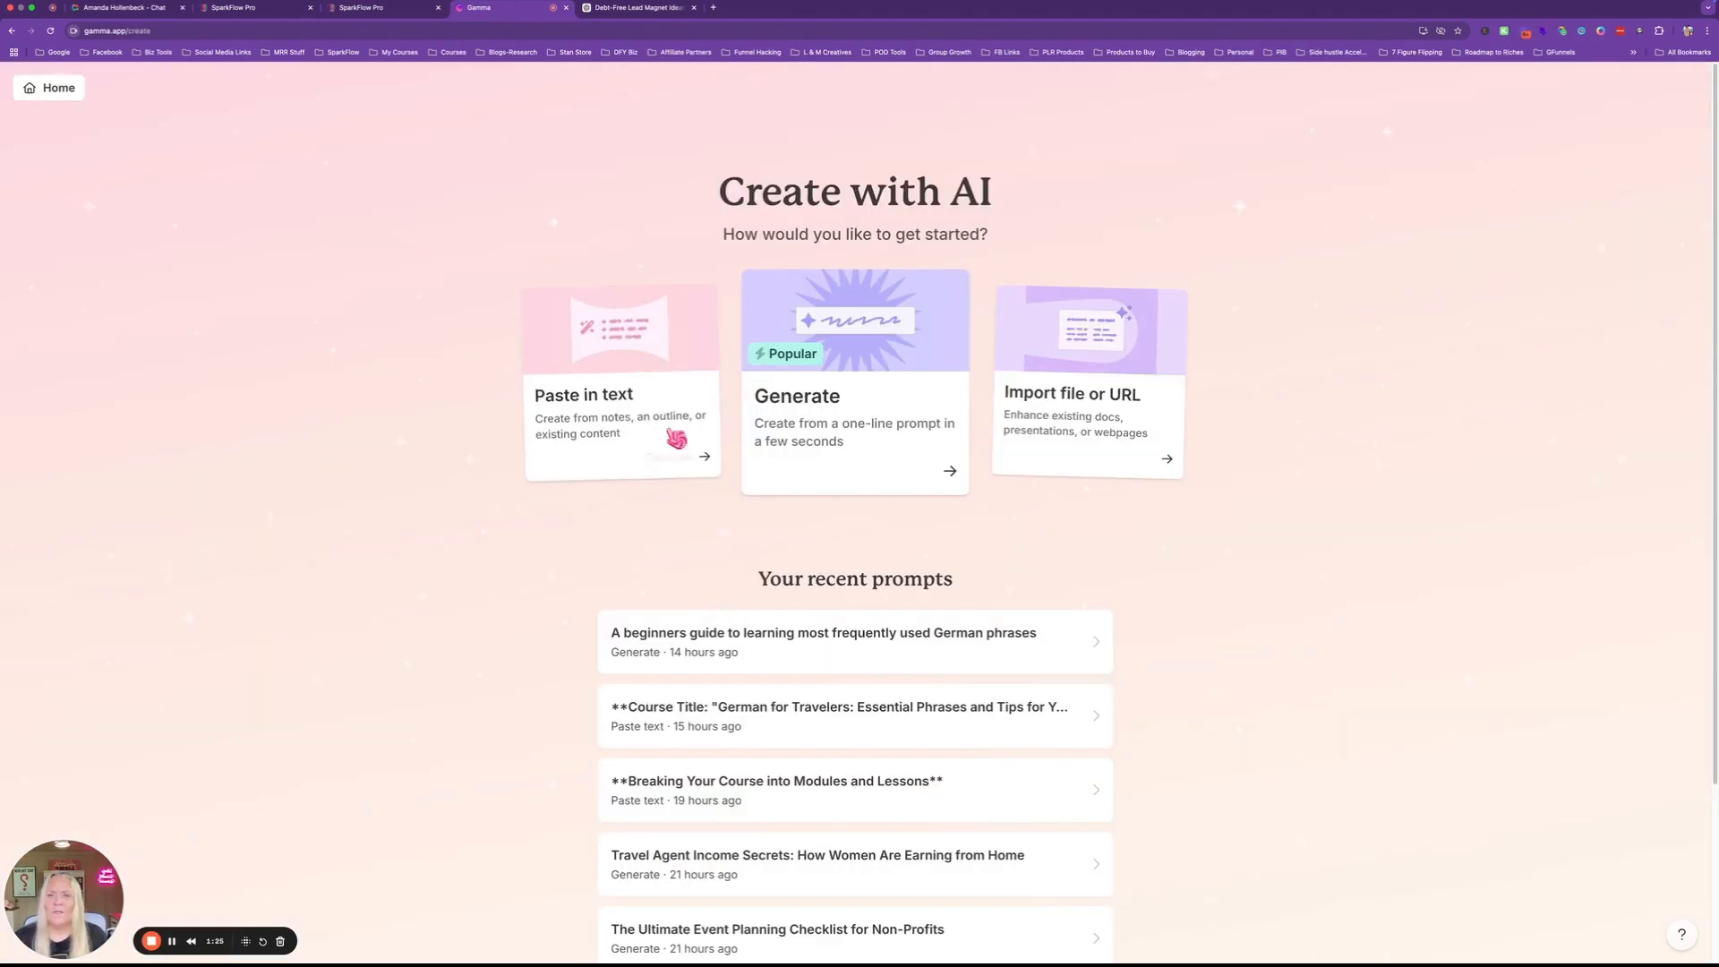
left_click(605, 418)
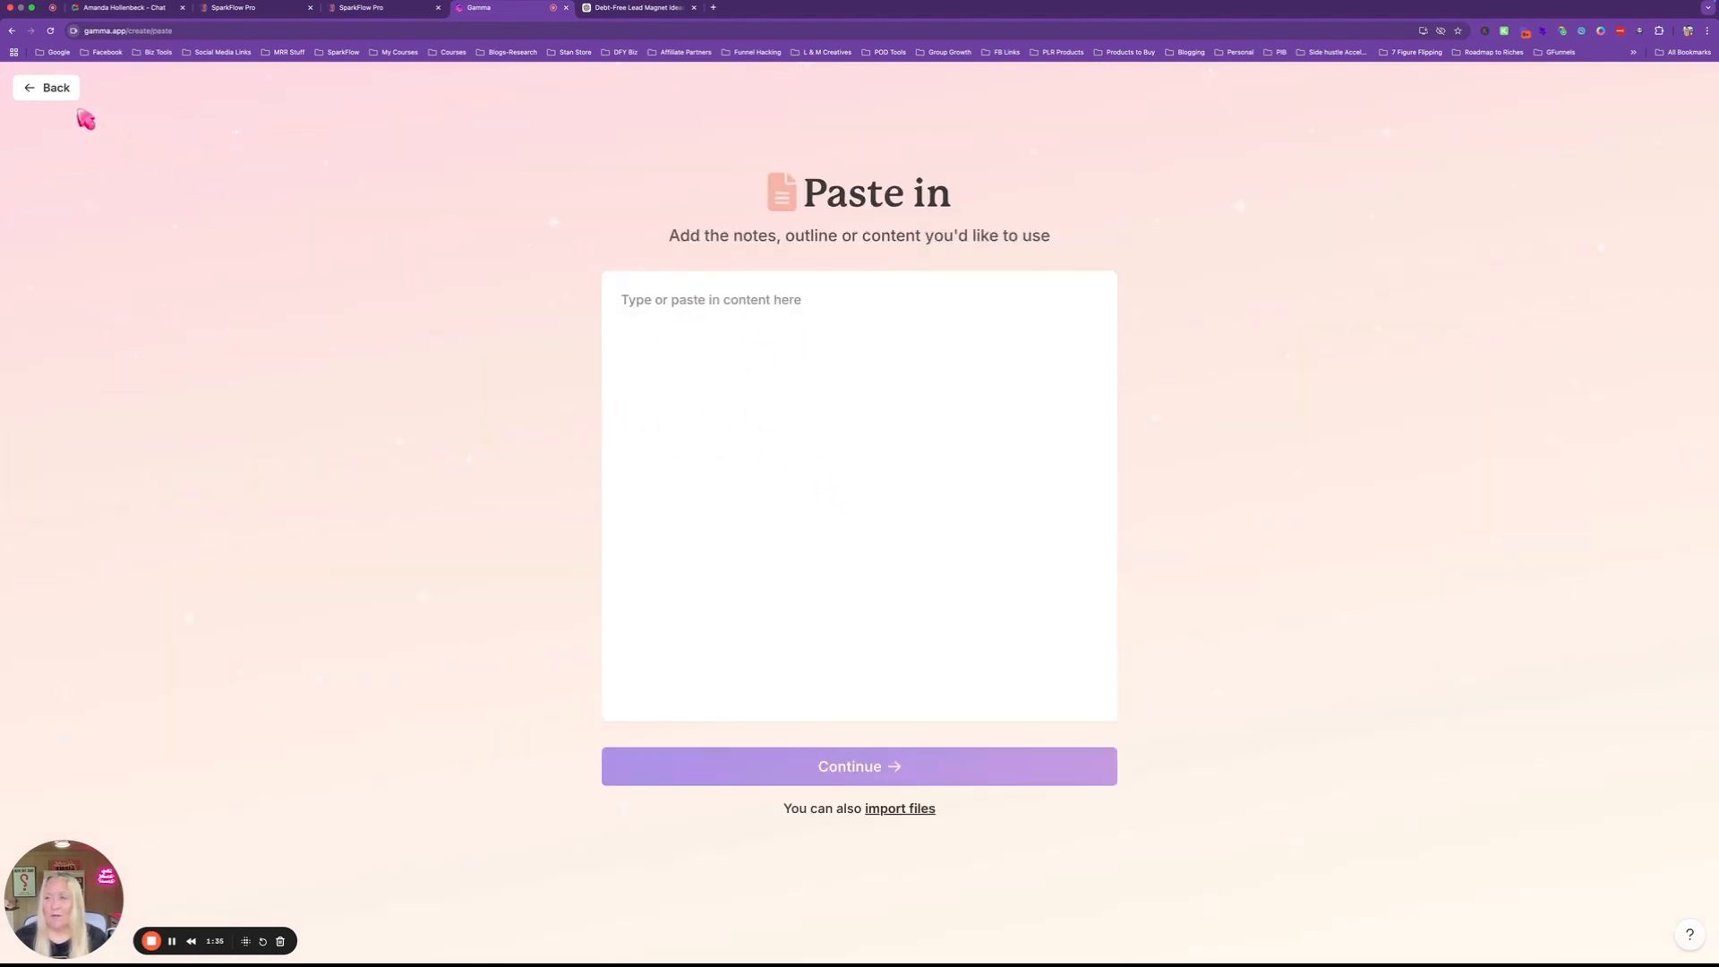
left_click(38, 93)
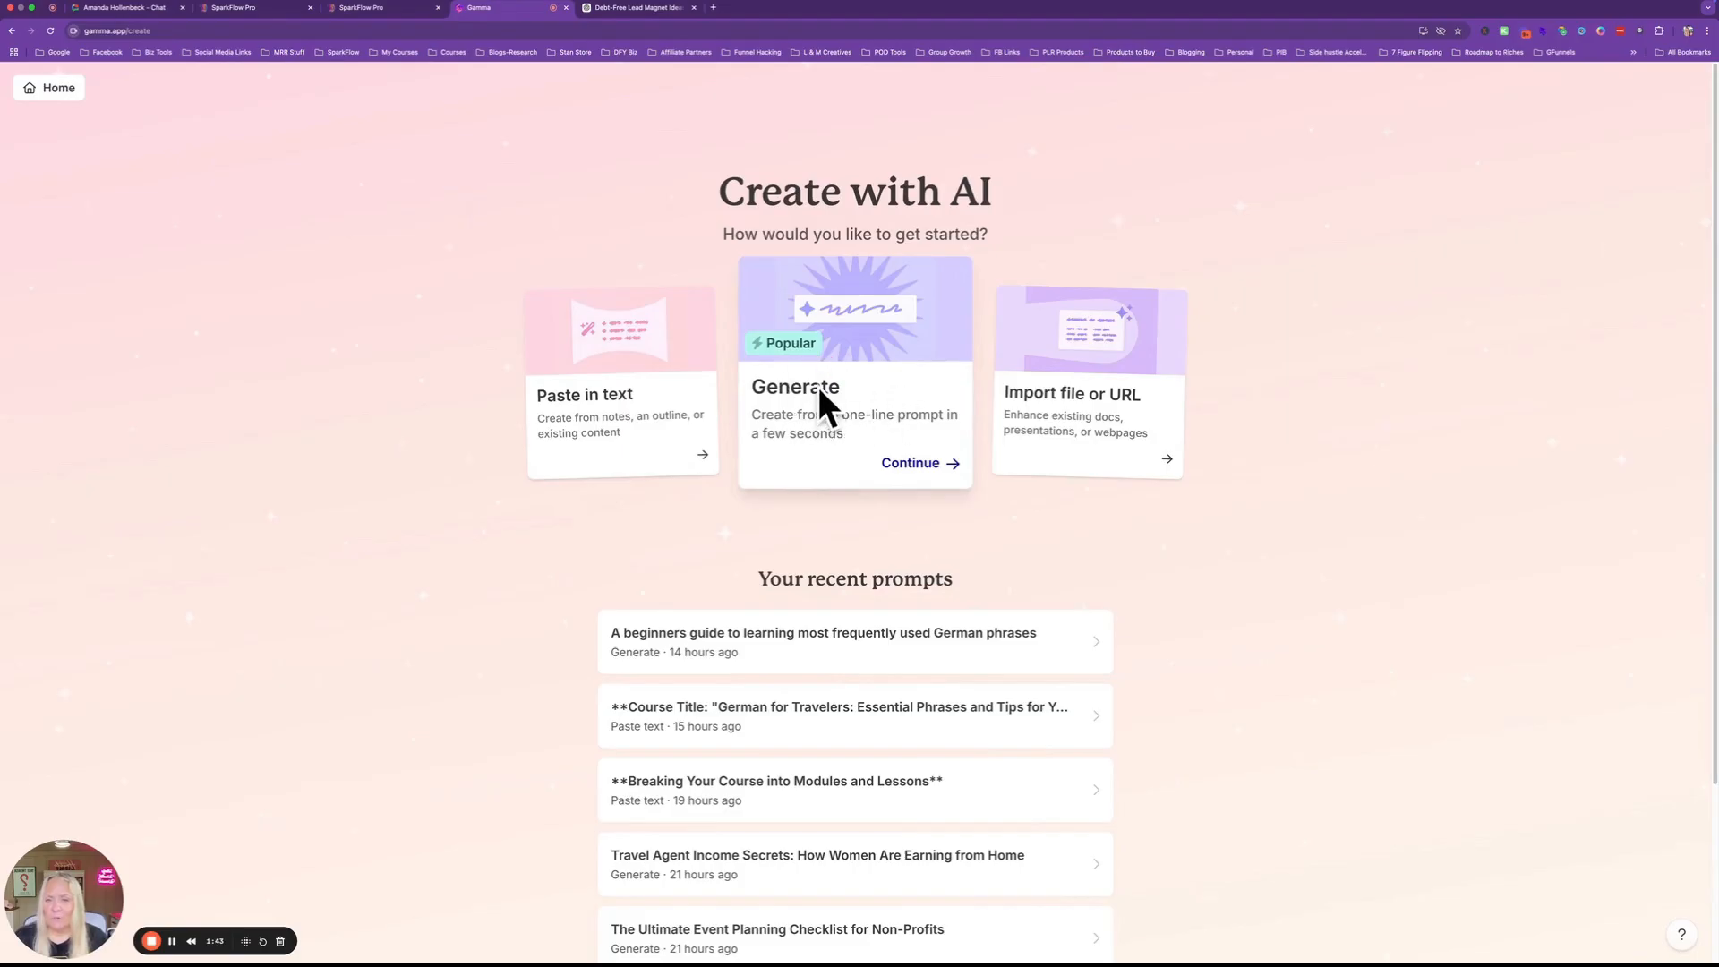
left_click(851, 397)
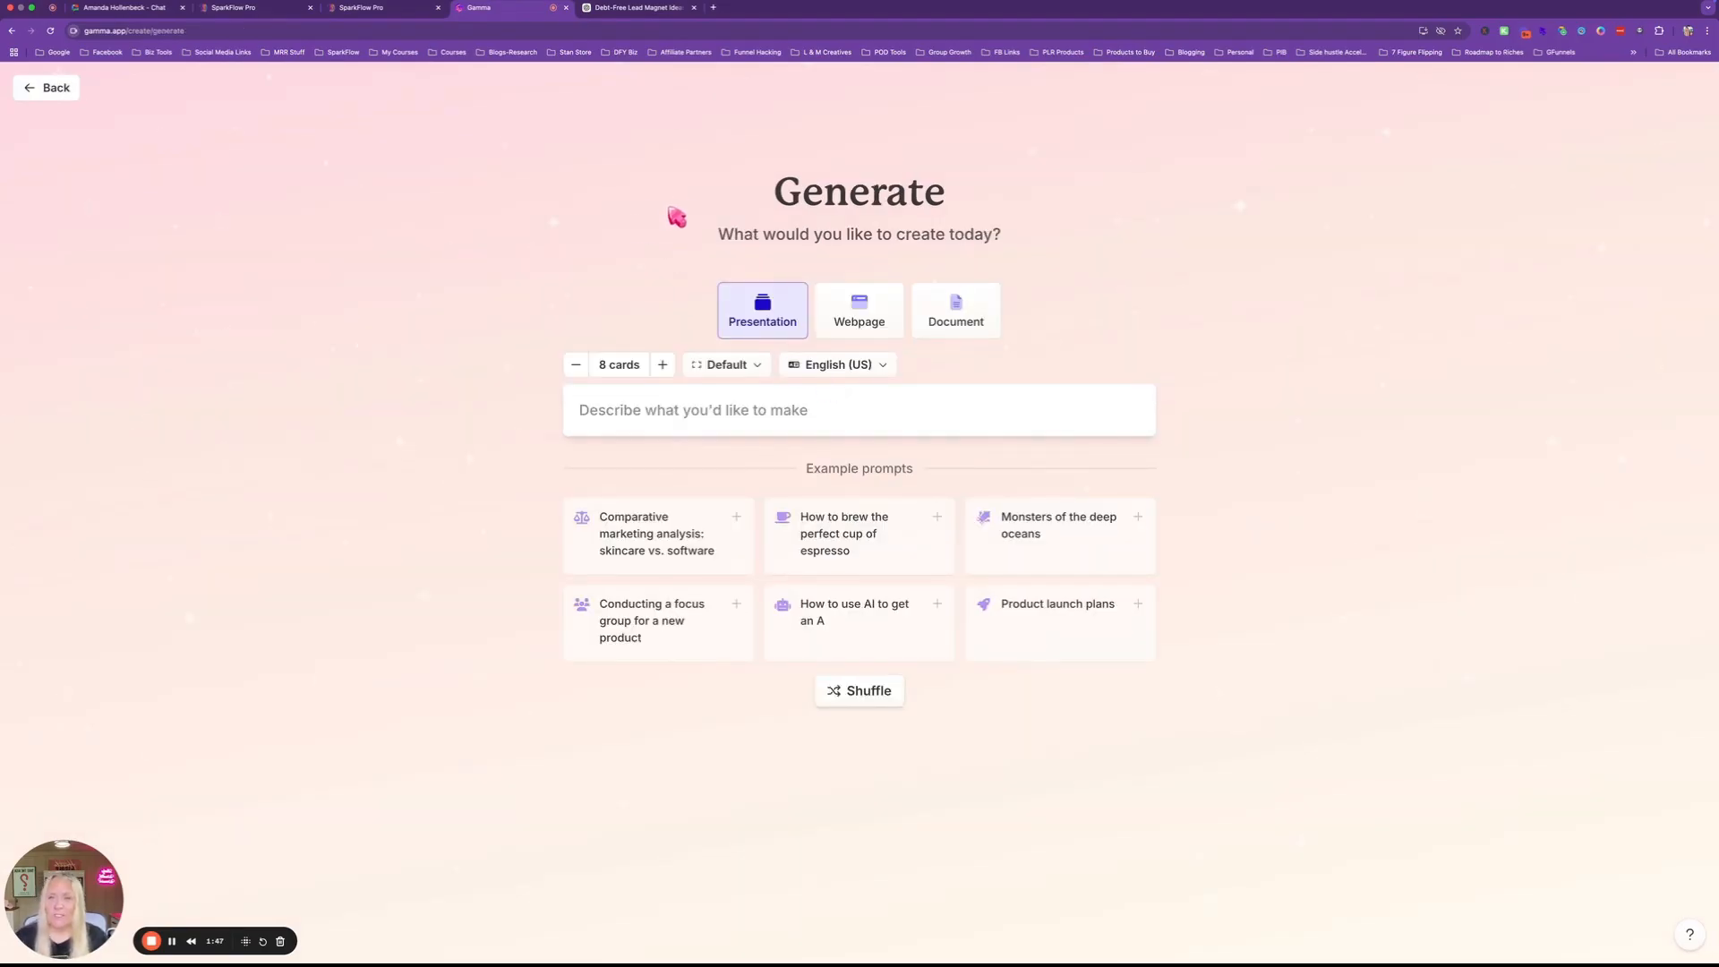
Copy the item 5 meal plan title from the ChatGPT lead magnet ideas, then return to Gamma.
left_click(670, 17)
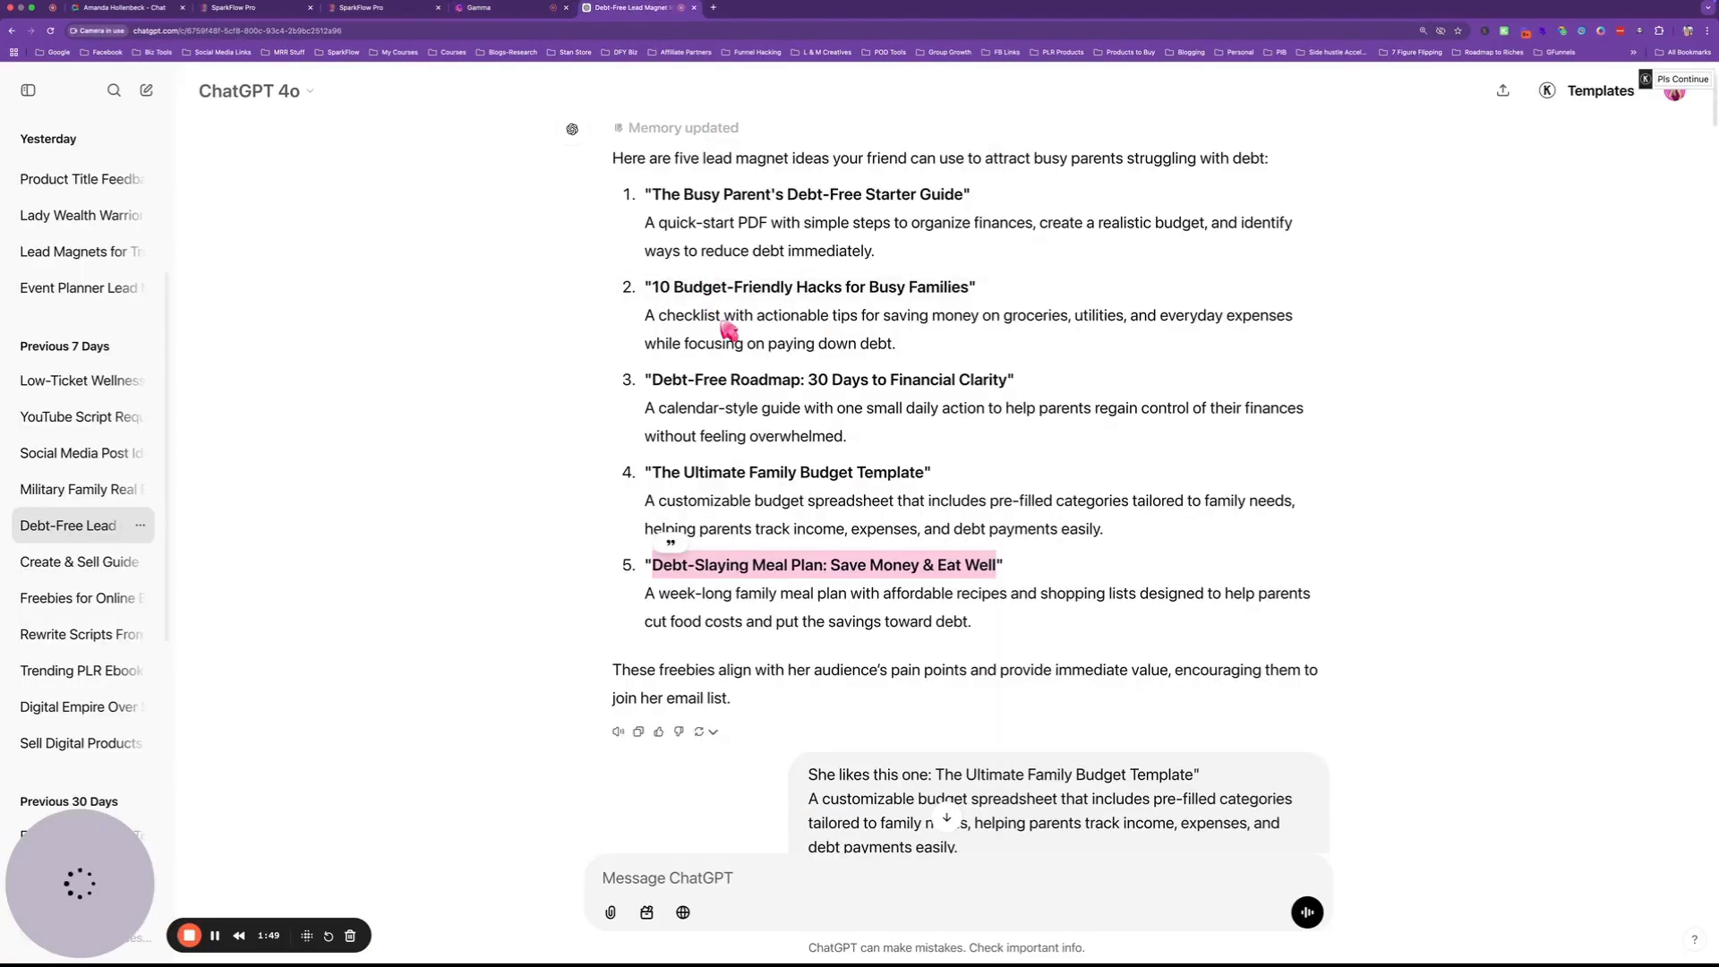
scroll(727, 331, "up", 3)
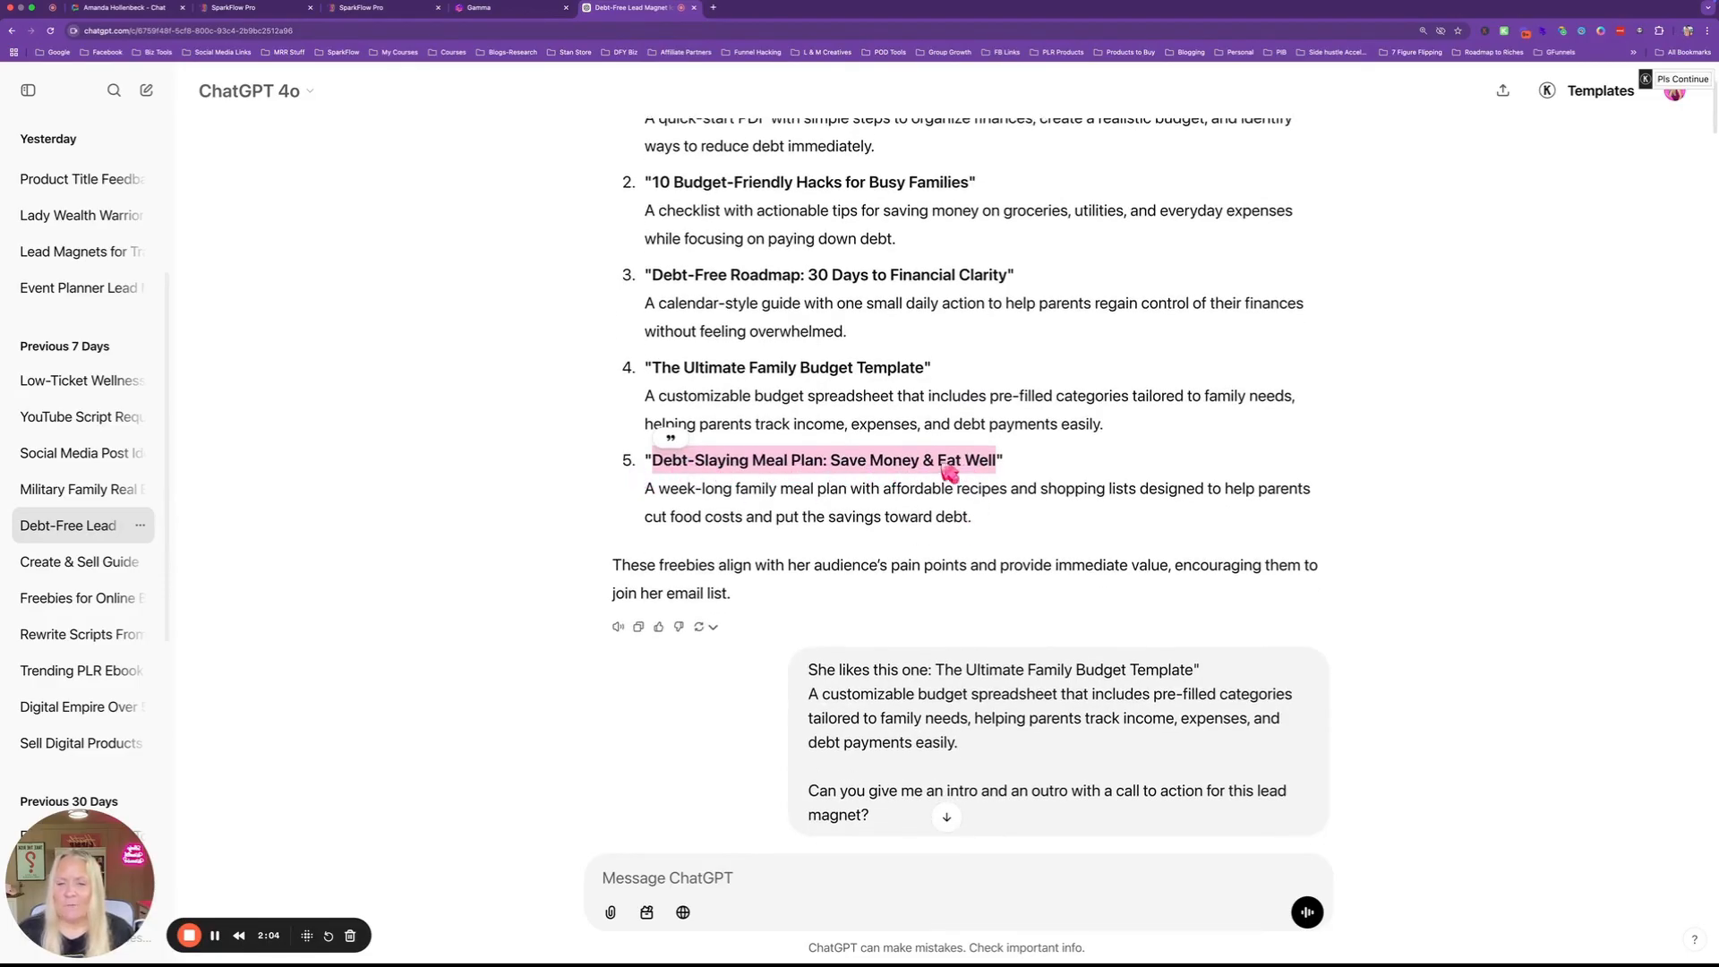
right_click(871, 463)
left_click(882, 482)
left_click(501, 9)
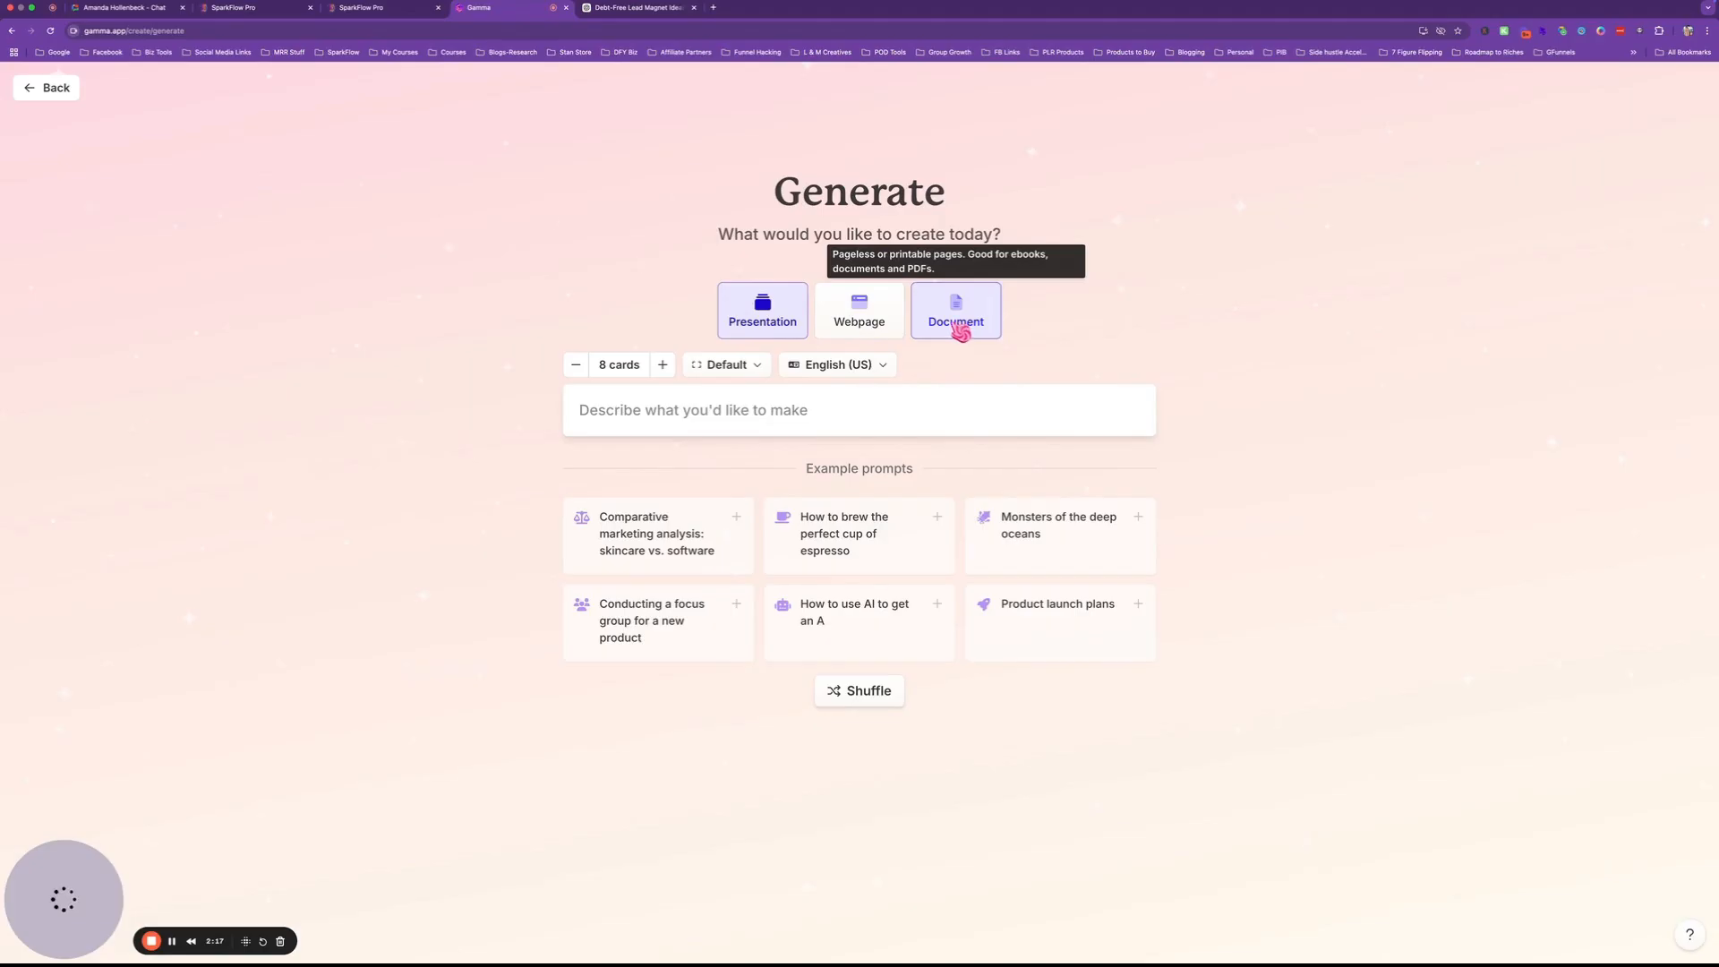
Switch the output to a Document with Letter-size pages.
left_click(959, 319)
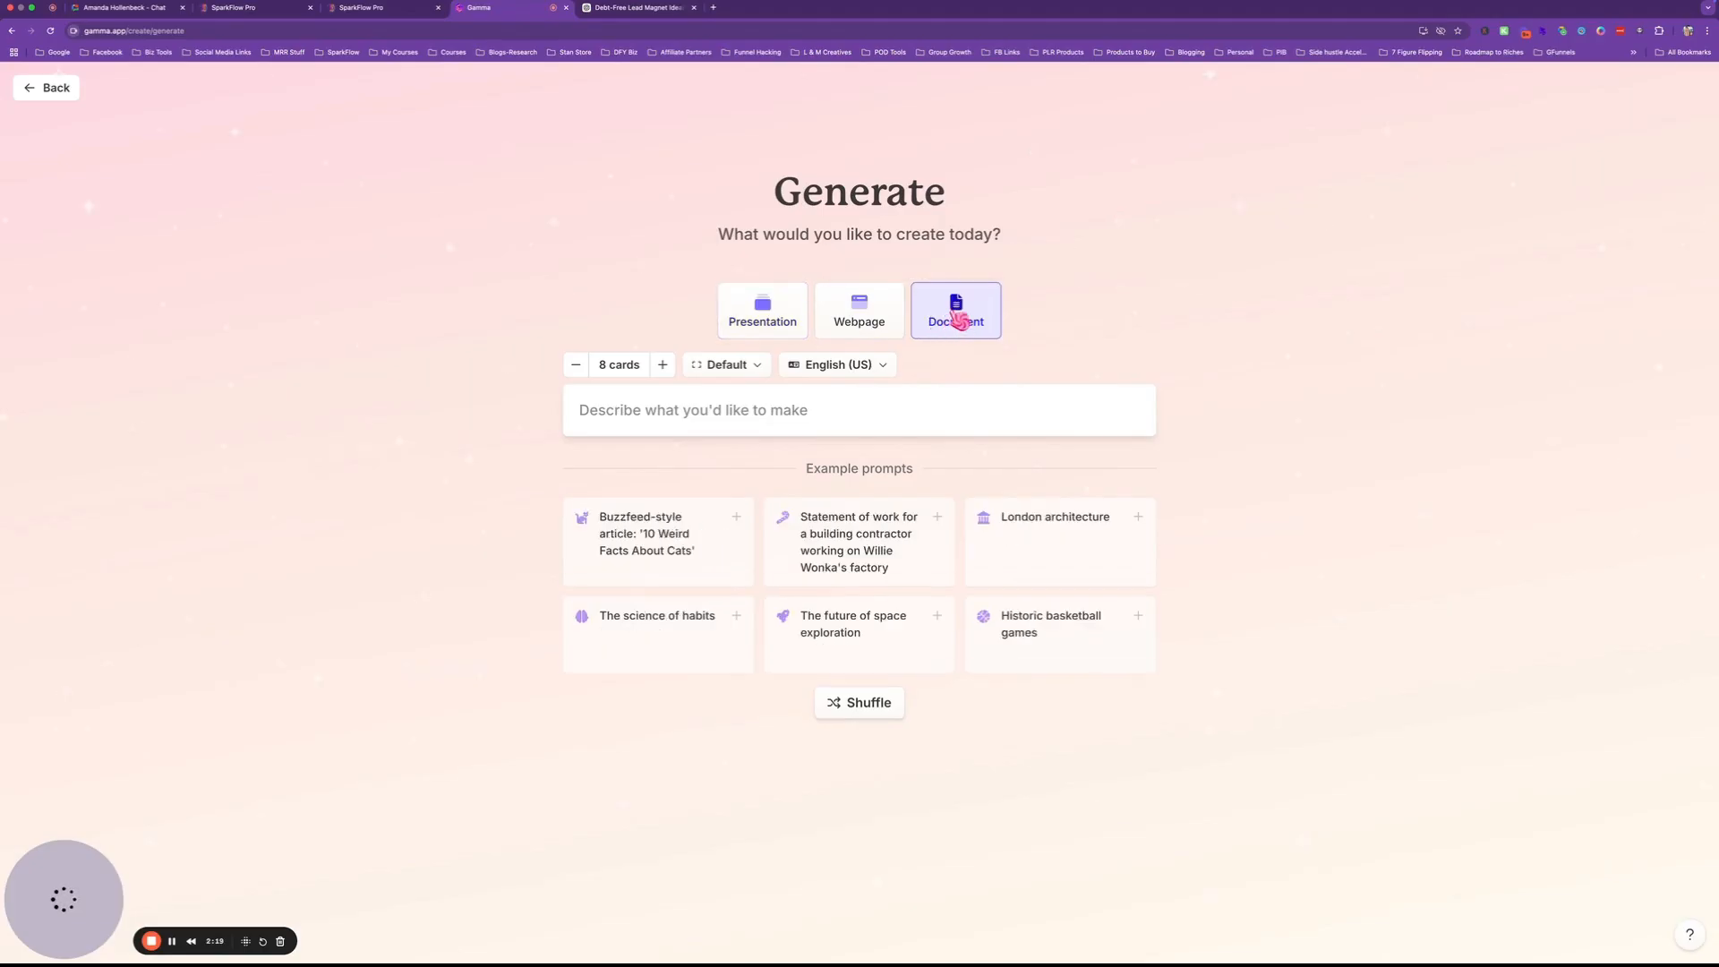
left_click(737, 373)
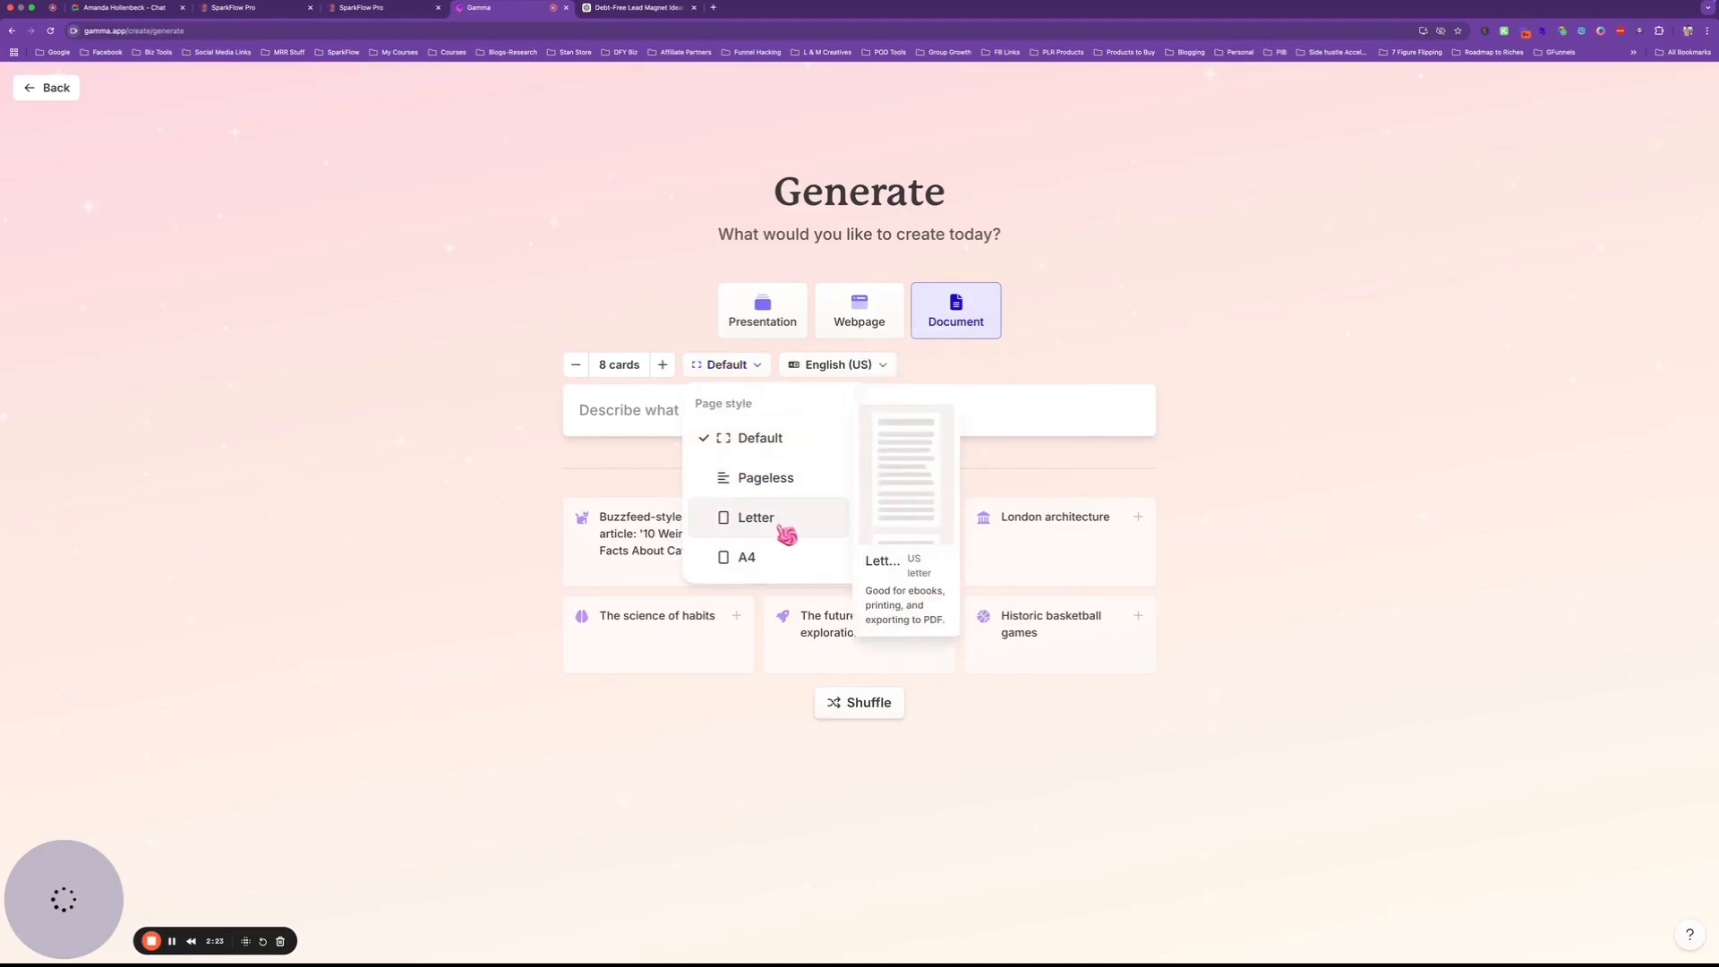
left_click(754, 520)
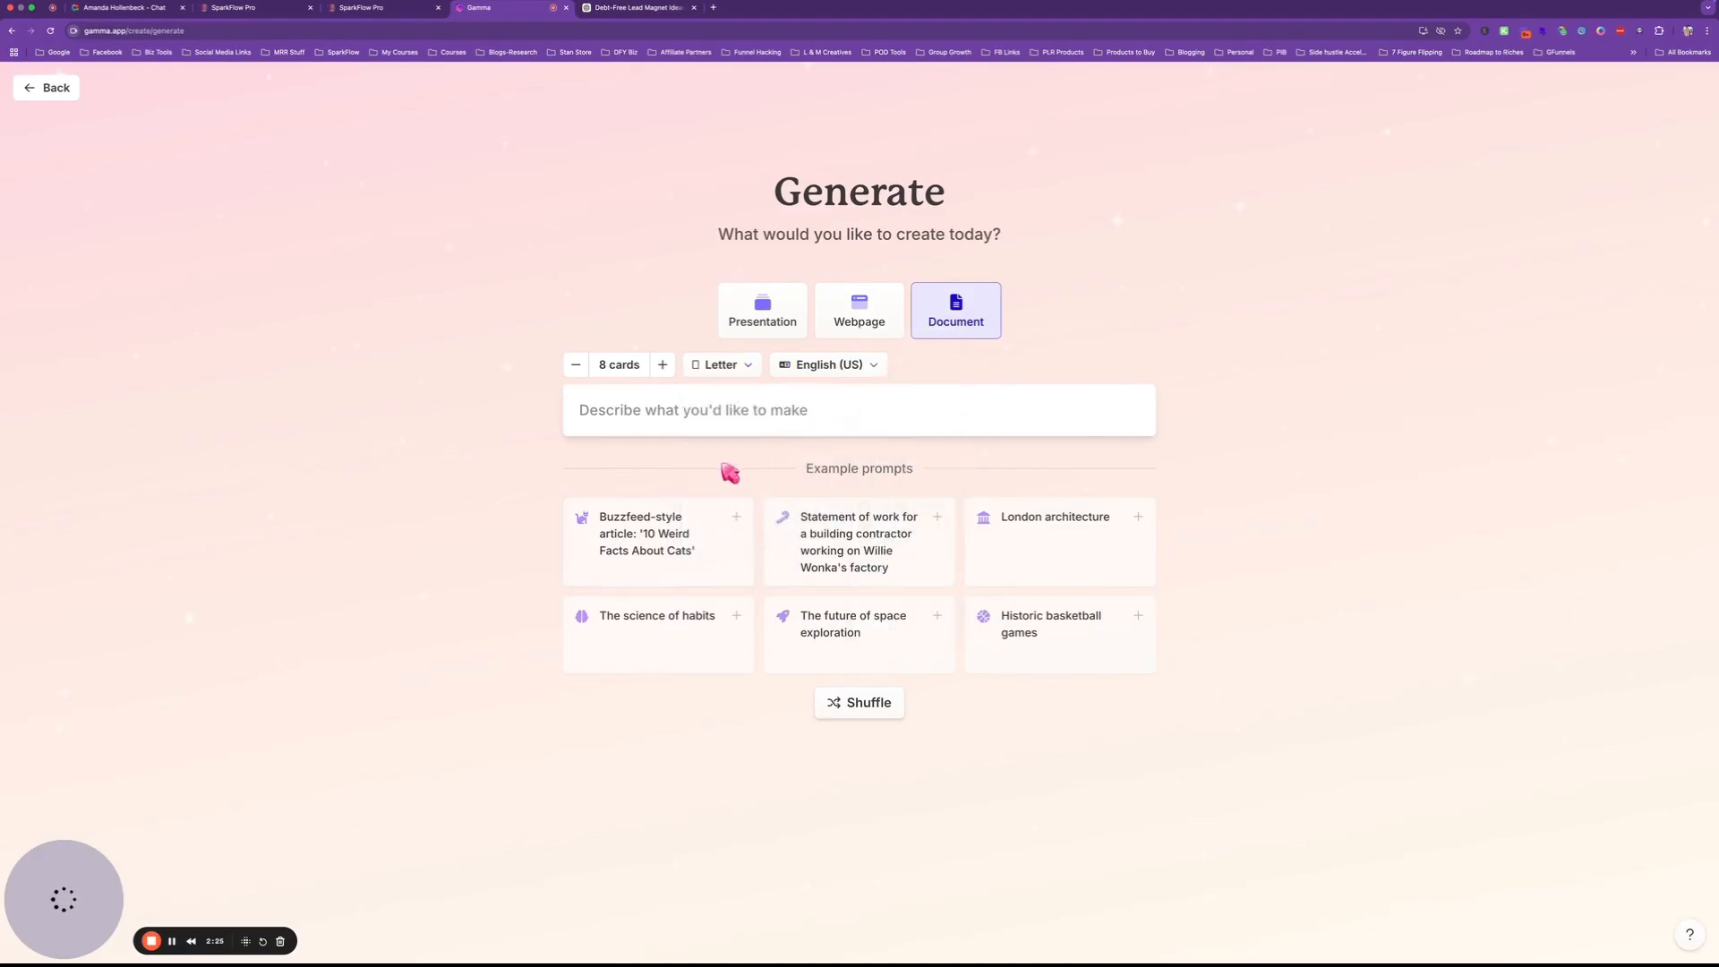
Paste 'Debt-Slaying Meal Plan: Save Money & Eat Well' as the prompt and generate the outline.
left_click(716, 413)
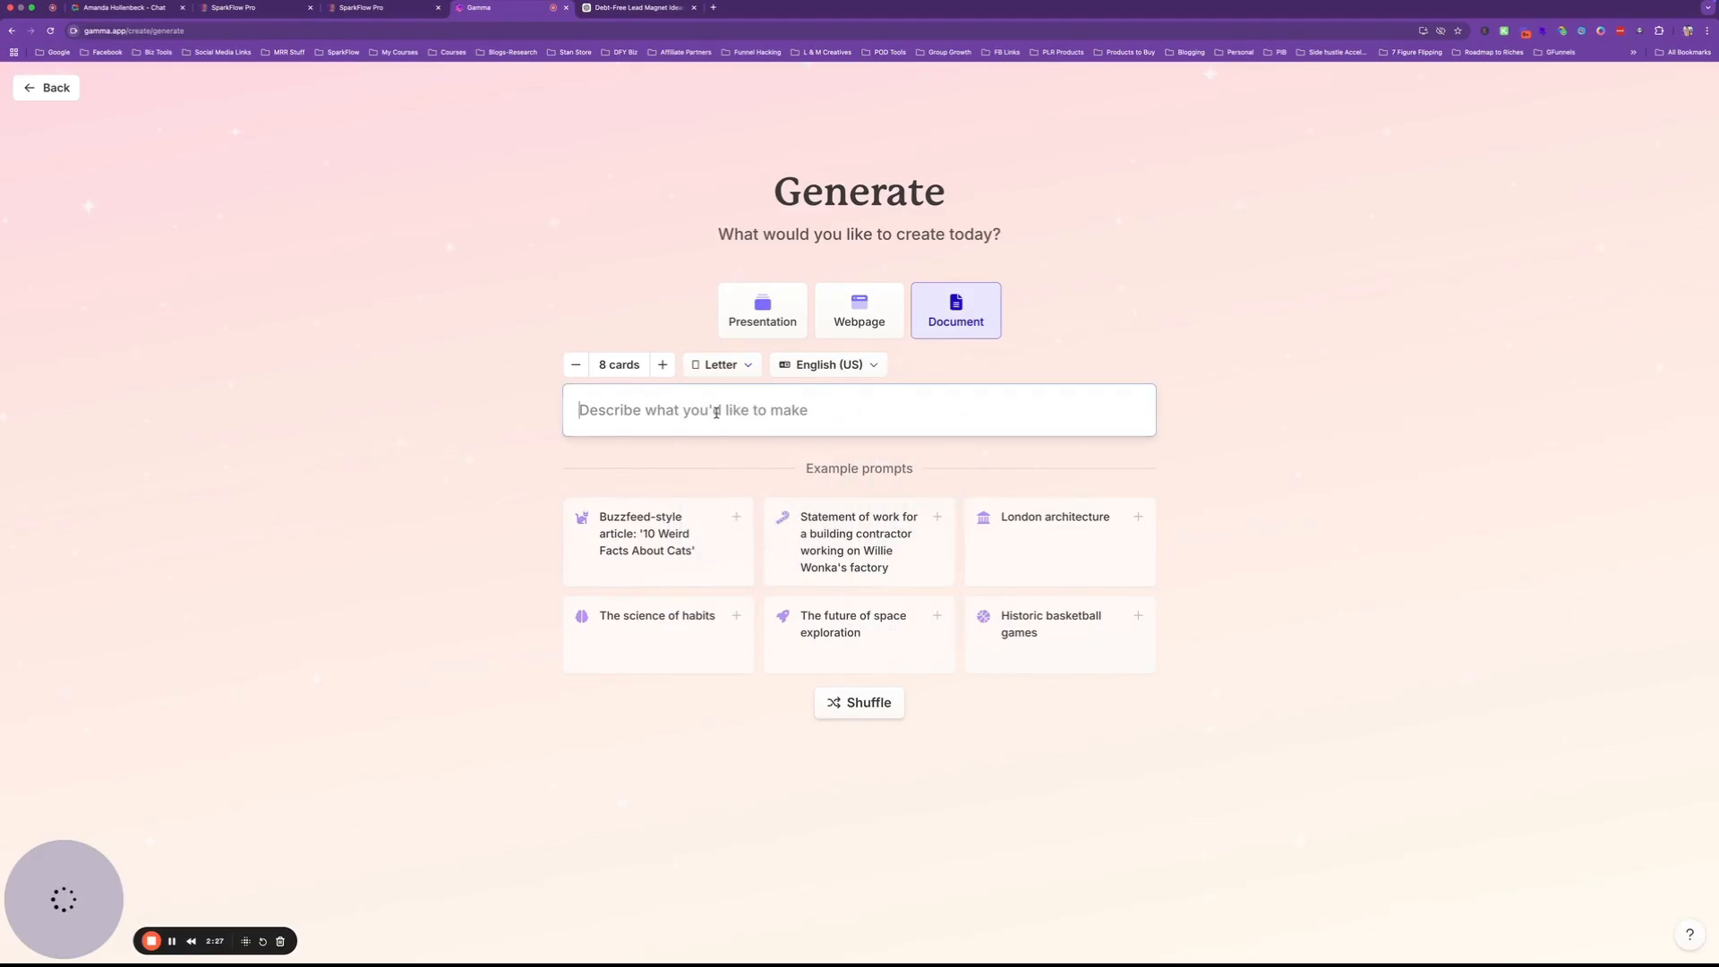
type("Debt-Slaying Meal Plan: Save Money & Eat Well")
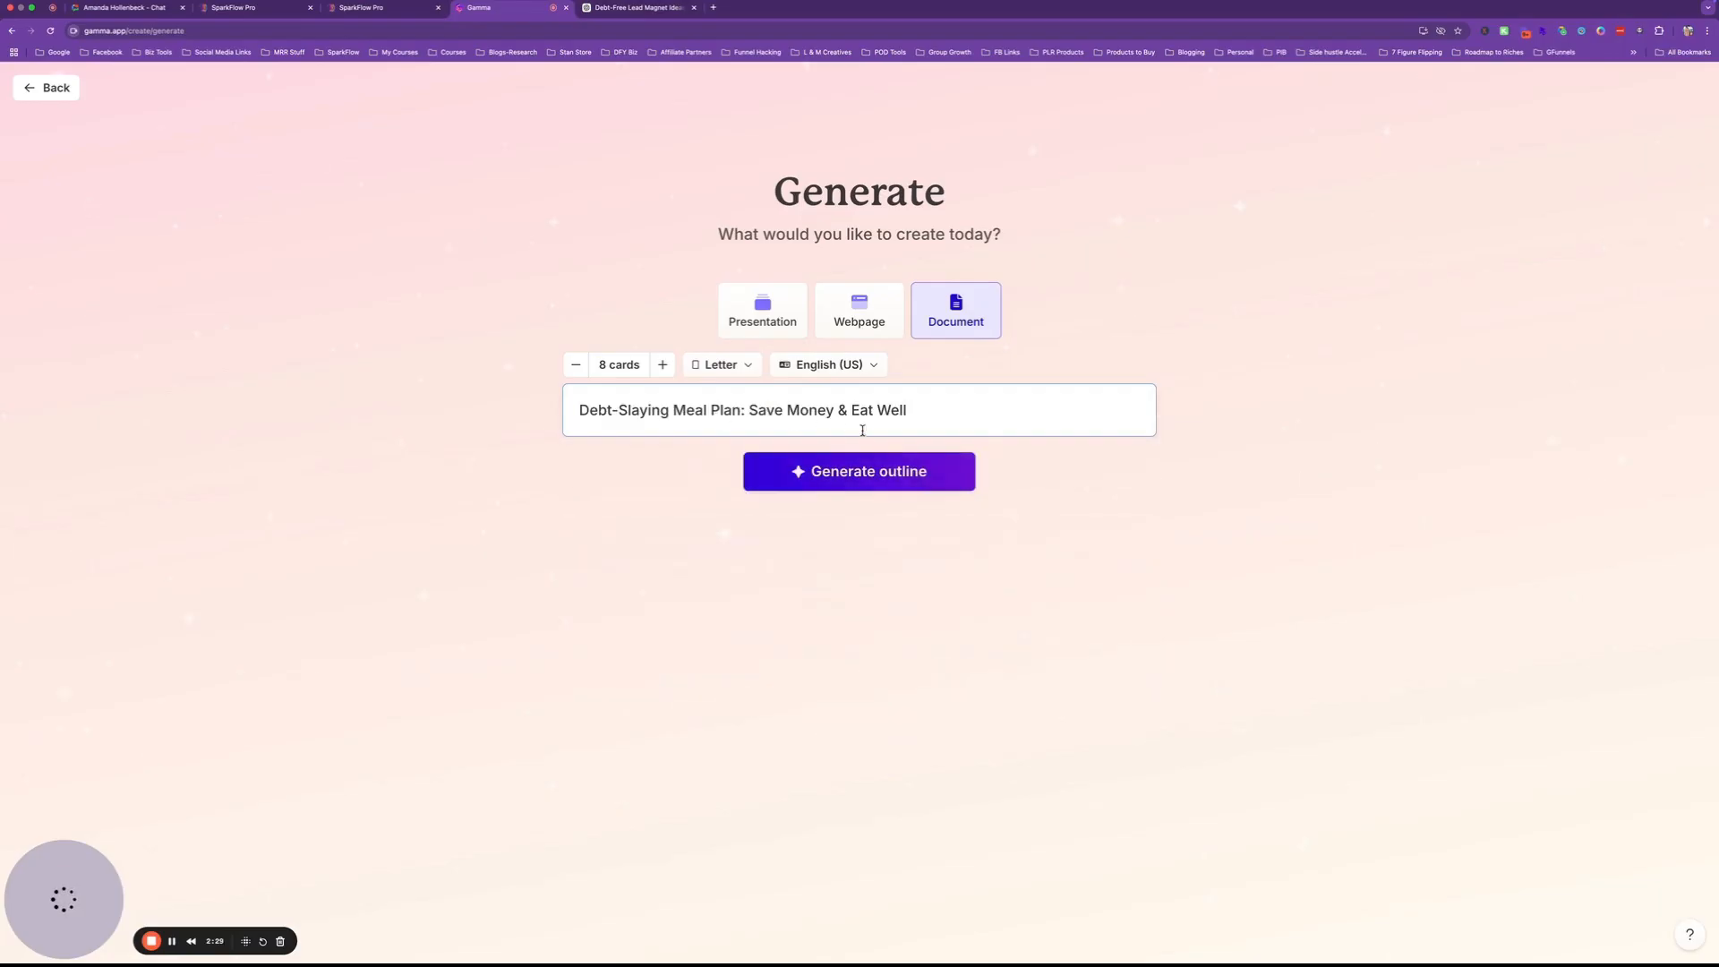
left_click(822, 477)
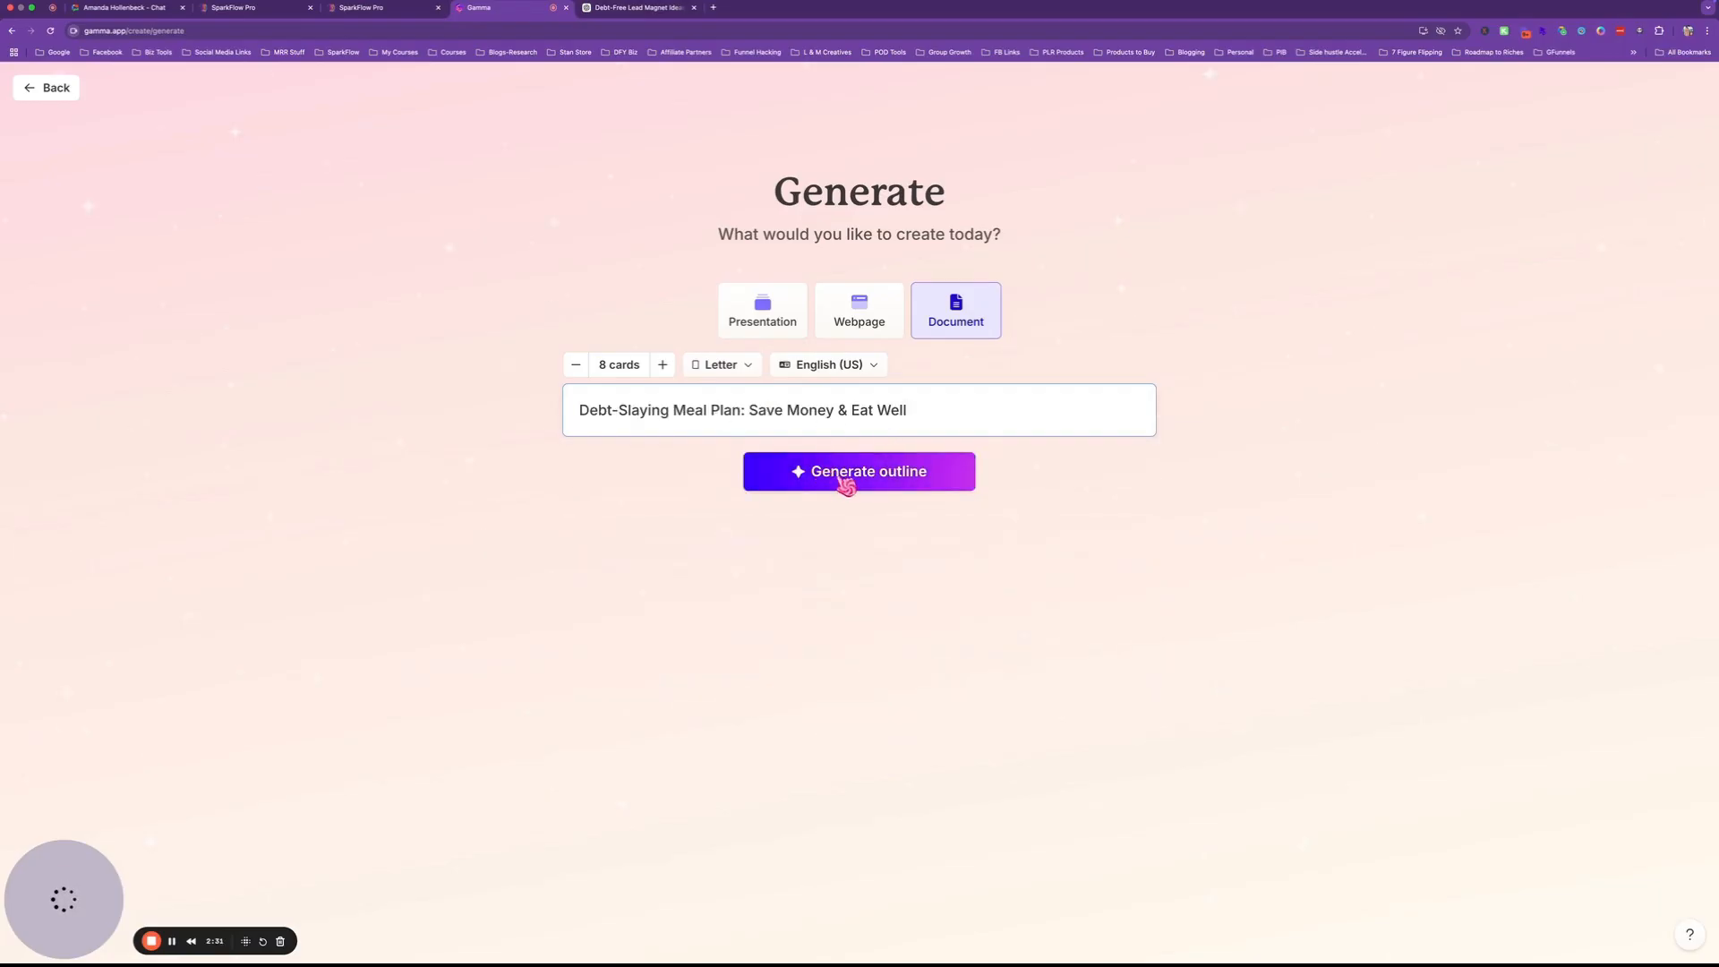
left_click(852, 483)
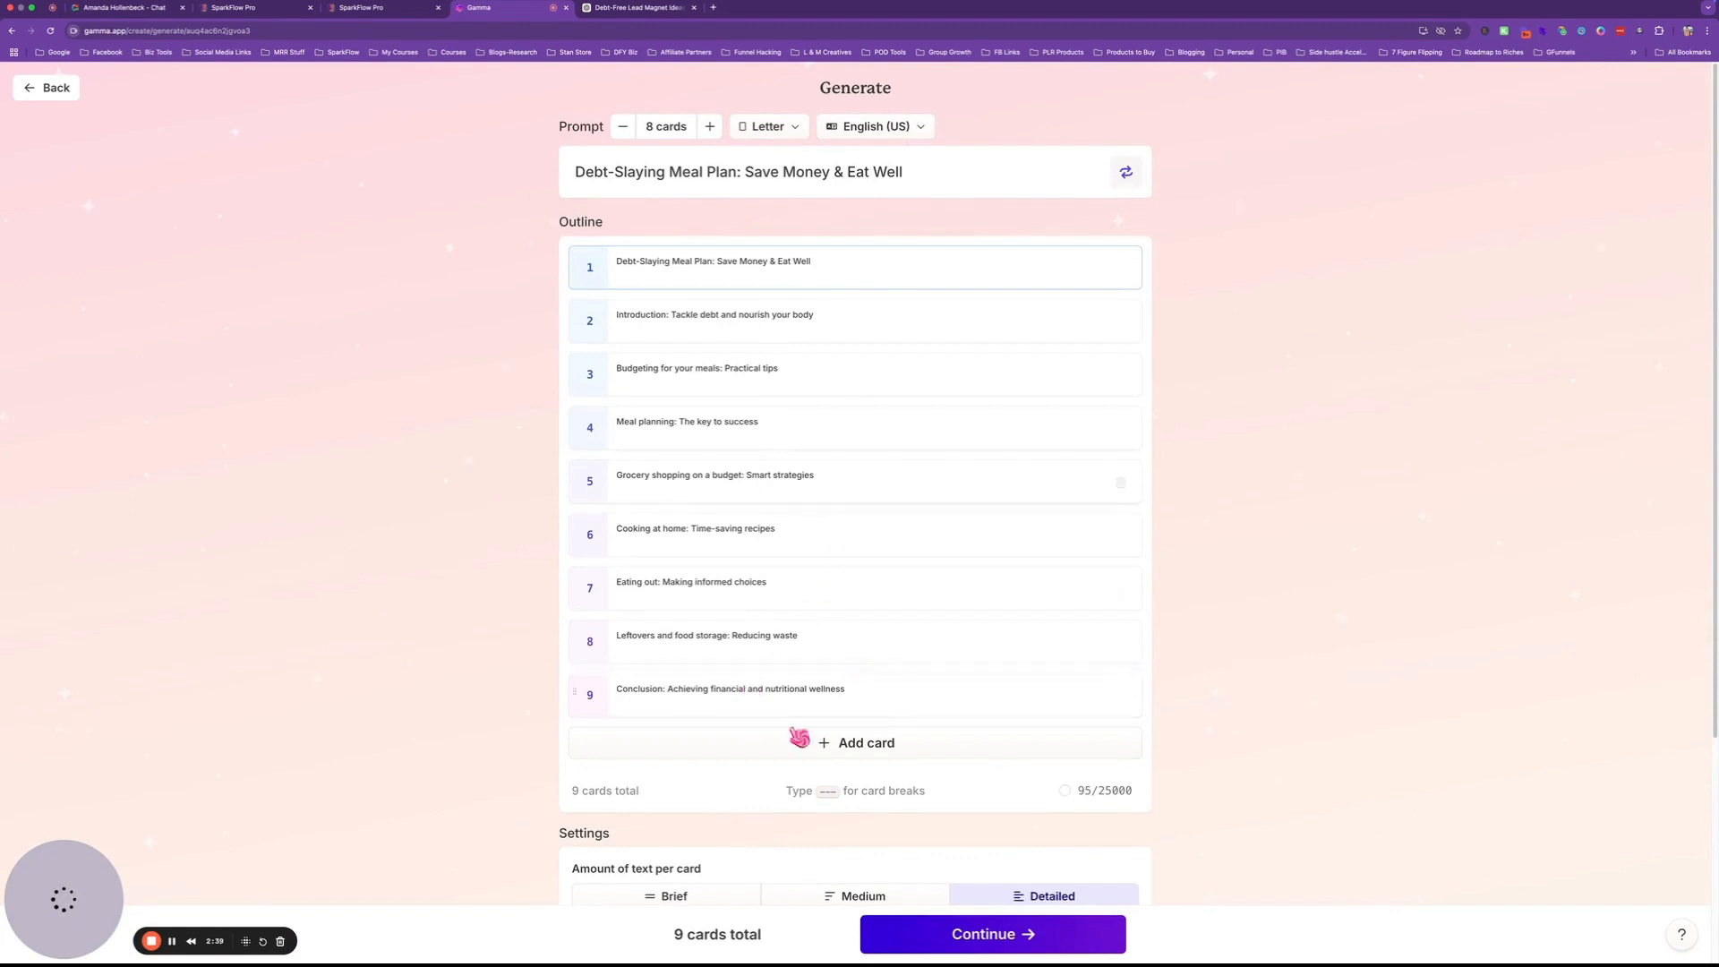
Set the image style to 'Please use pinks and purples' and continue to the theme picker.
scroll(739, 763, "down", 3)
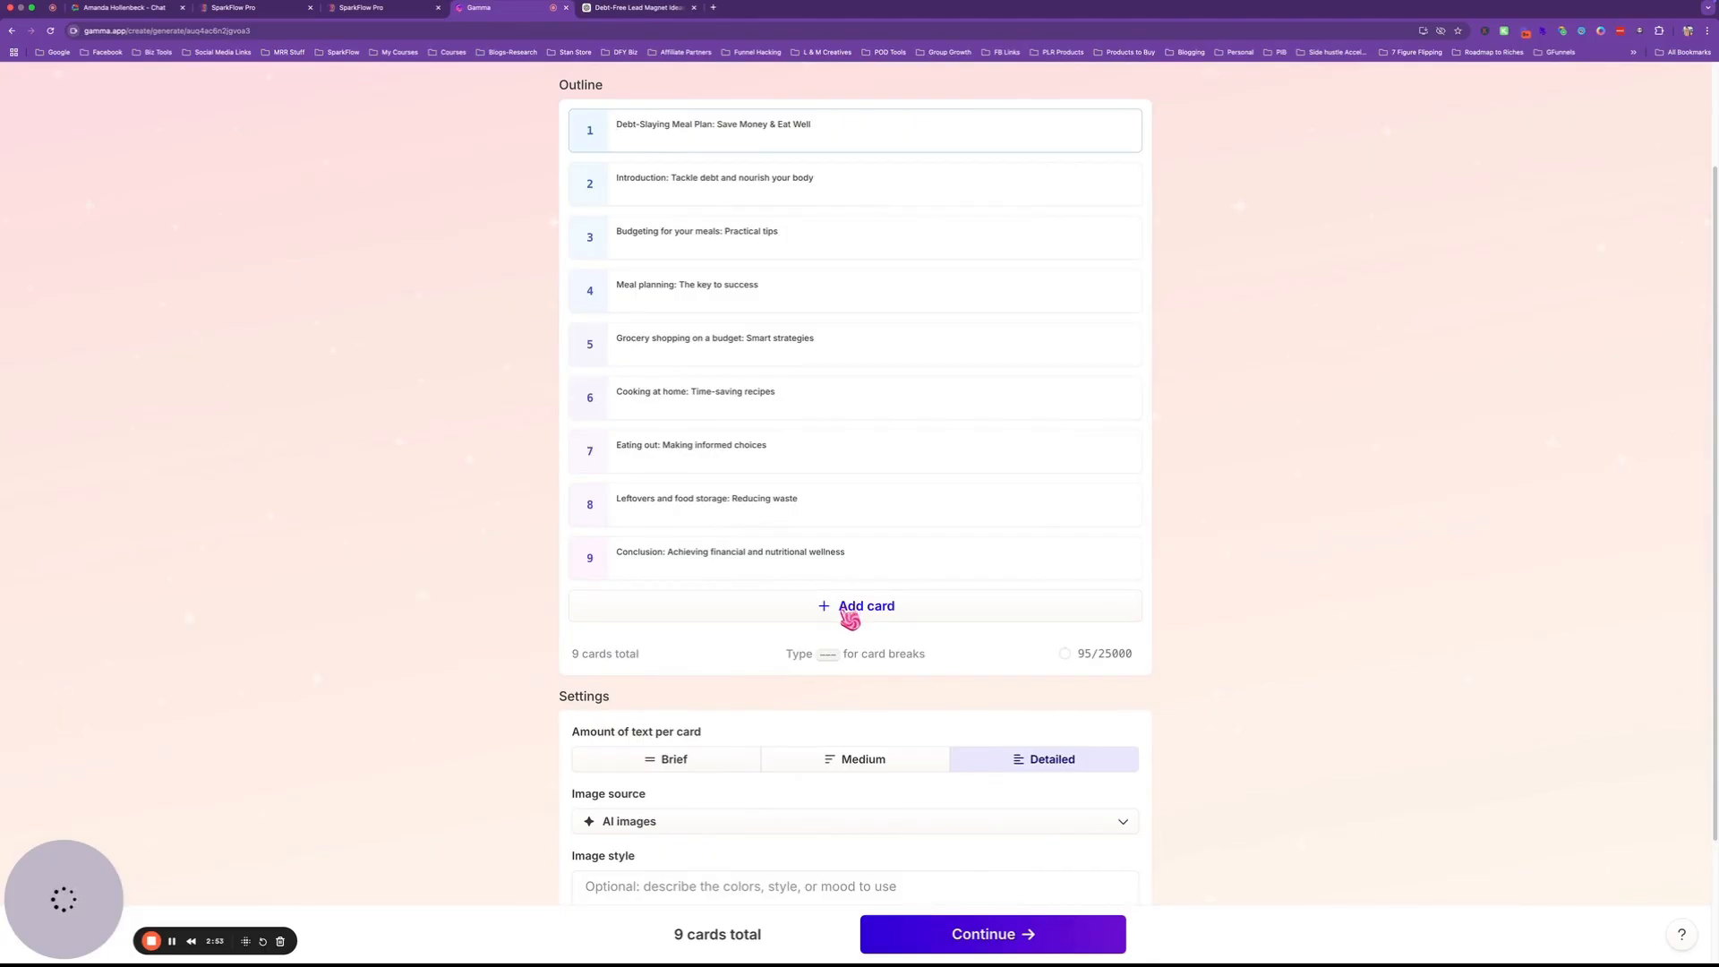
scroll(849, 618, "down", 3)
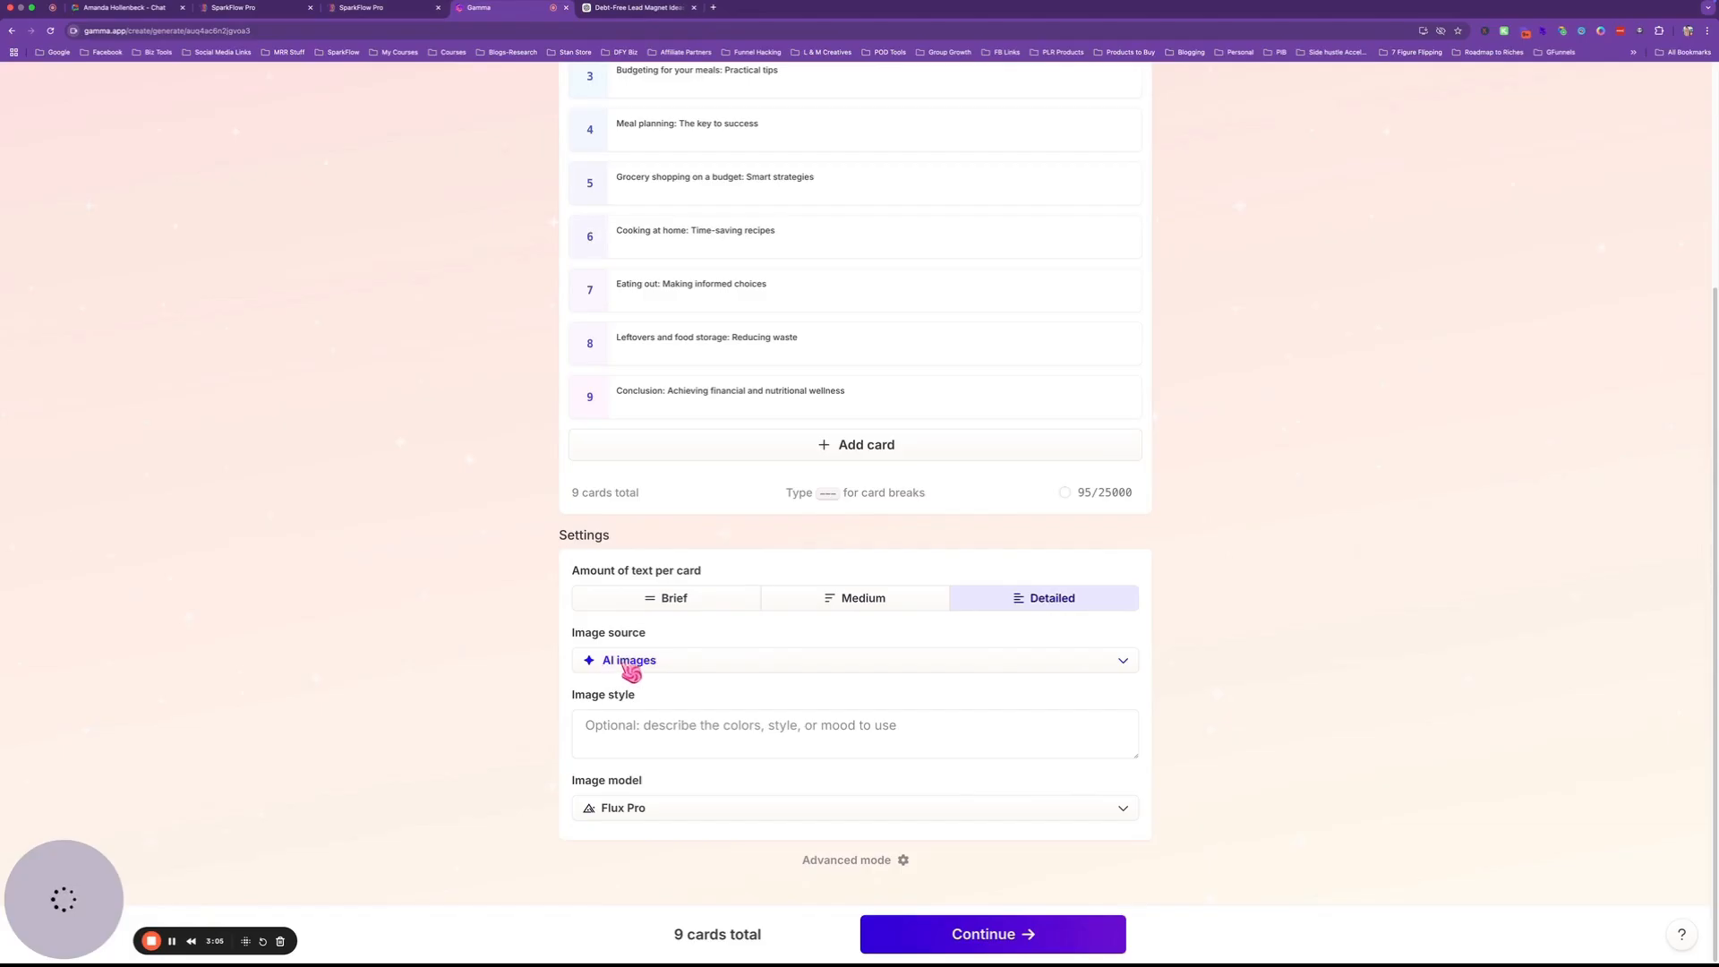
left_click(592, 724)
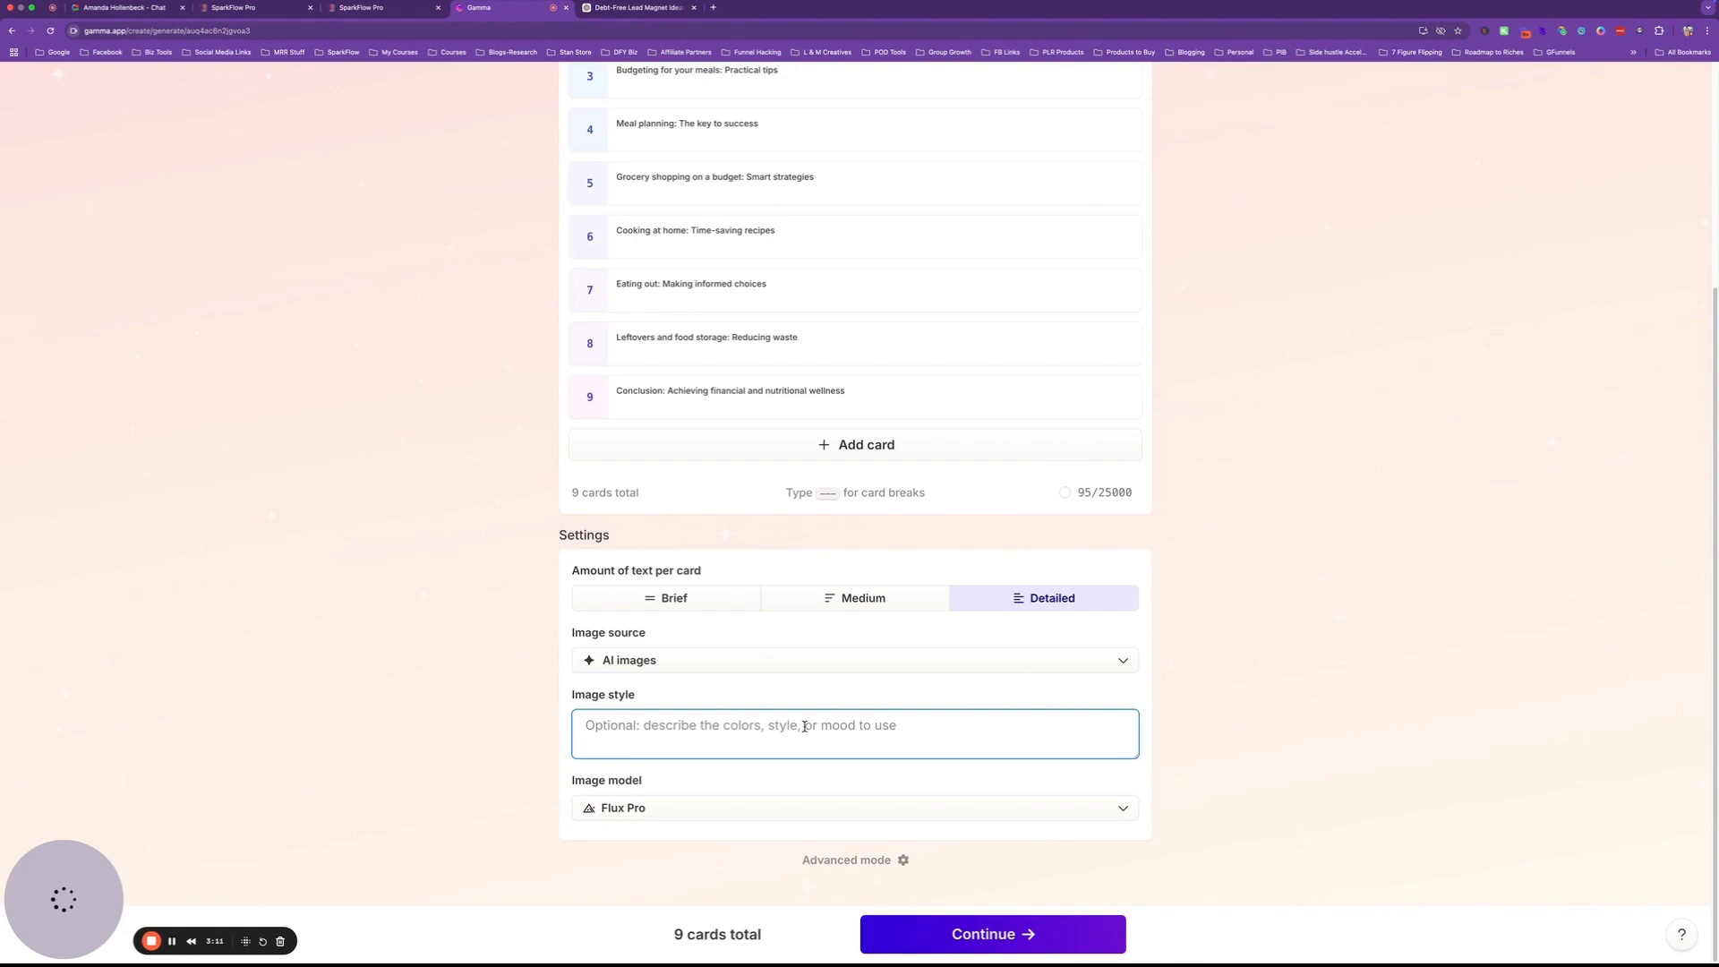
type("Please use pinks and purples")
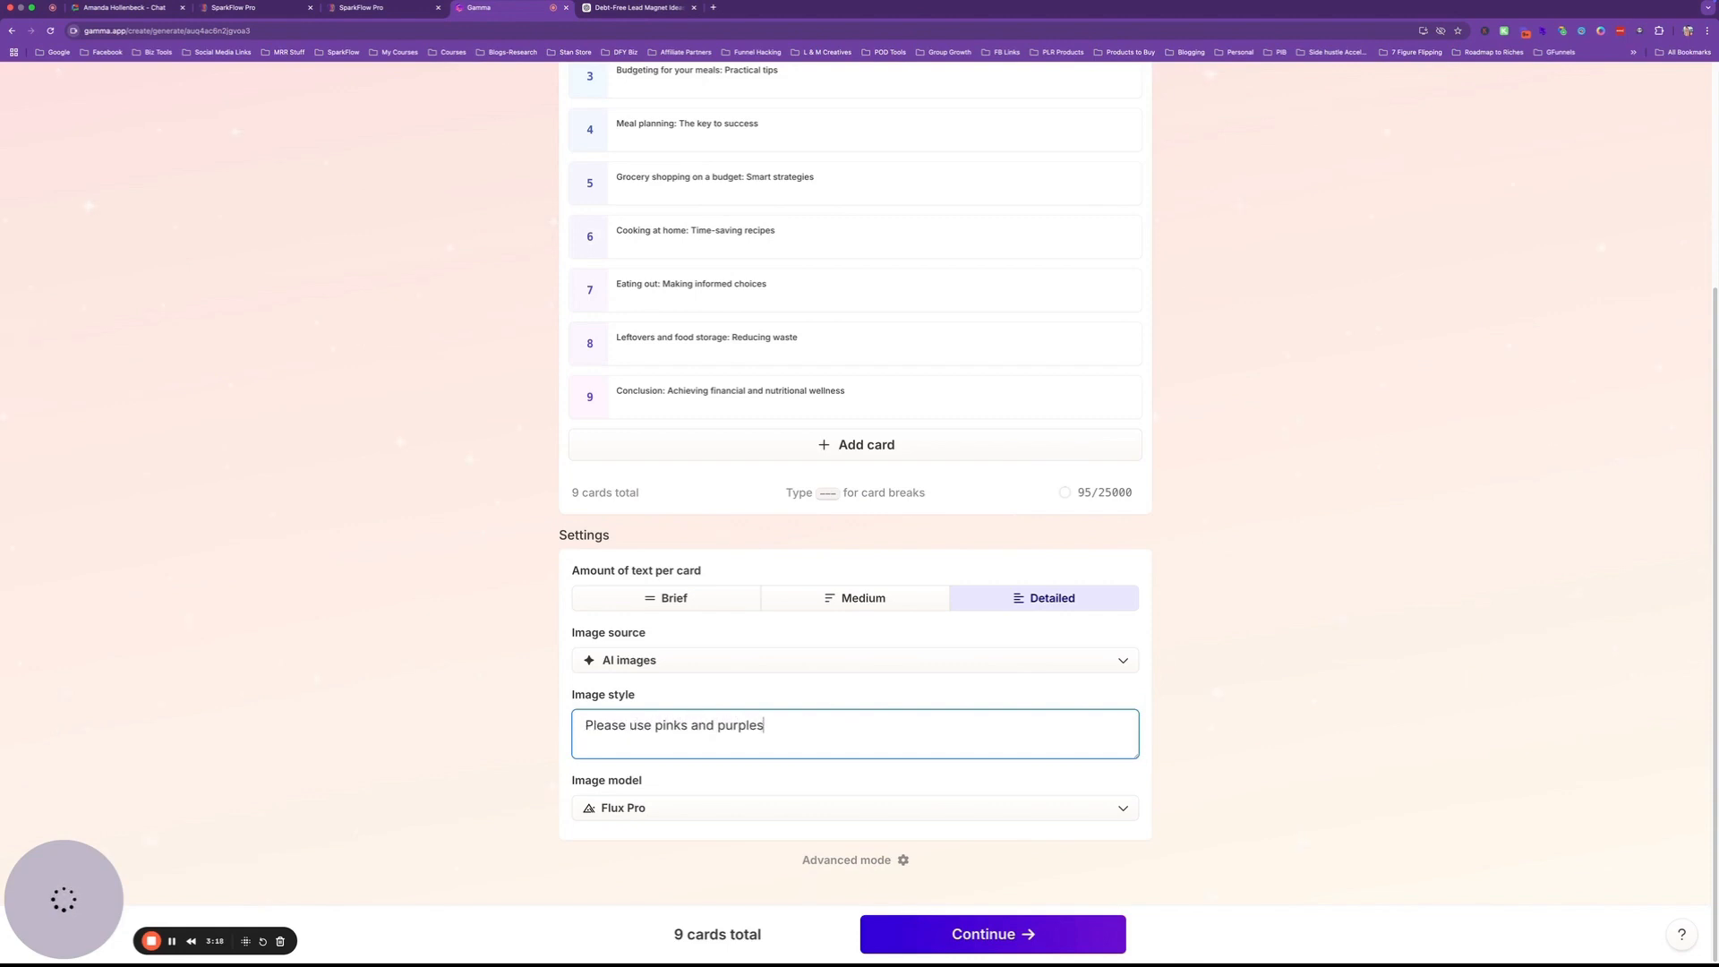
left_click(990, 934)
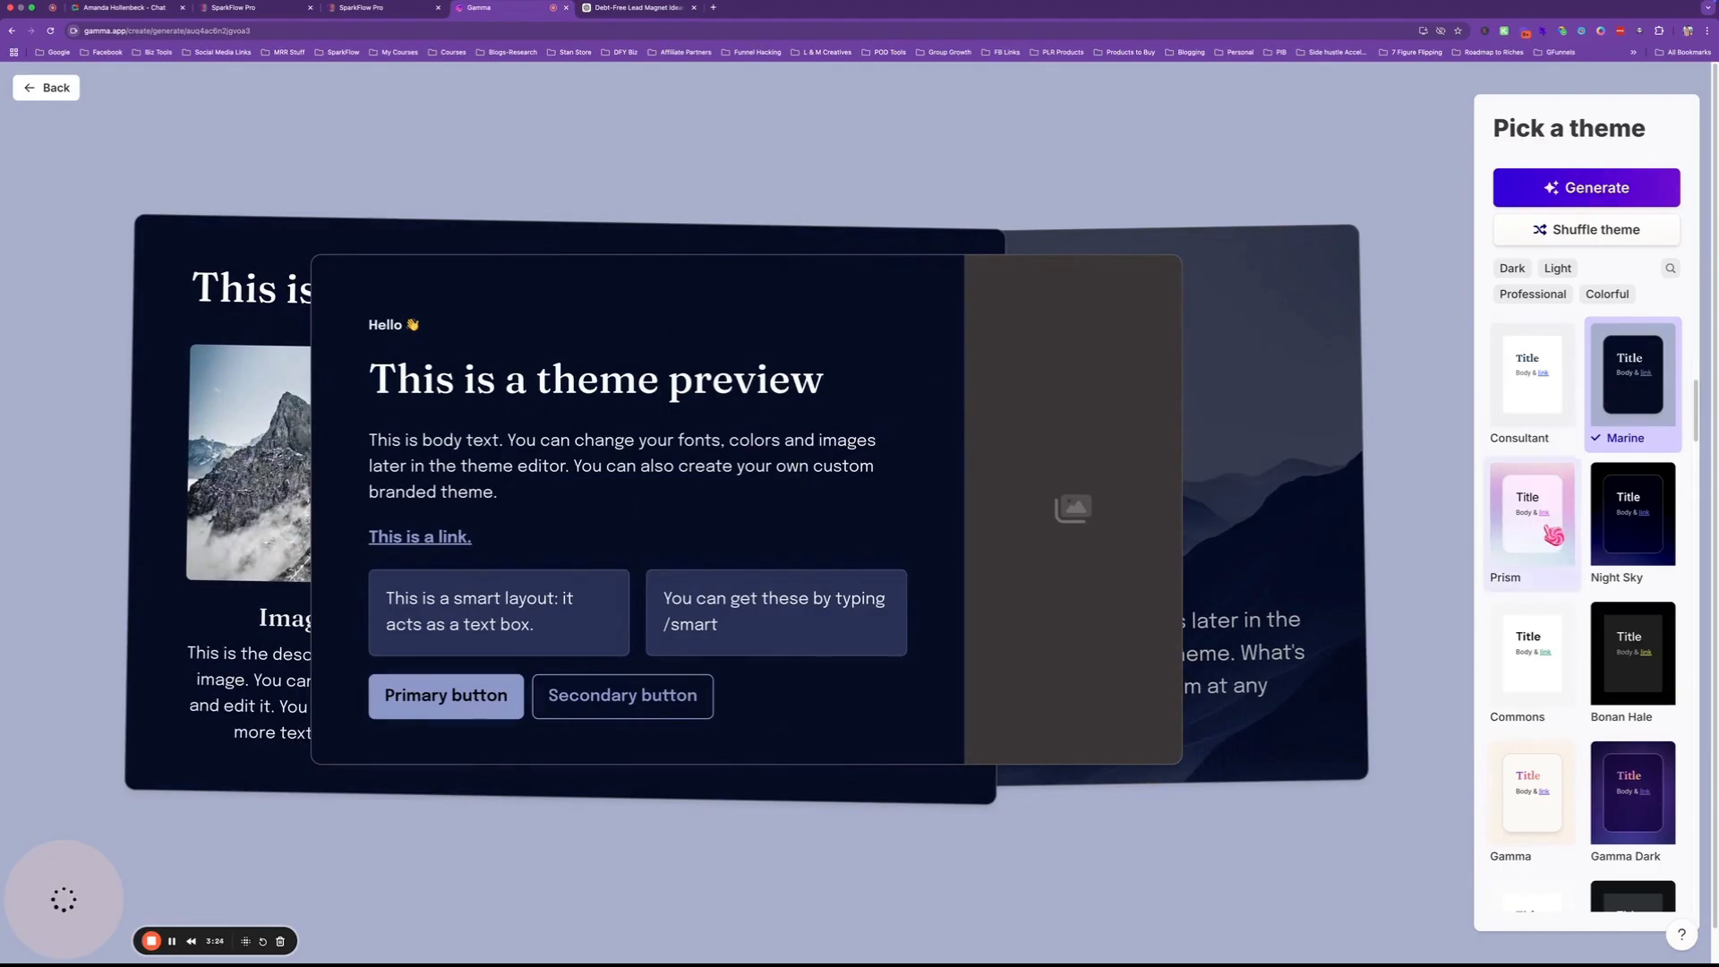
Scroll through the theme list and apply the Prism theme.
scroll(1552, 533, "down", 3)
scroll(1554, 535, "down", 15)
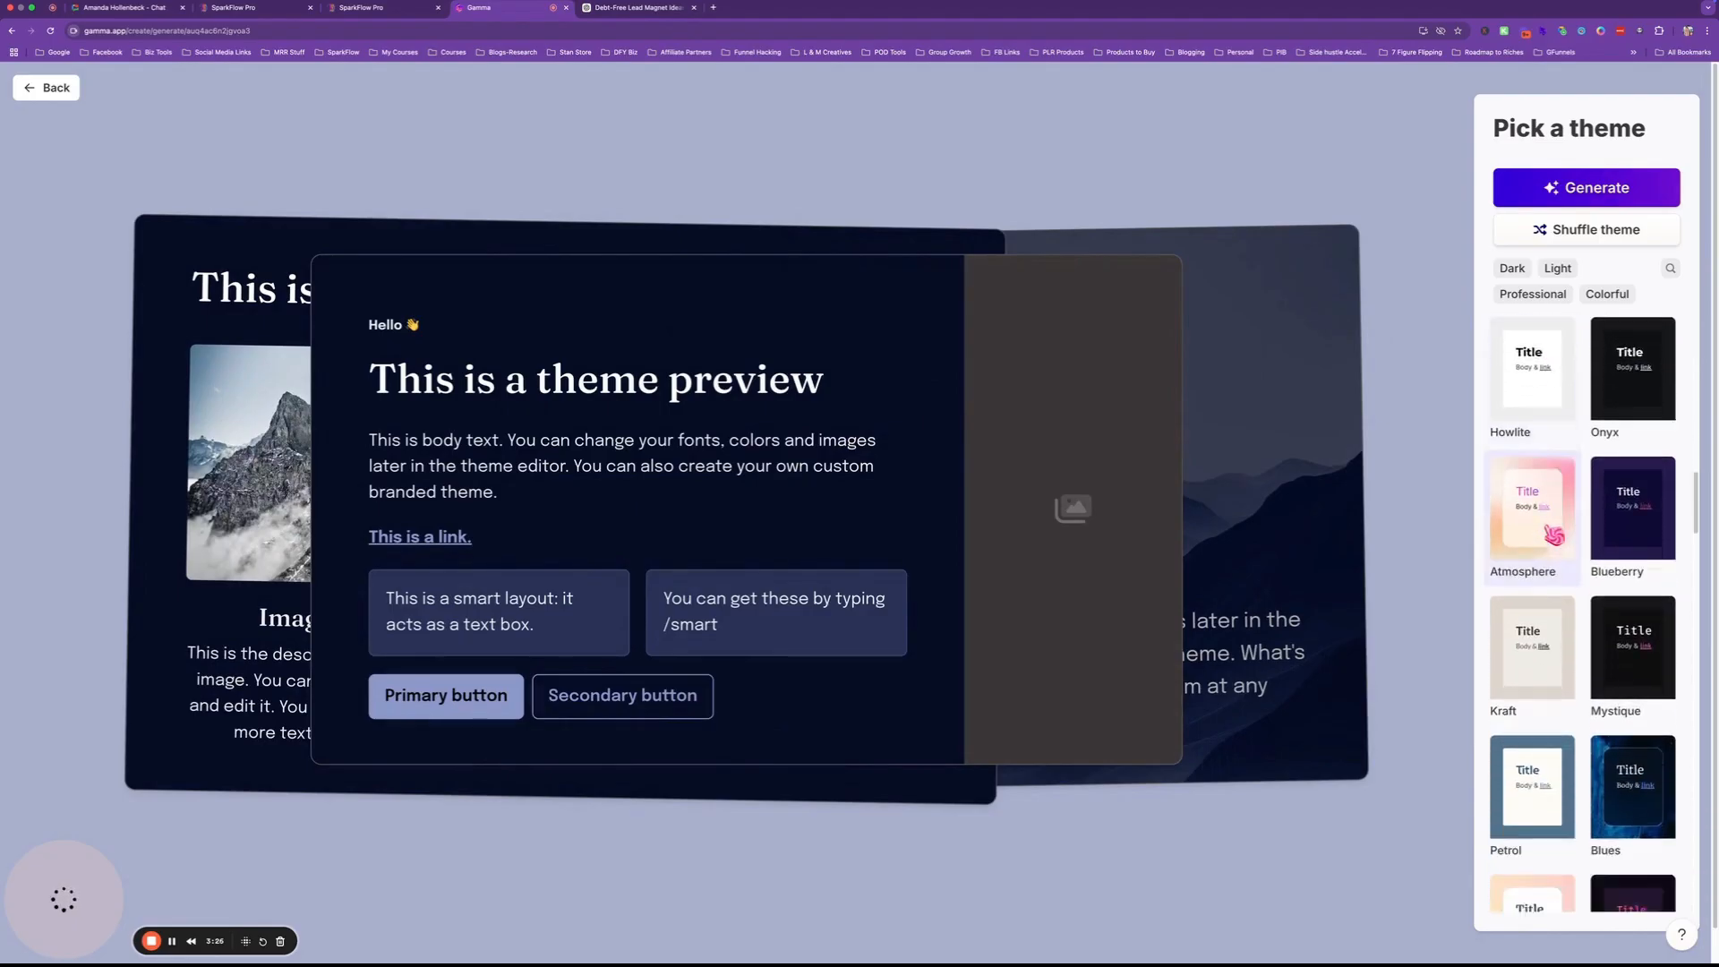
scroll(1554, 535, "down", 5)
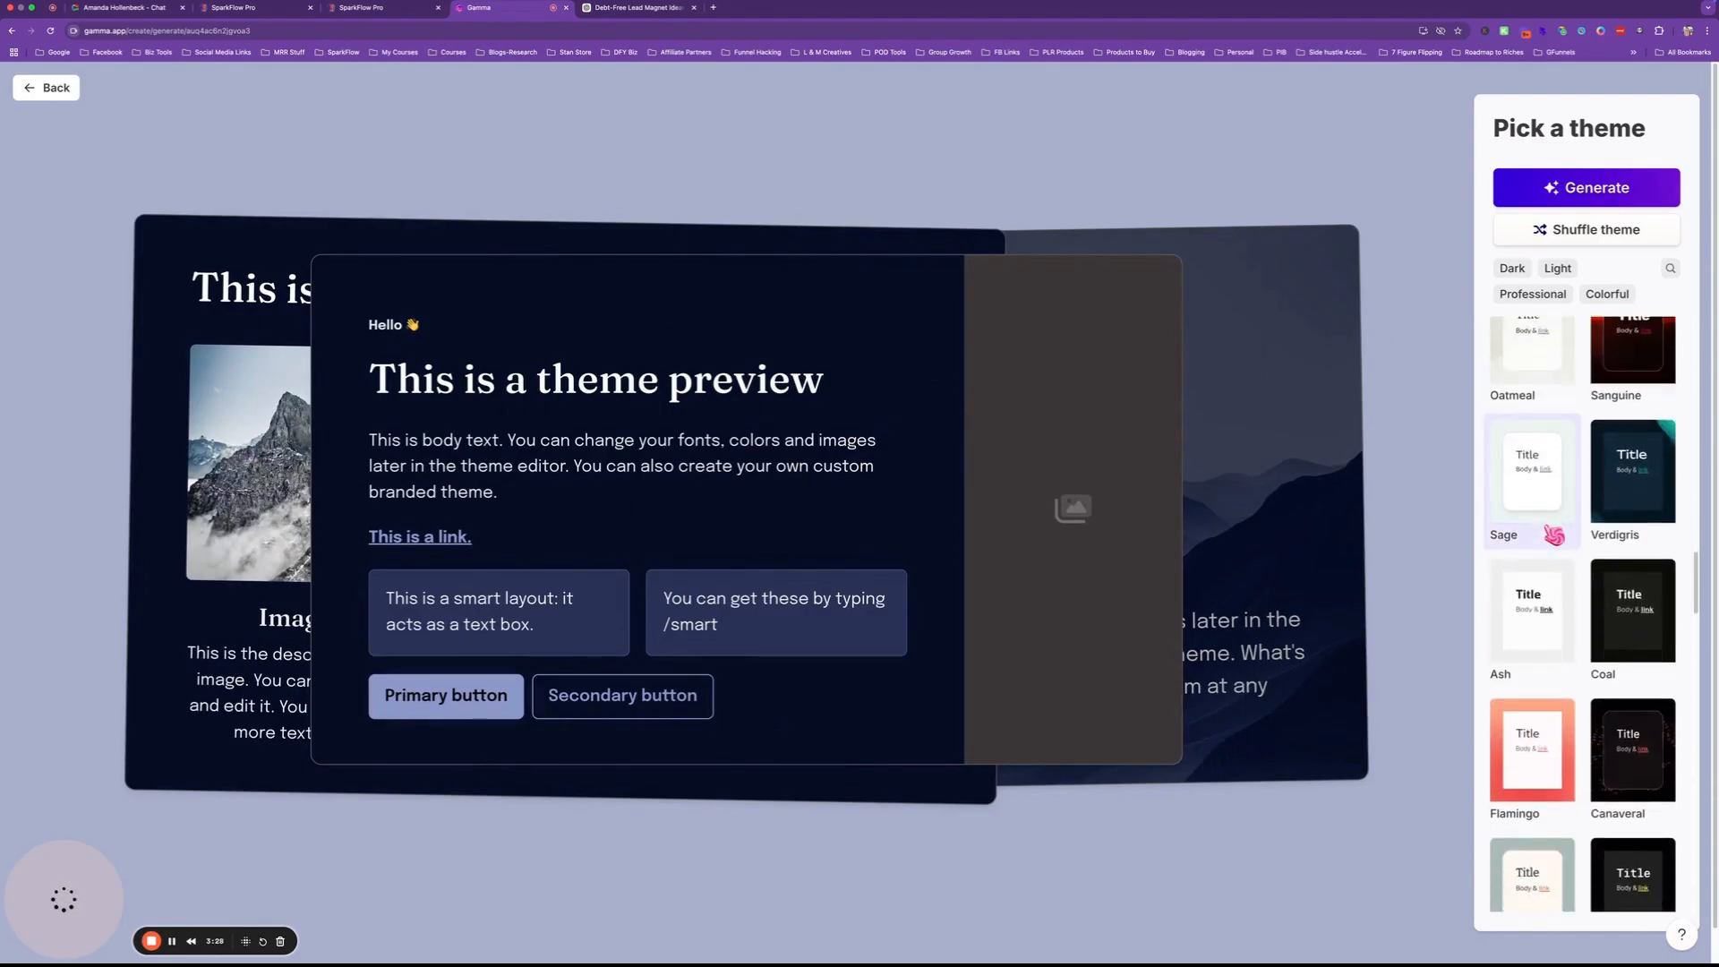
scroll(1554, 535, "up", 9)
scroll(1555, 536, "up", 3)
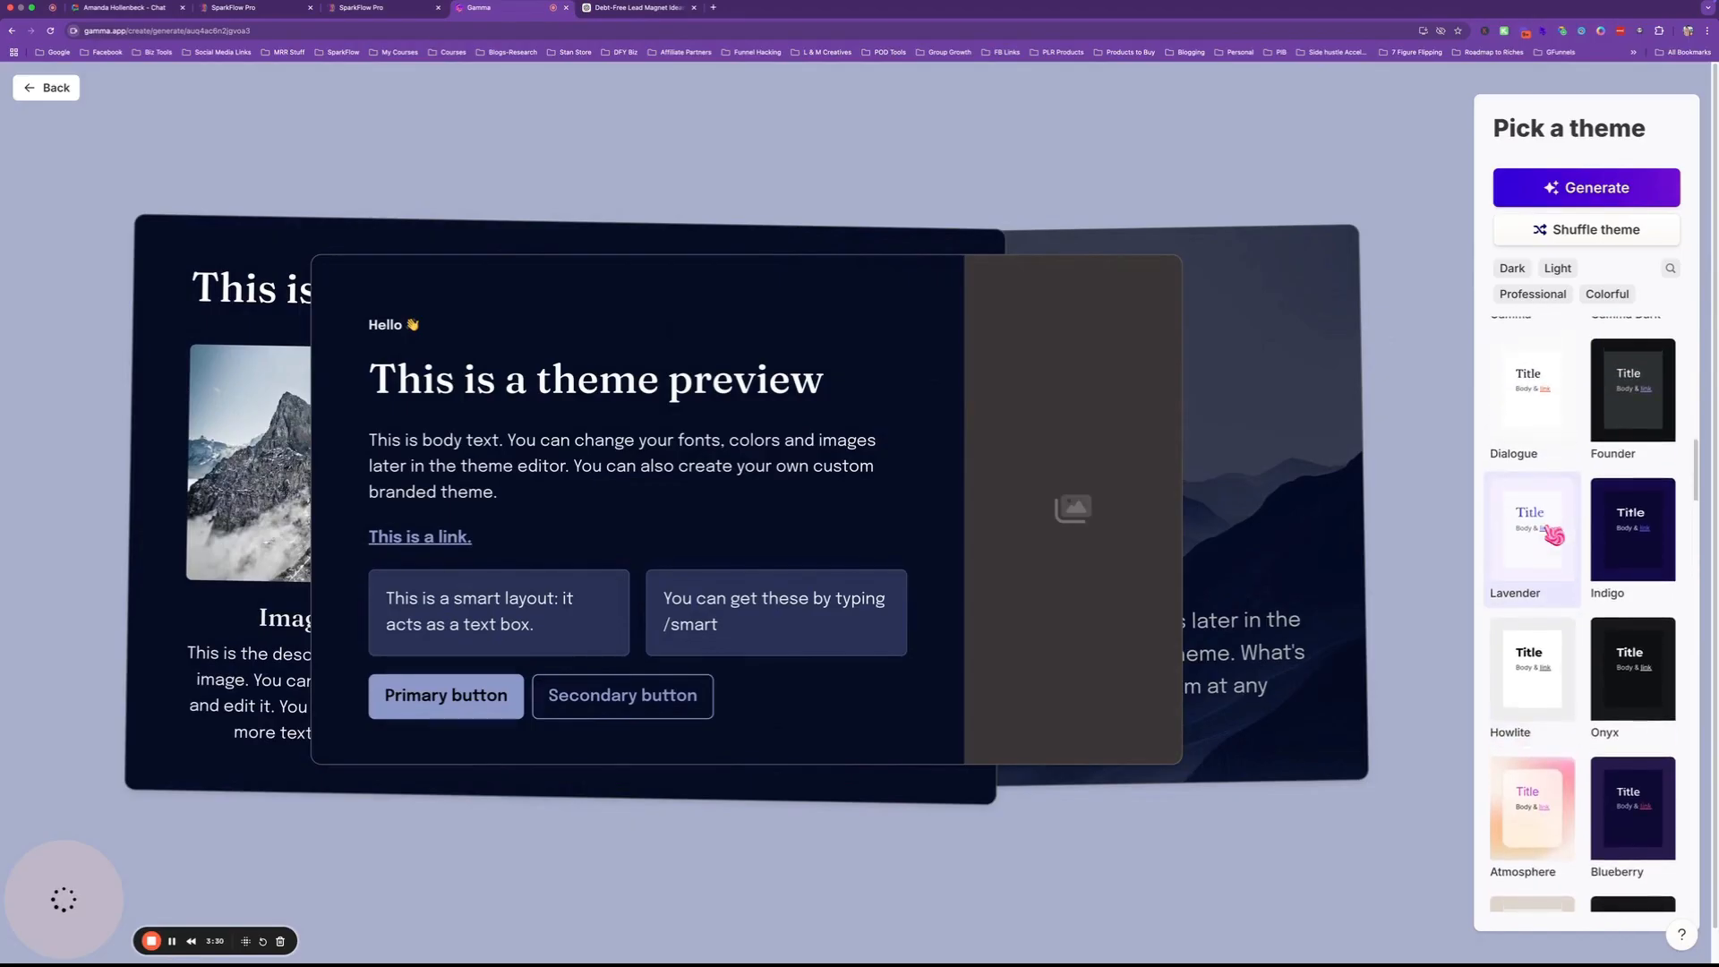
scroll(1554, 535, "up", 6)
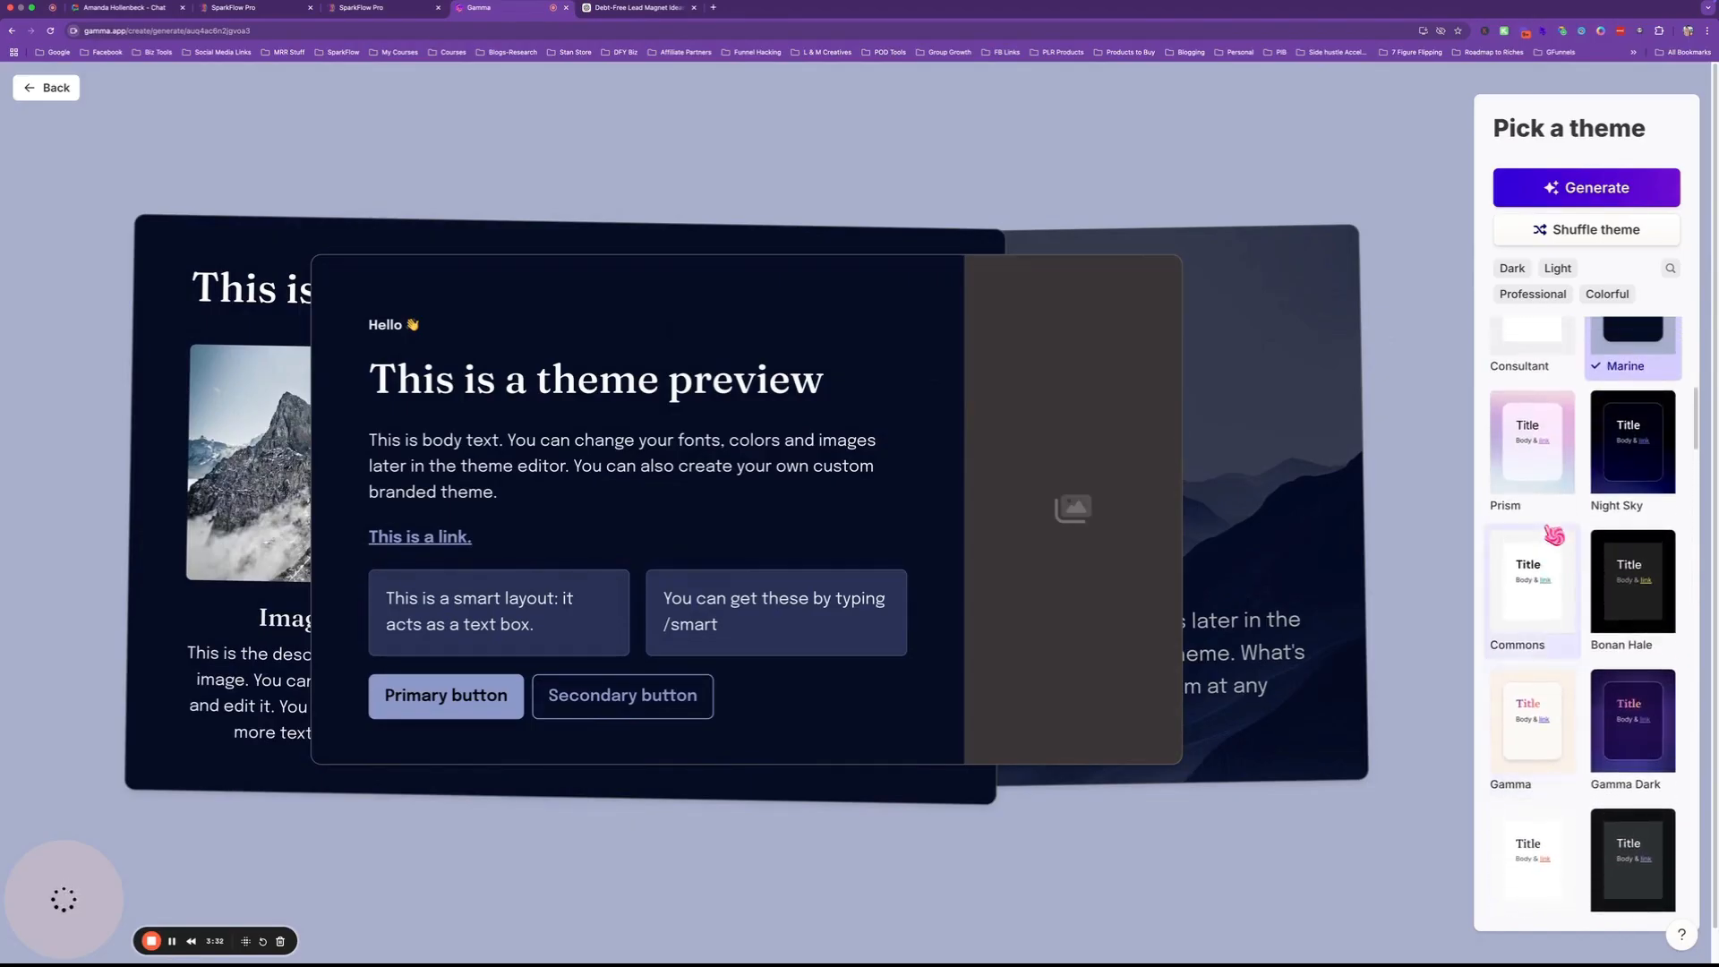
left_click(1538, 516)
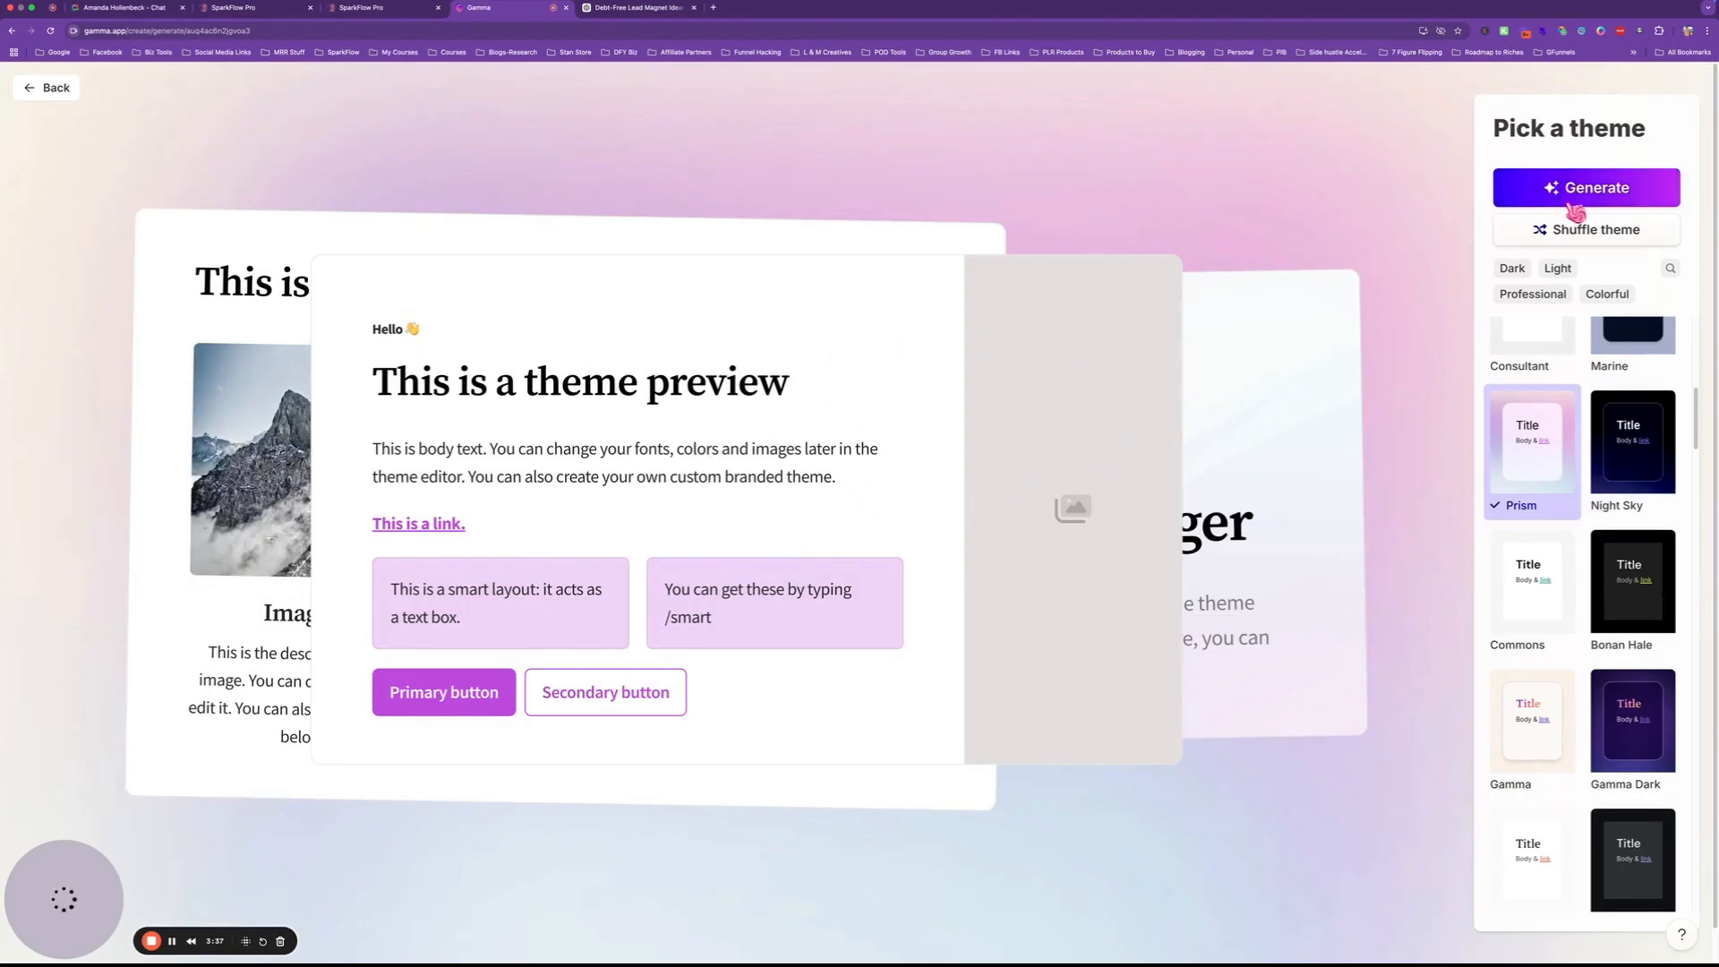
Filter themes by Dark, Light, Professional and Colorful, then generate the deck.
left_click(1512, 270)
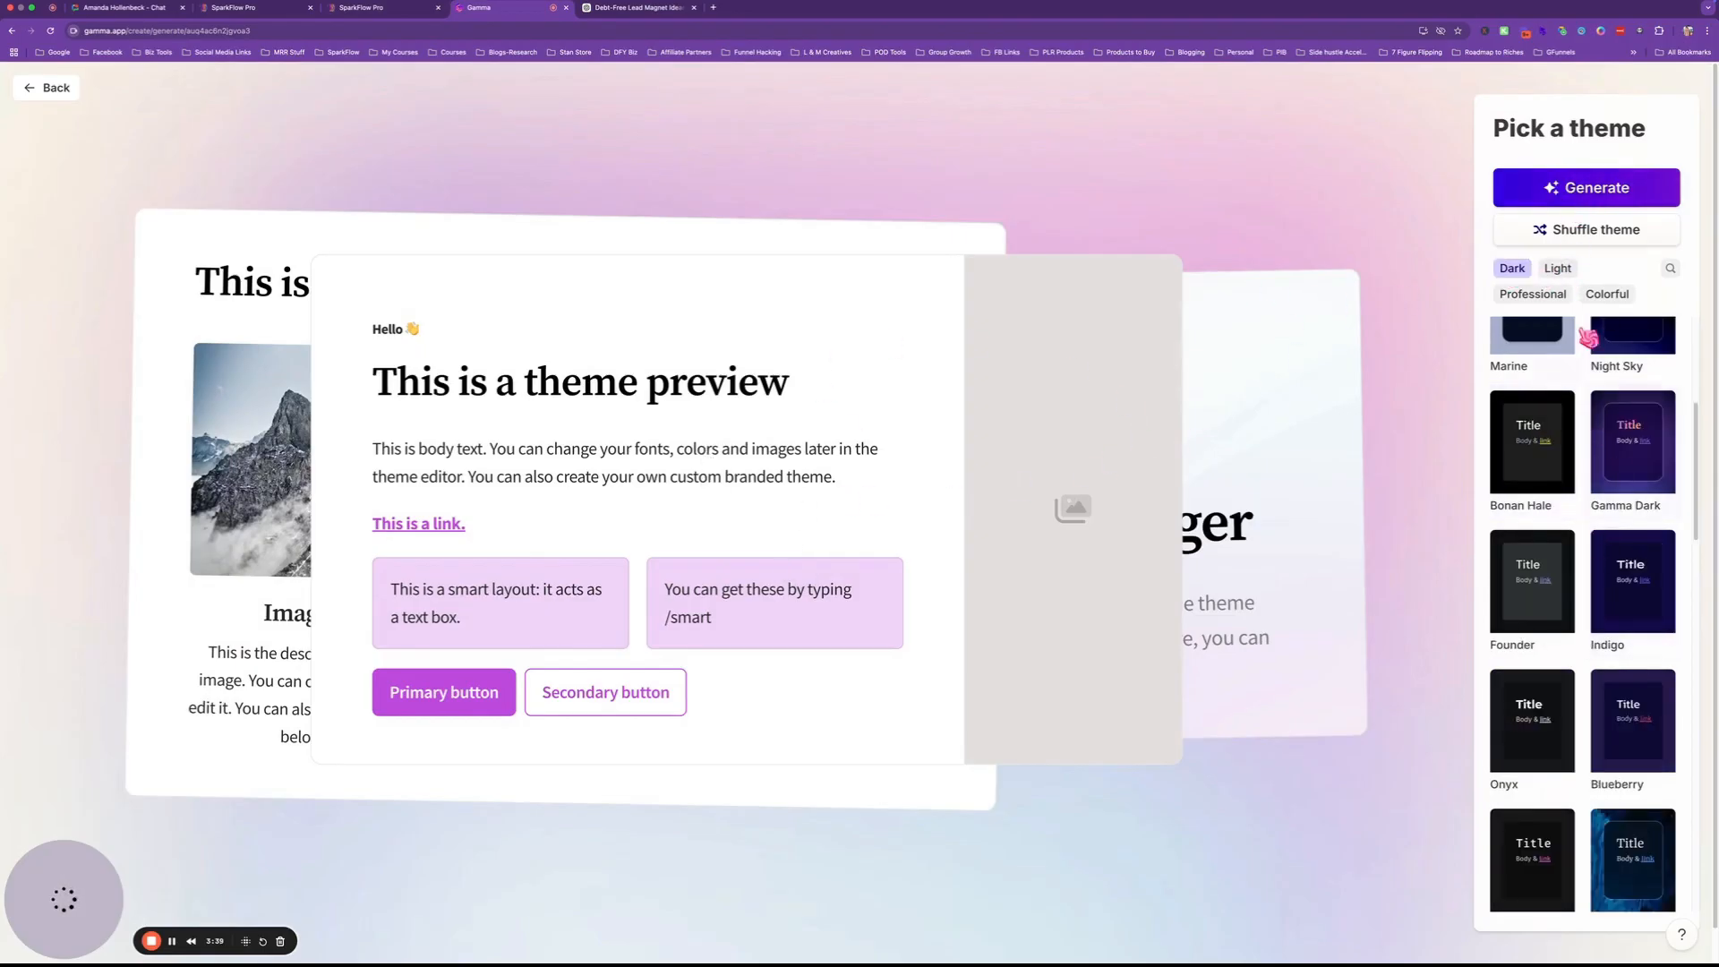
left_click(1560, 270)
left_click(1532, 294)
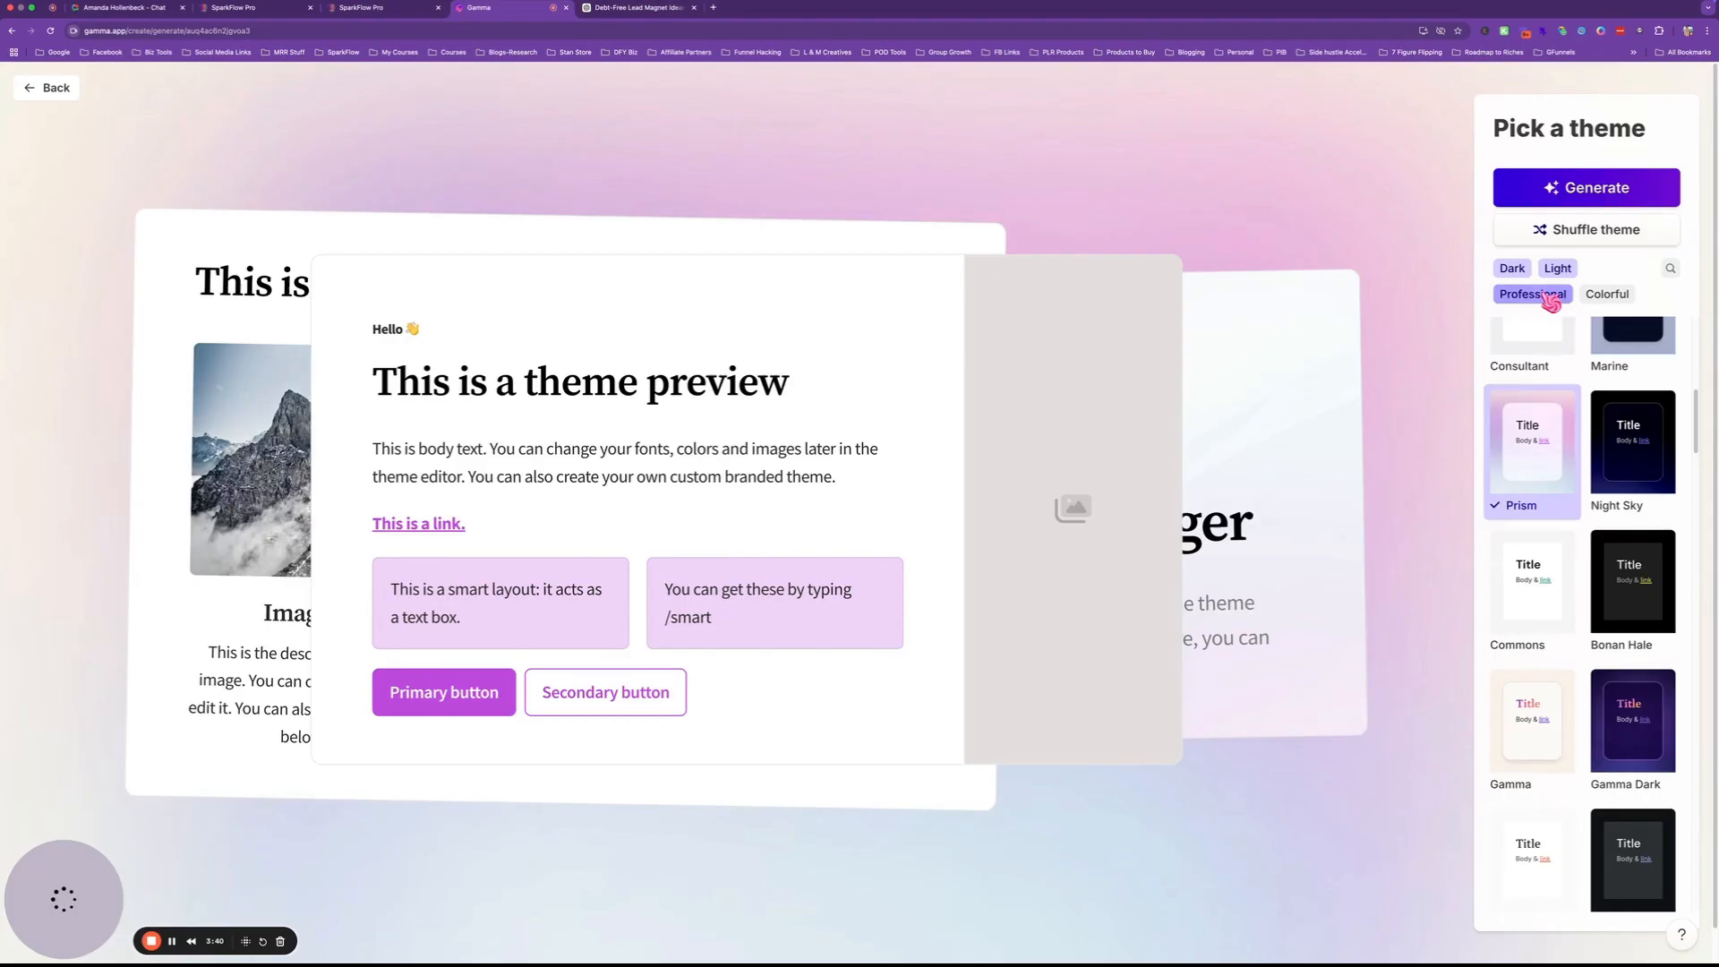
left_click(1607, 296)
scroll(1586, 463, "up", 8)
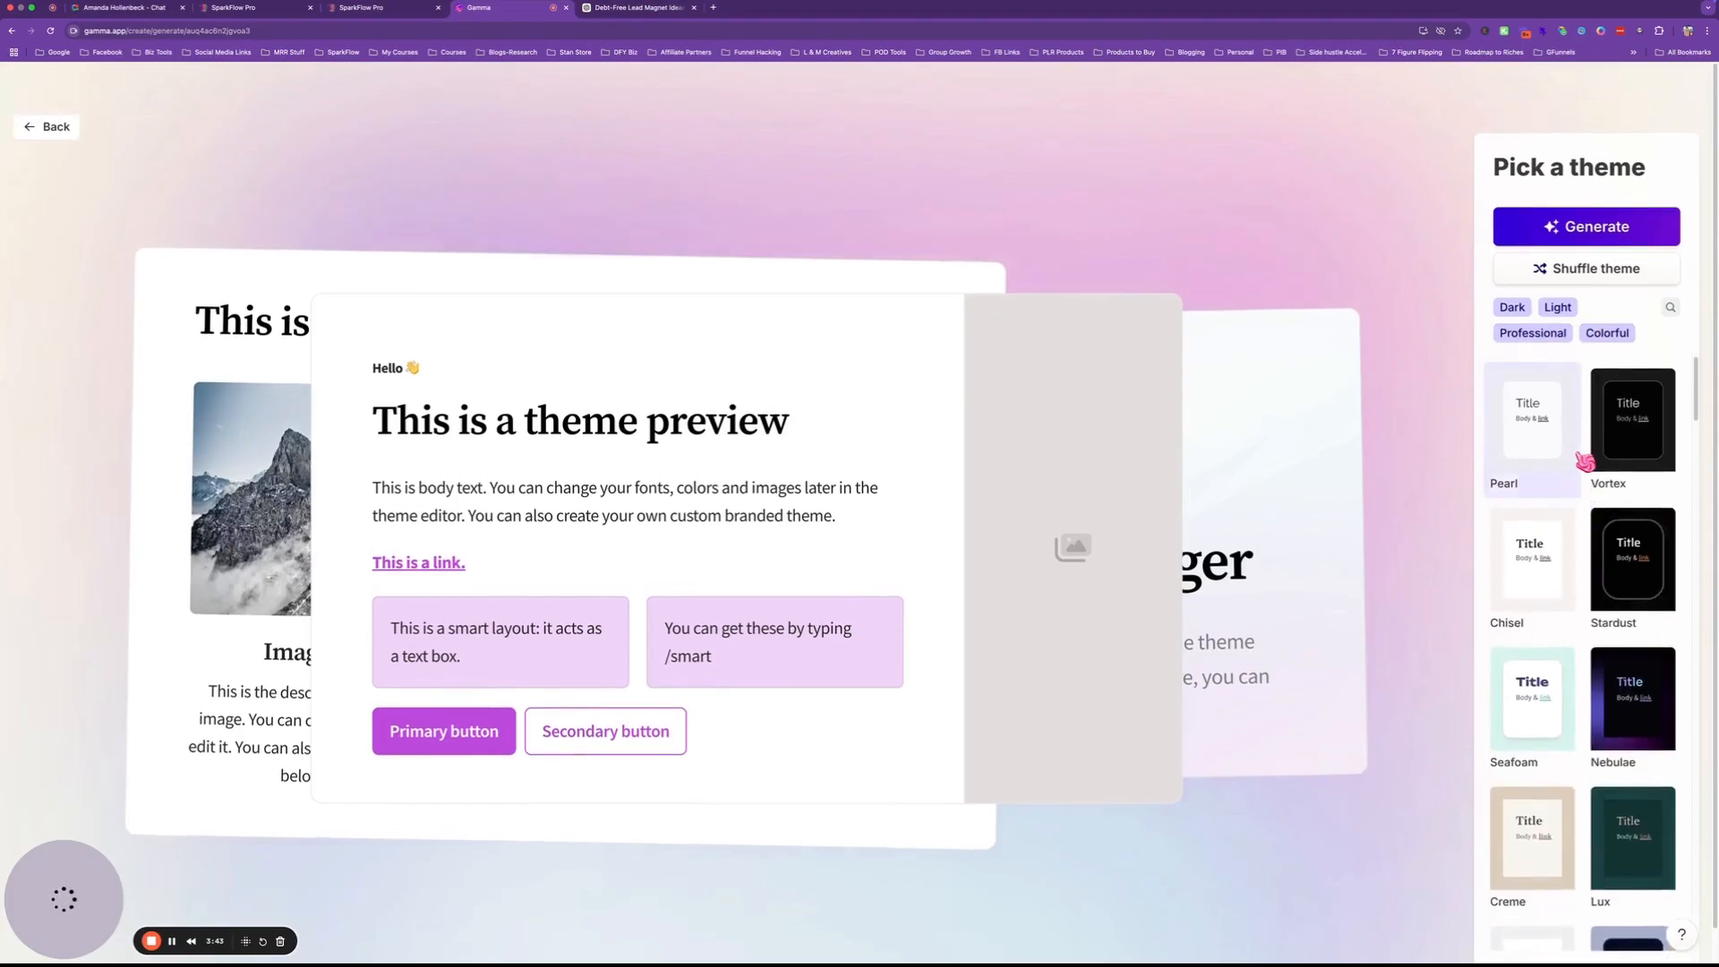
scroll(1585, 463, "down", 8)
scroll(1585, 463, "down", 10)
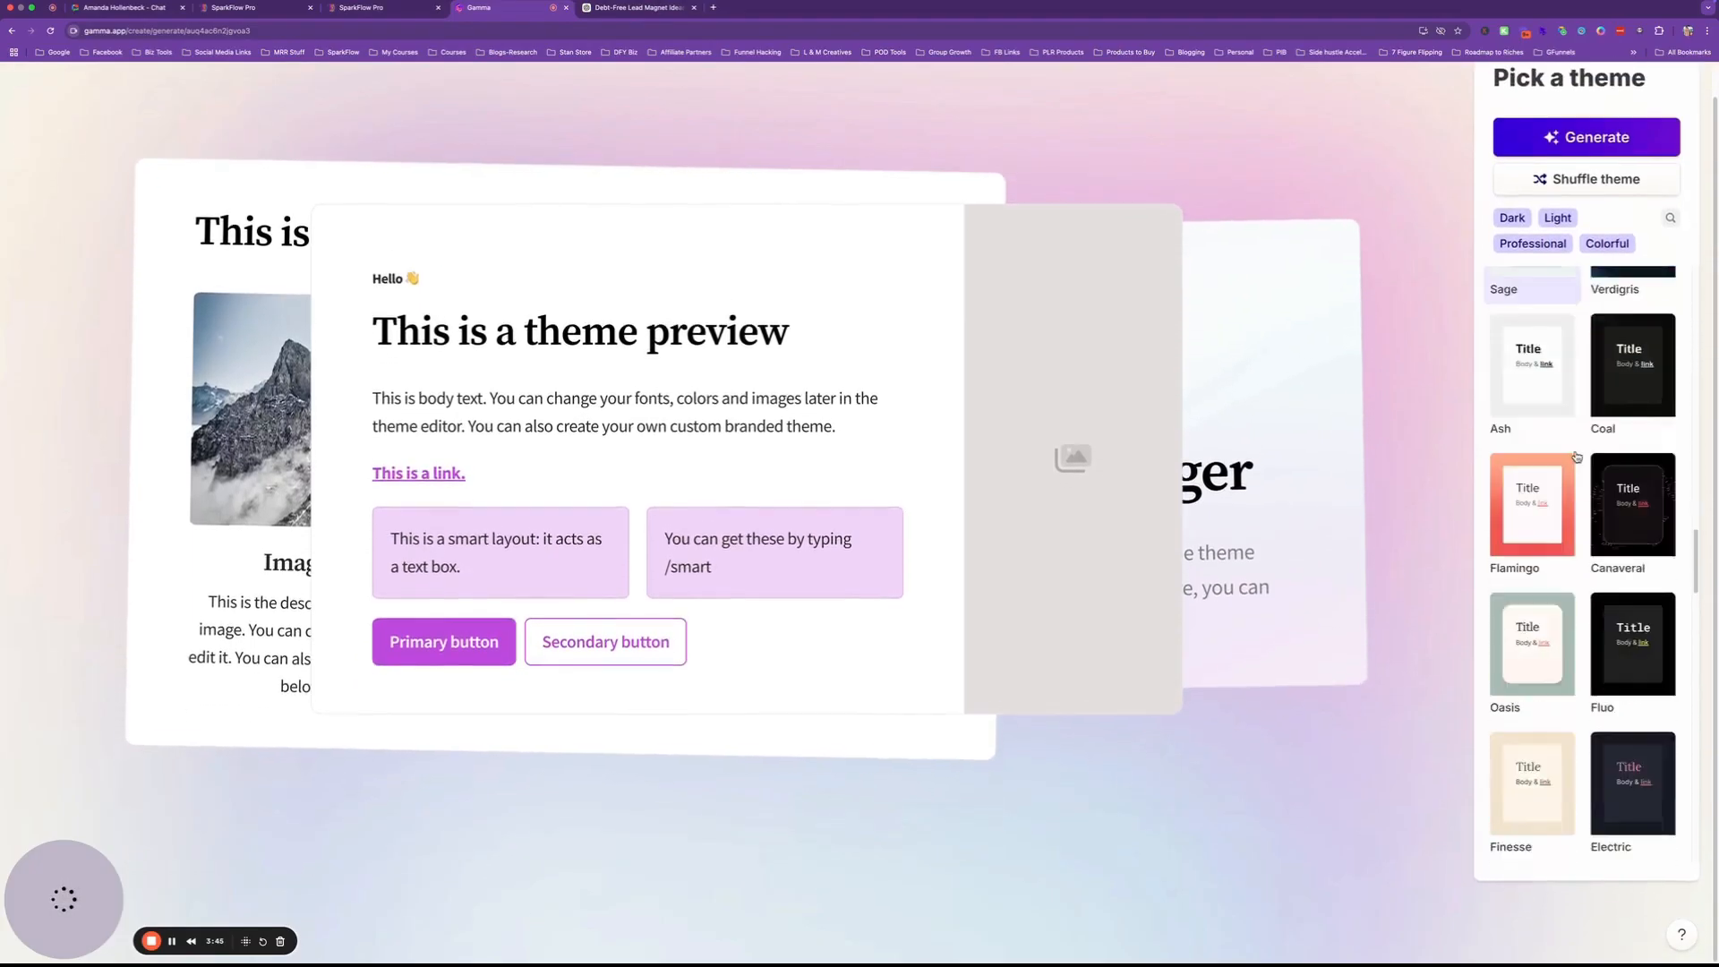
scroll(1585, 463, "down", 10)
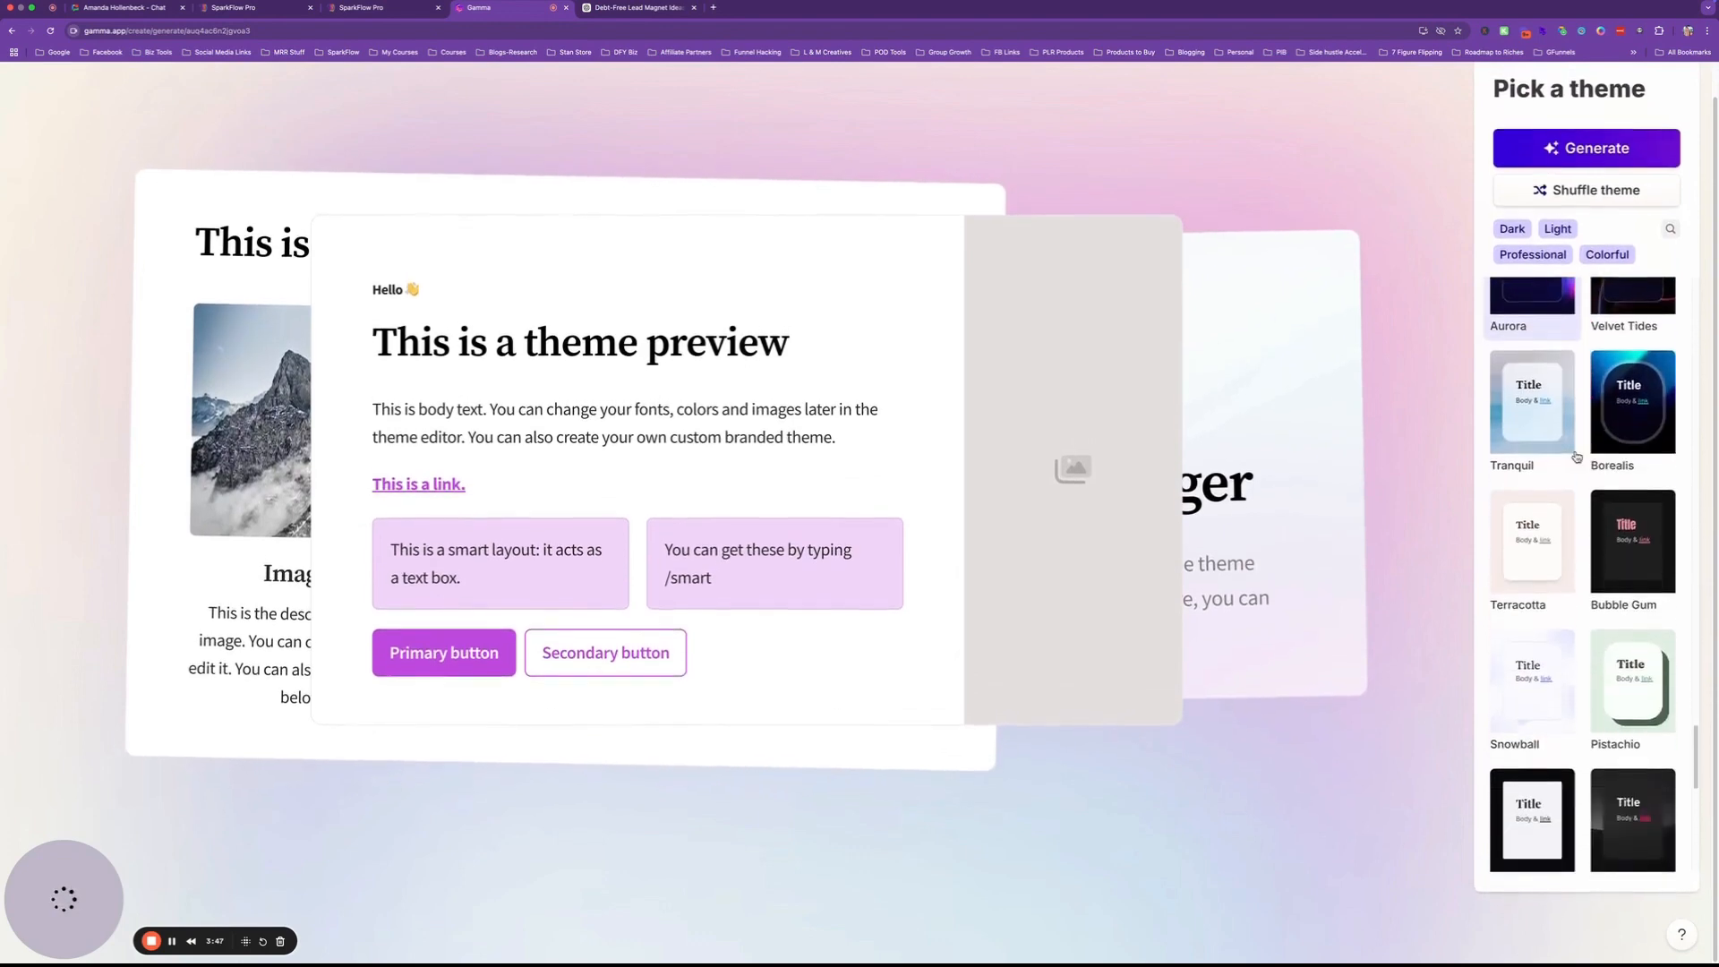
scroll(1586, 462, "down", 4)
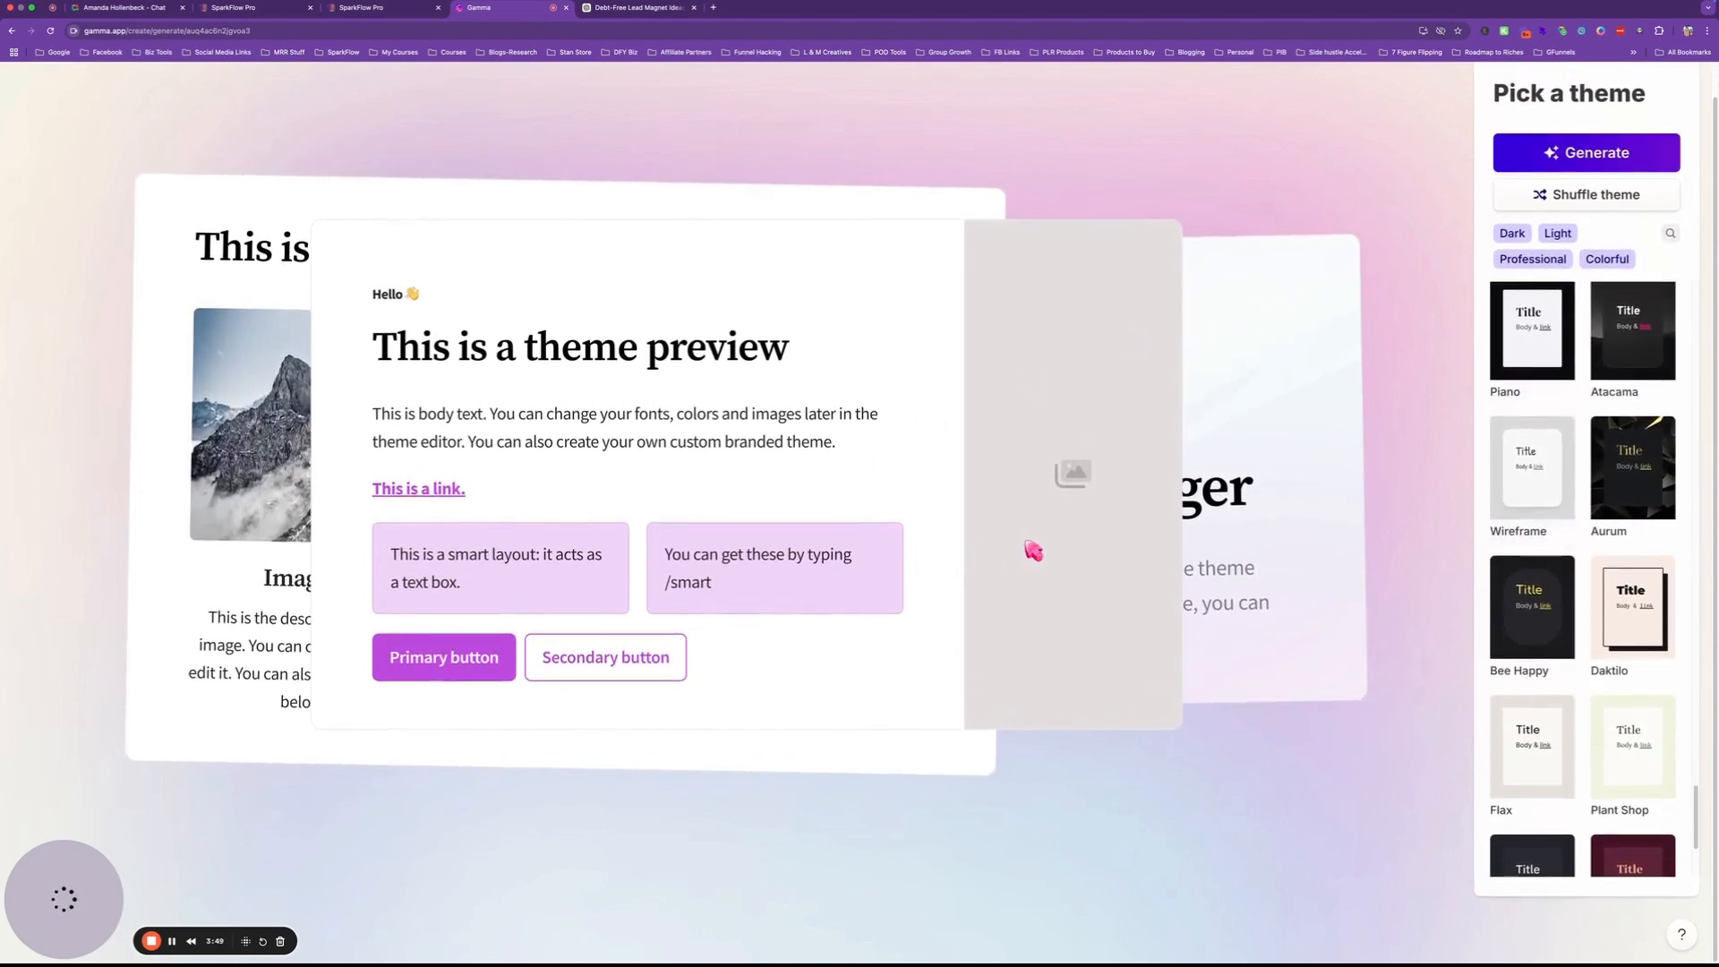
left_click(1558, 154)
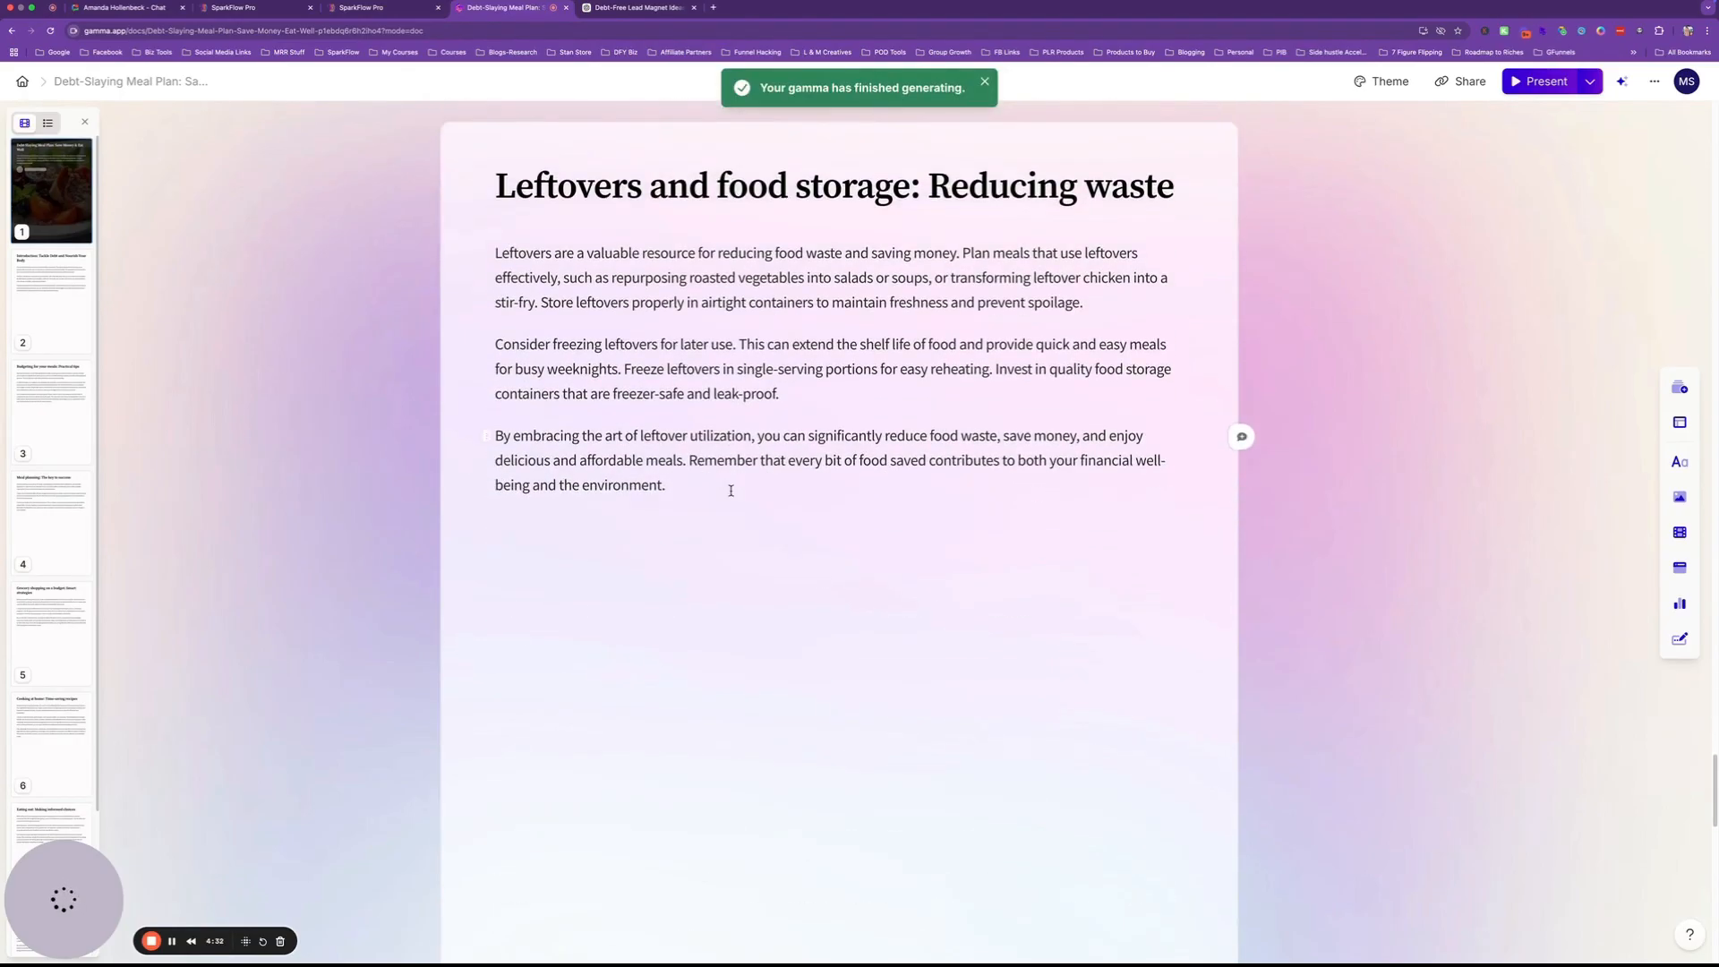
Review the generated Debt-Slaying Meal Plan document and open Edit with AI on its Introduction card.
scroll(731, 490, "down", 10)
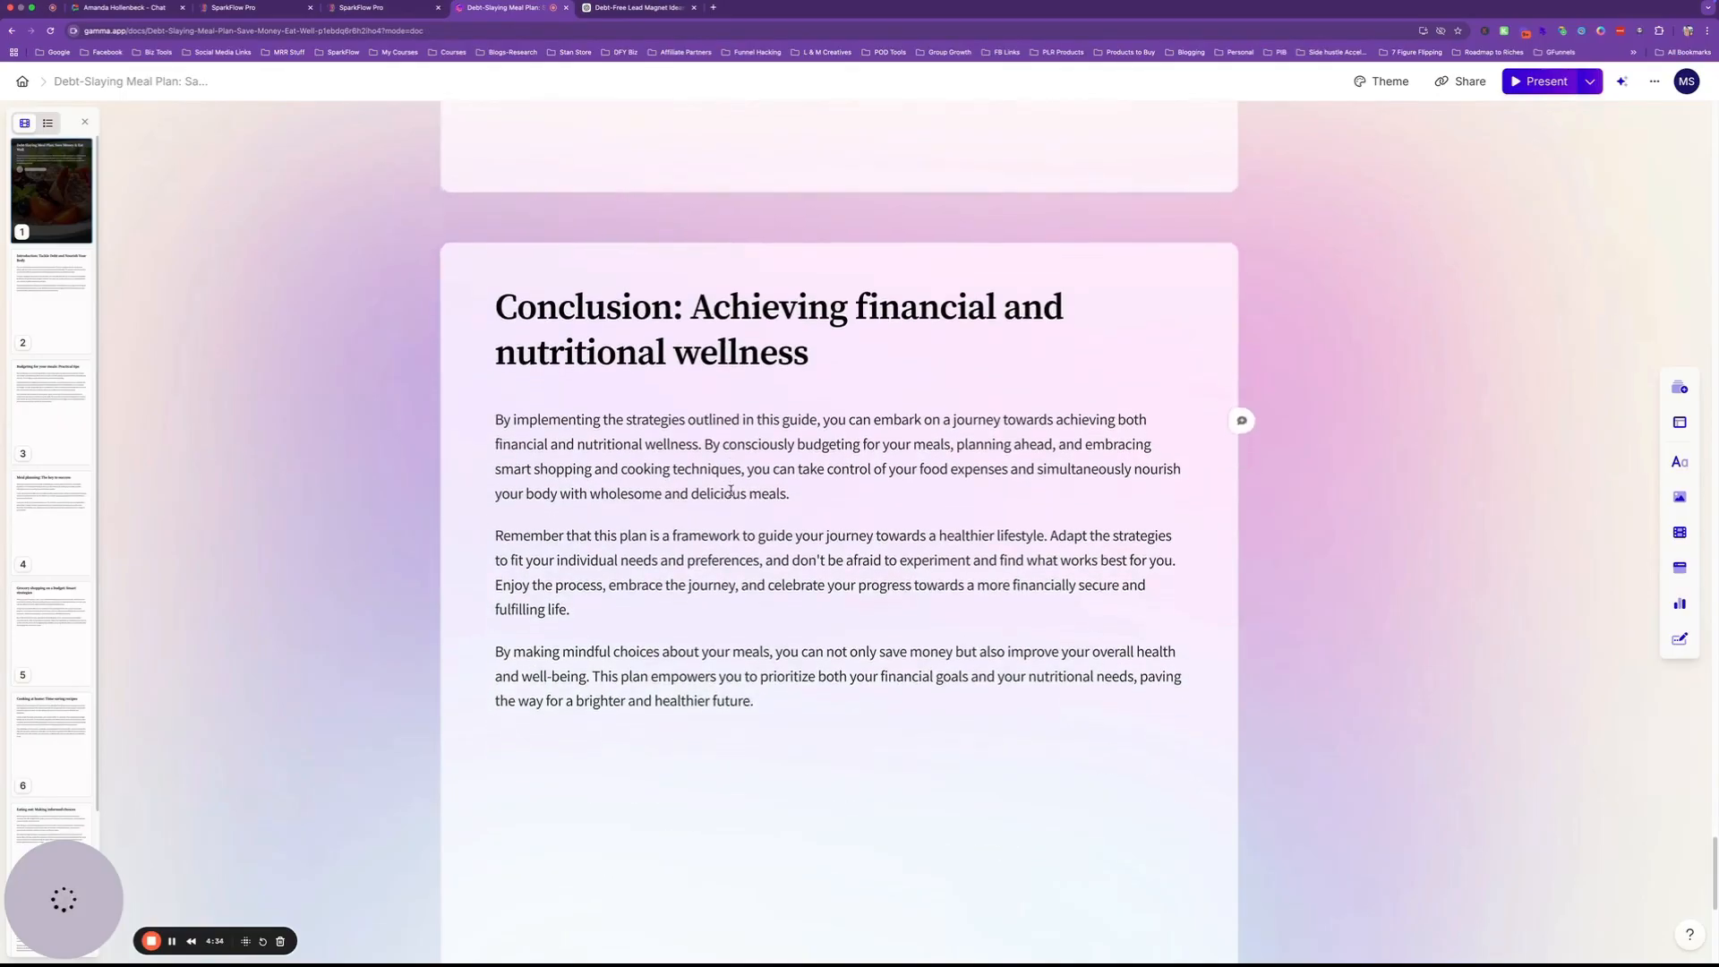
scroll(730, 491, "down", 1)
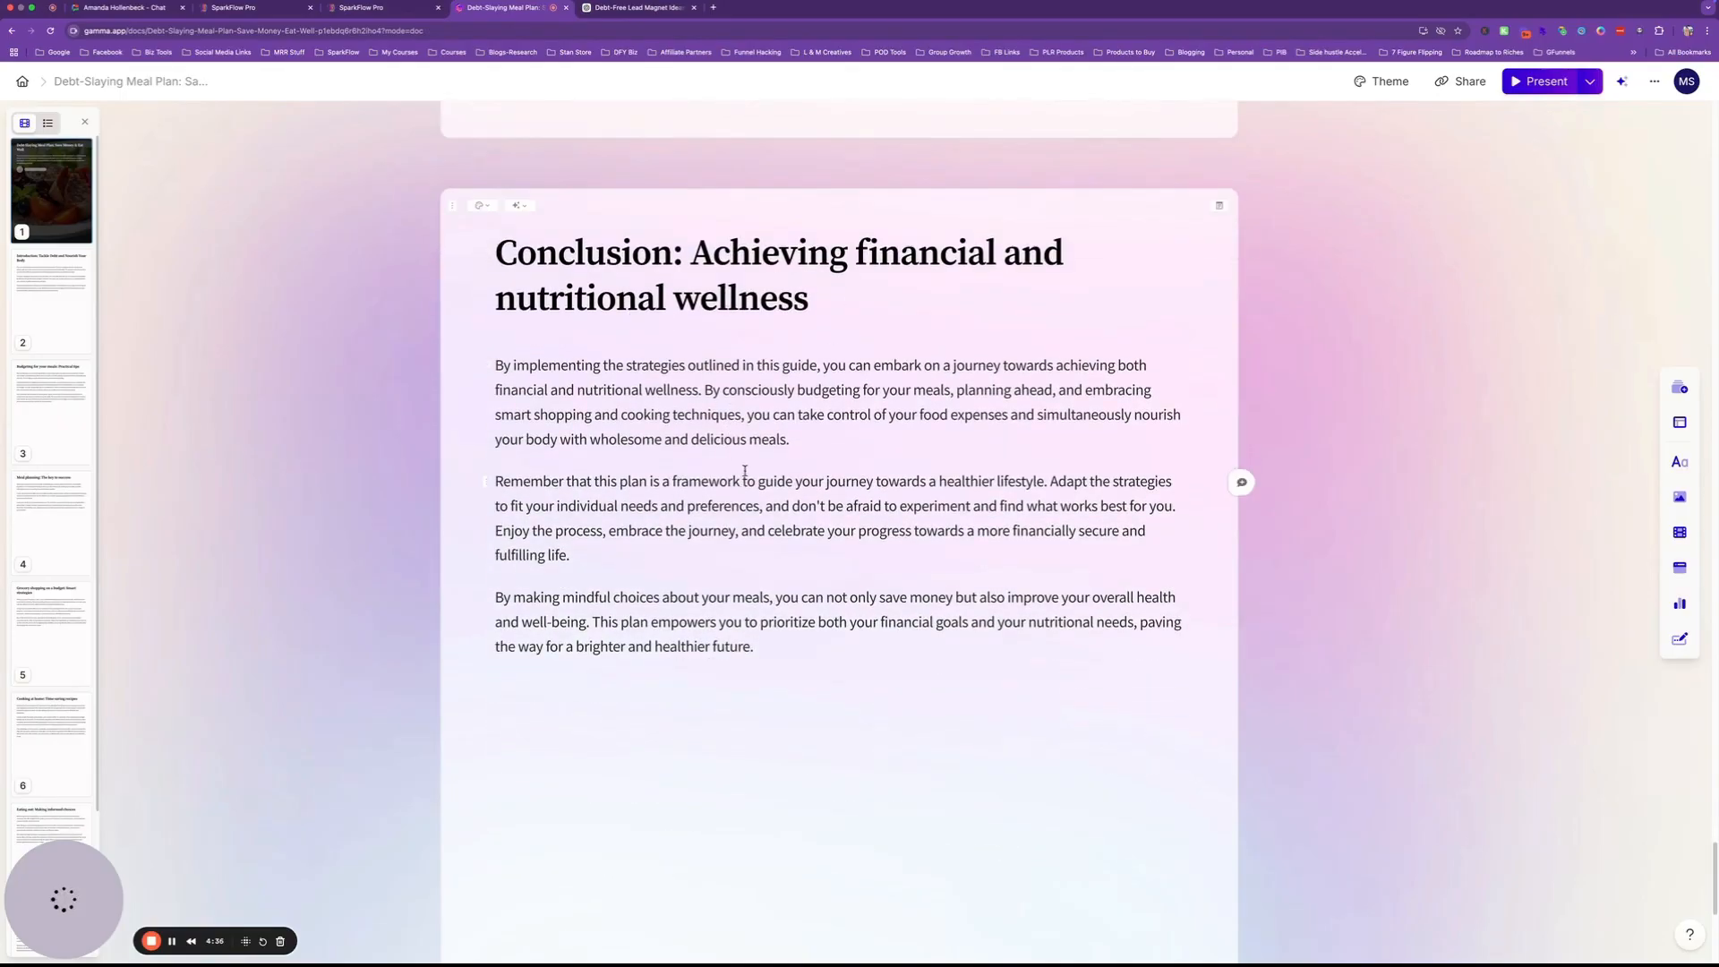
scroll(744, 470, "down", 8)
scroll(744, 470, "up", 9)
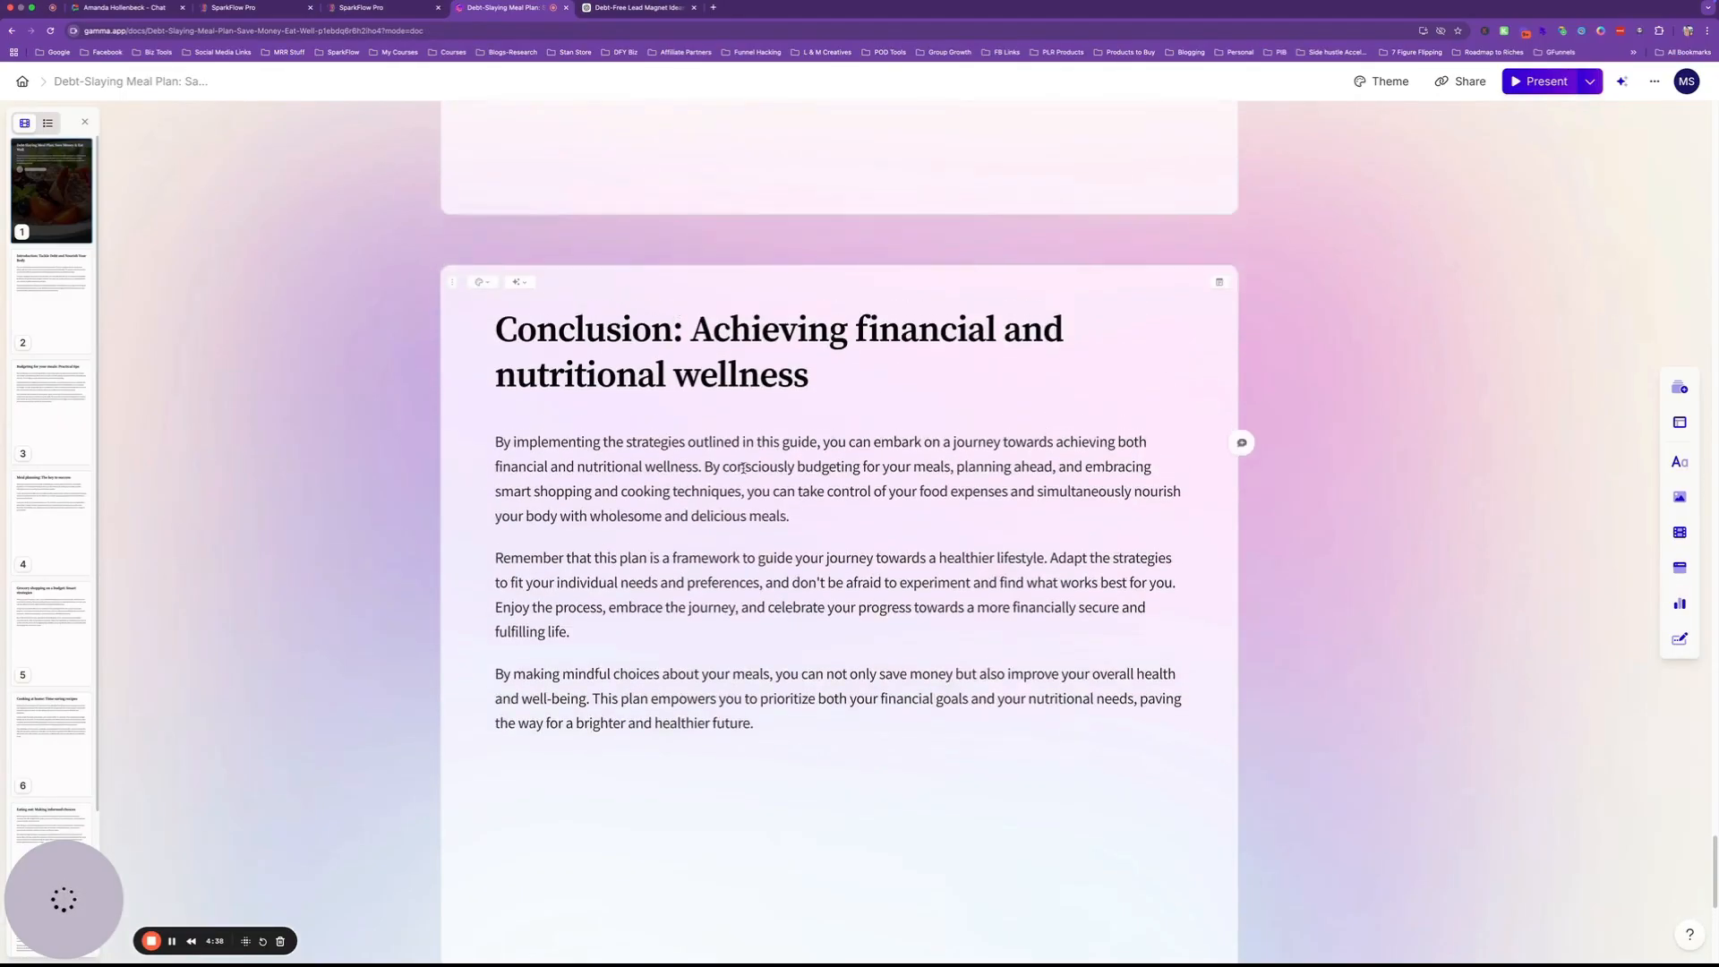
scroll(743, 468, "up", 20)
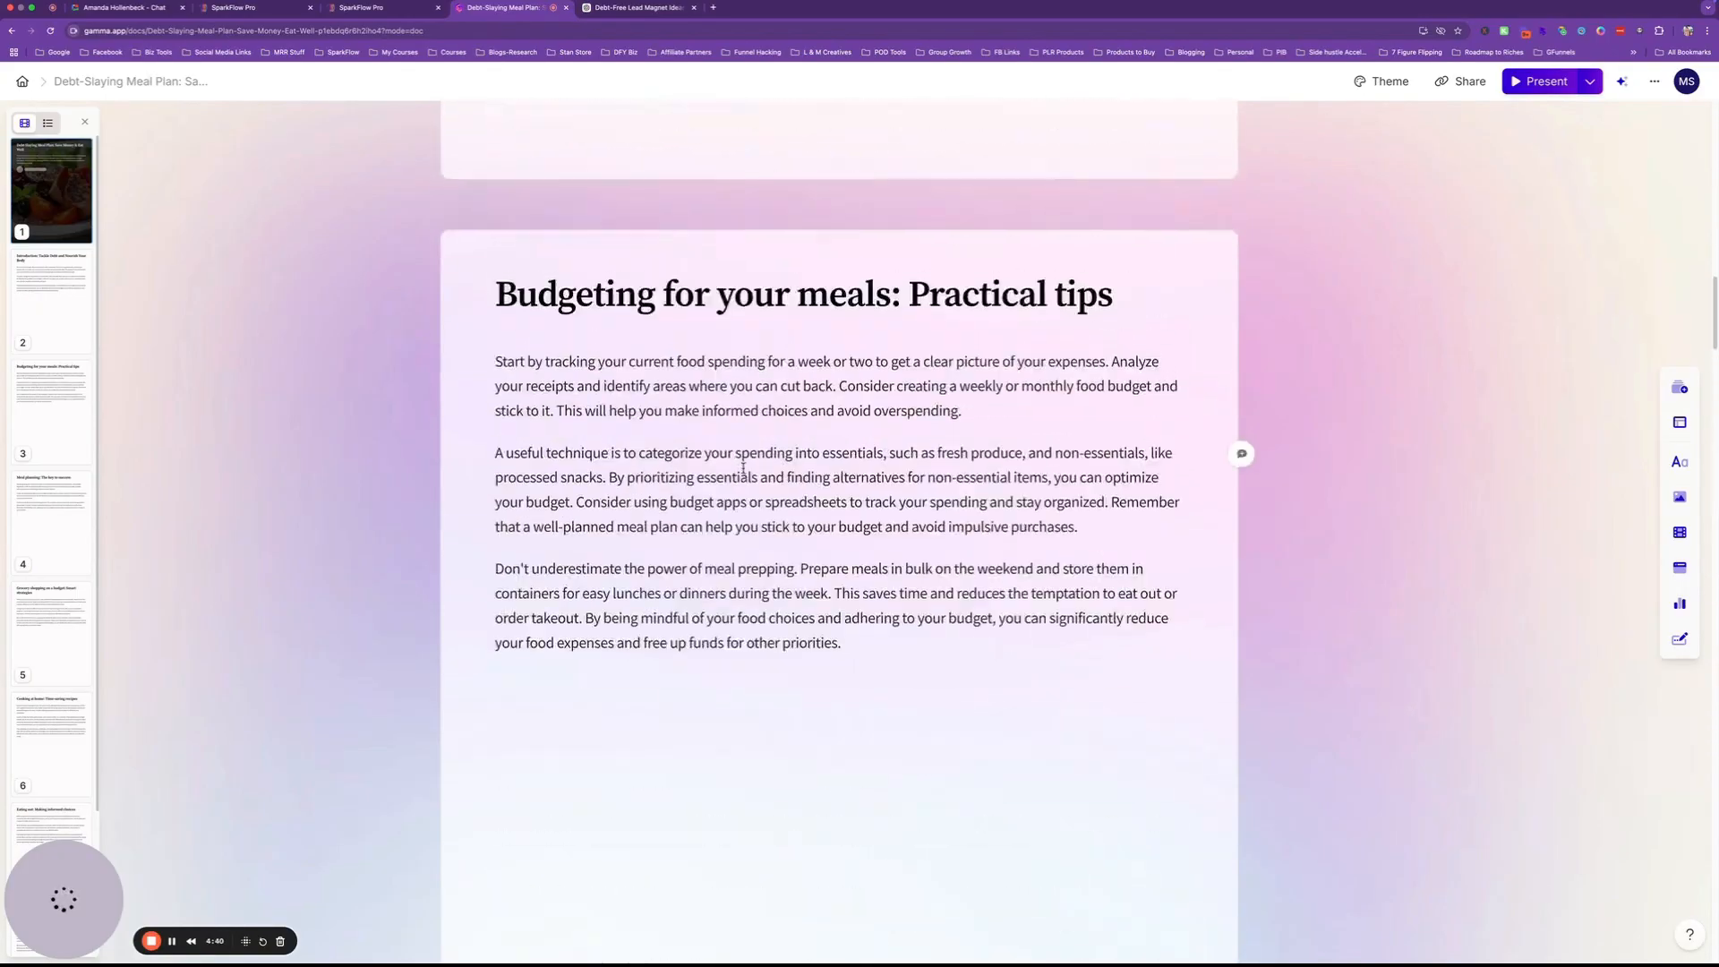
scroll(743, 467, "up", 15)
scroll(743, 467, "down", 5)
scroll(740, 468, "up", 6)
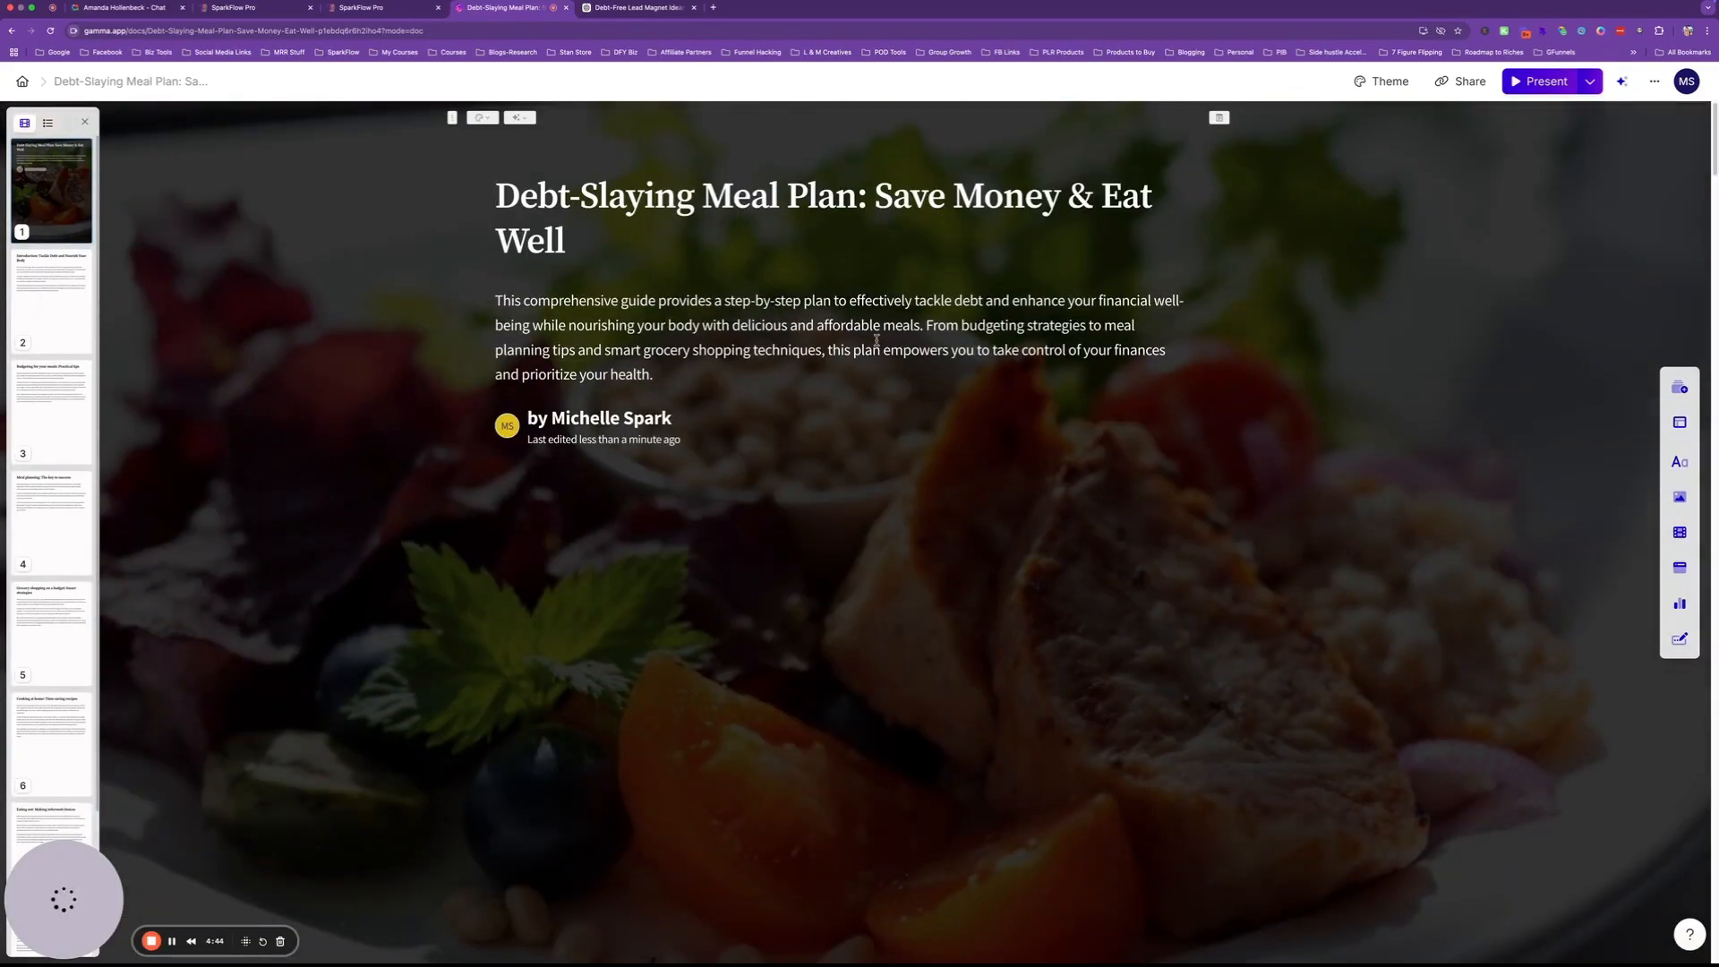
scroll(812, 428, "down", 8)
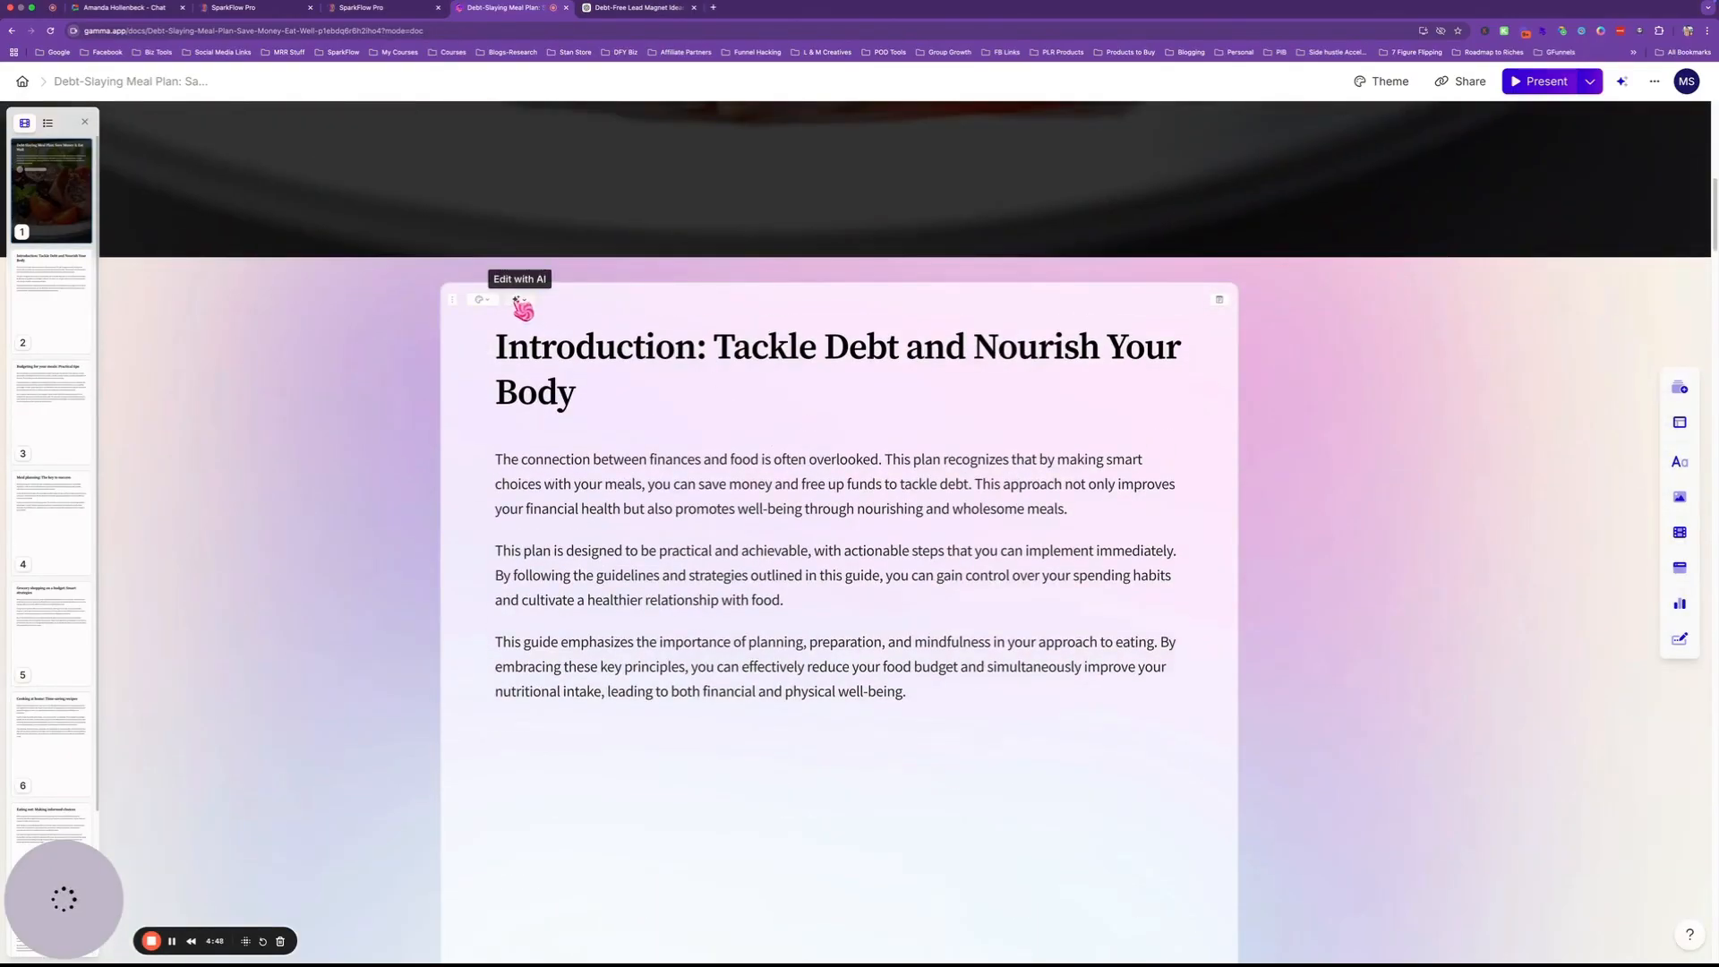
left_click(519, 301)
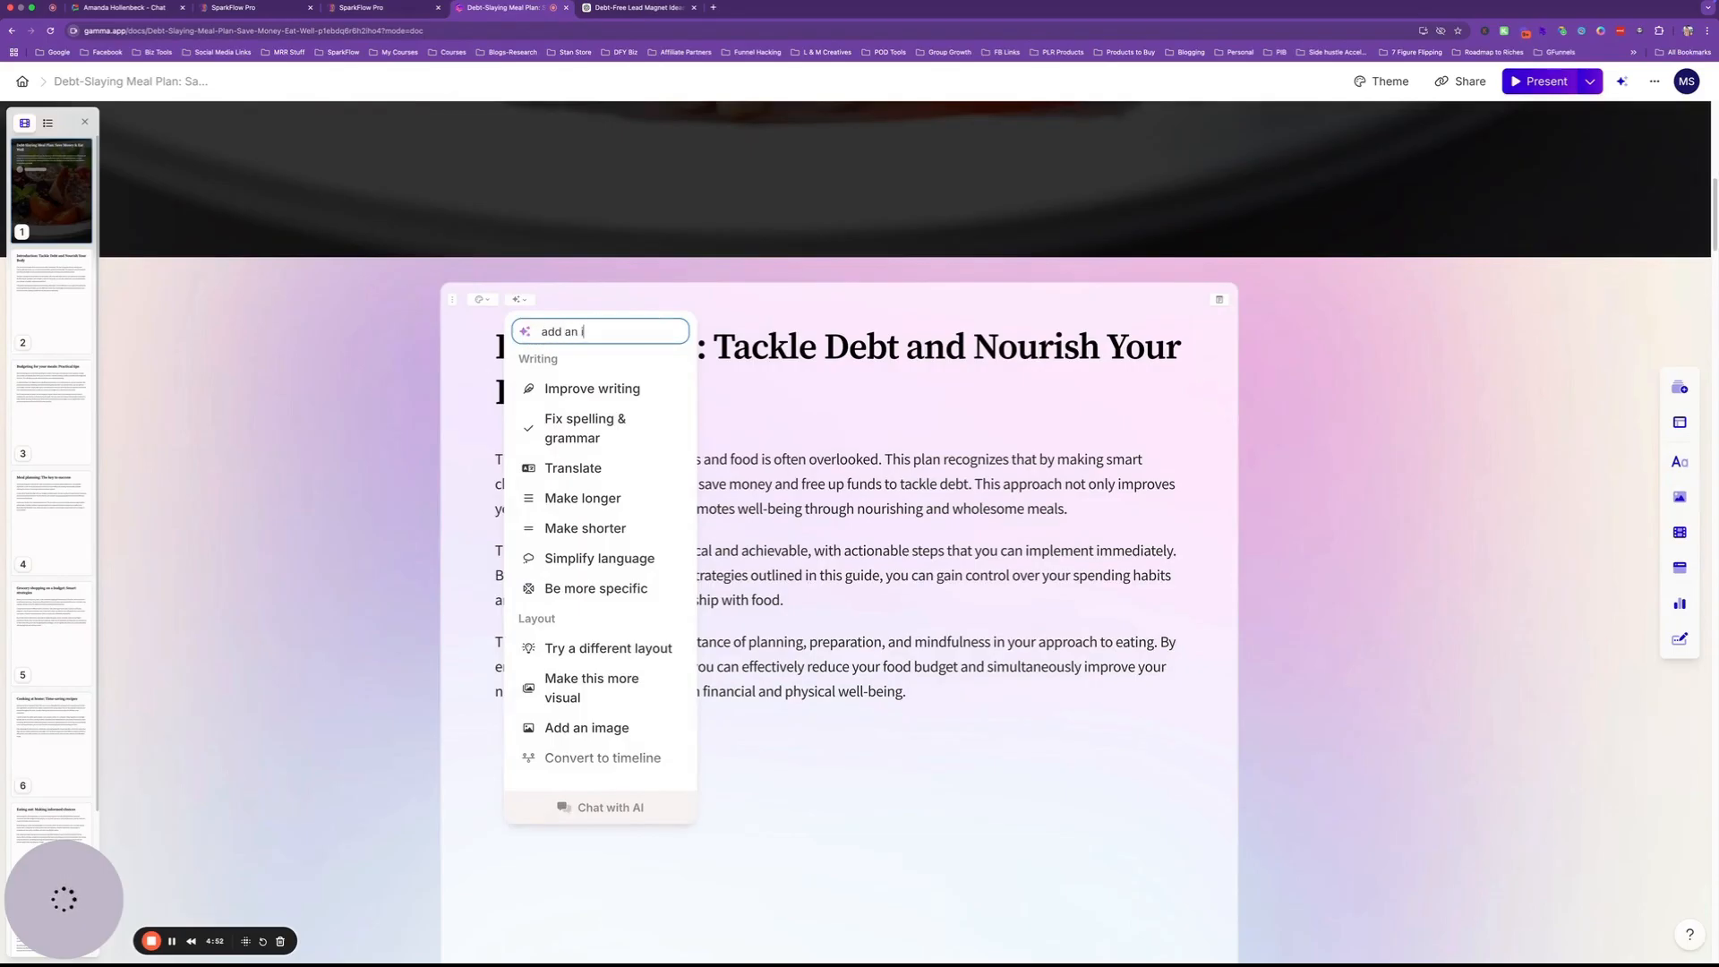
Ask the AI to 'add an image to this card' for the Introduction card.
type("add an image to this card")
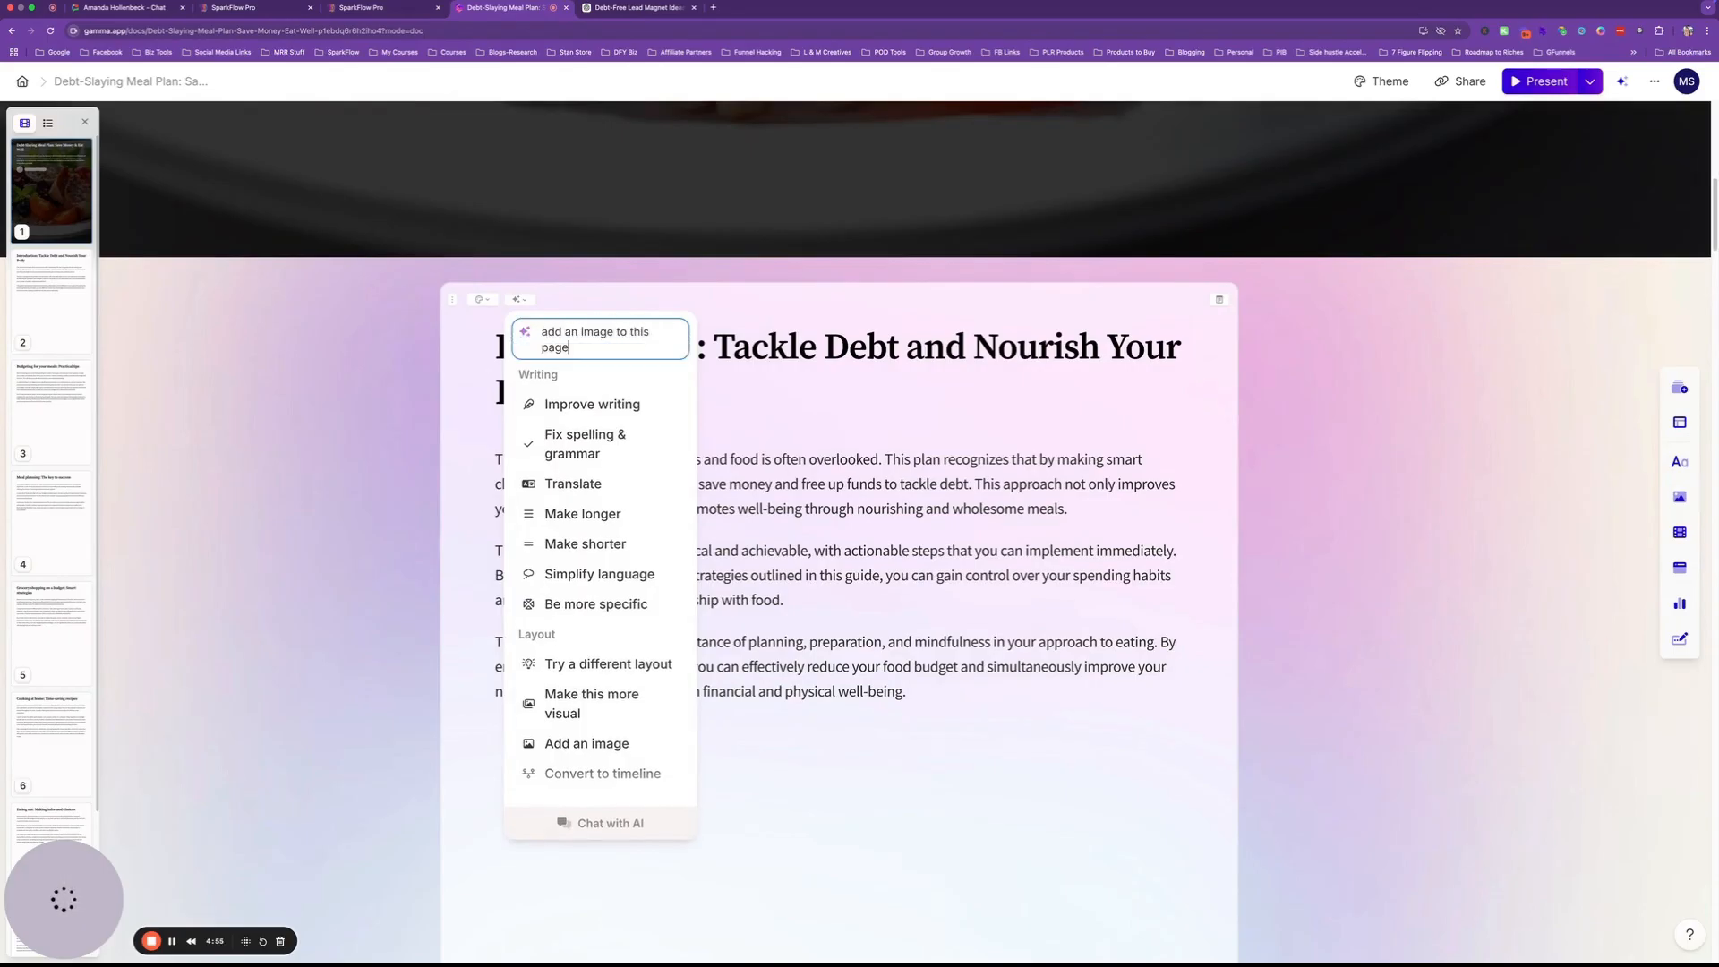
key("Return")
scroll(780, 417, "down", 3)
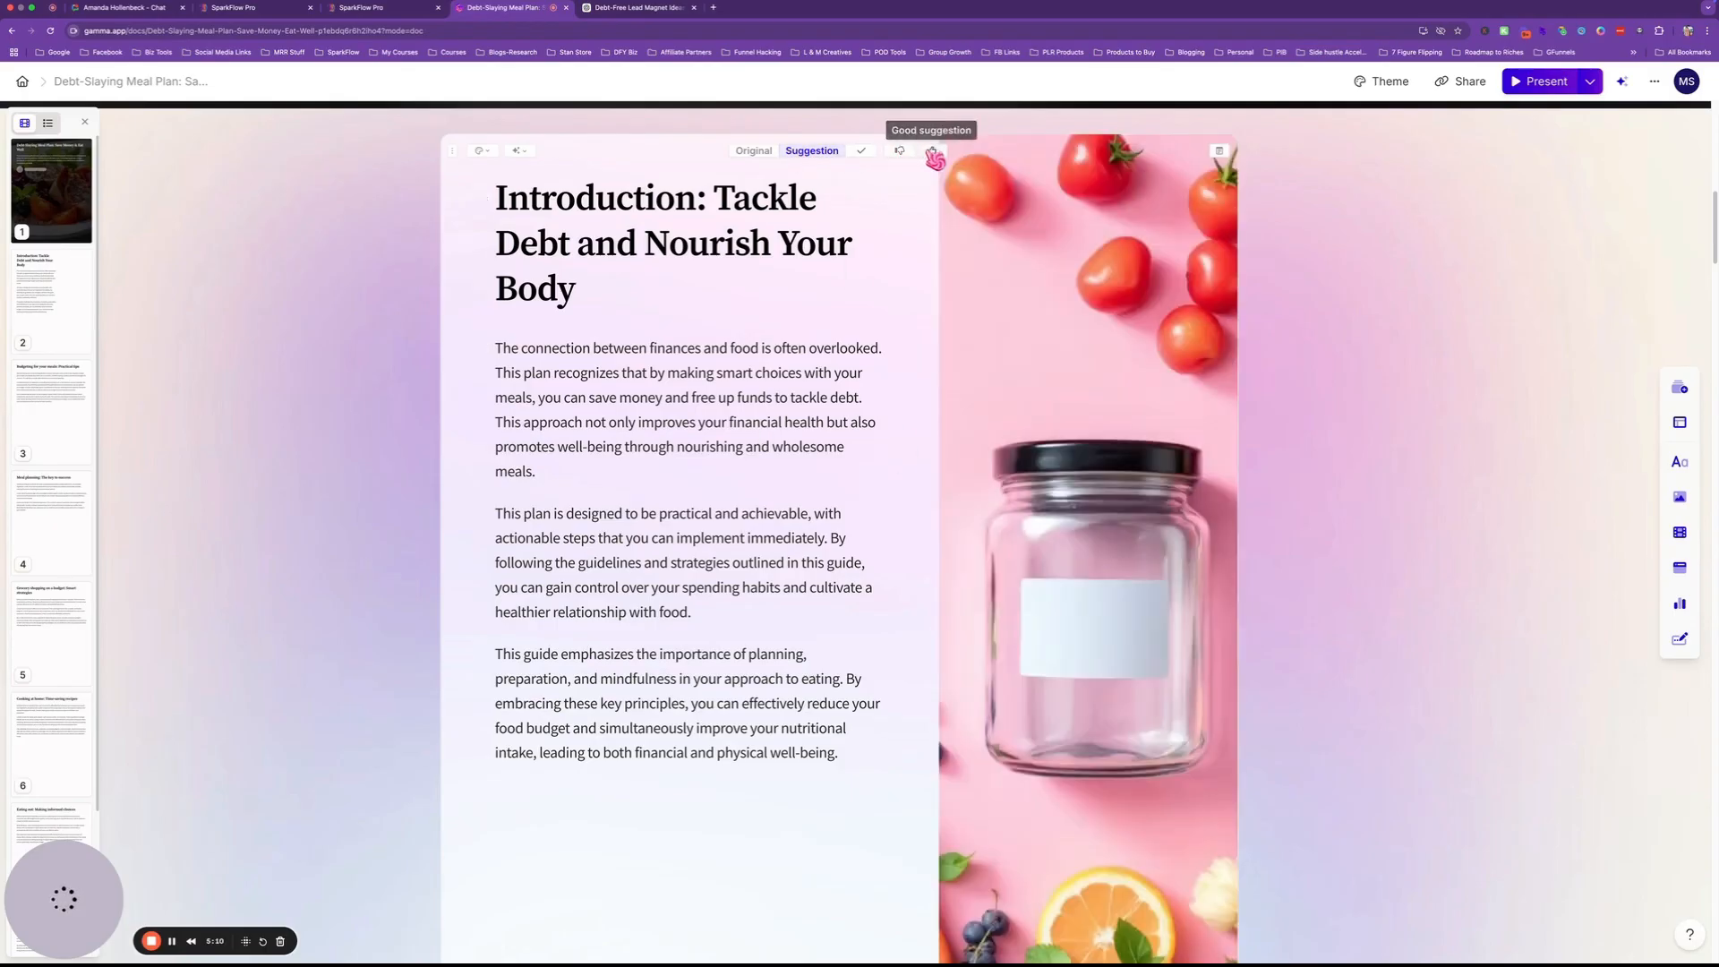
scroll(1002, 652, "down", 3)
scroll(1002, 652, "down", 2)
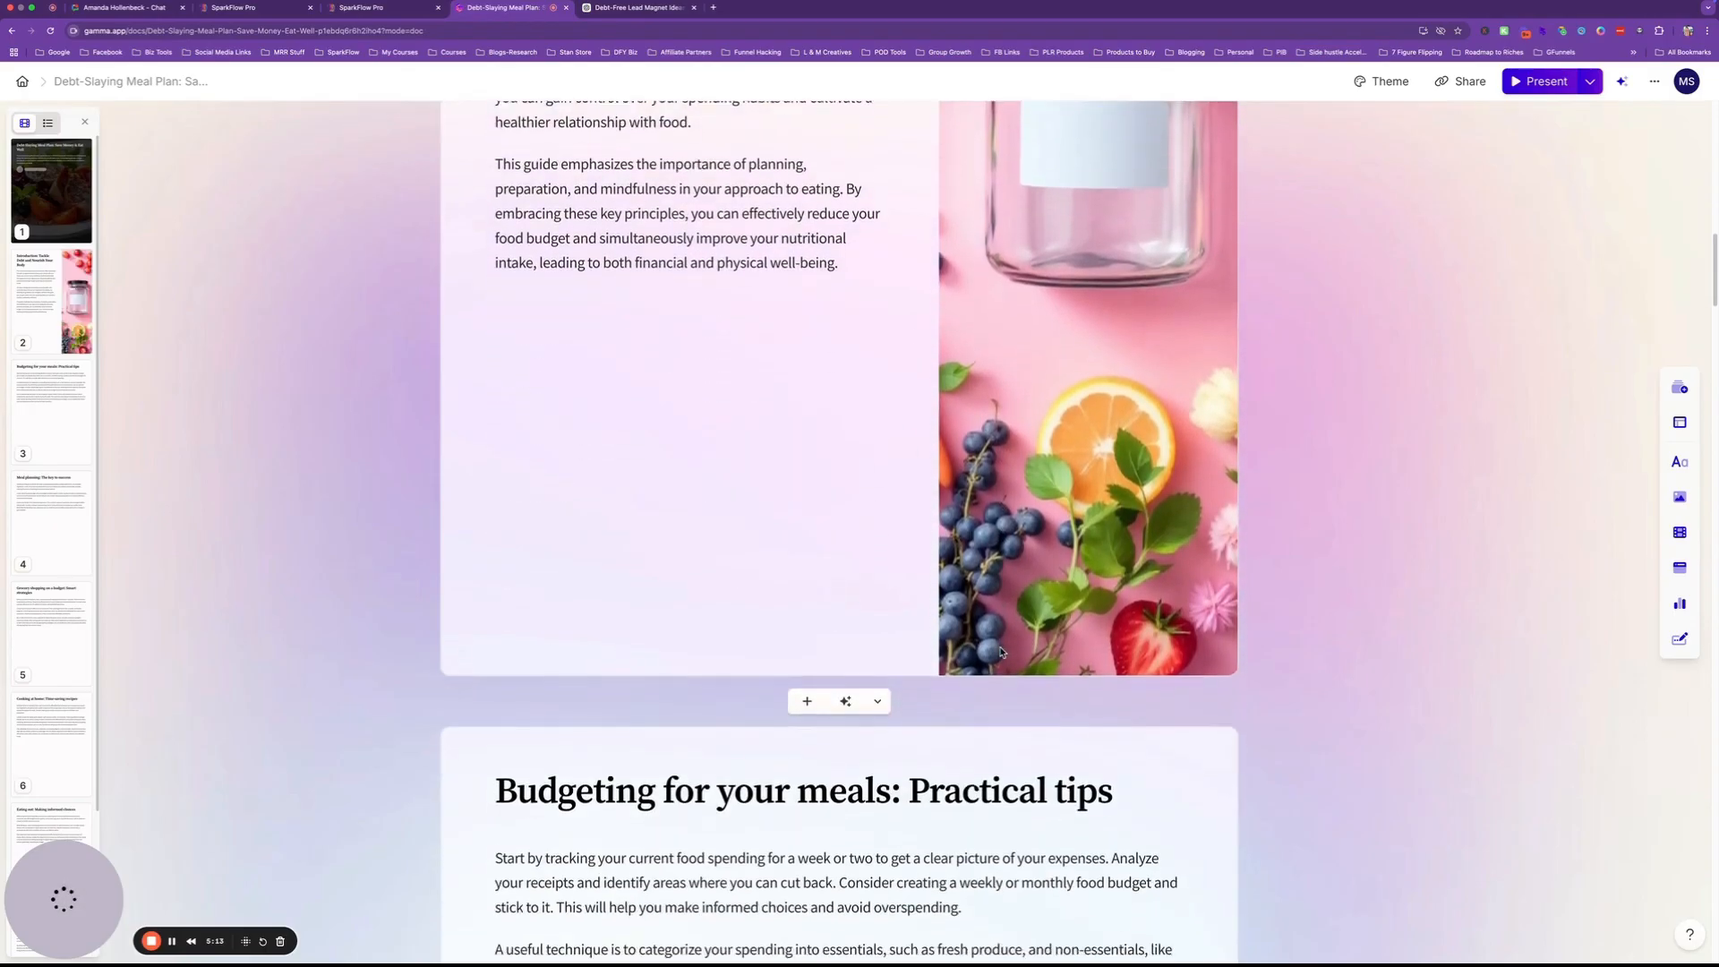
scroll(1002, 627, "up", 5)
scroll(1005, 591, "up", 2)
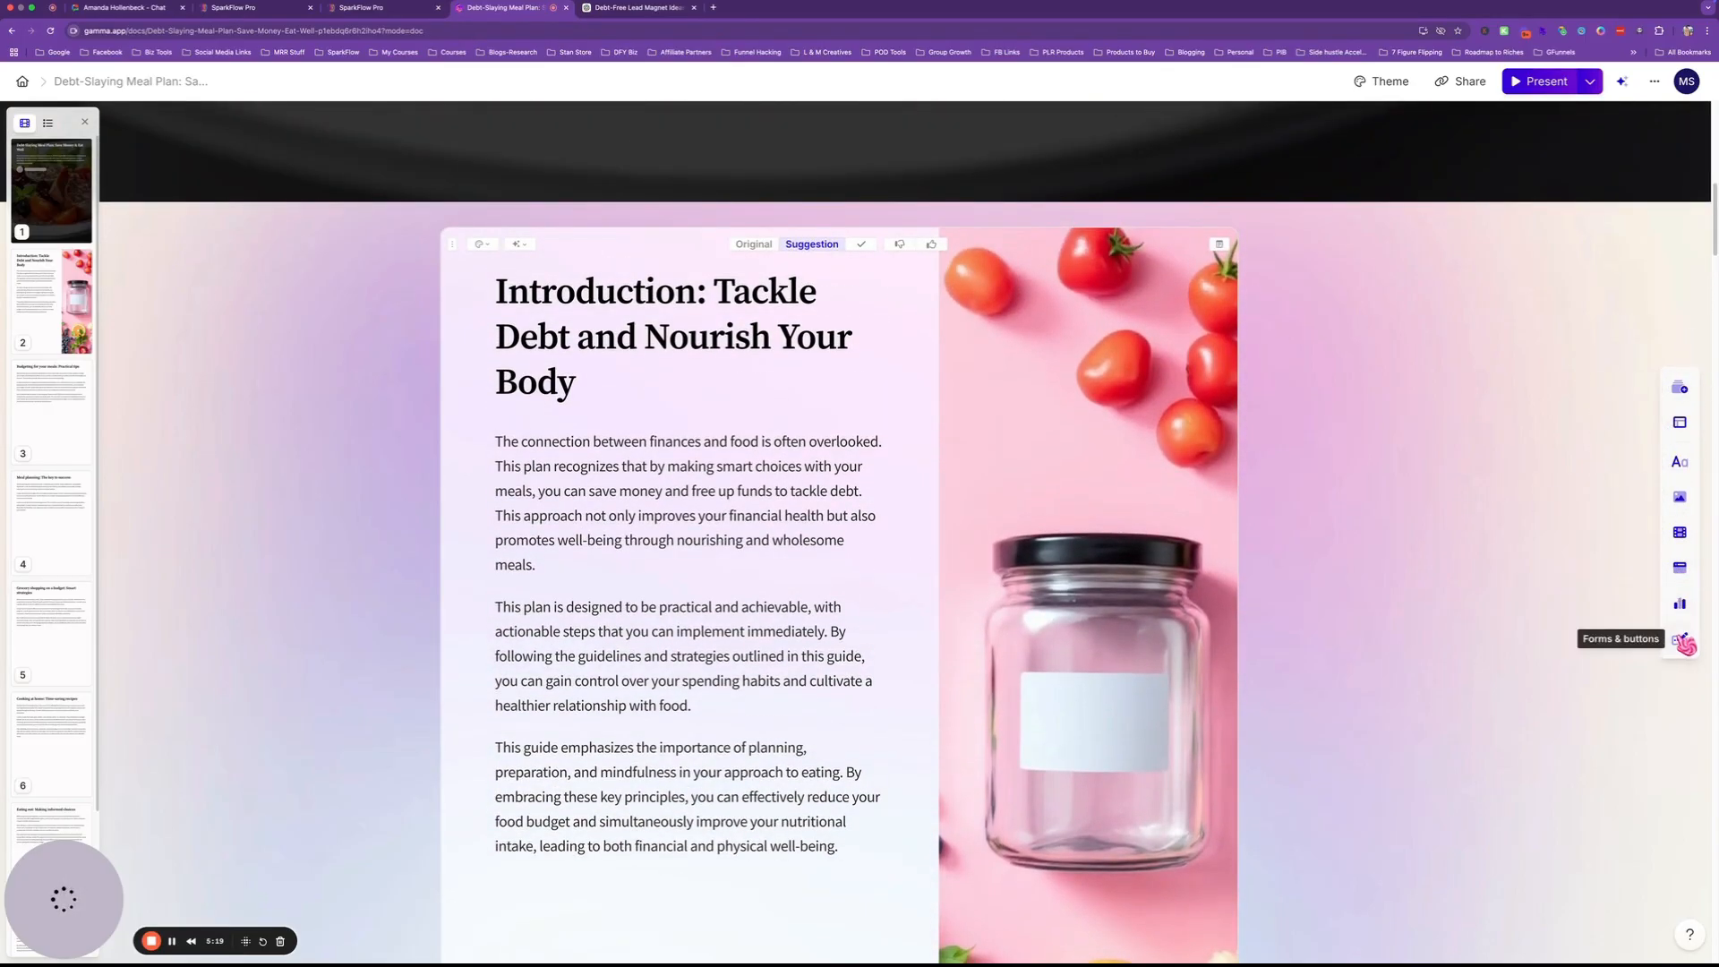
left_click(1681, 424)
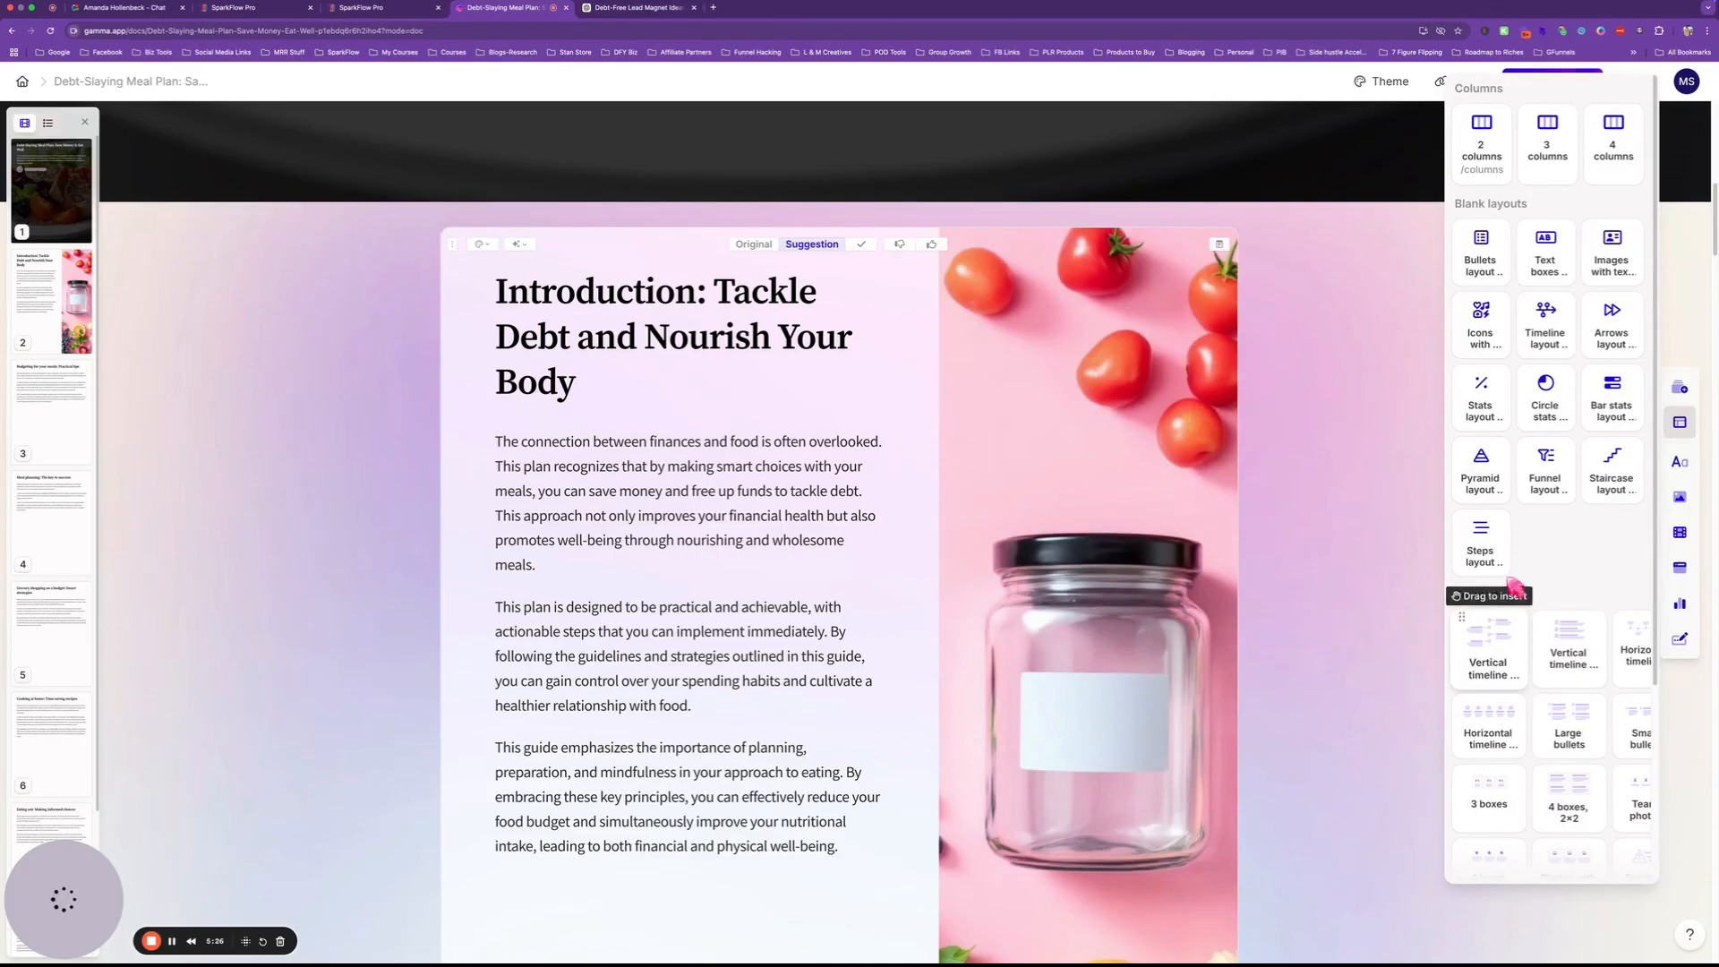
left_click(1680, 497)
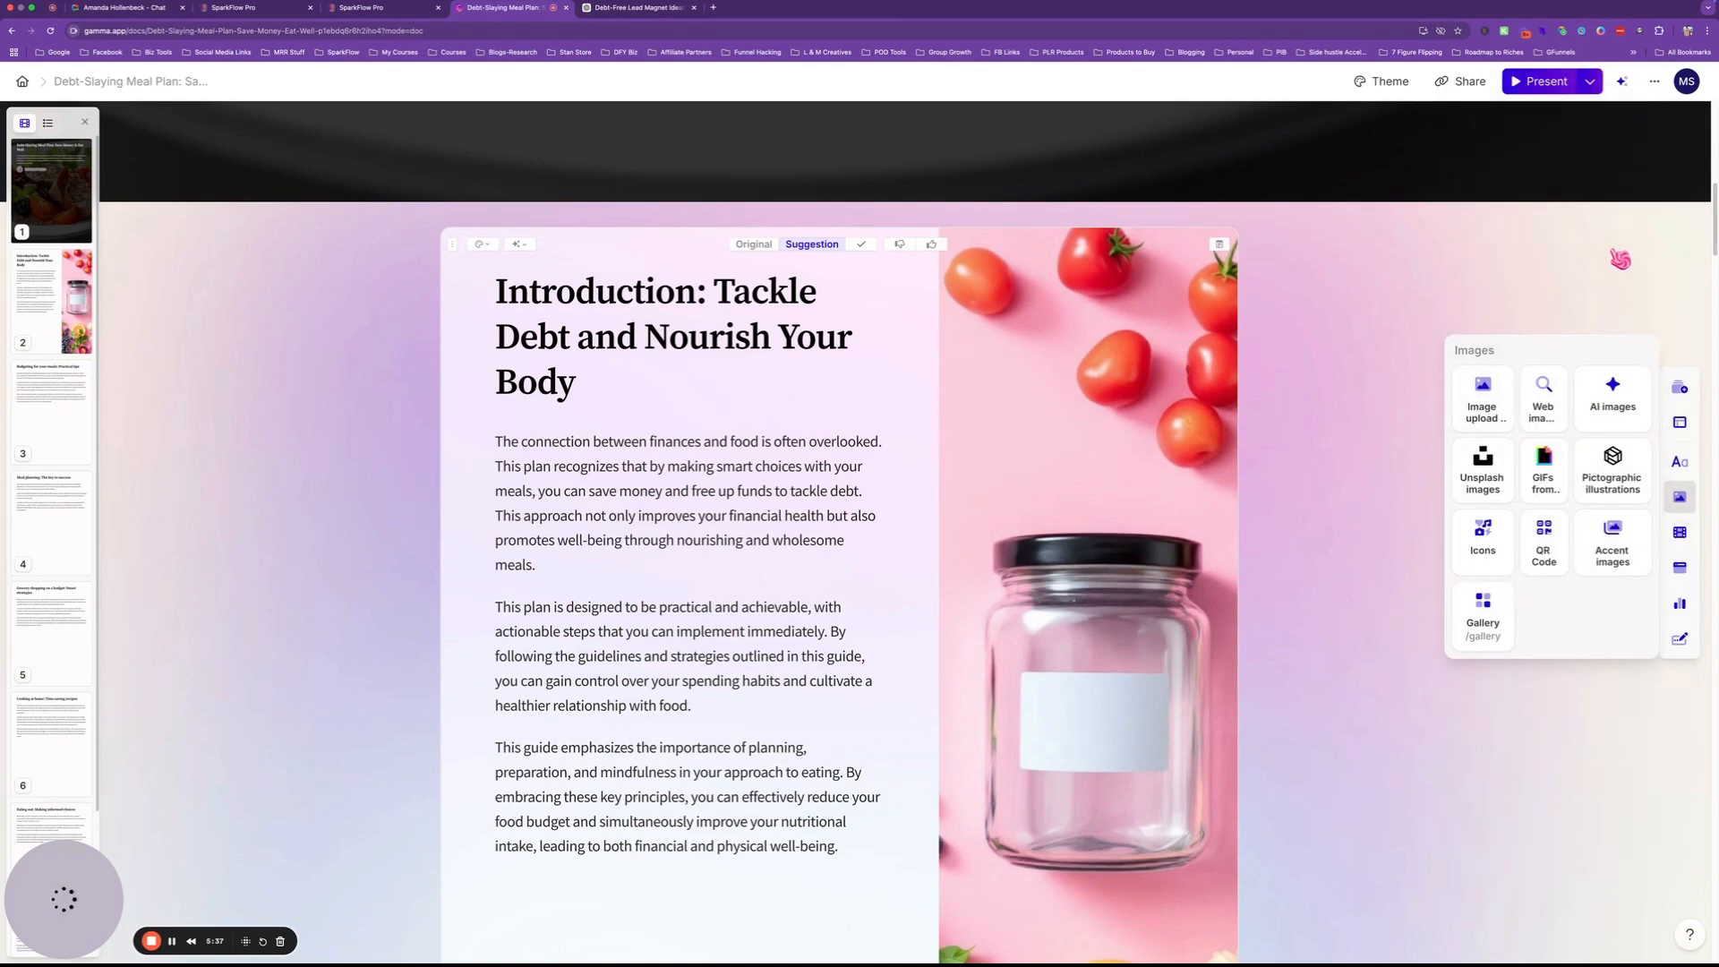
left_click(1620, 260)
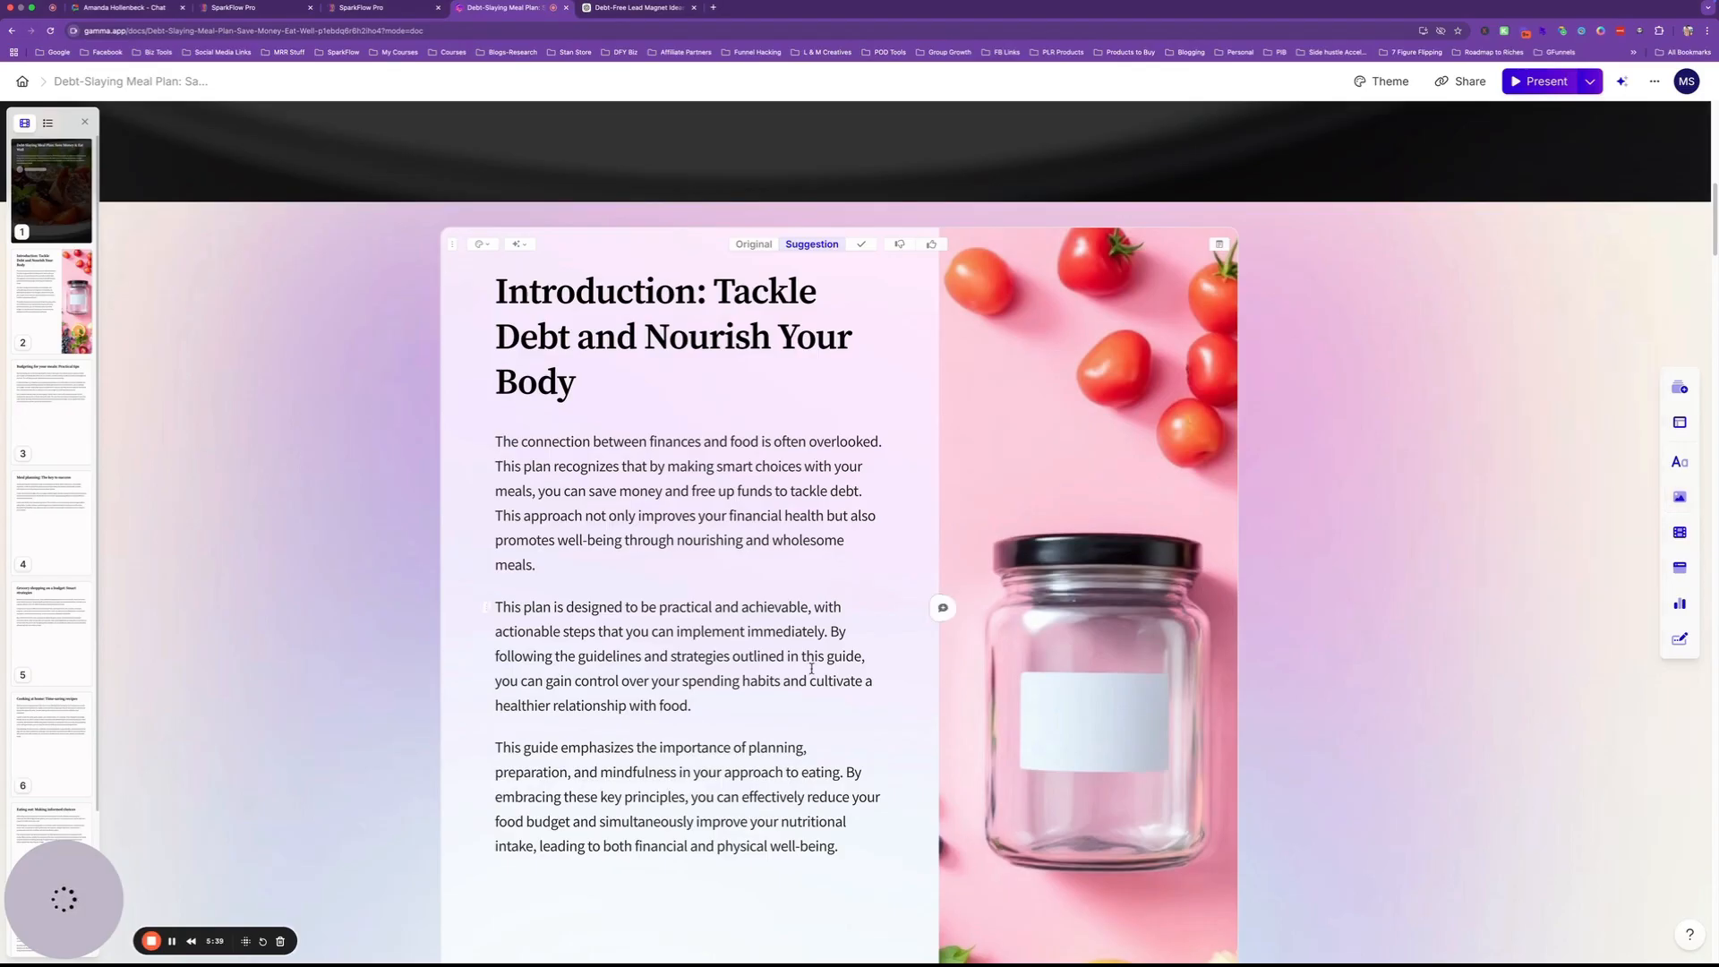
scroll(811, 669, "down", 20)
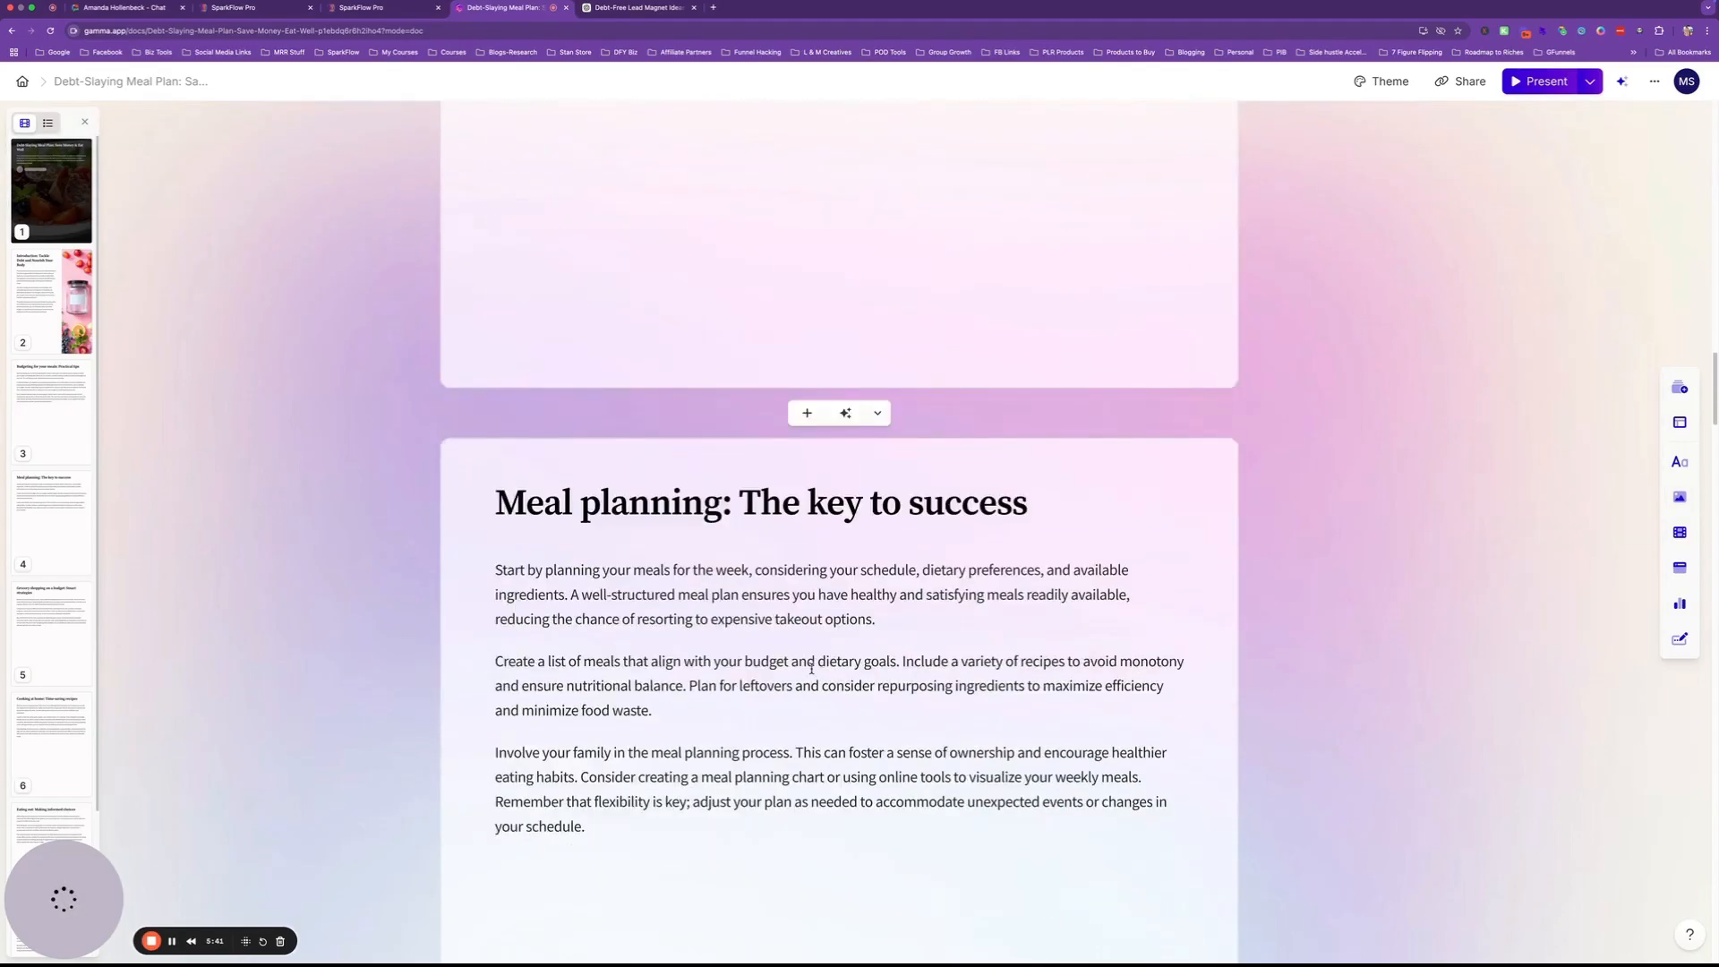
scroll(811, 669, "down", 20)
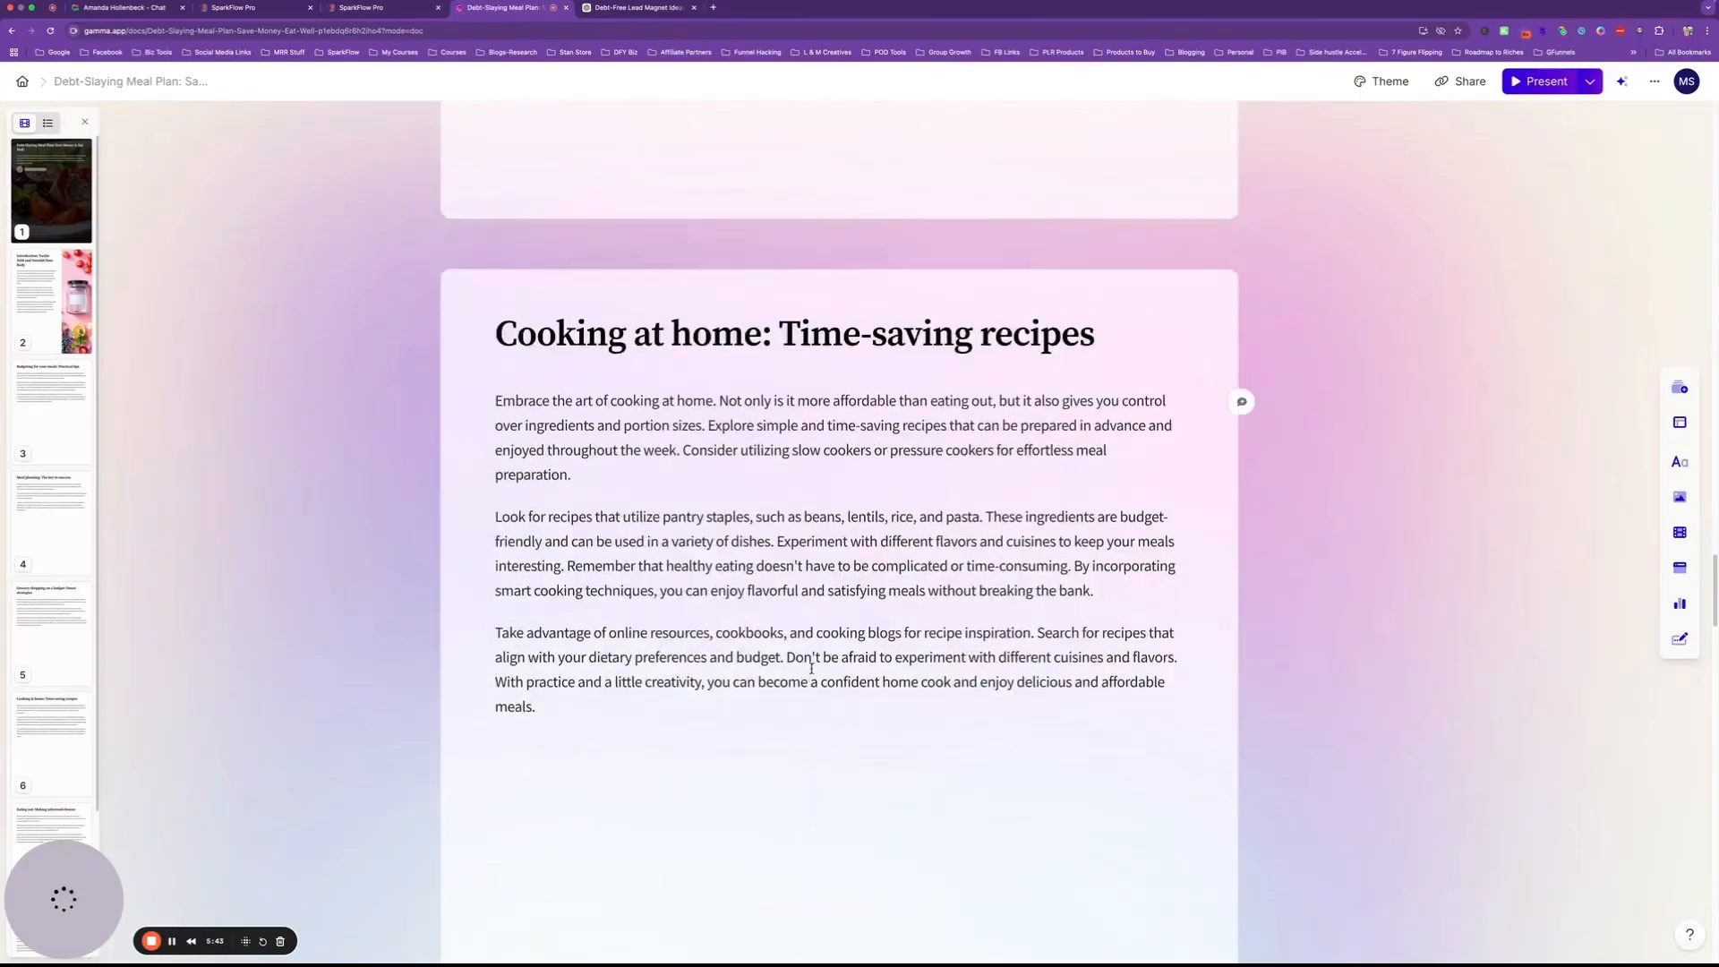
scroll(811, 669, "down", 20)
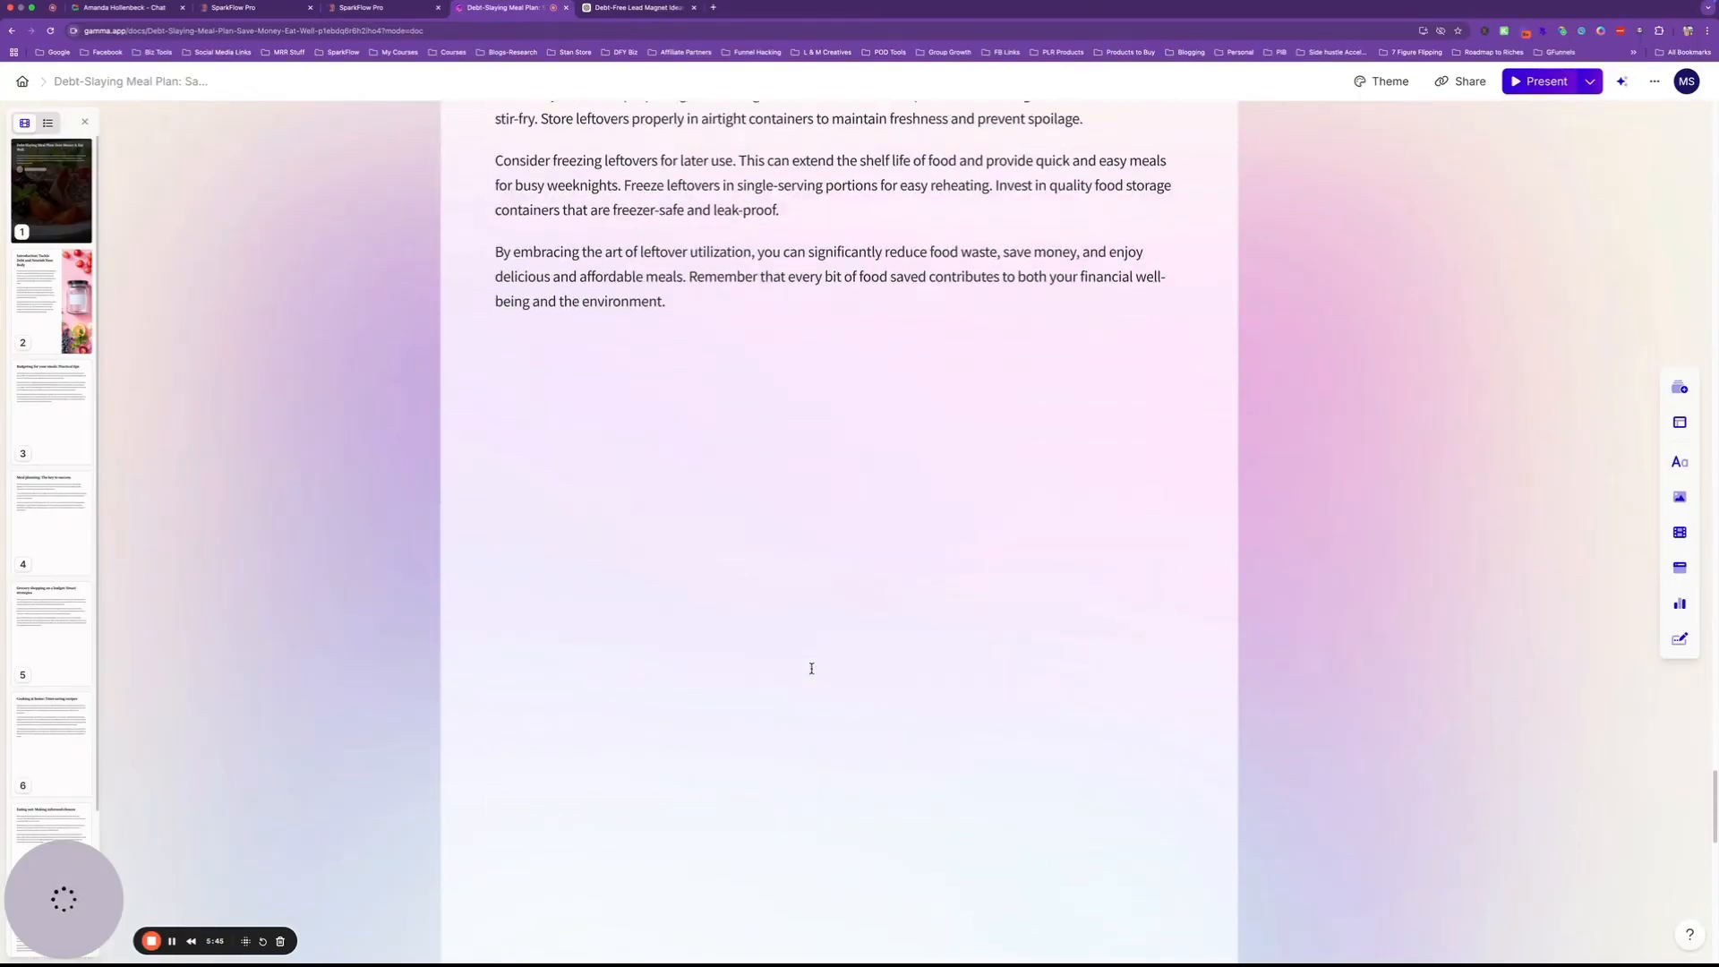
scroll(811, 669, "down", 15)
scroll(818, 667, "up", 5)
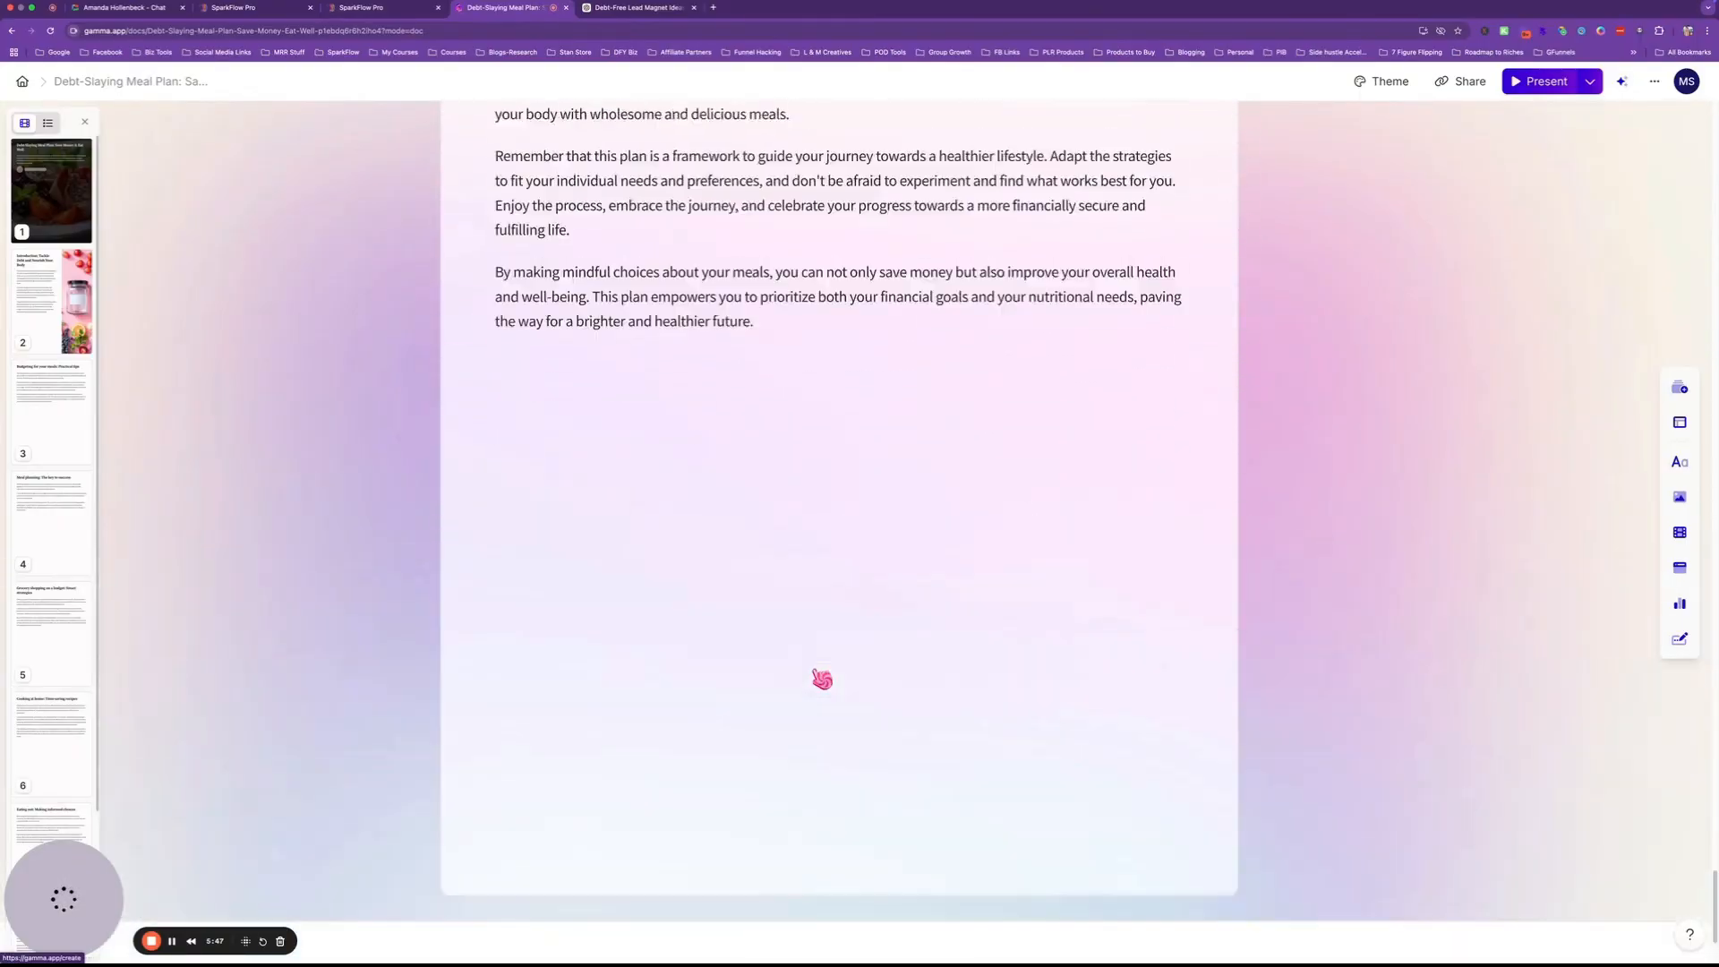
scroll(822, 679, "up", 20)
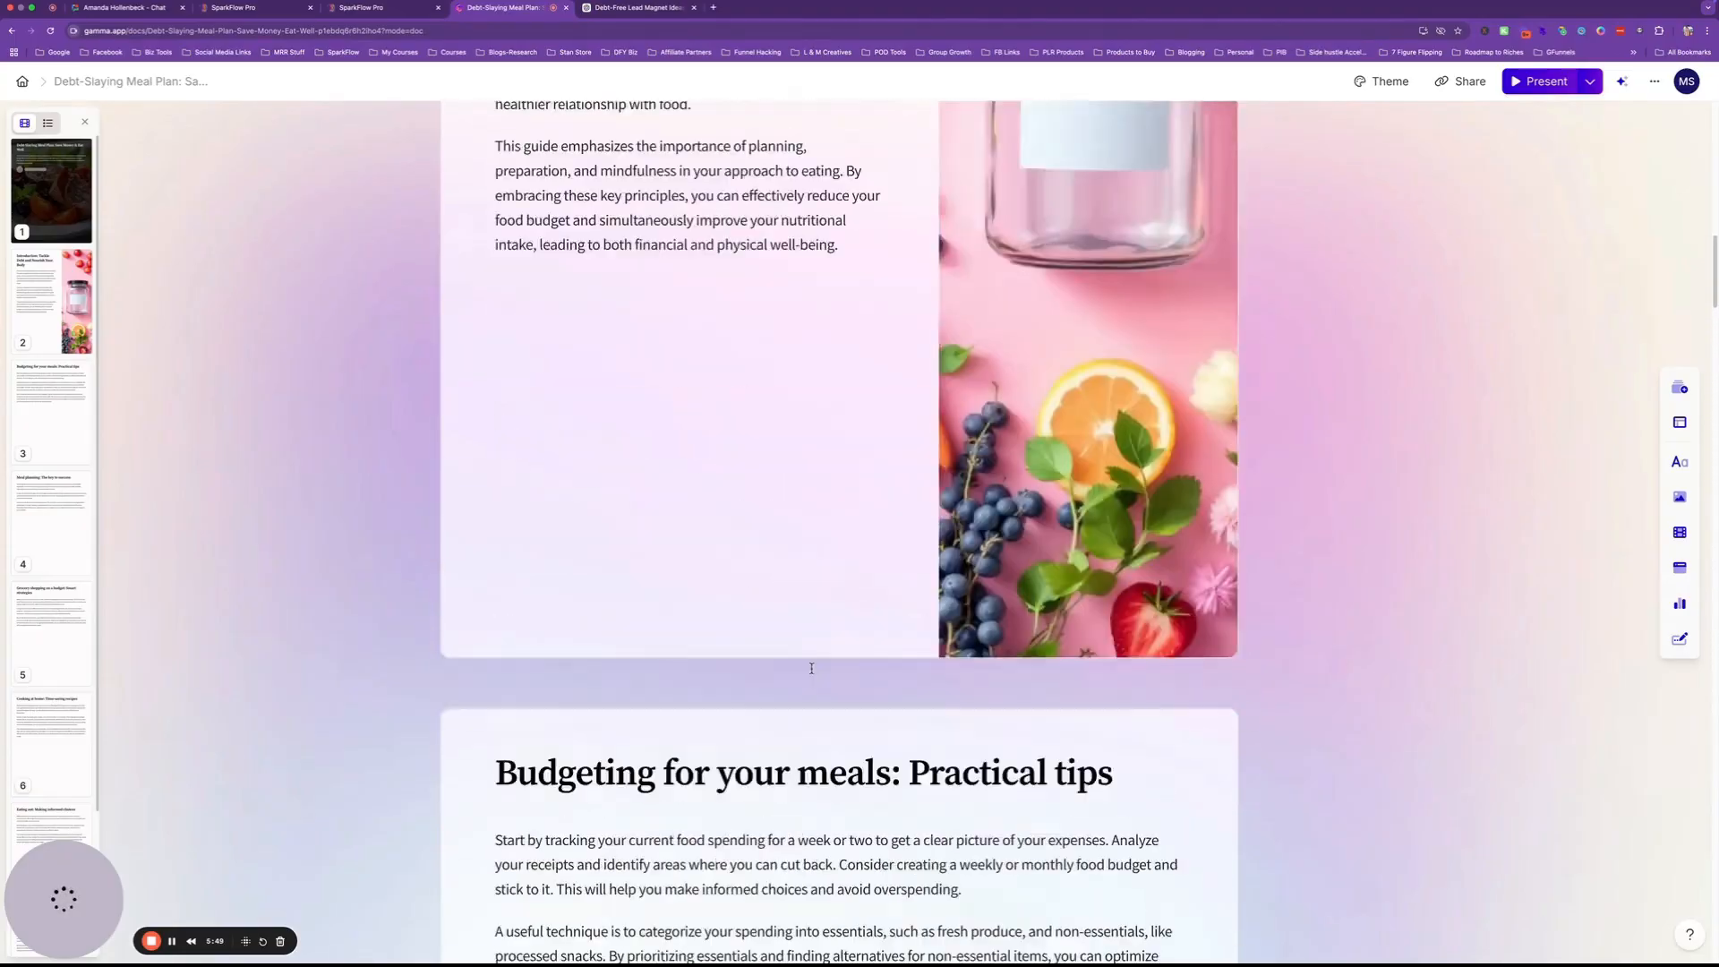
scroll(812, 669, "up", 15)
scroll(811, 669, "down", 10)
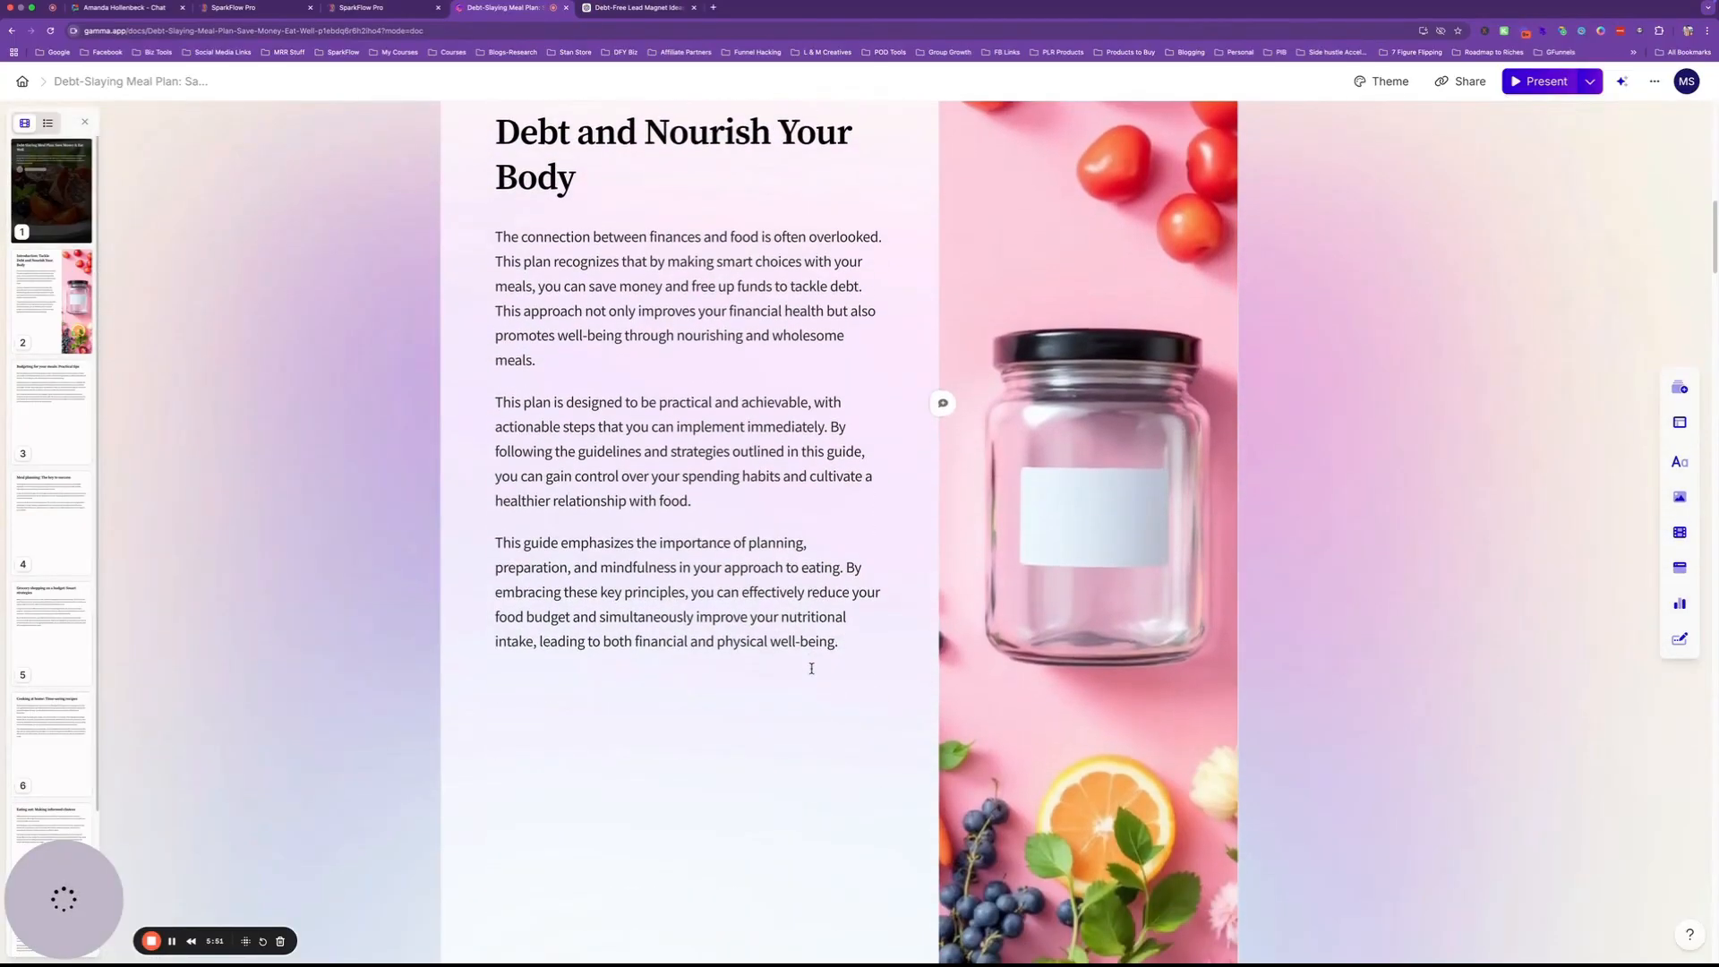
Export the Debt-Slaying Meal Plan deck to PDF from the Share panel's Export options.
left_click(1462, 83)
left_click(799, 250)
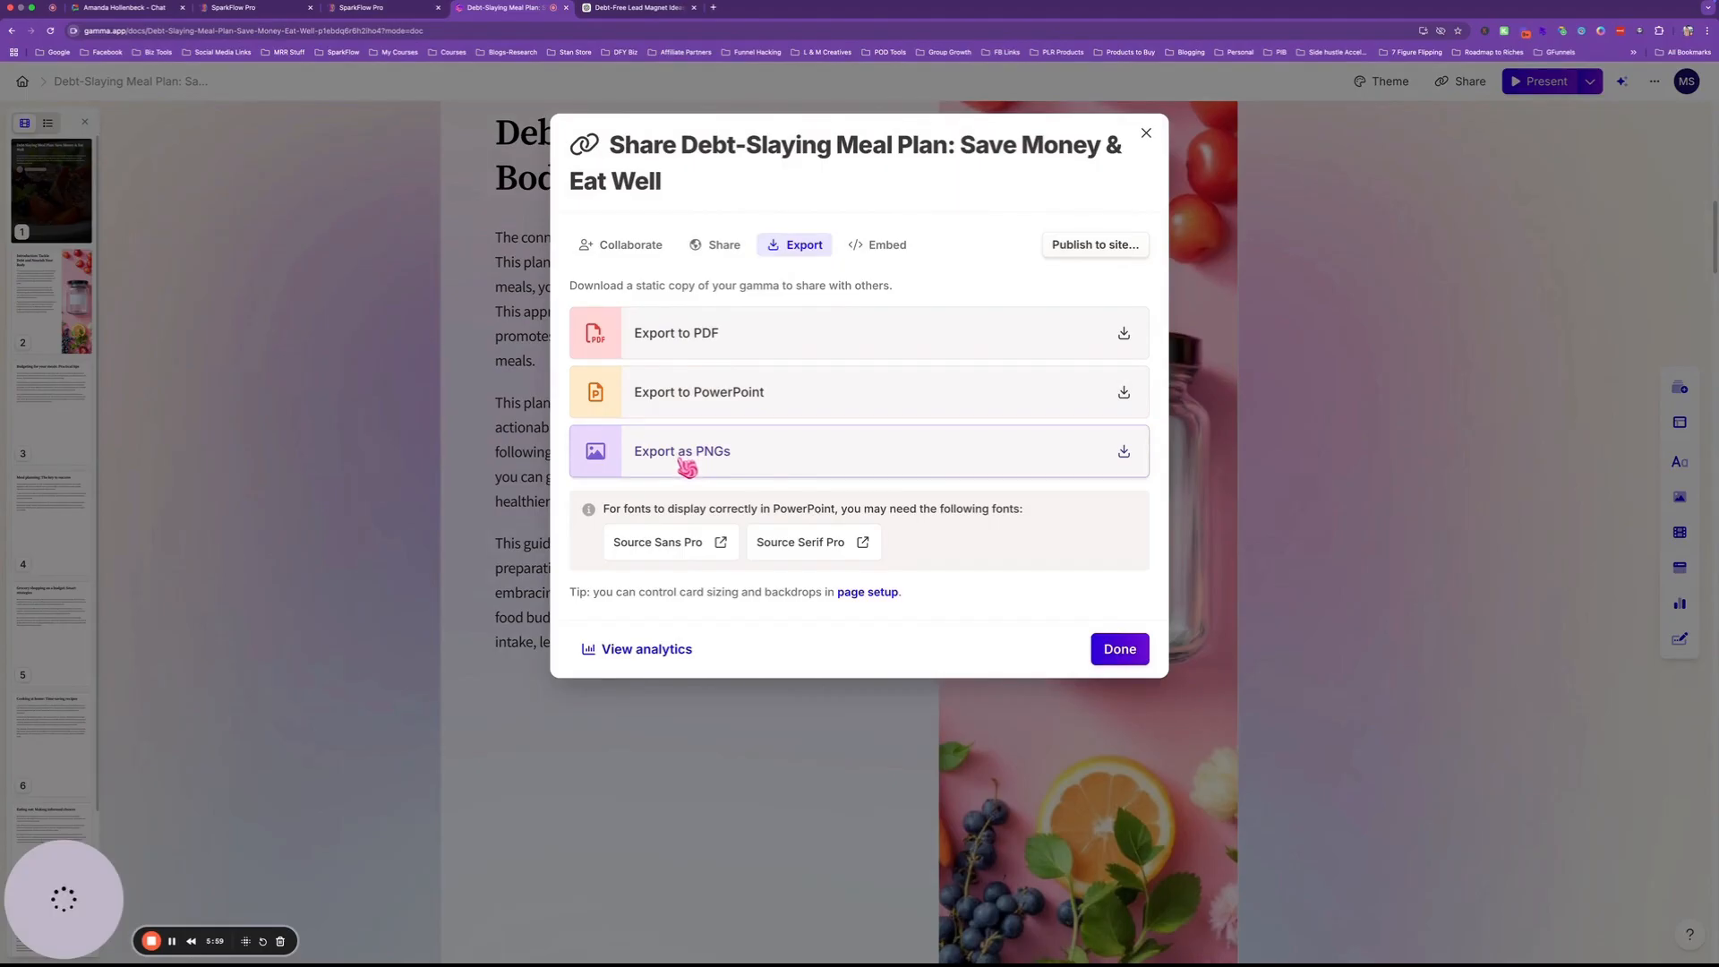
left_click(685, 337)
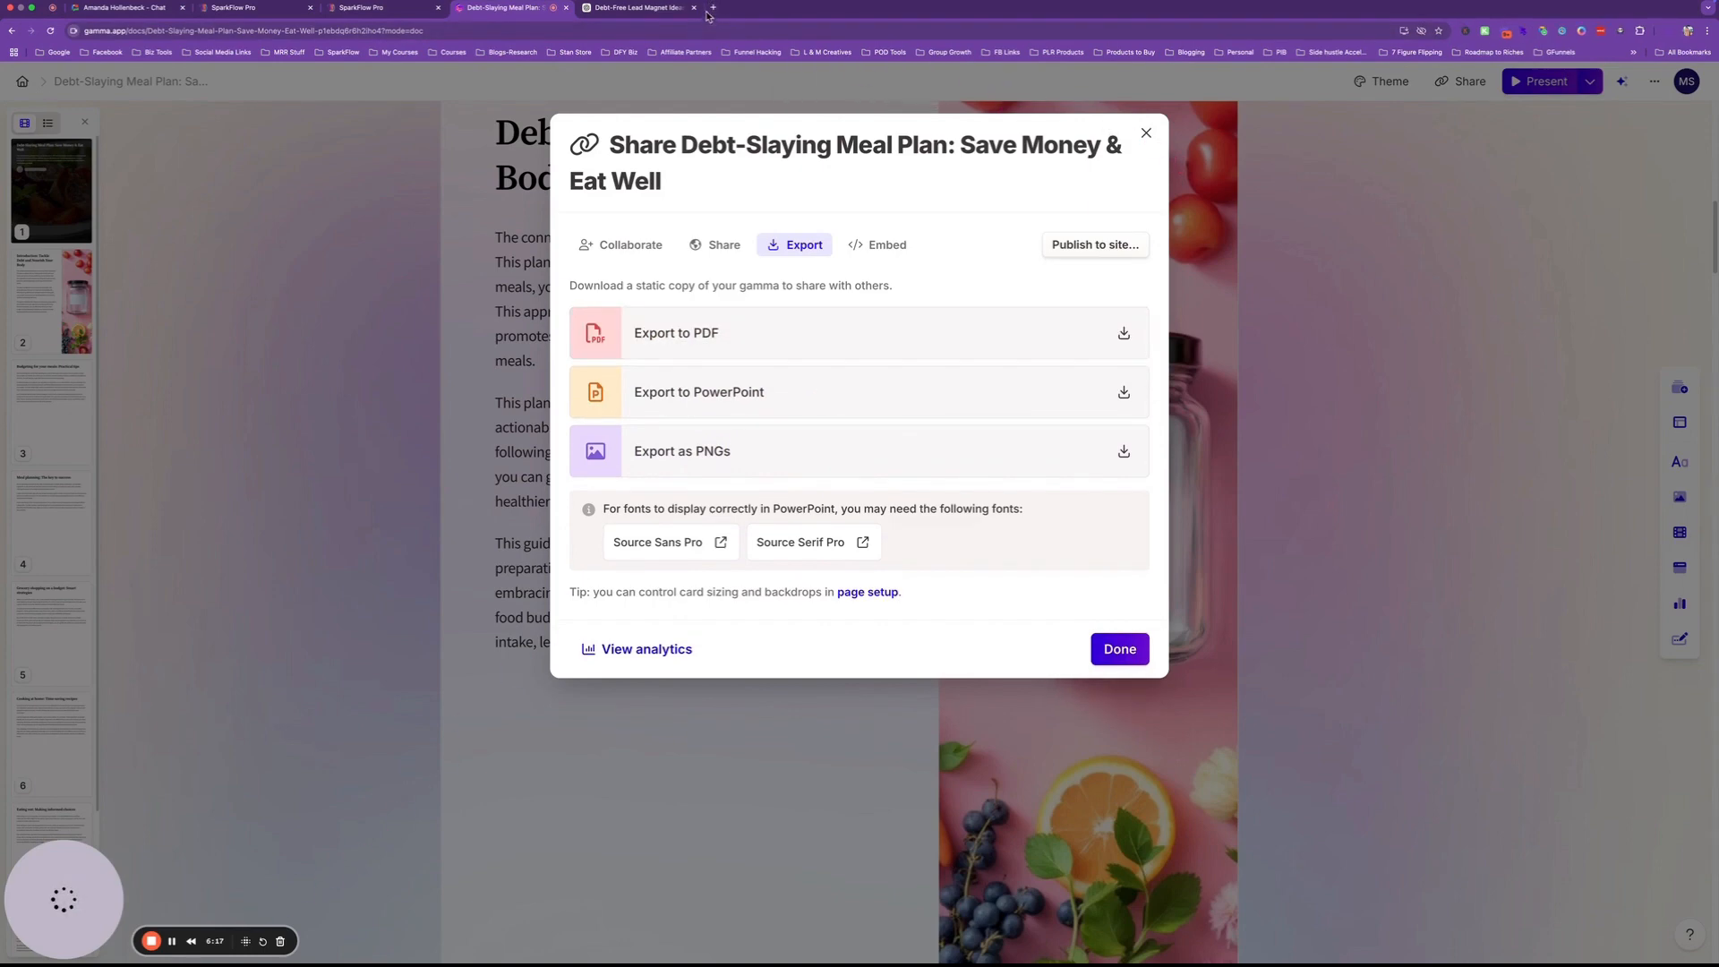
left_click(709, 11)
Upload the Debt-Slaying Meal Plan PDF from the computer to Canva and open the new design.
left_click(947, 286)
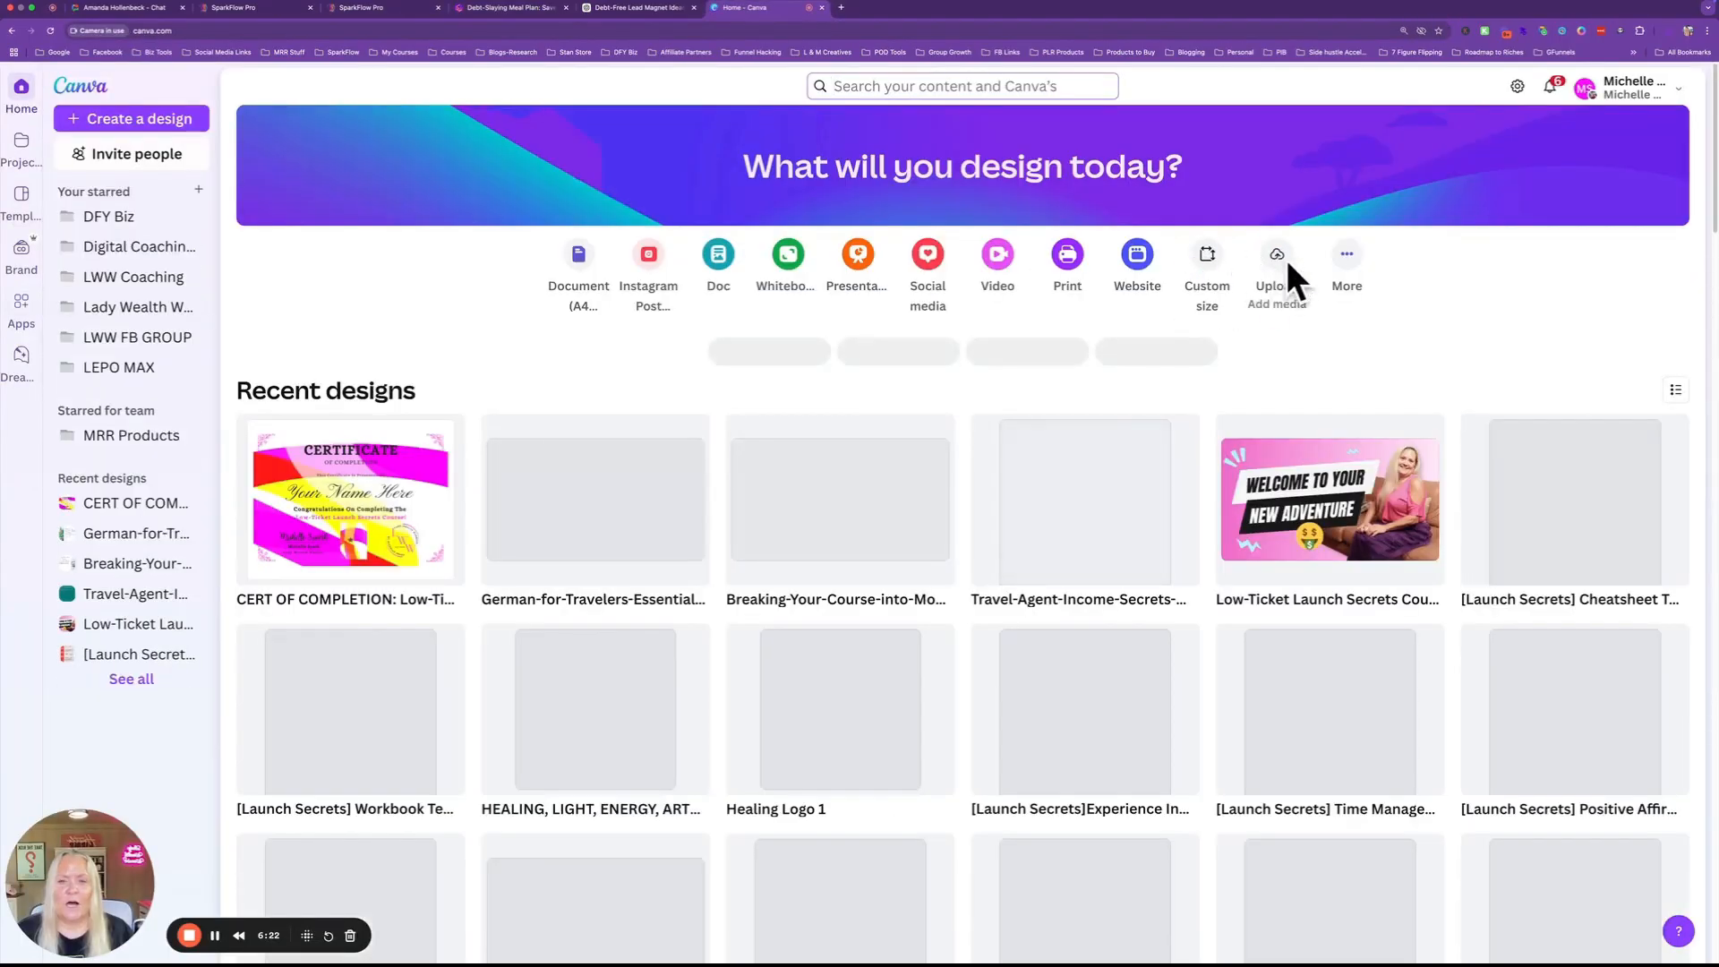
left_click(1280, 260)
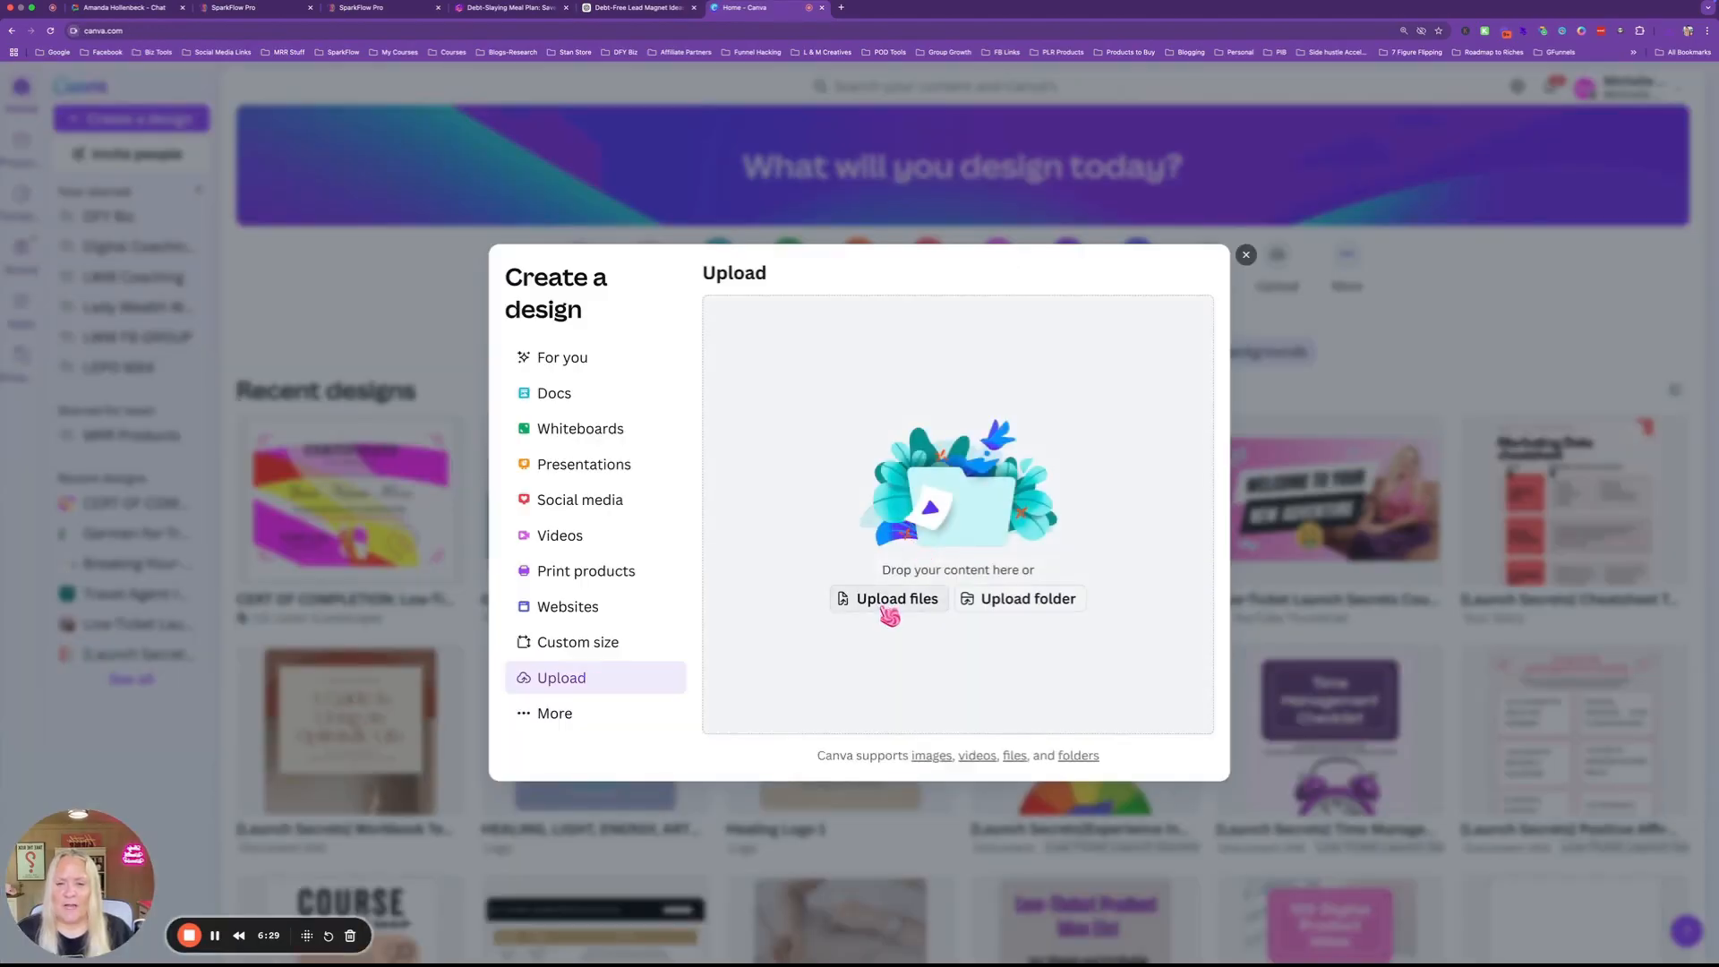
left_click(887, 600)
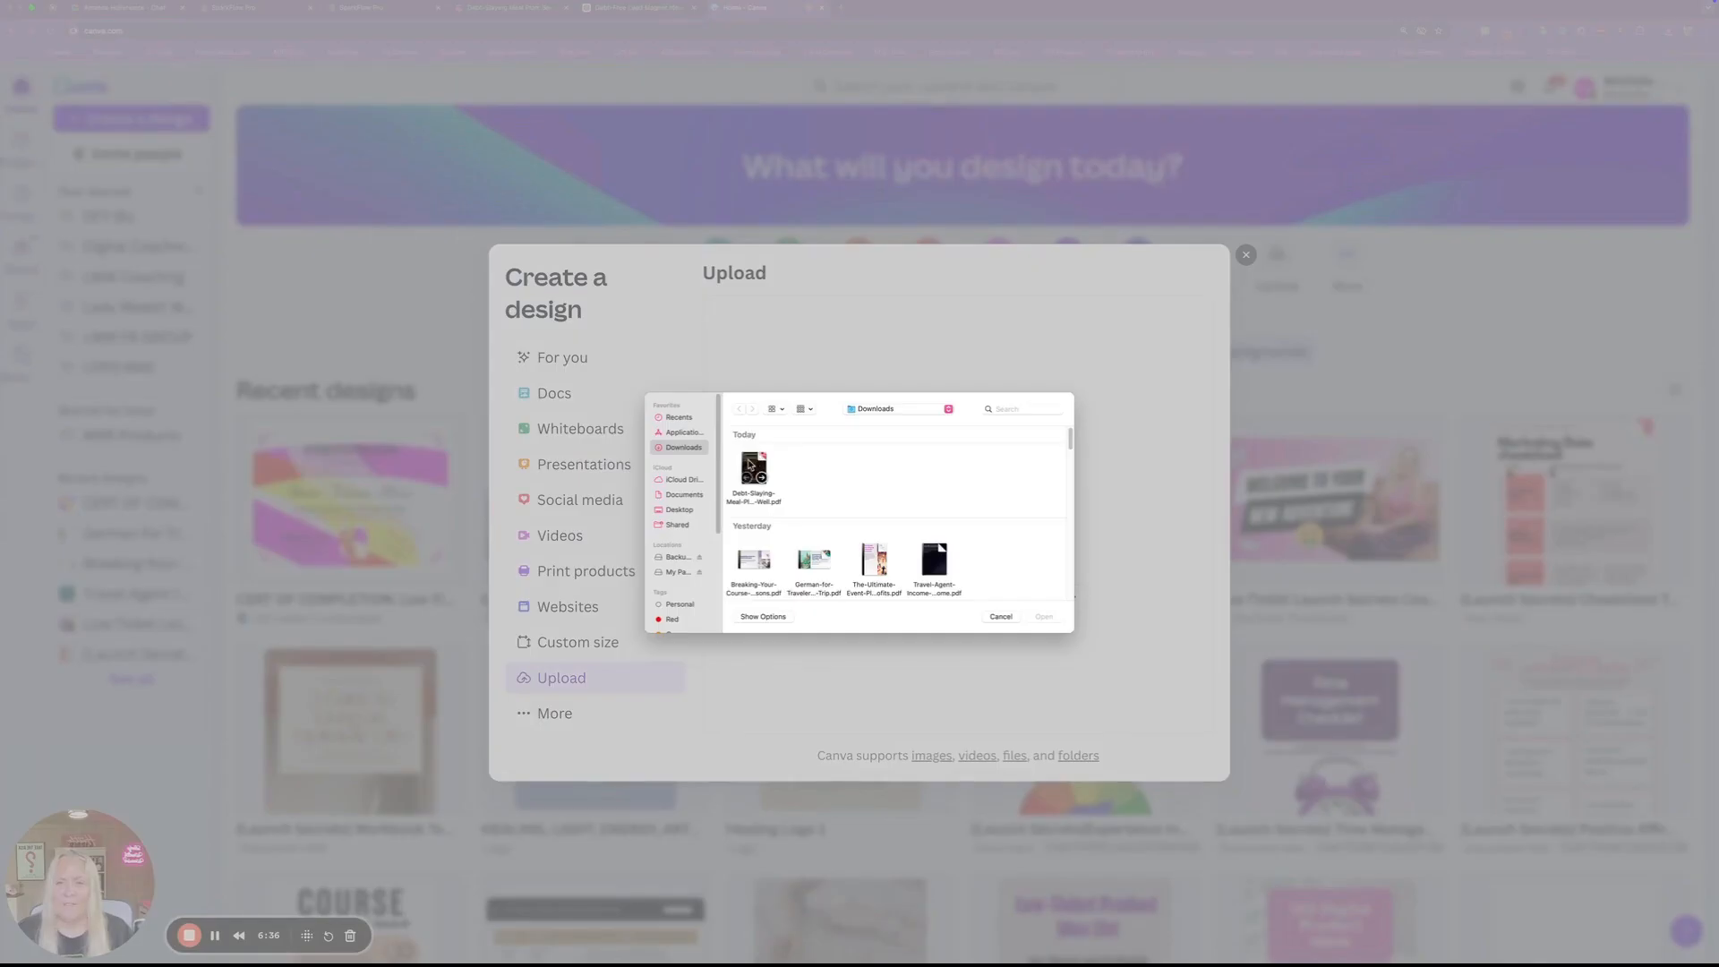
double_click(754, 469)
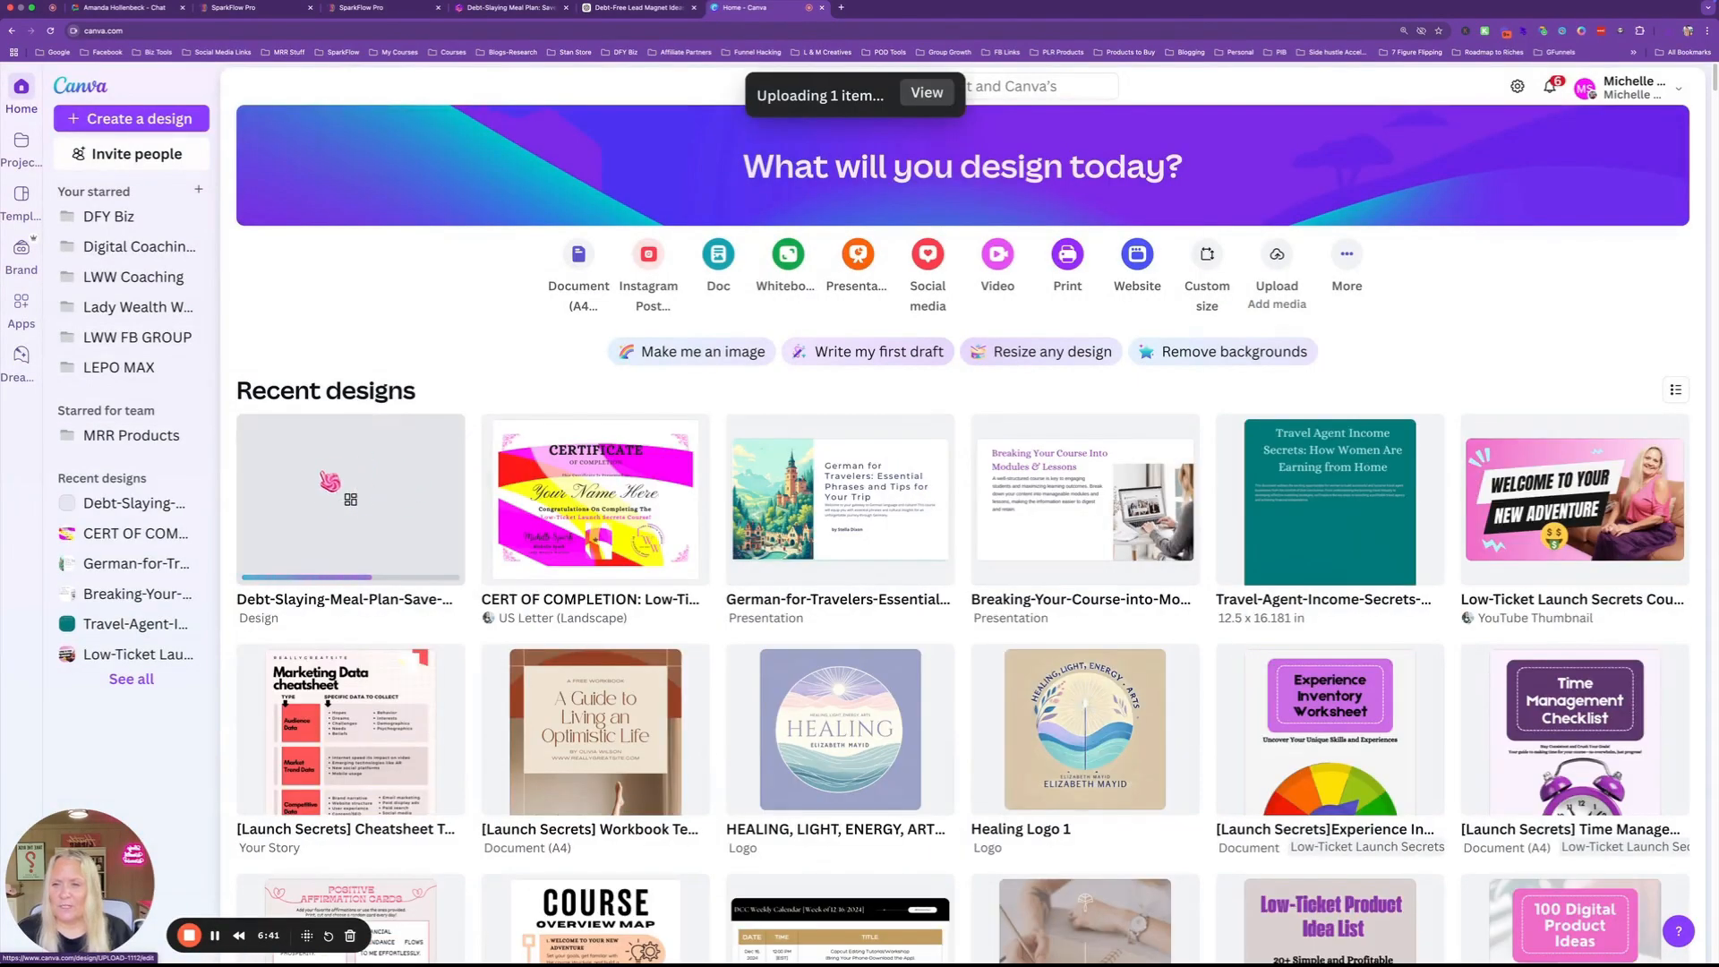
left_click(372, 503)
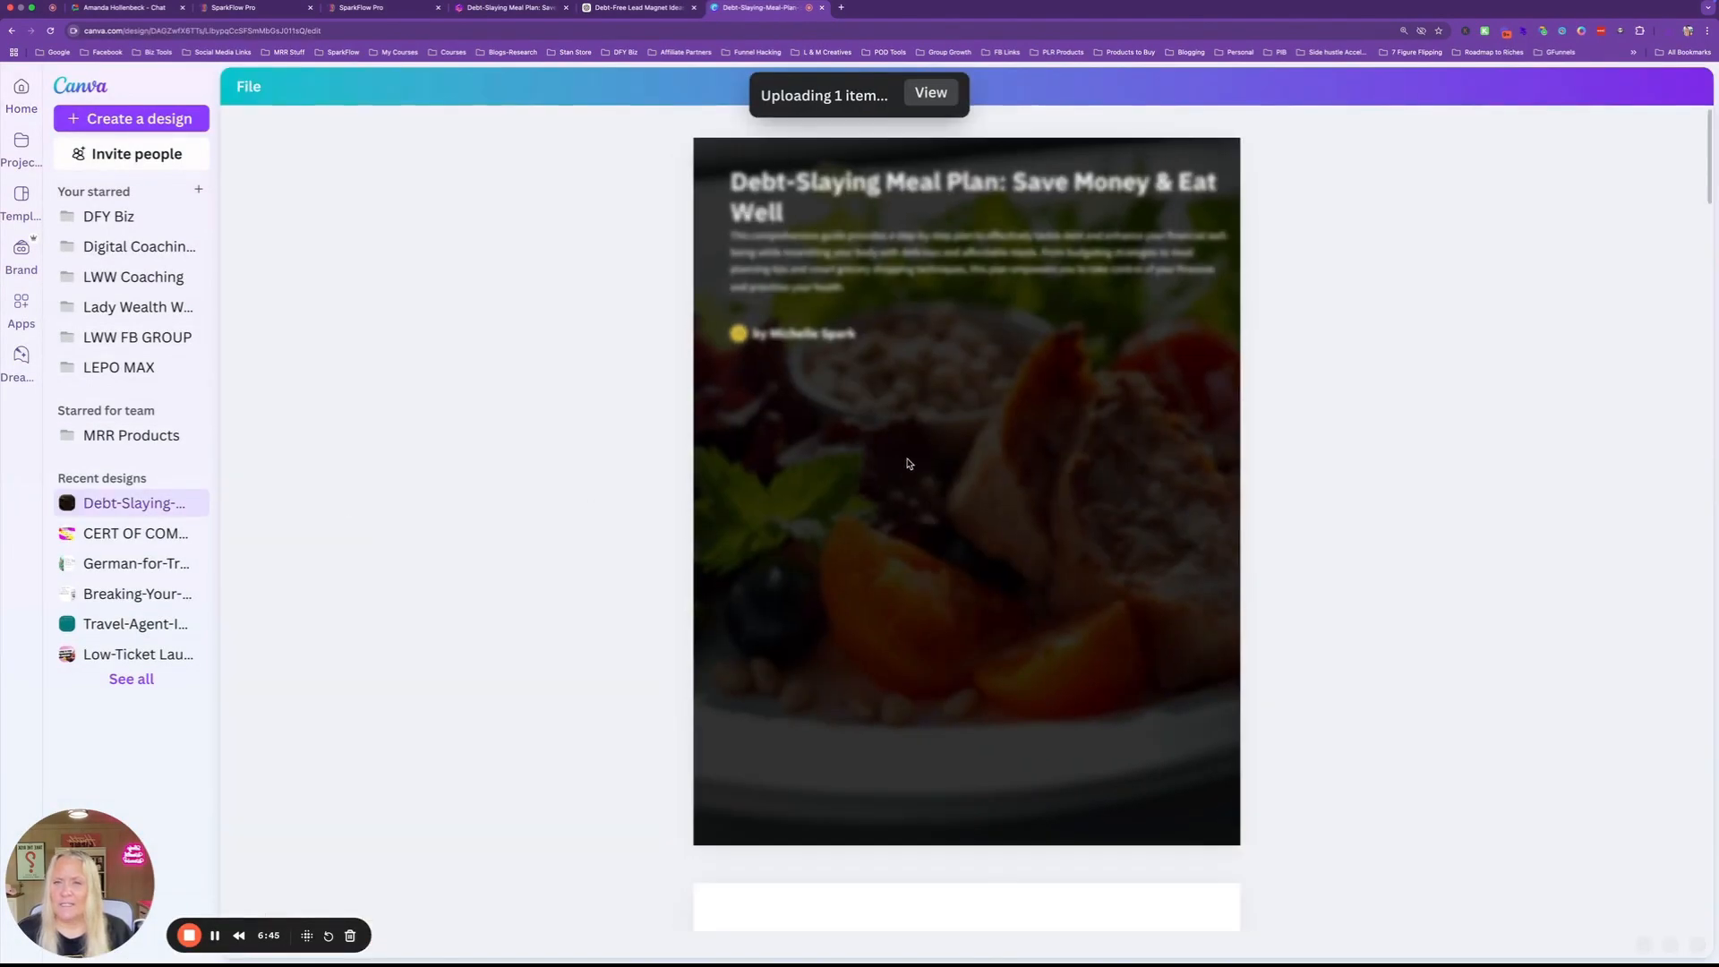
Open the design in the full editor and select page 3's 'Budgeting for your meals: Practical tips' text box.
left_click(241, 87)
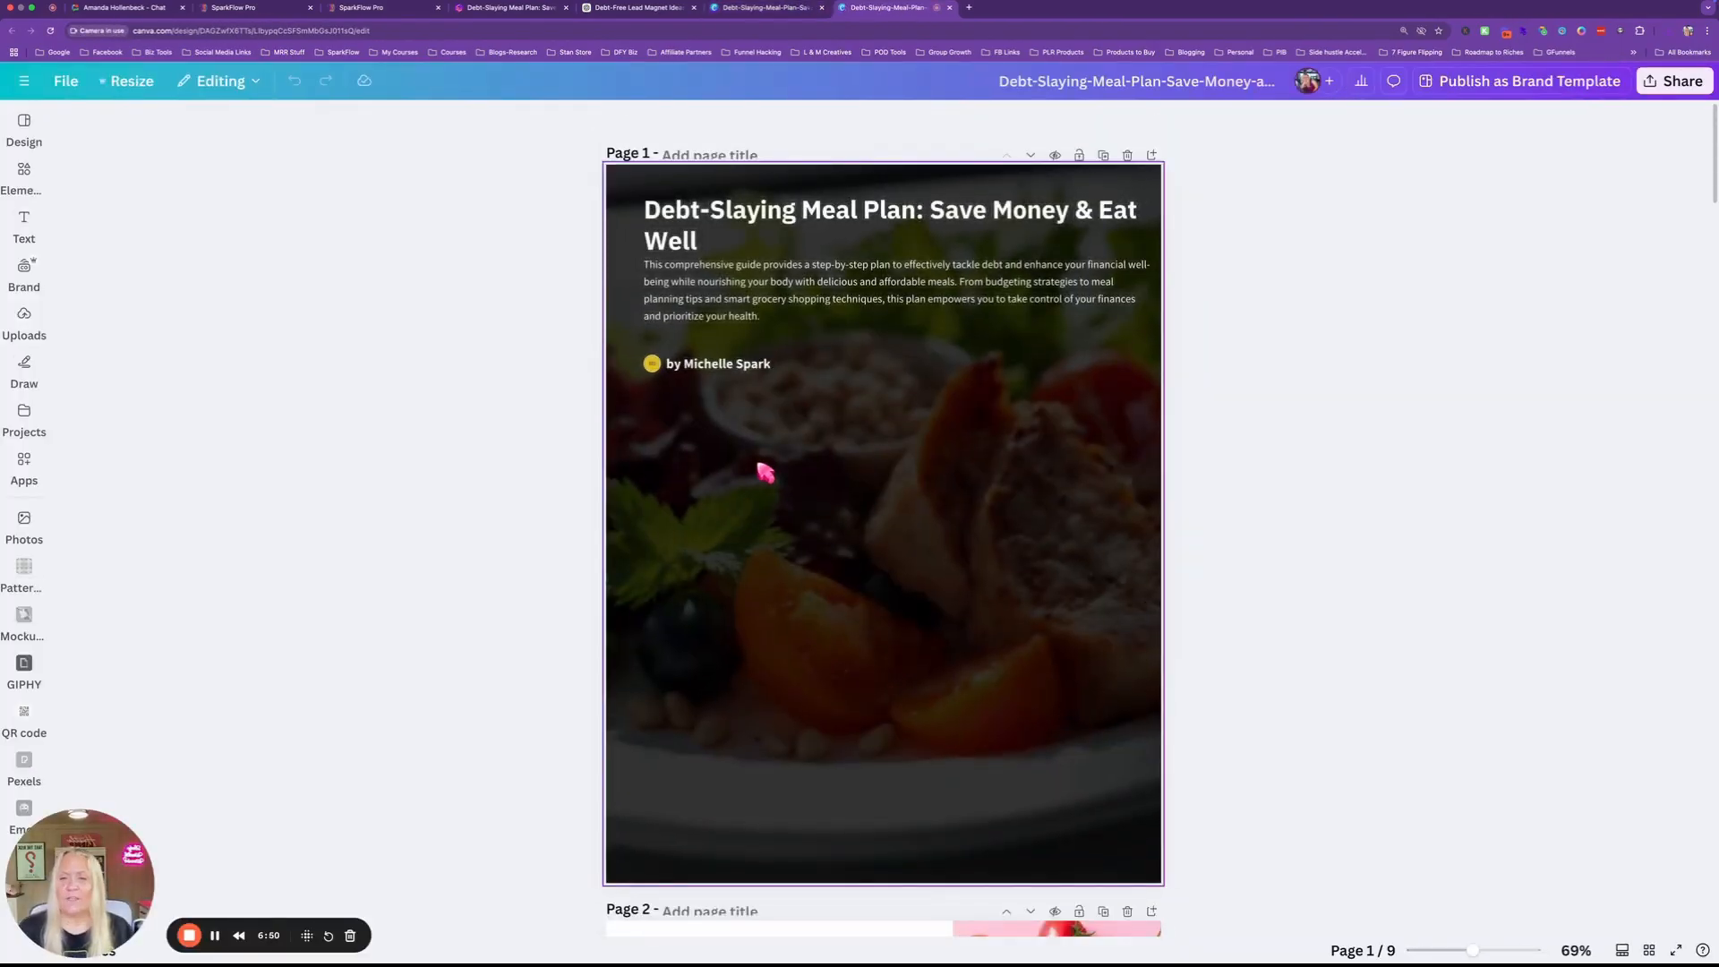
scroll(766, 472, "down", 1)
scroll(765, 472, "down", 3)
scroll(764, 468, "up", 4)
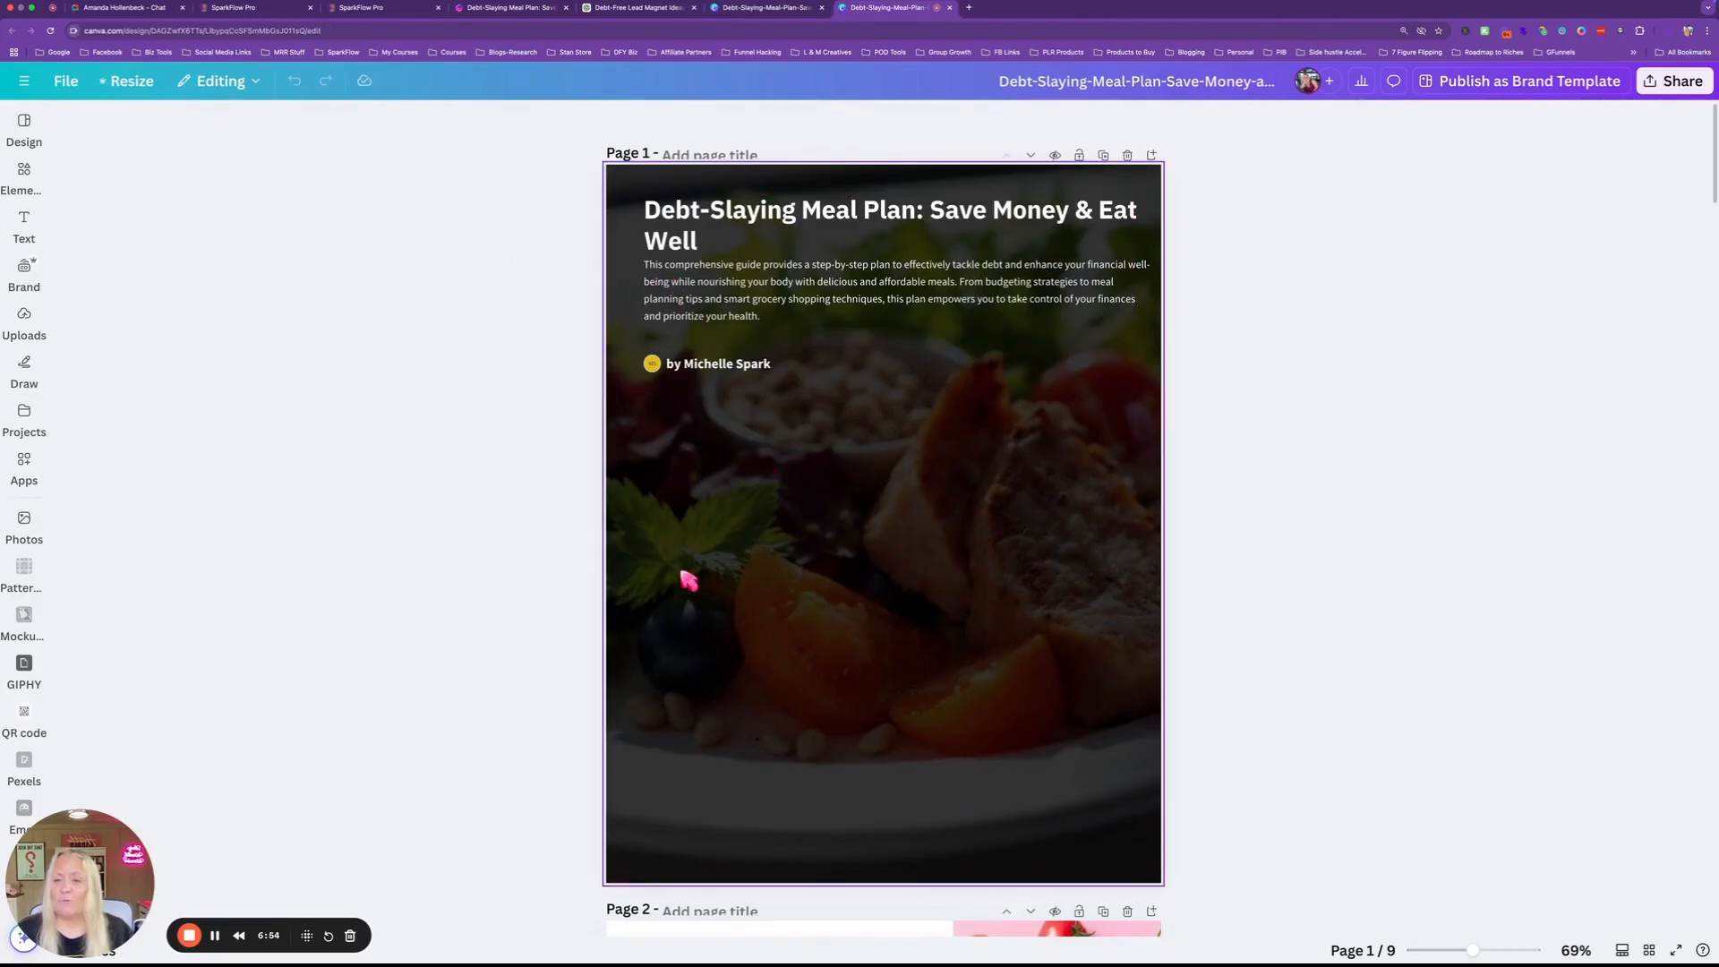
scroll(745, 630, "down", 15)
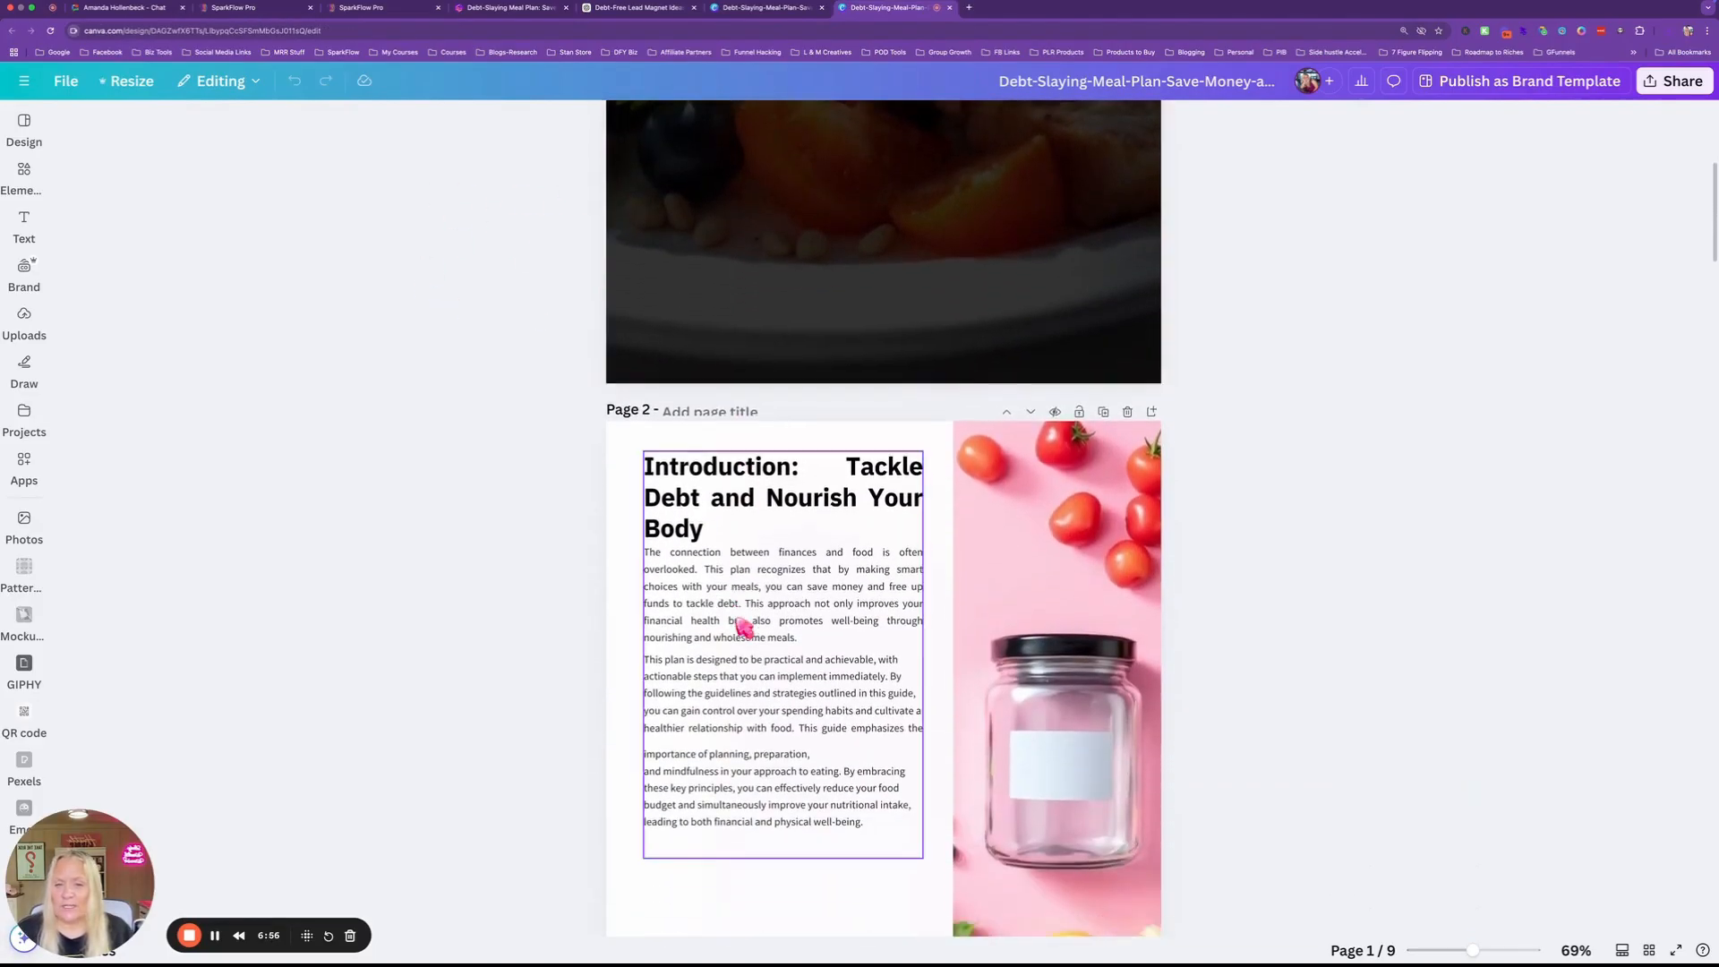
scroll(744, 624, "down", 5)
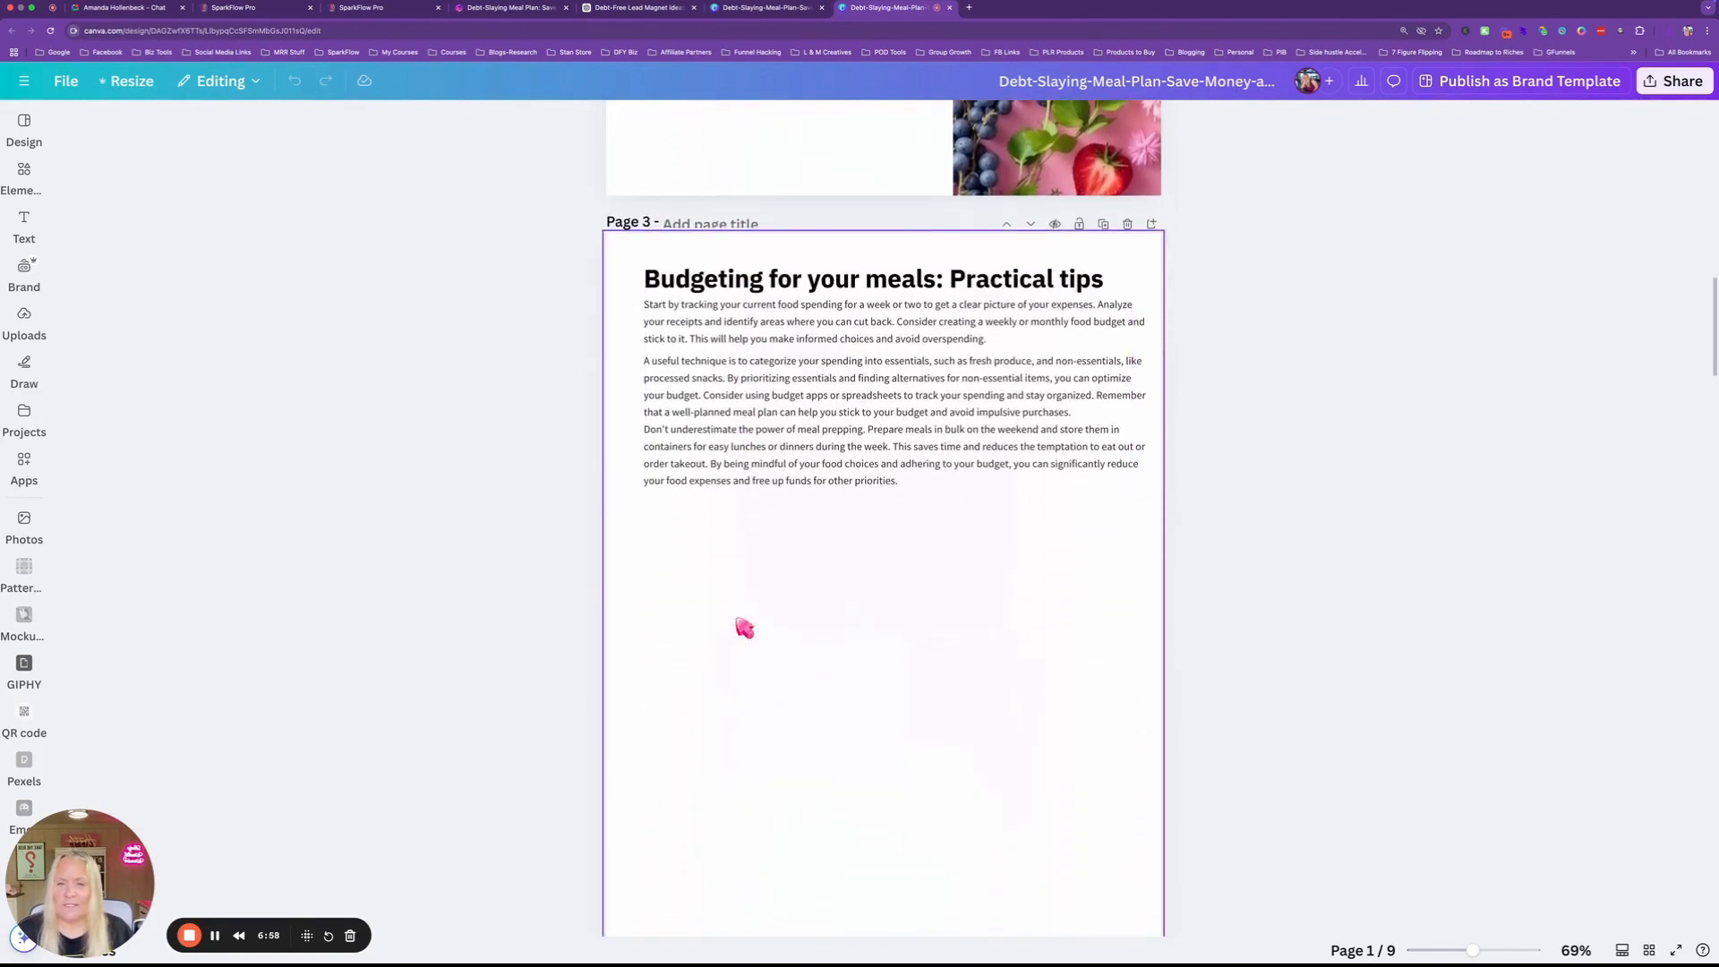
mouse_move(817, 413)
left_mouse_down()
mouse_move(810, 515)
mouse_move(813, 411)
left_mouse_up()
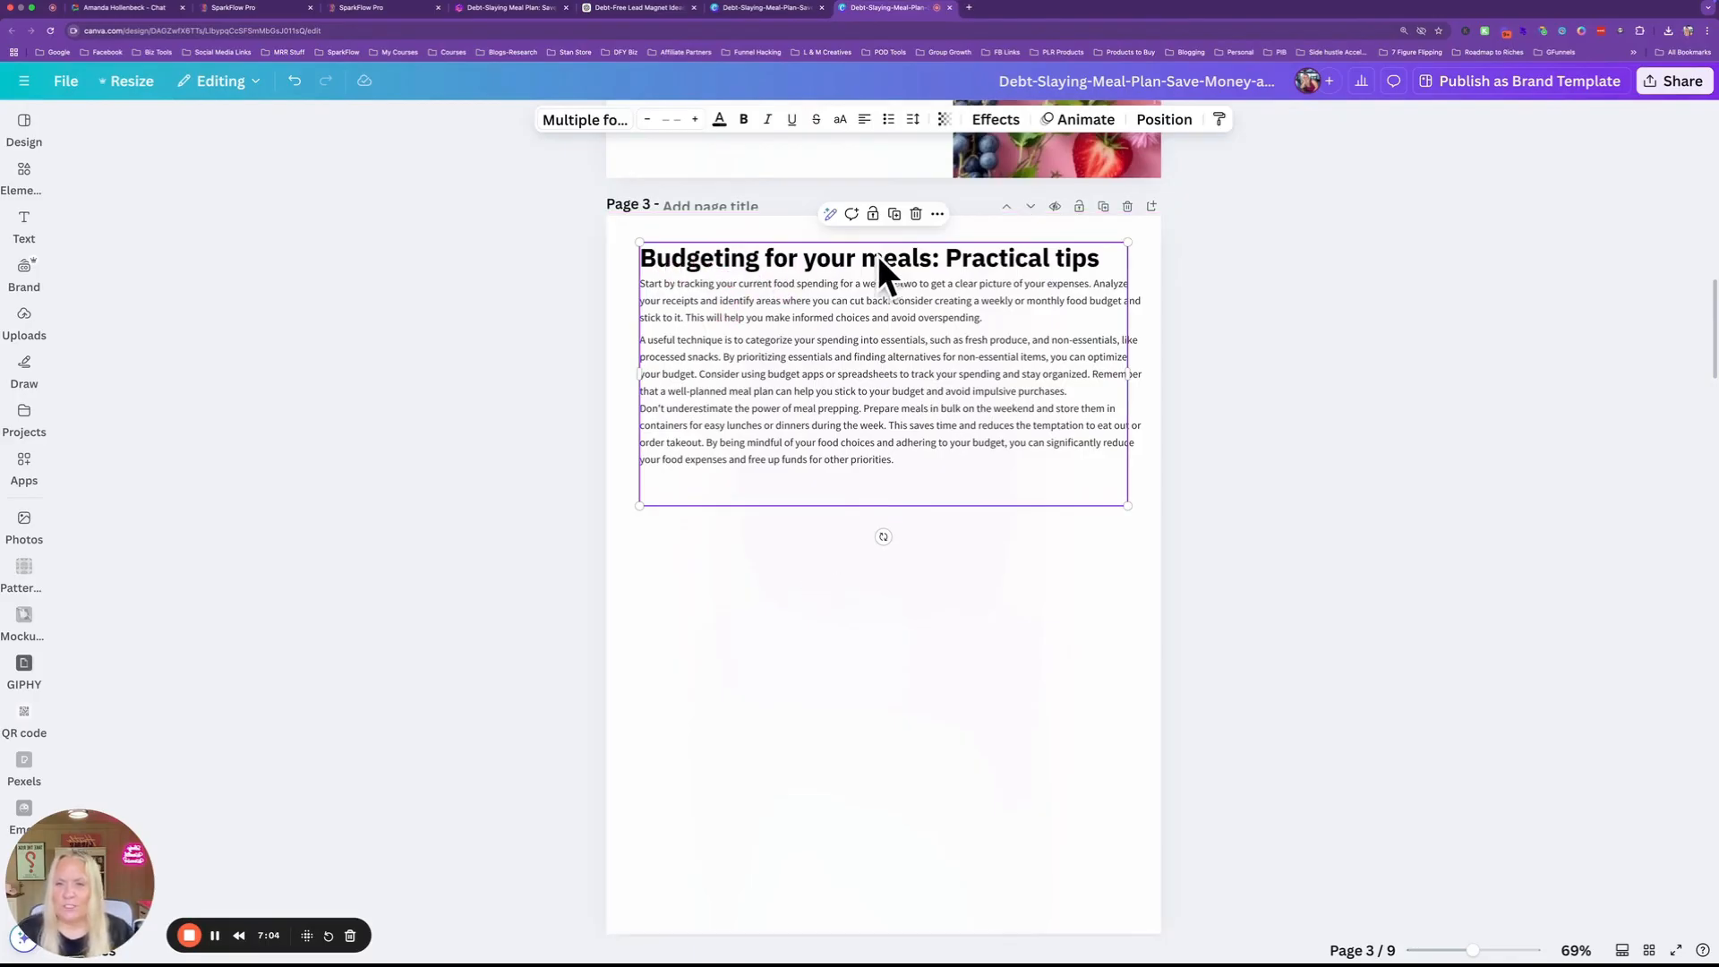
Cut the title out of page 3's text box and move the body text lower.
double_click(835, 394)
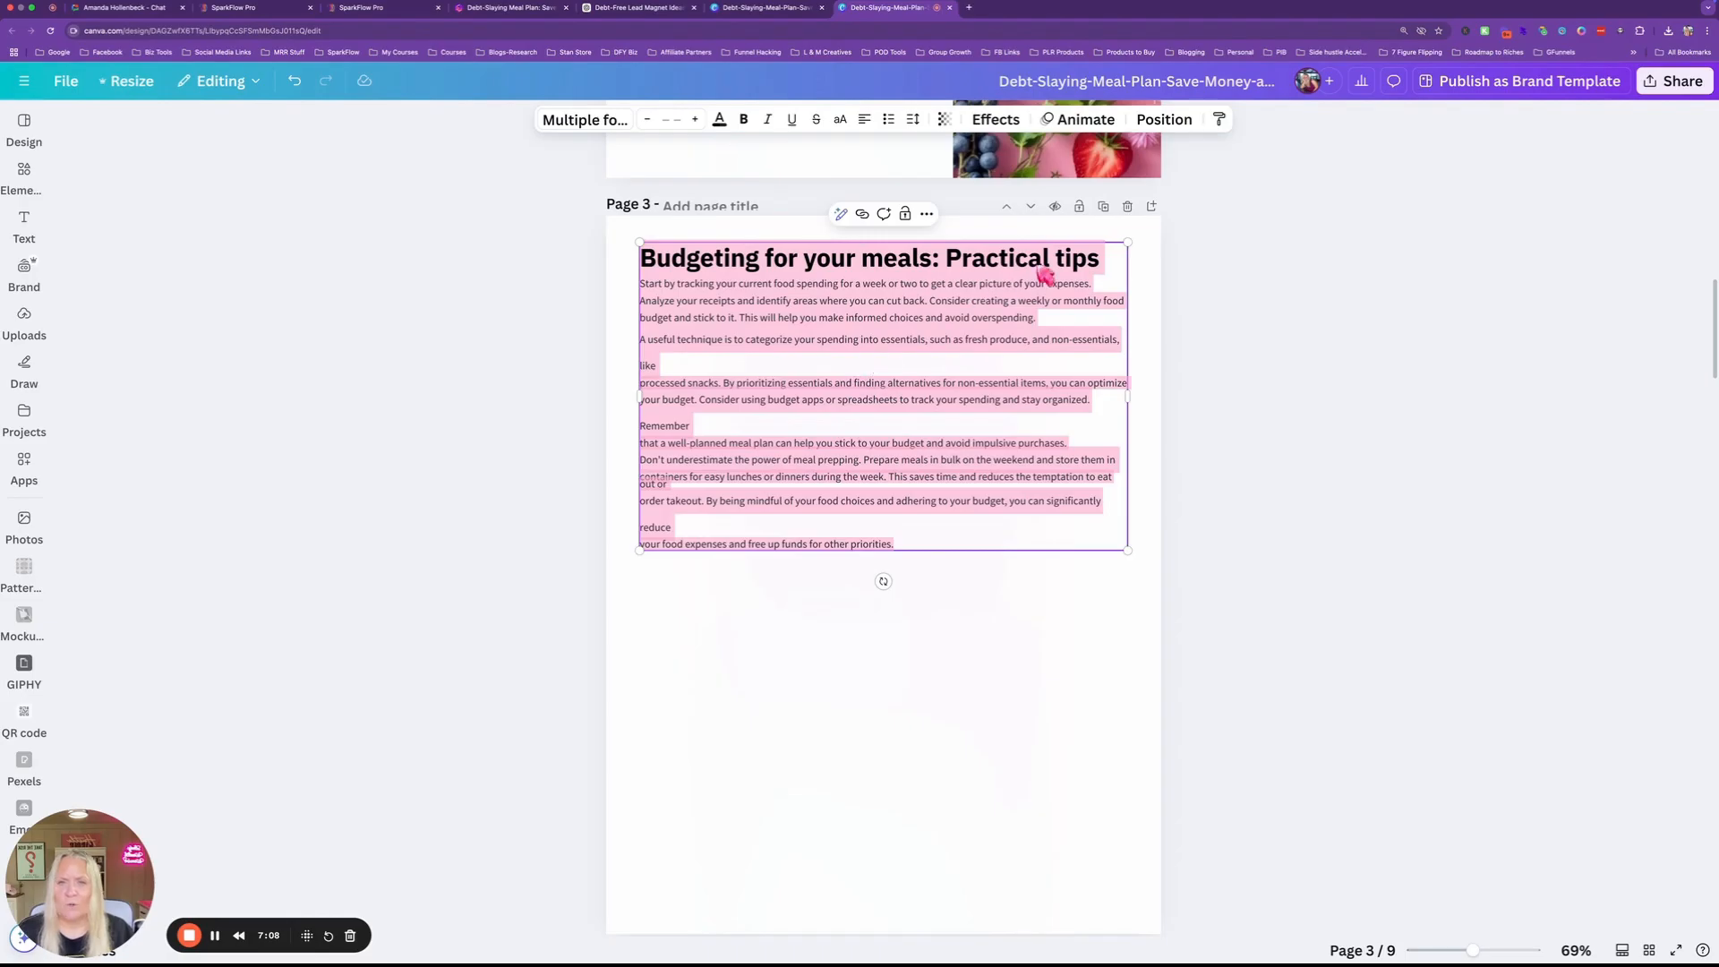
left_click_drag(1101, 261, 634, 259)
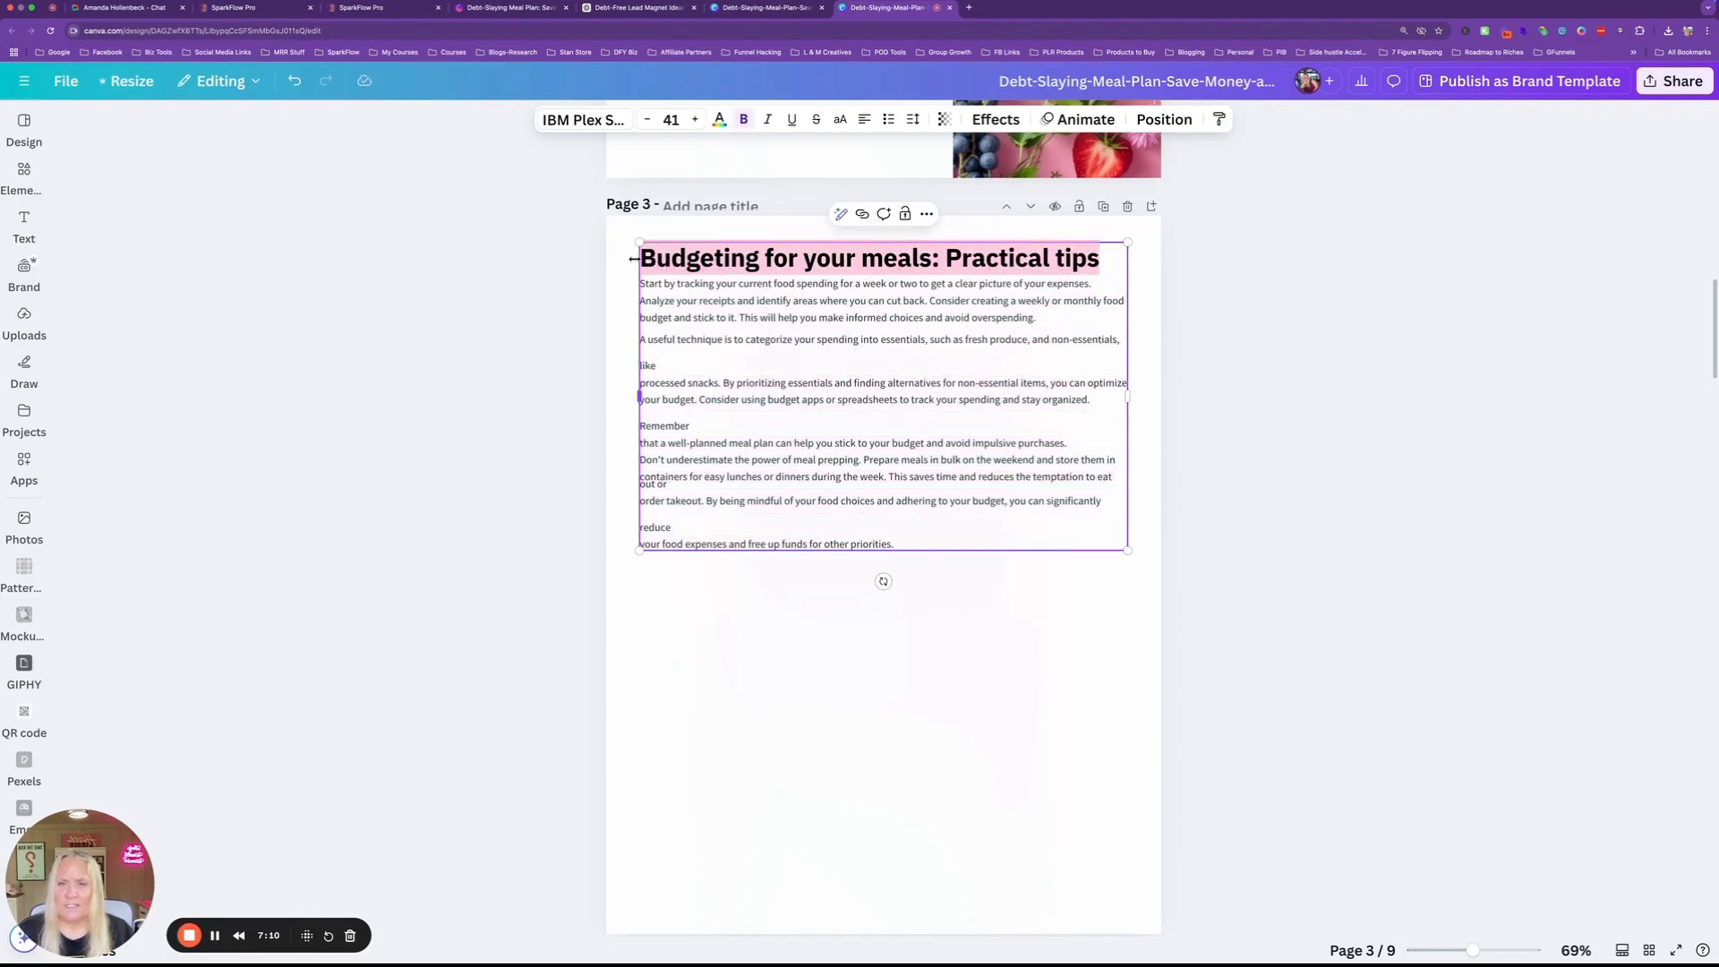
right_click(651, 262)
left_click(664, 341)
left_click(720, 598)
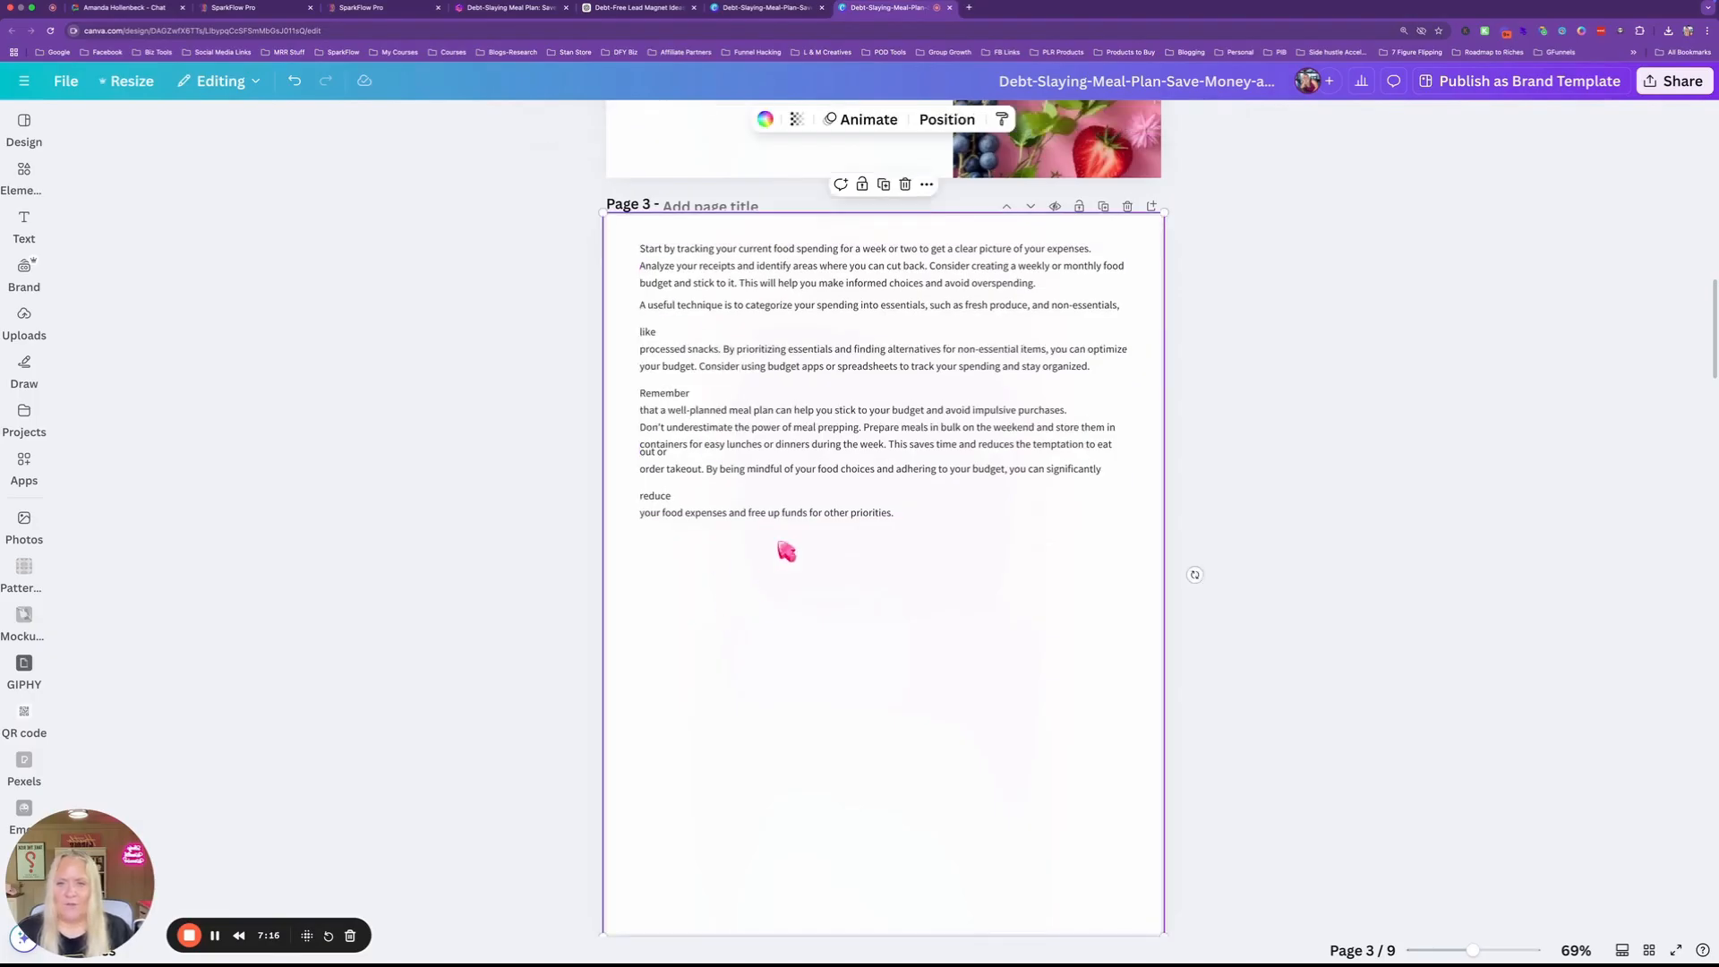
left_click_drag(817, 436, 817, 552)
Add a new heading holding the cut title and place it at the top of page 3.
left_click(24, 224)
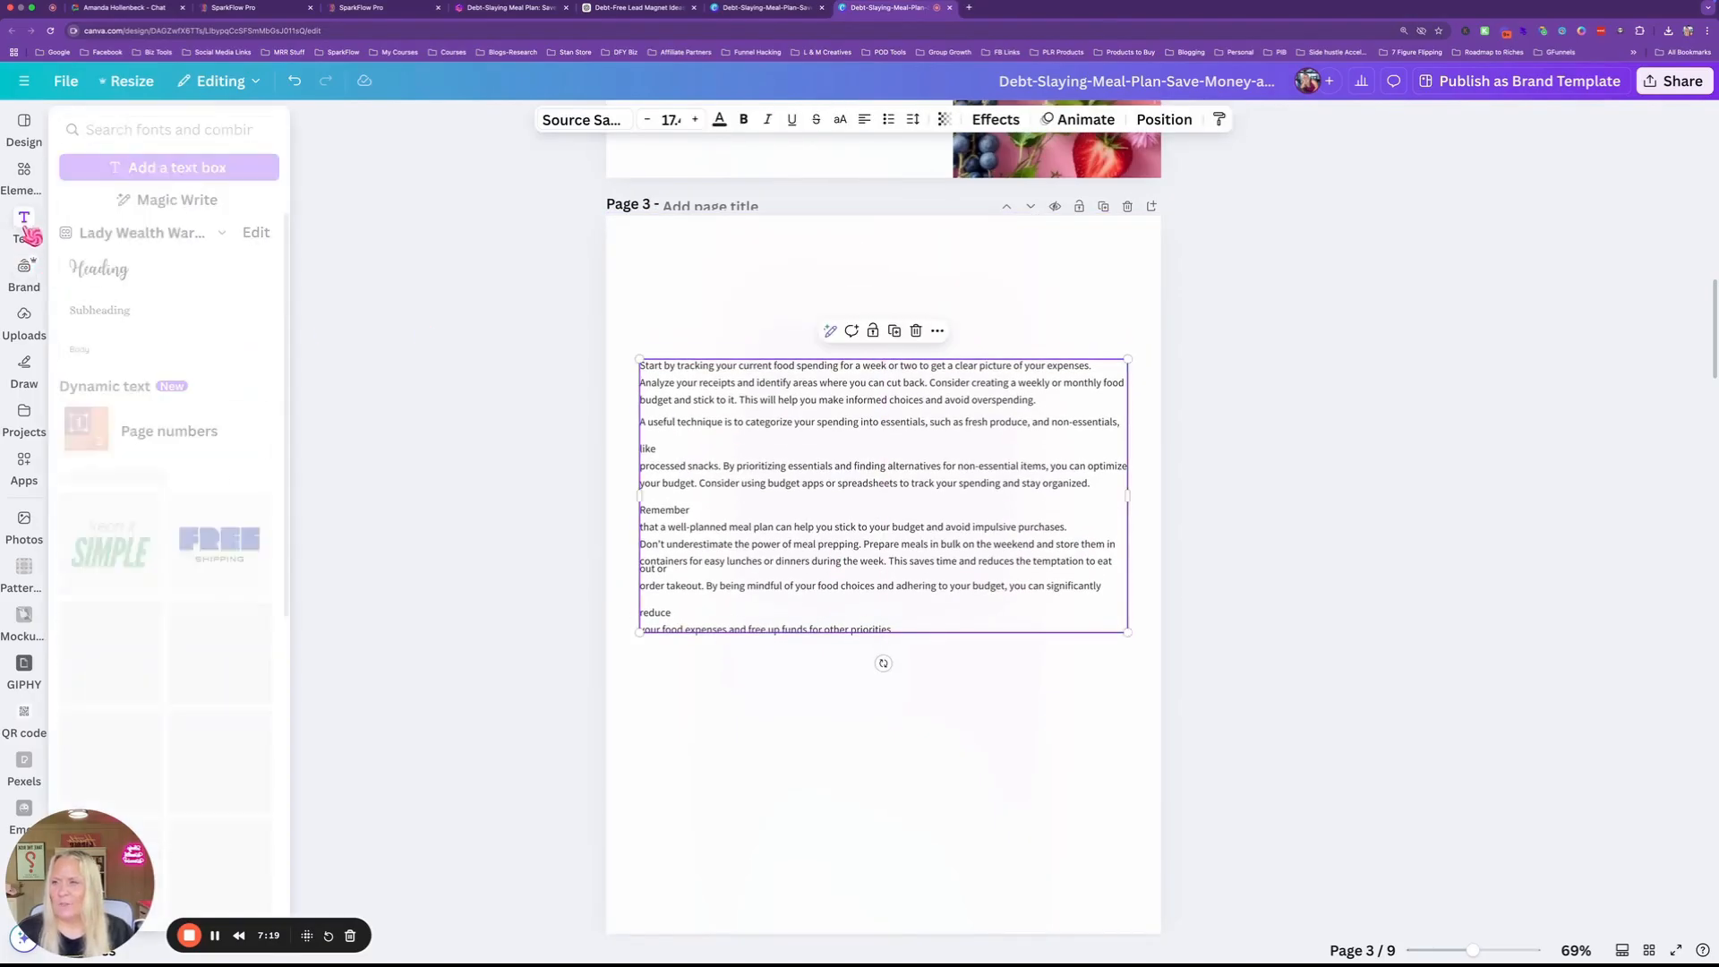
left_click(100, 262)
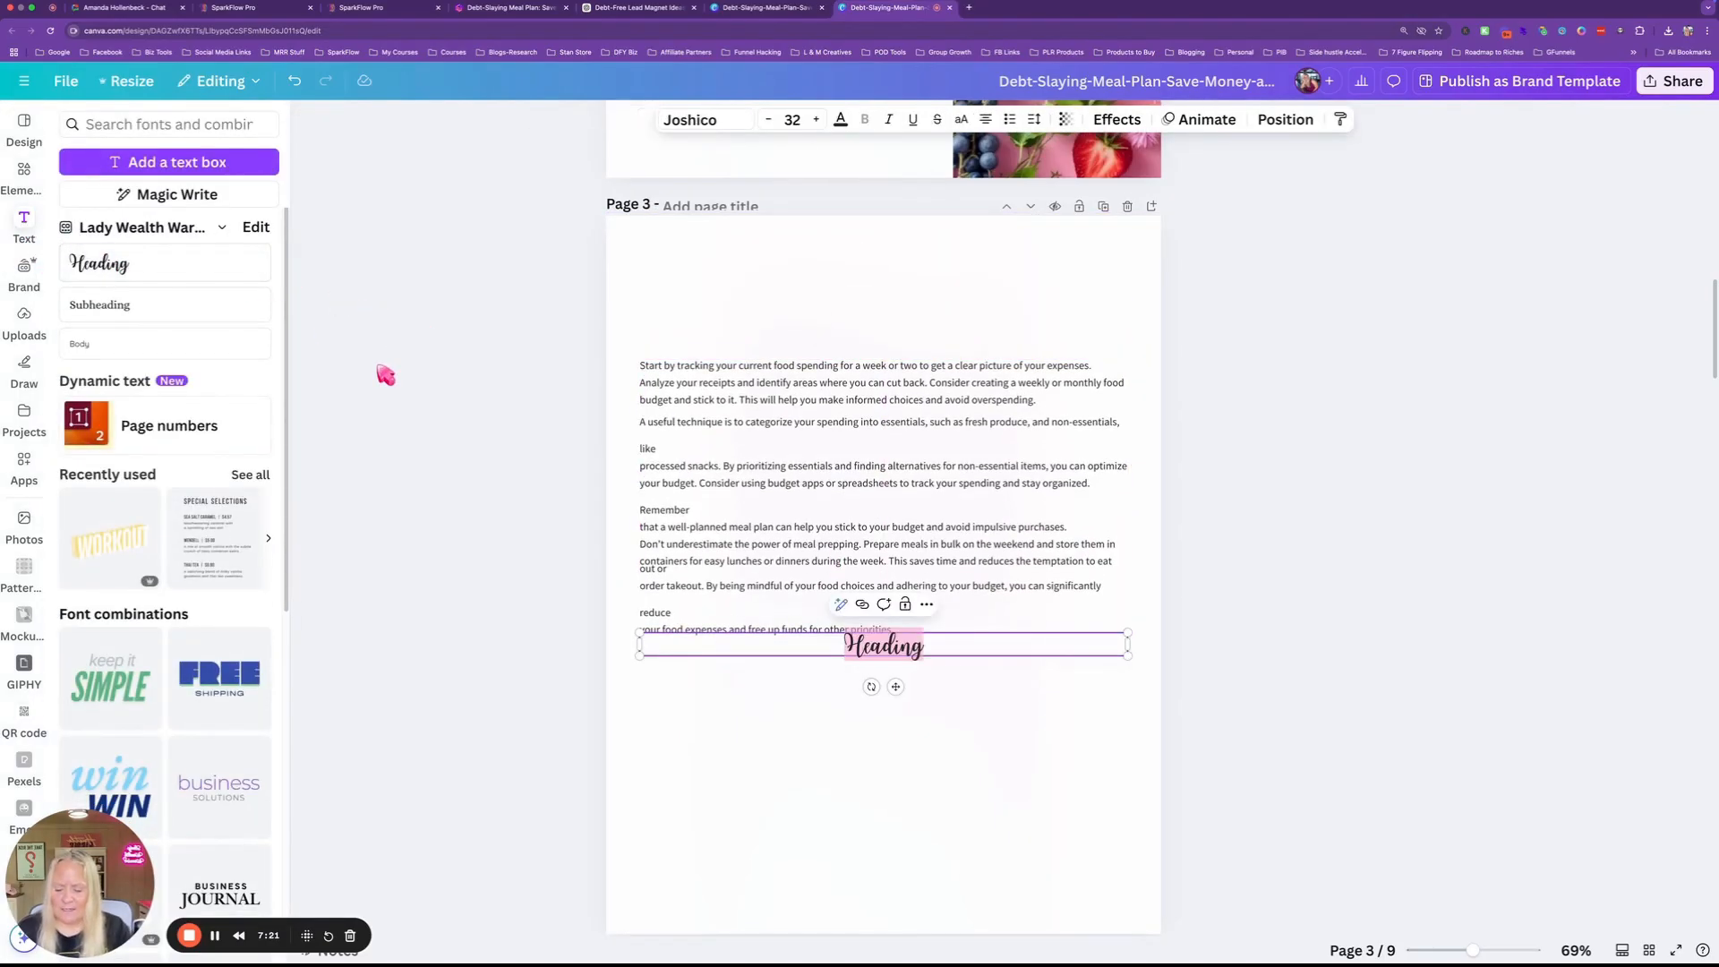
key("super+v")
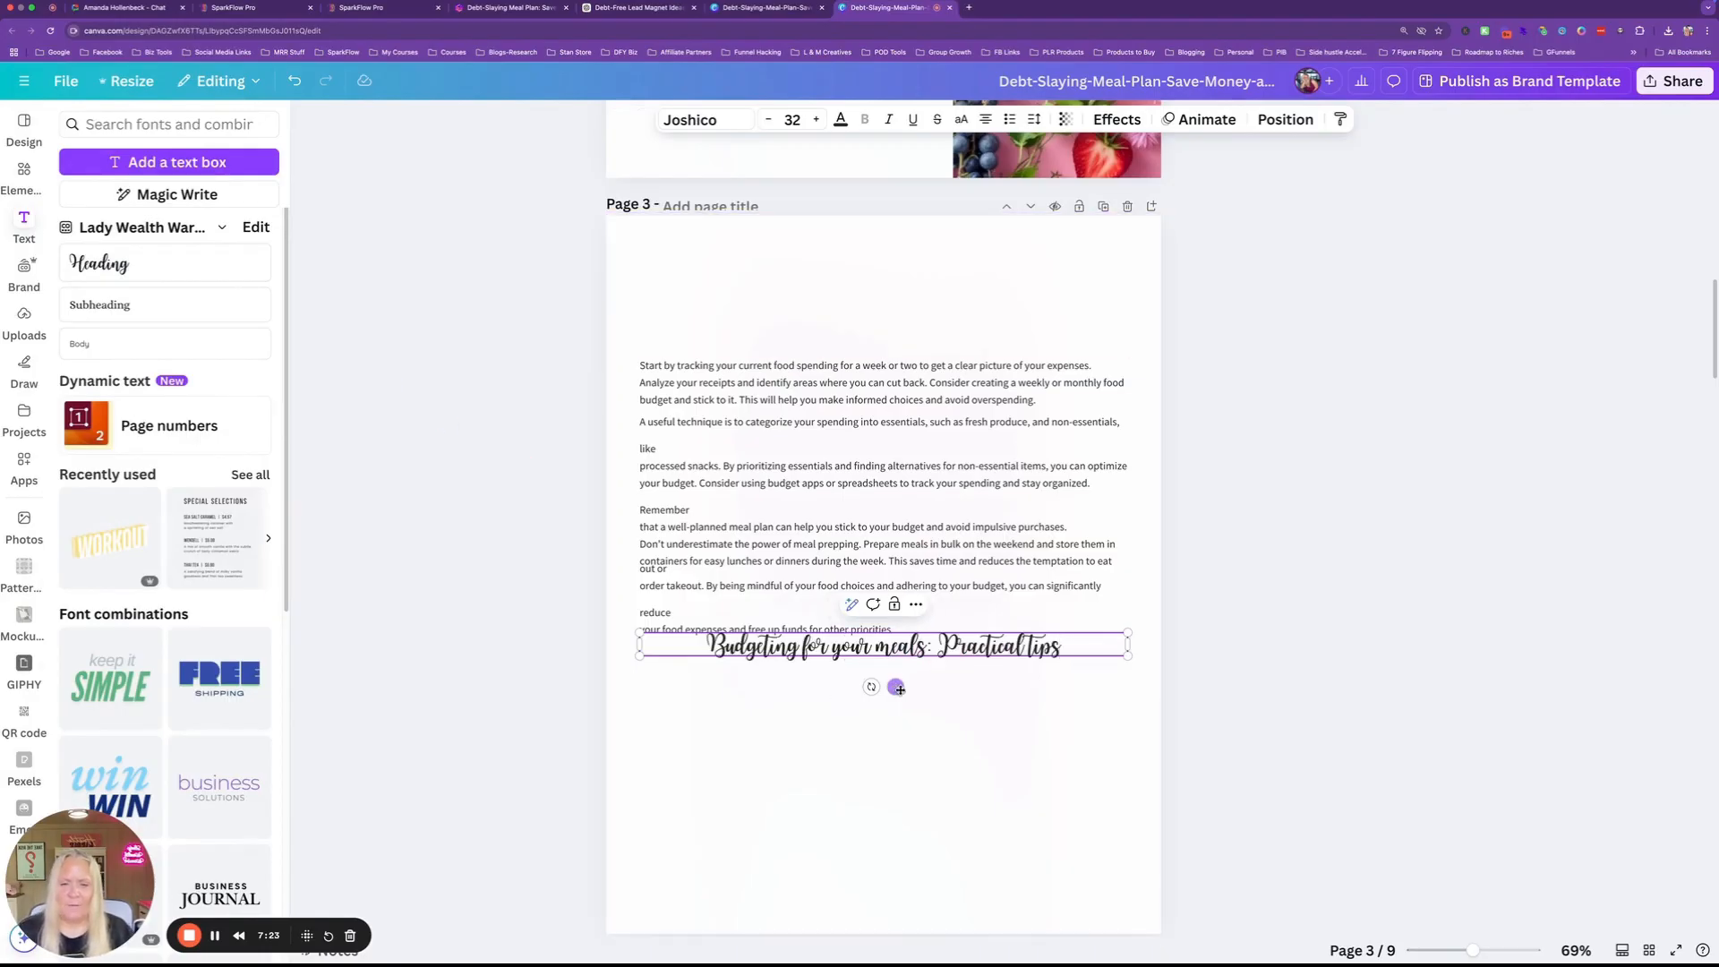
left_click_drag(898, 687, 901, 313)
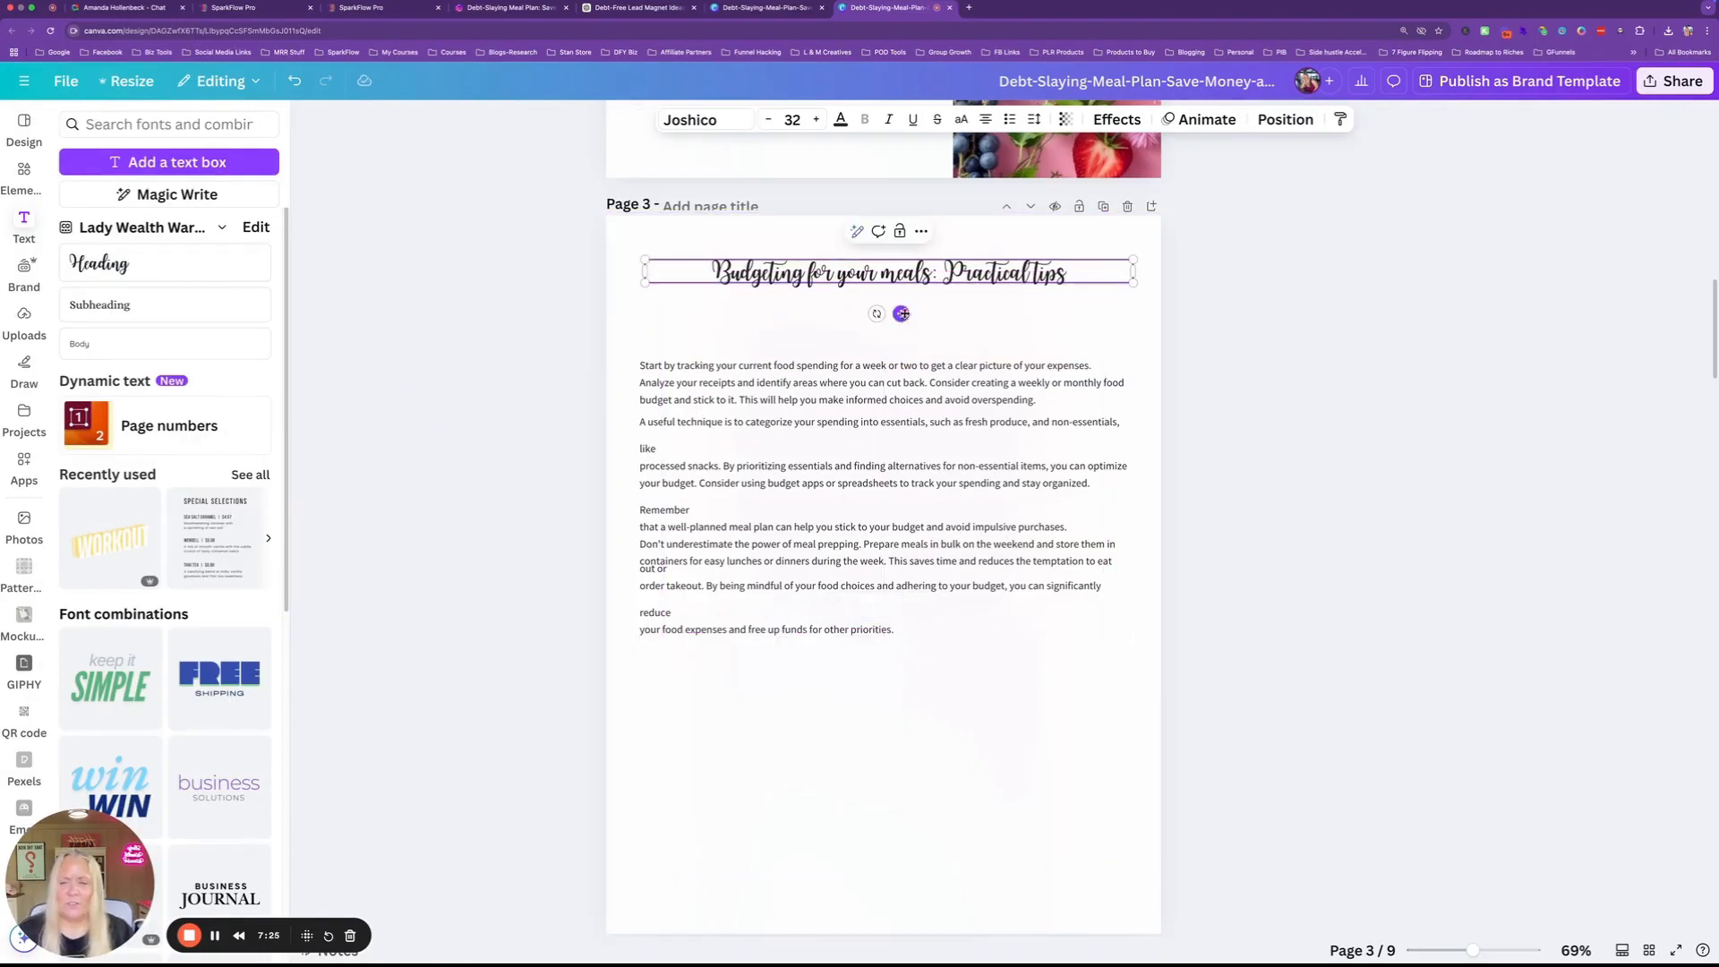
Style the heading in Alice, 72 pt, purple, and capitalise 'For'.
left_click(703, 119)
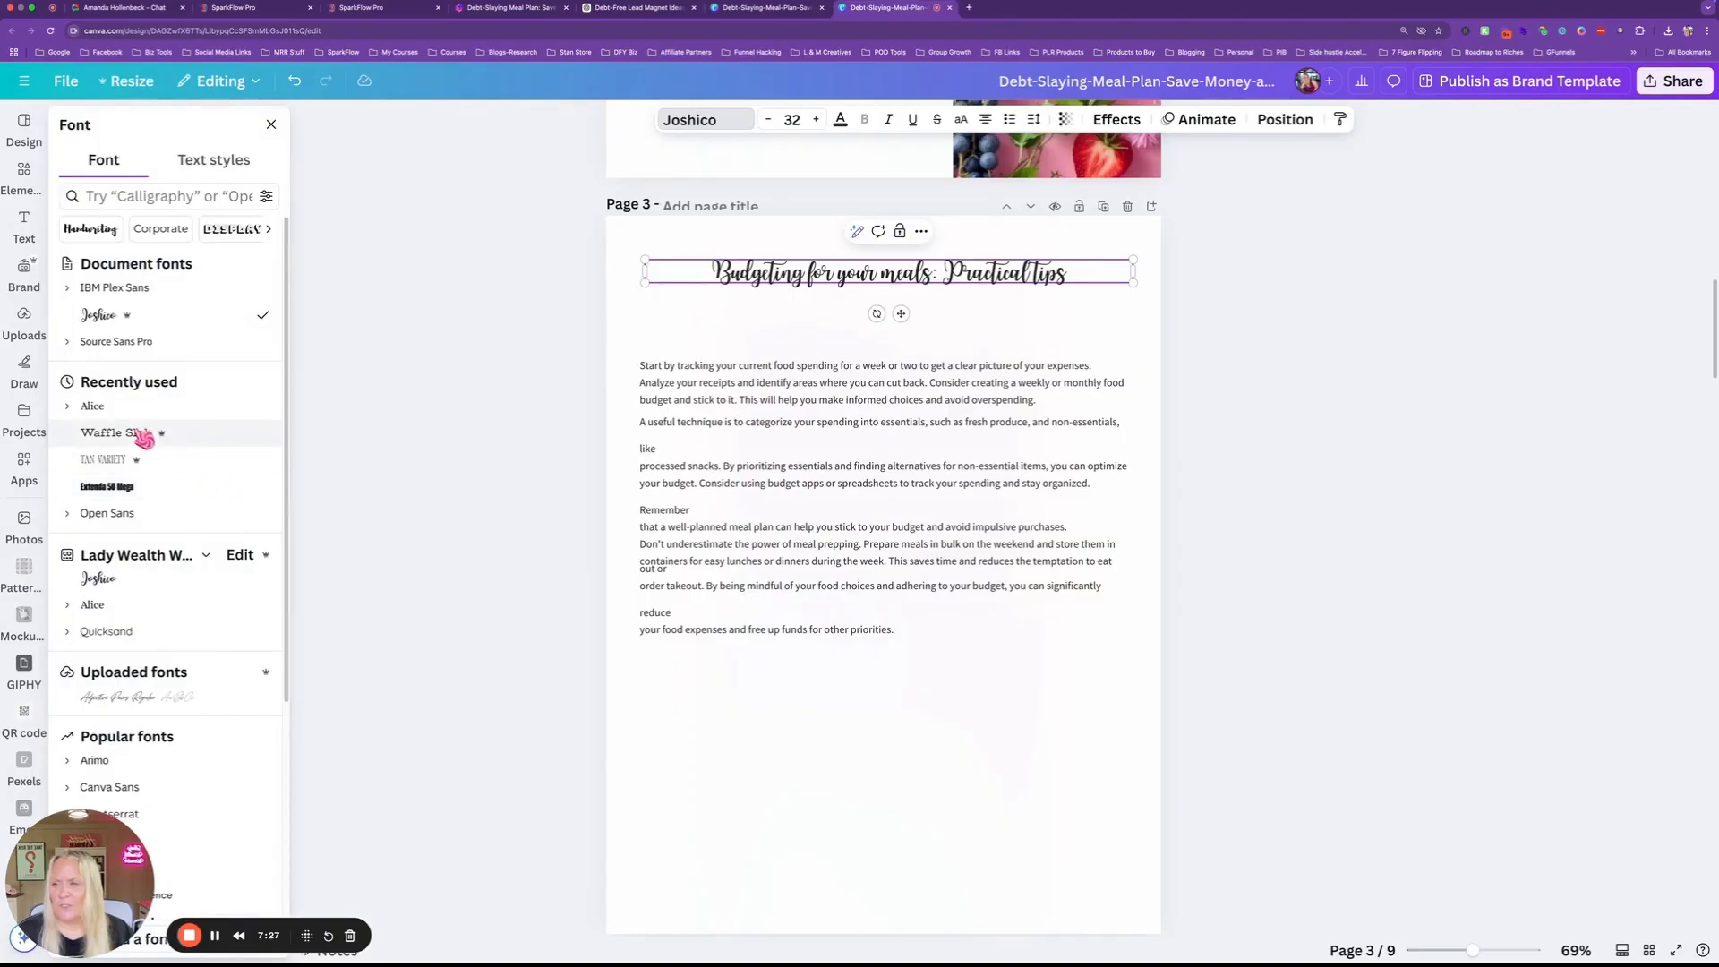
left_click(98, 407)
left_click(793, 119)
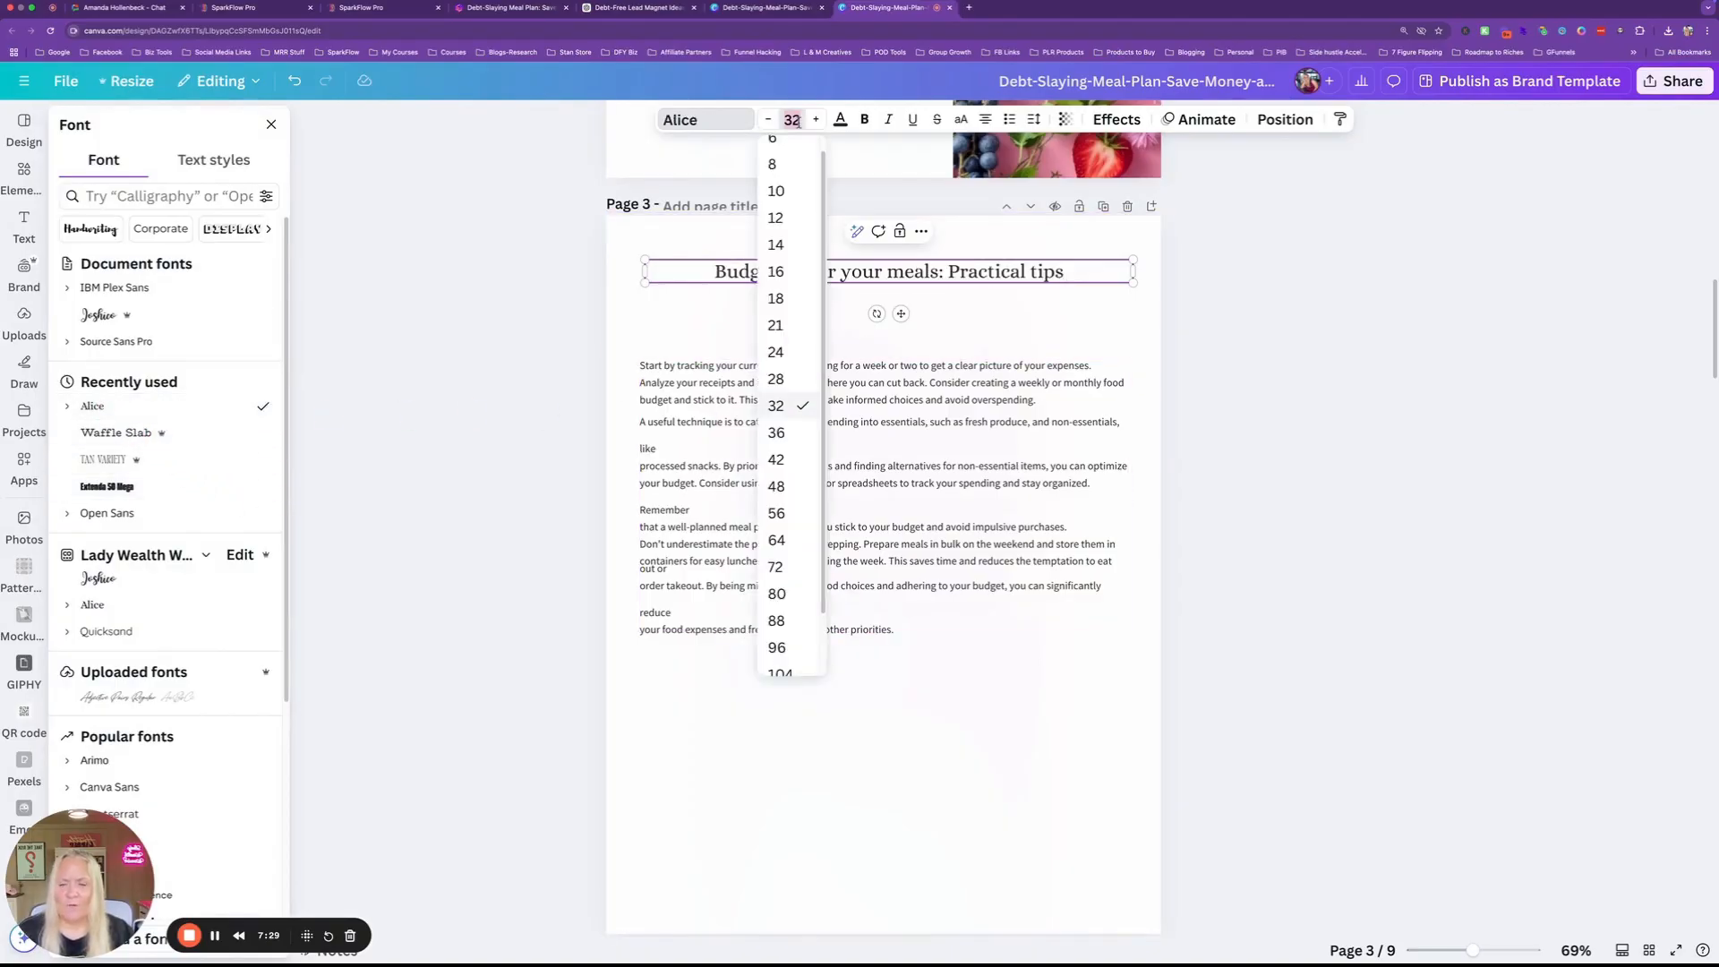
left_click(776, 568)
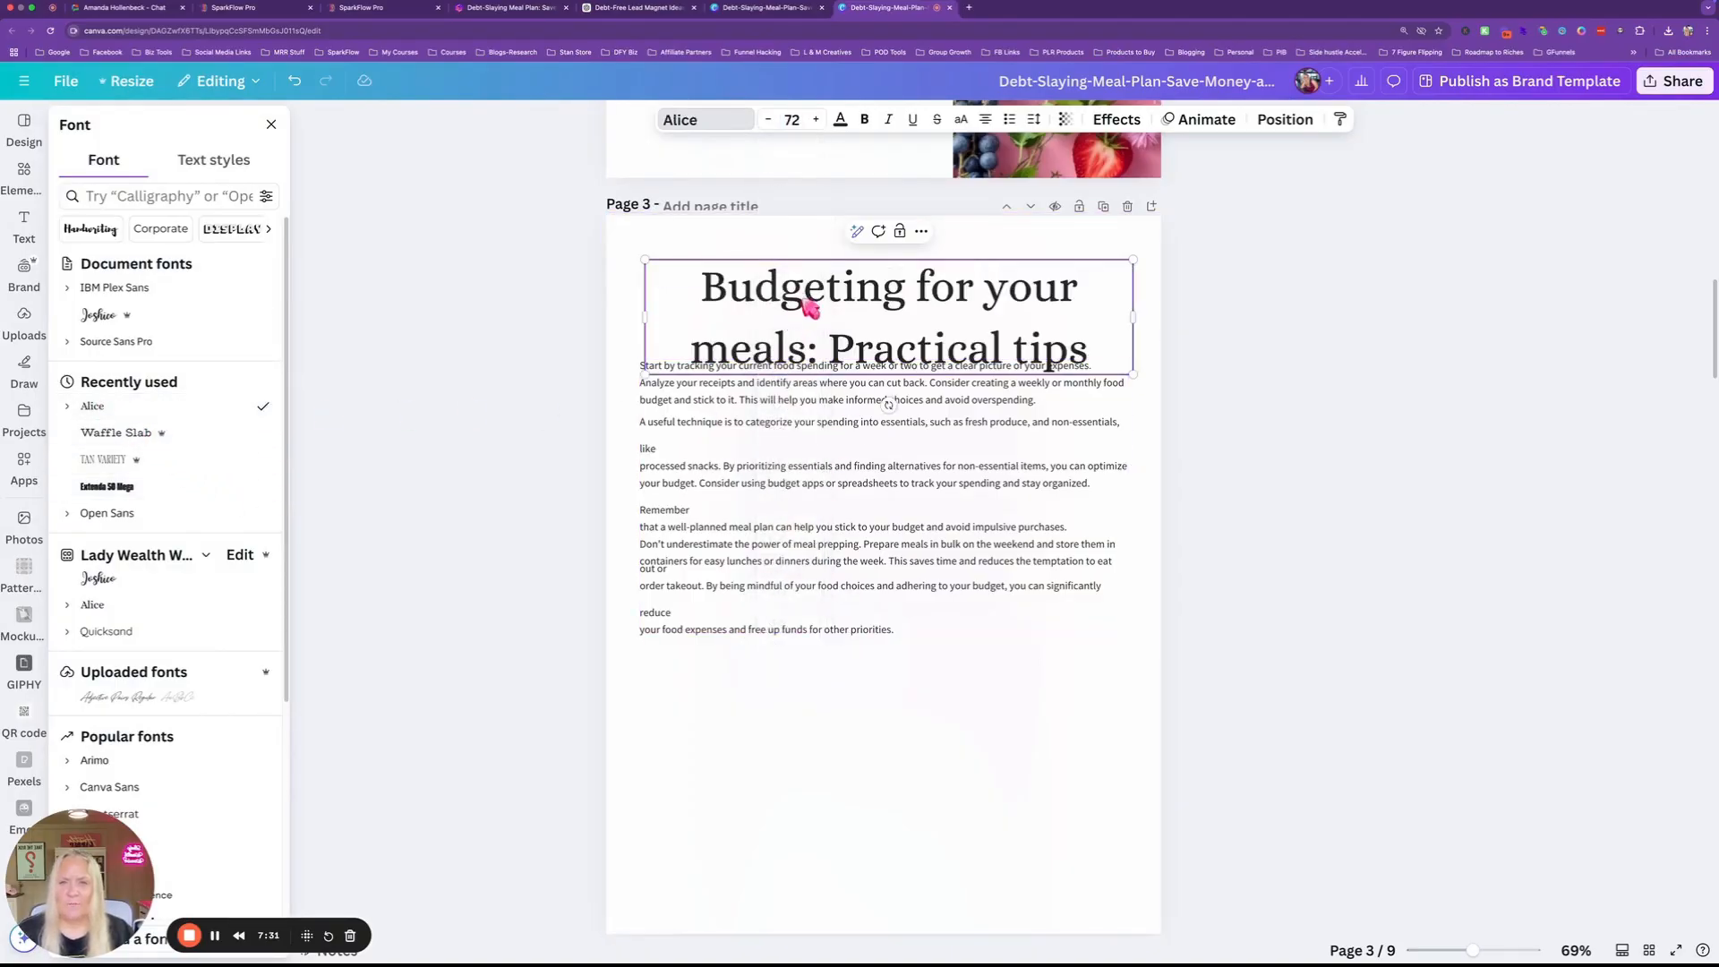
left_click_drag(754, 326, 837, 279)
left_click(795, 240)
left_click(841, 120)
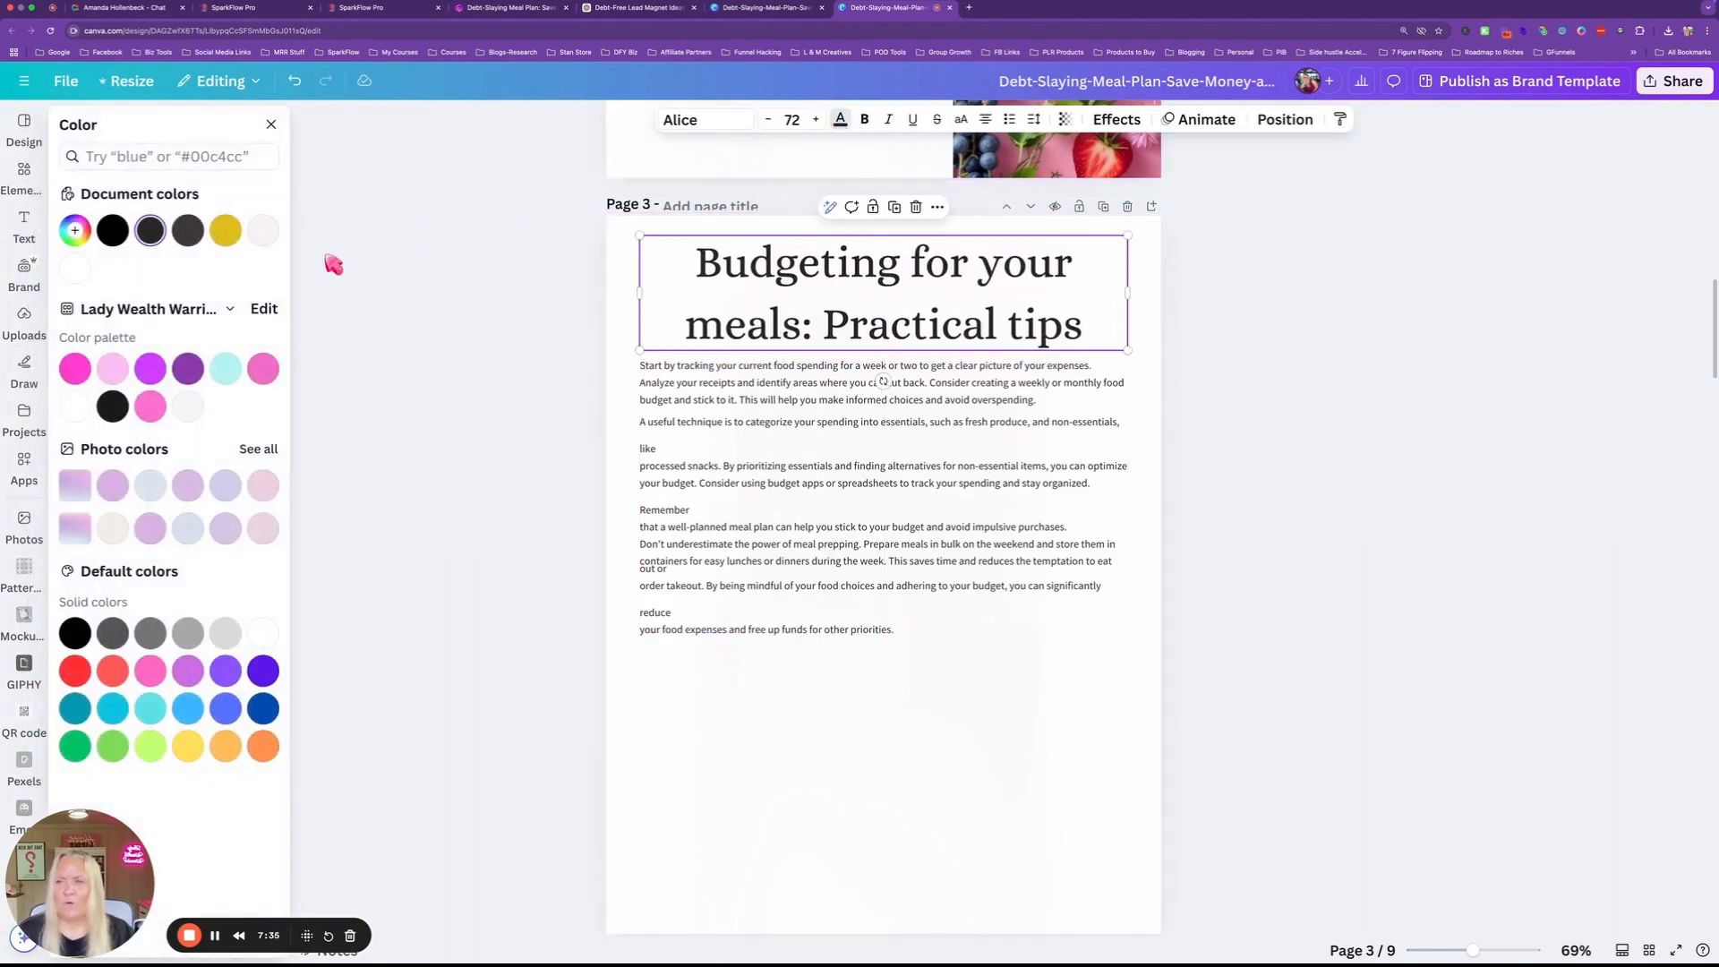
left_click(188, 368)
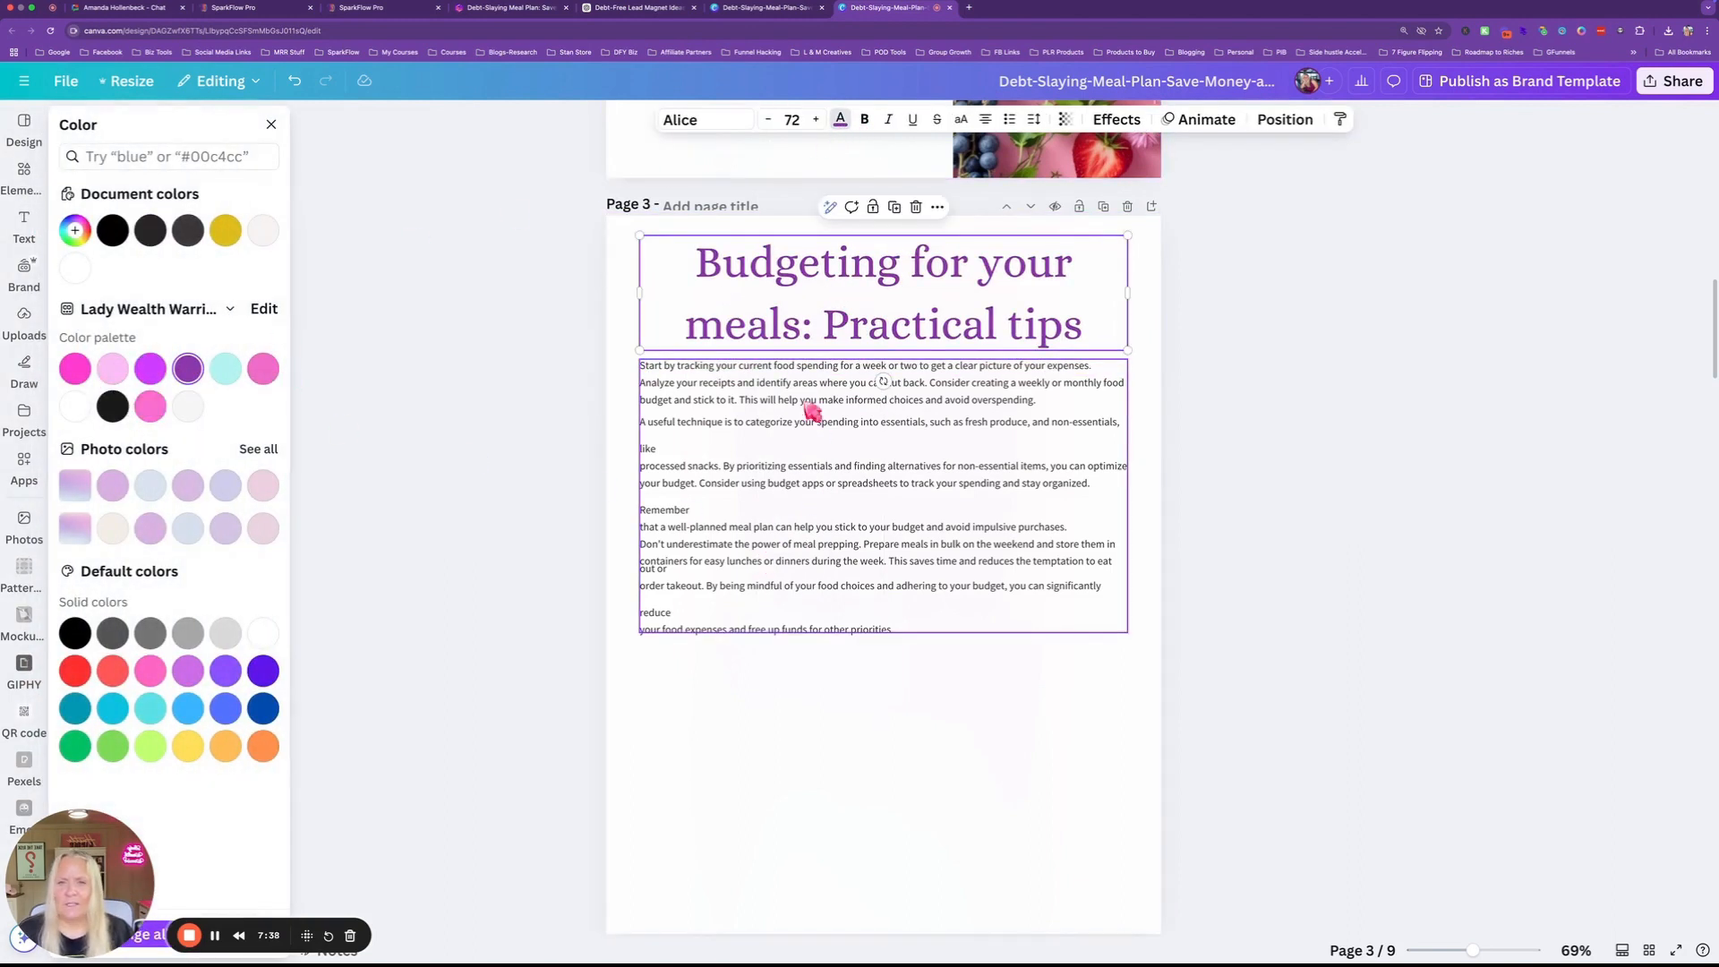
left_click(917, 283)
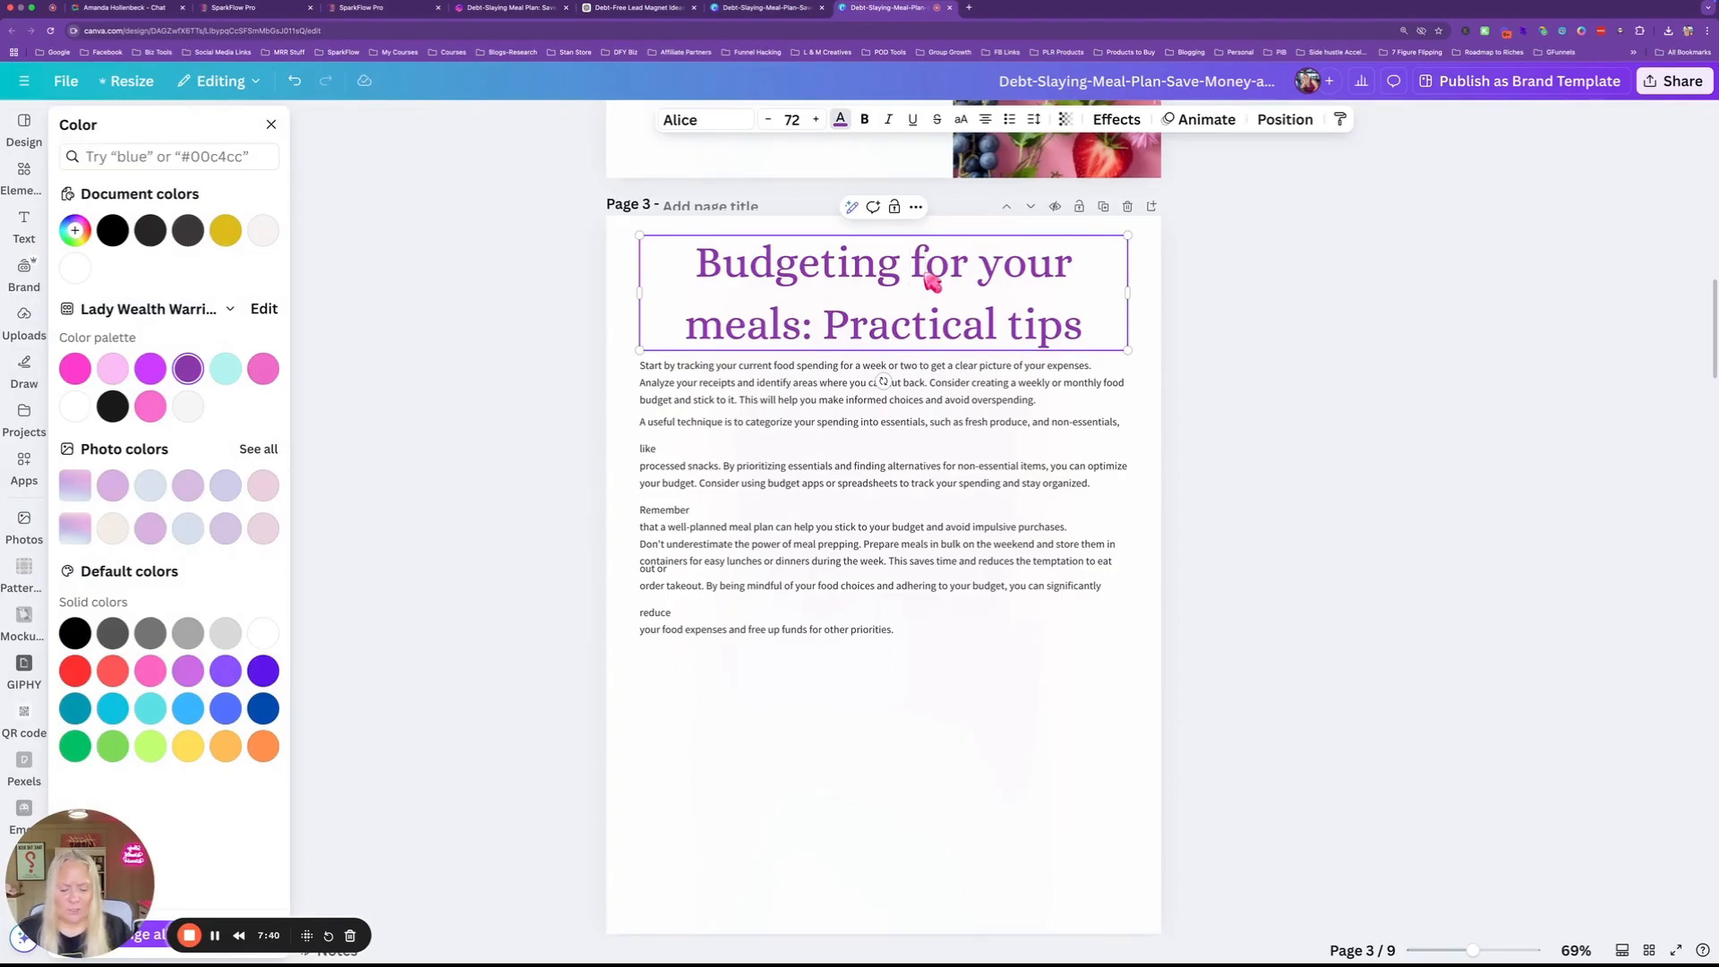
key("BackSpace")
type("F")
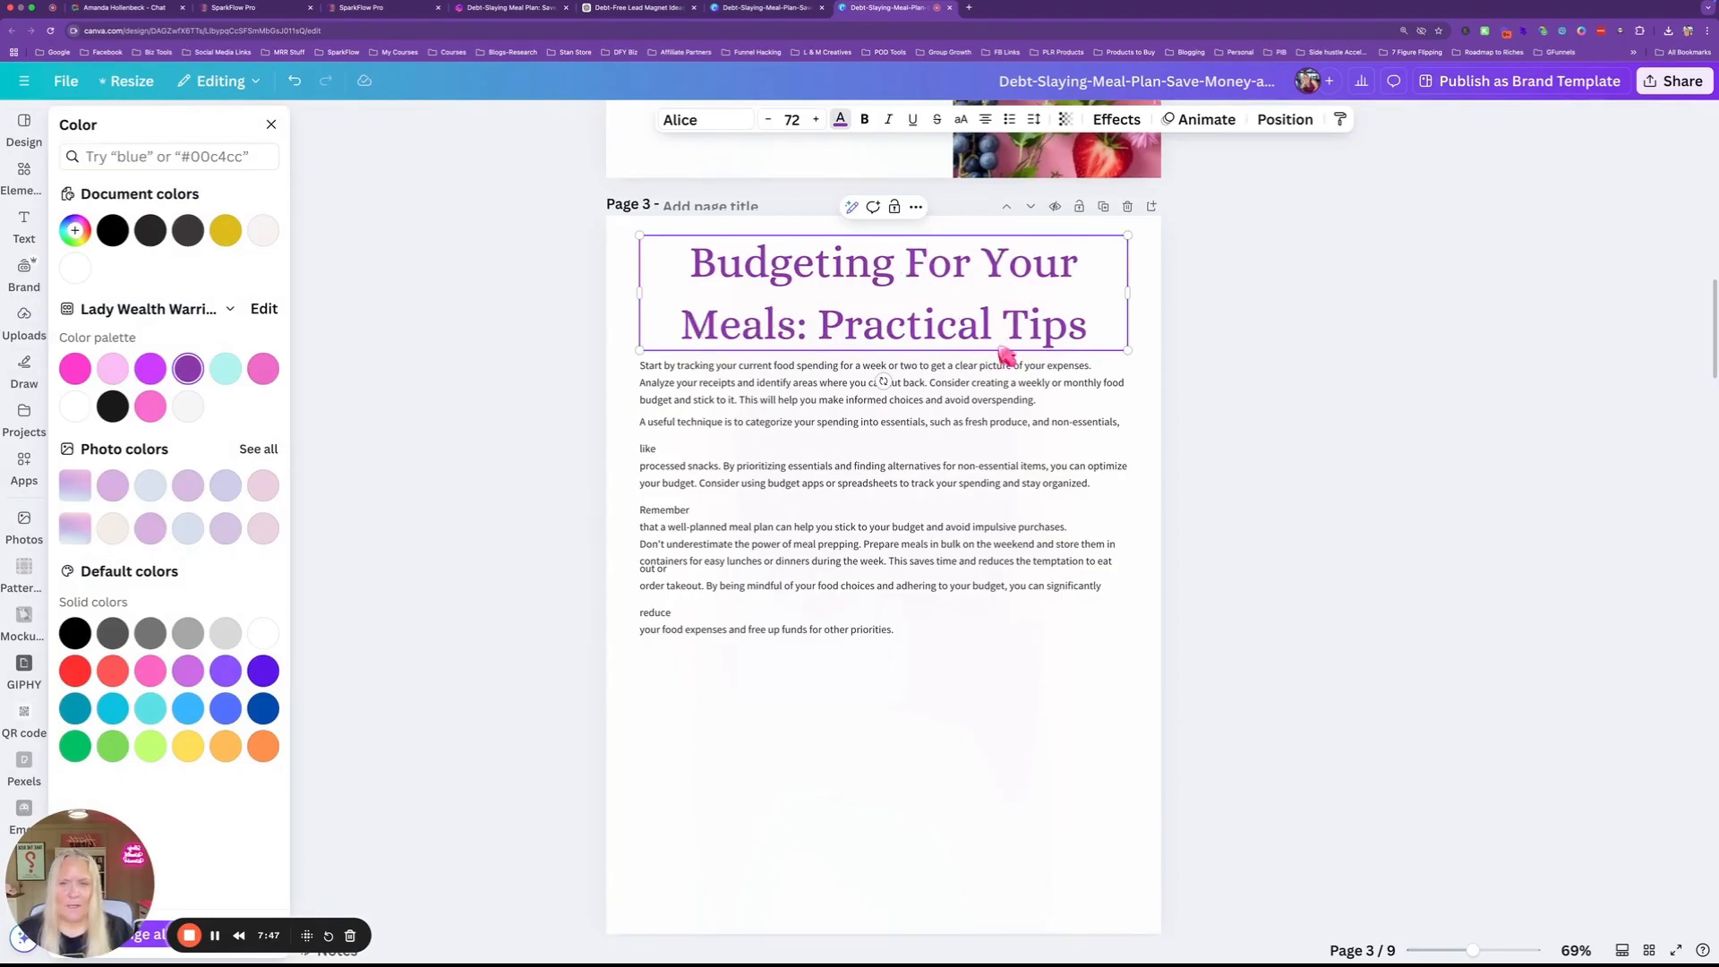
Join 'reduce' with the following line in page 3's body text.
left_click(768, 598)
left_click(690, 618)
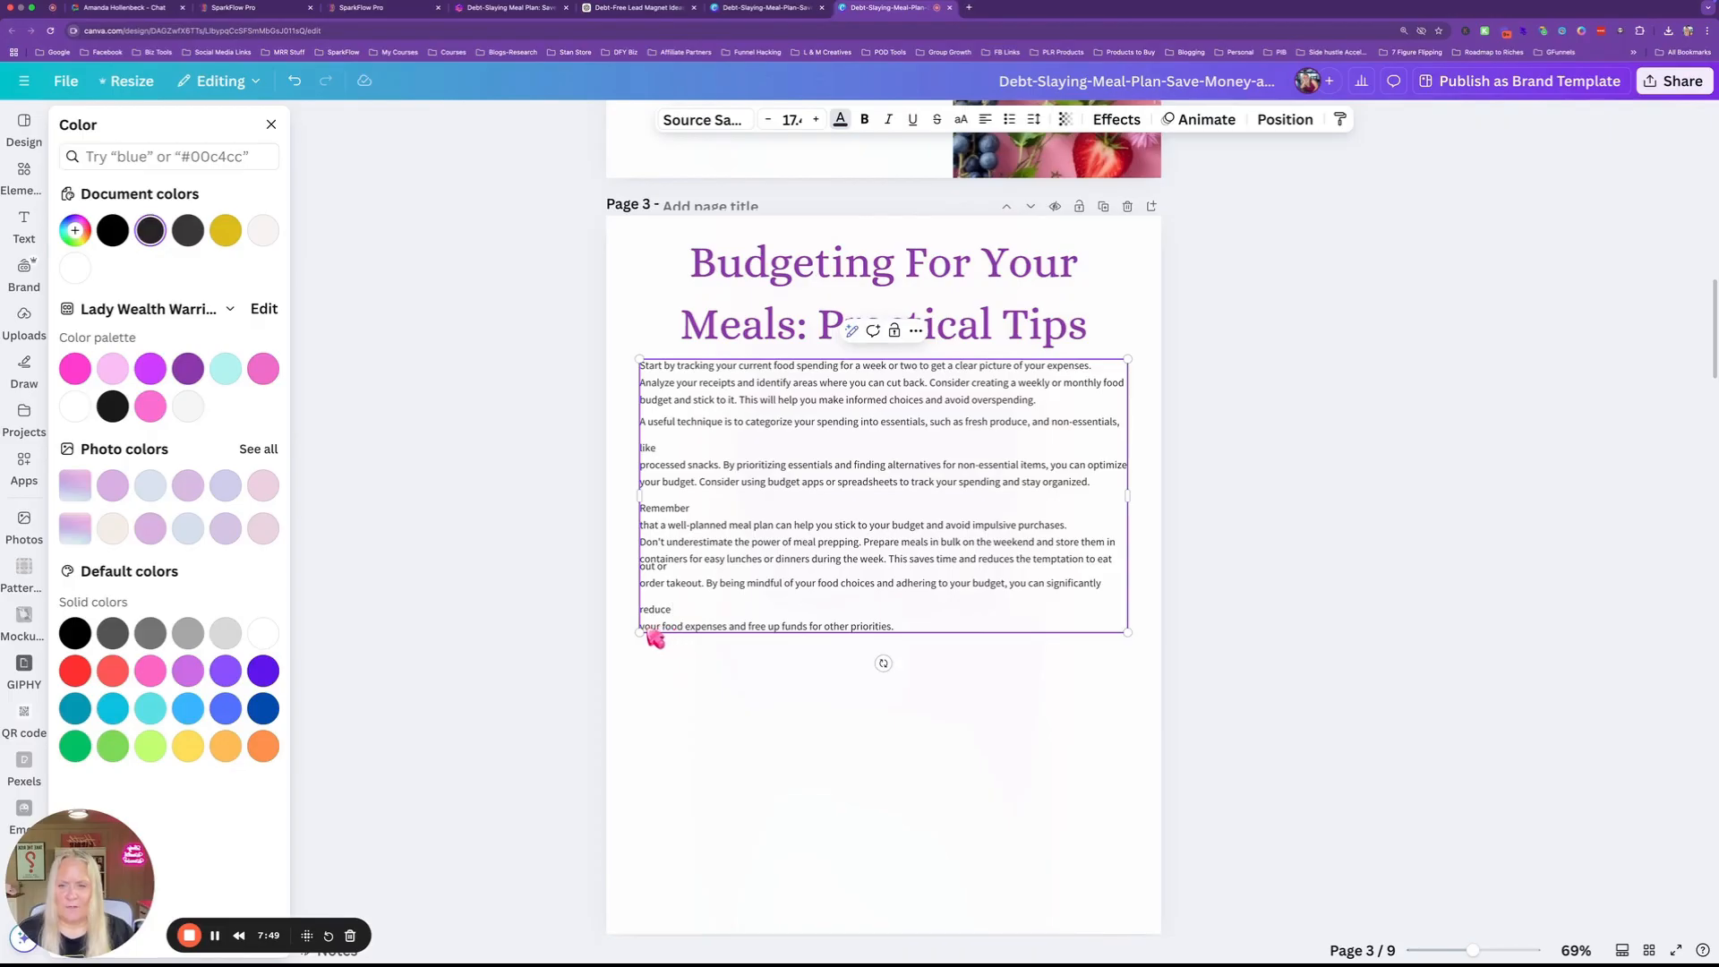
key("Delete")
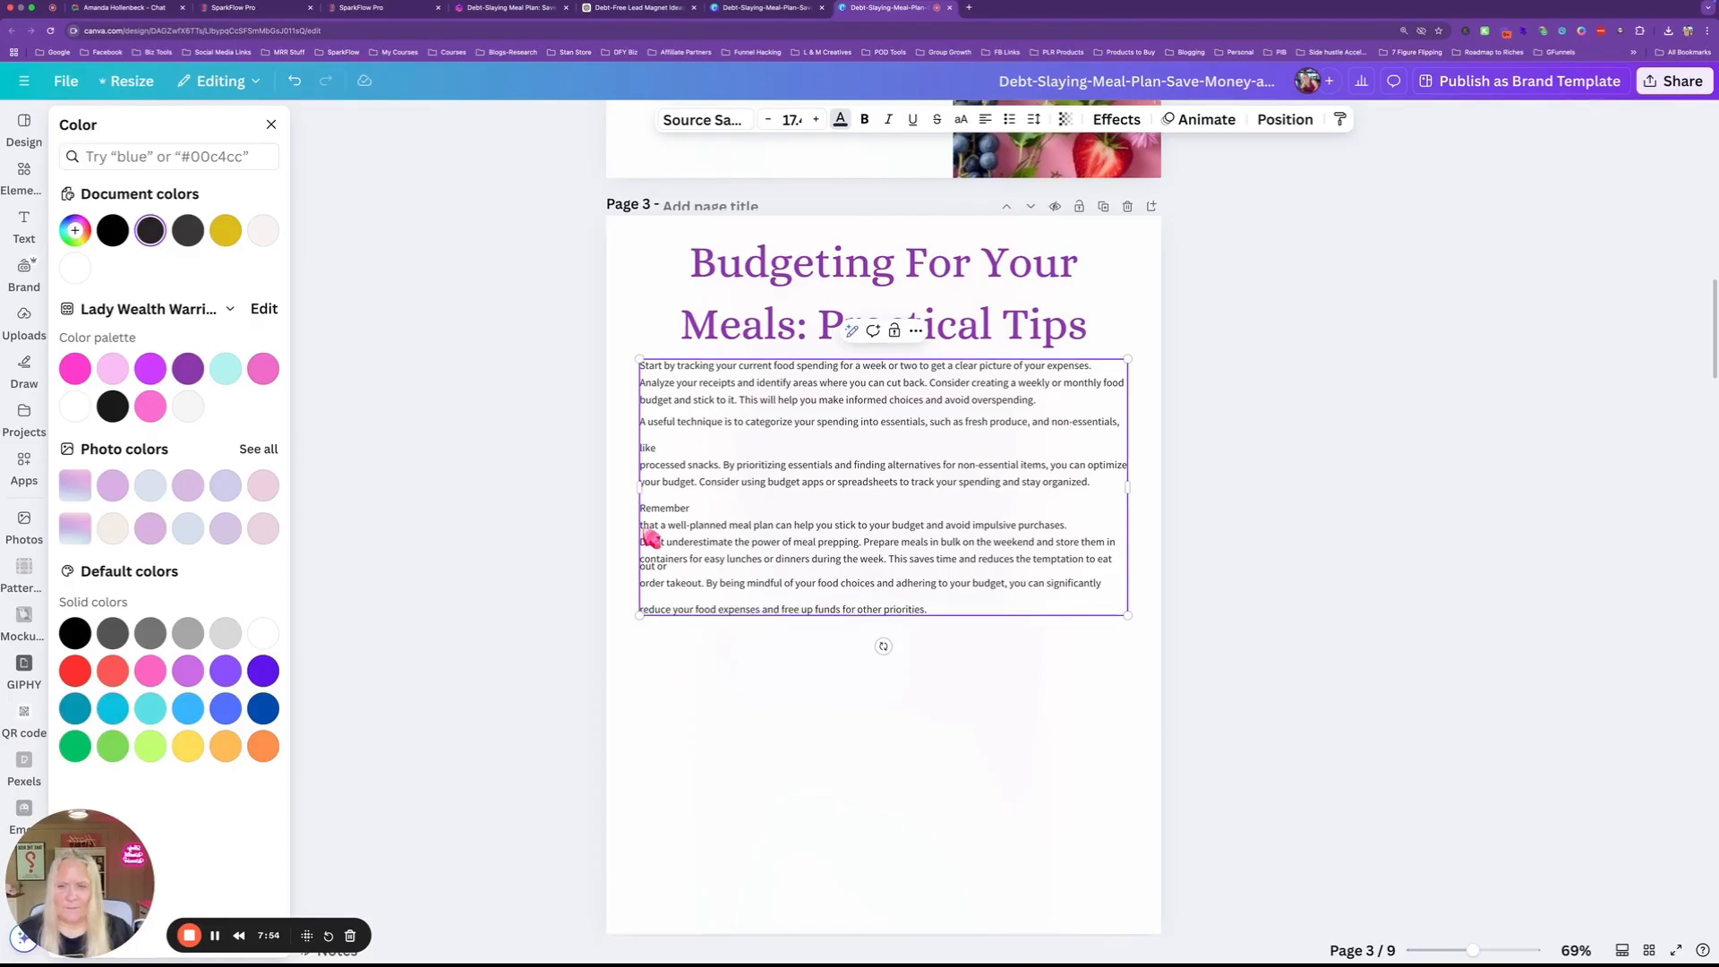
double_click(649, 526)
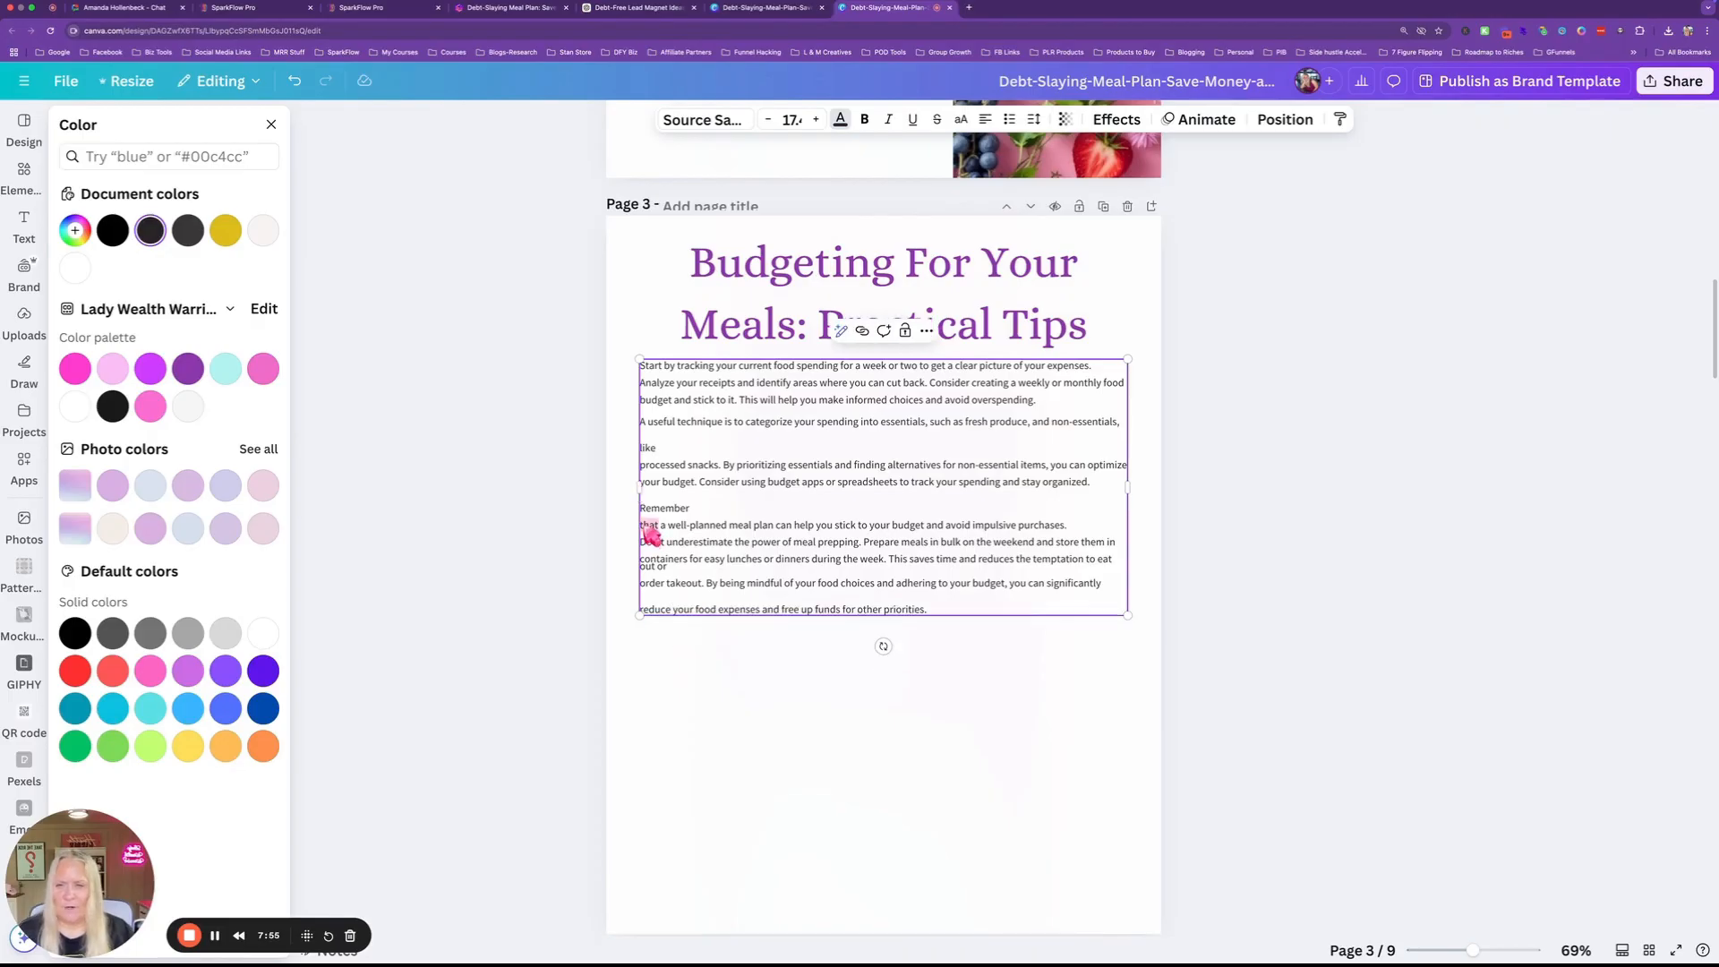
Remove the stray line breaks after 'Remember', 'like' and 'optimize' in page 3's body text.
key("Left")
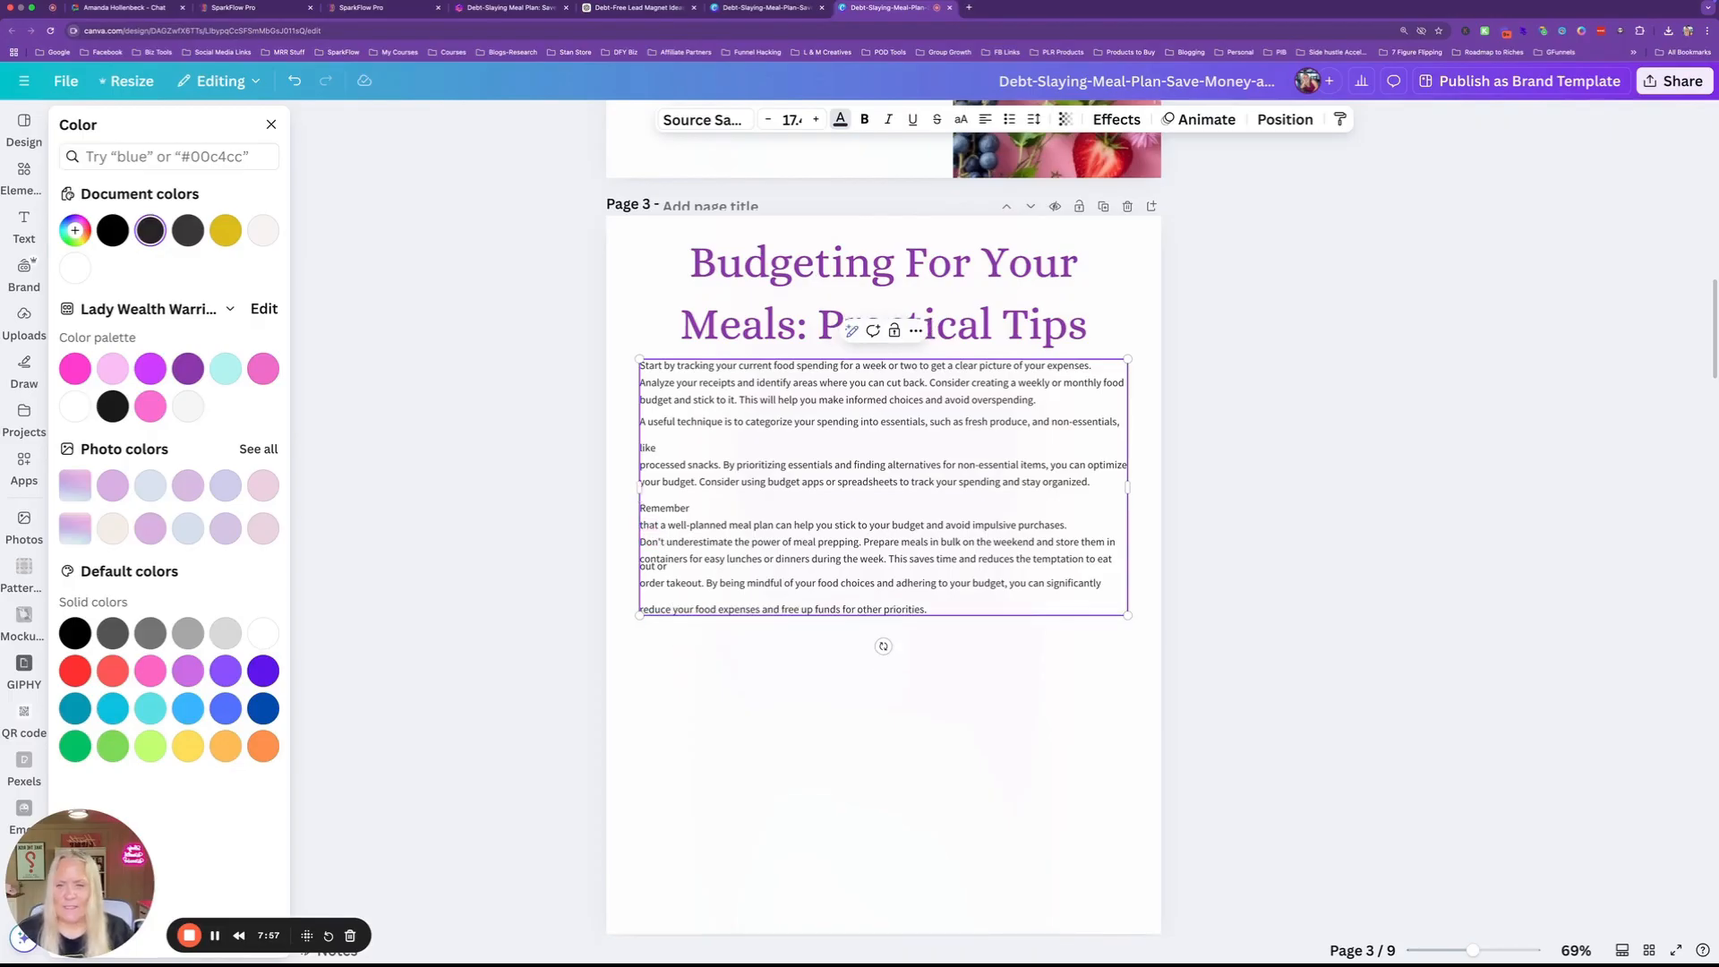
key("BackSpace")
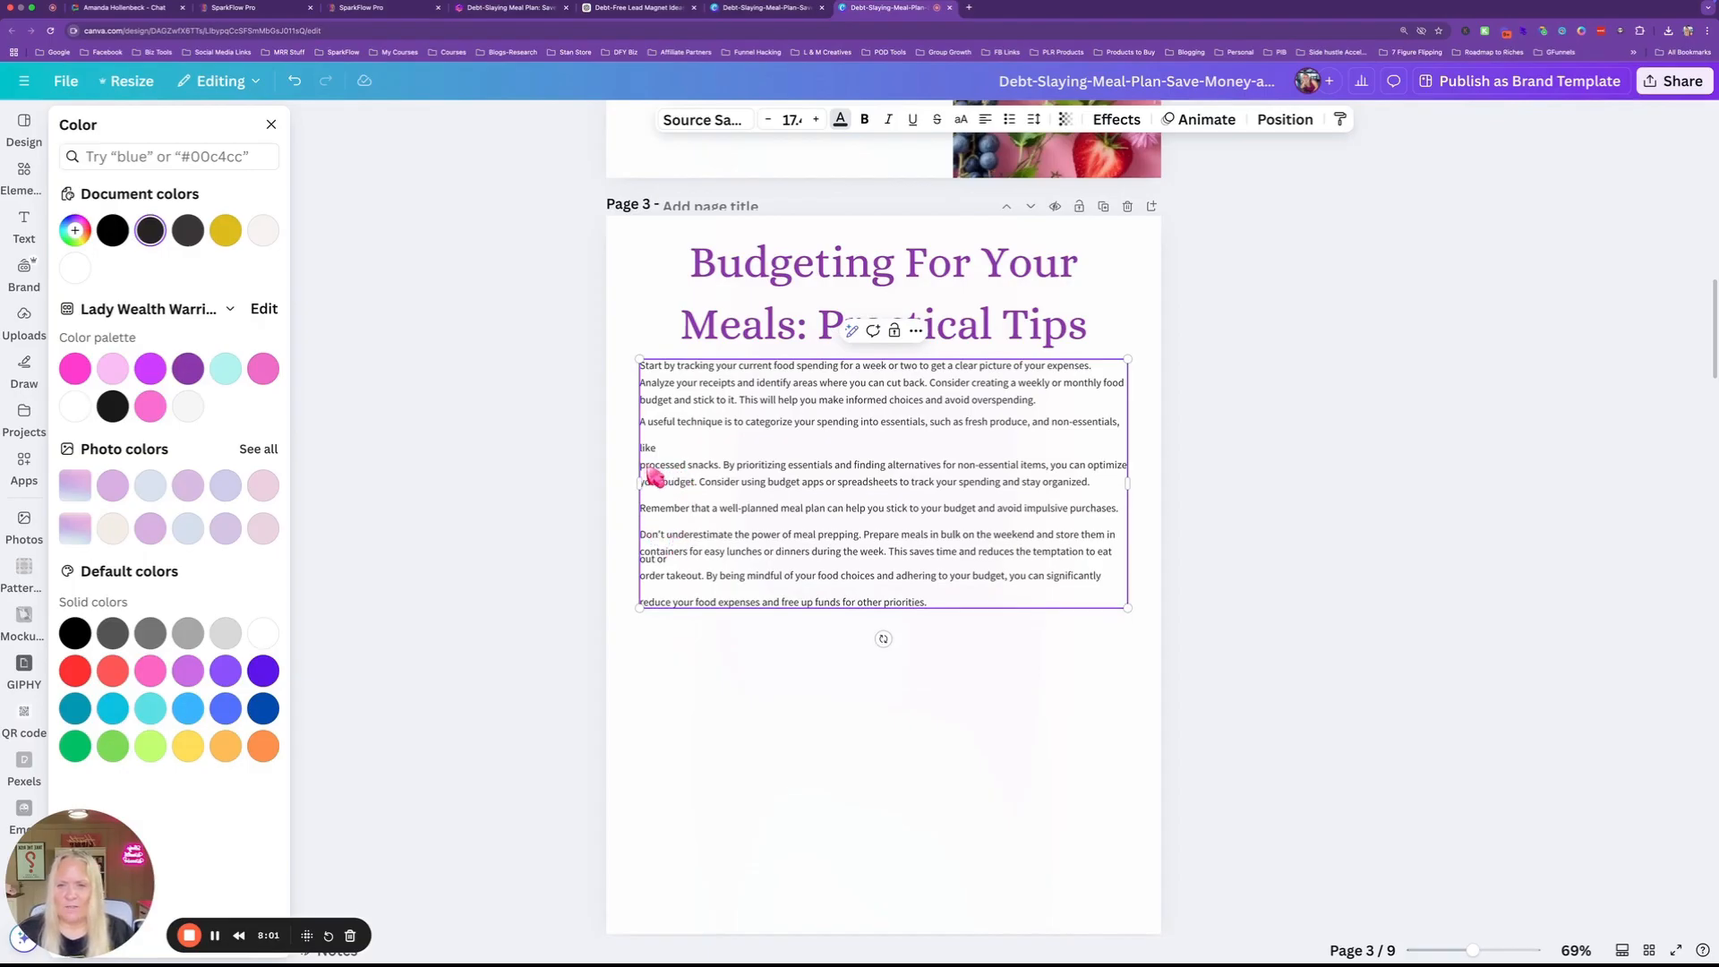
key("BackSpace")
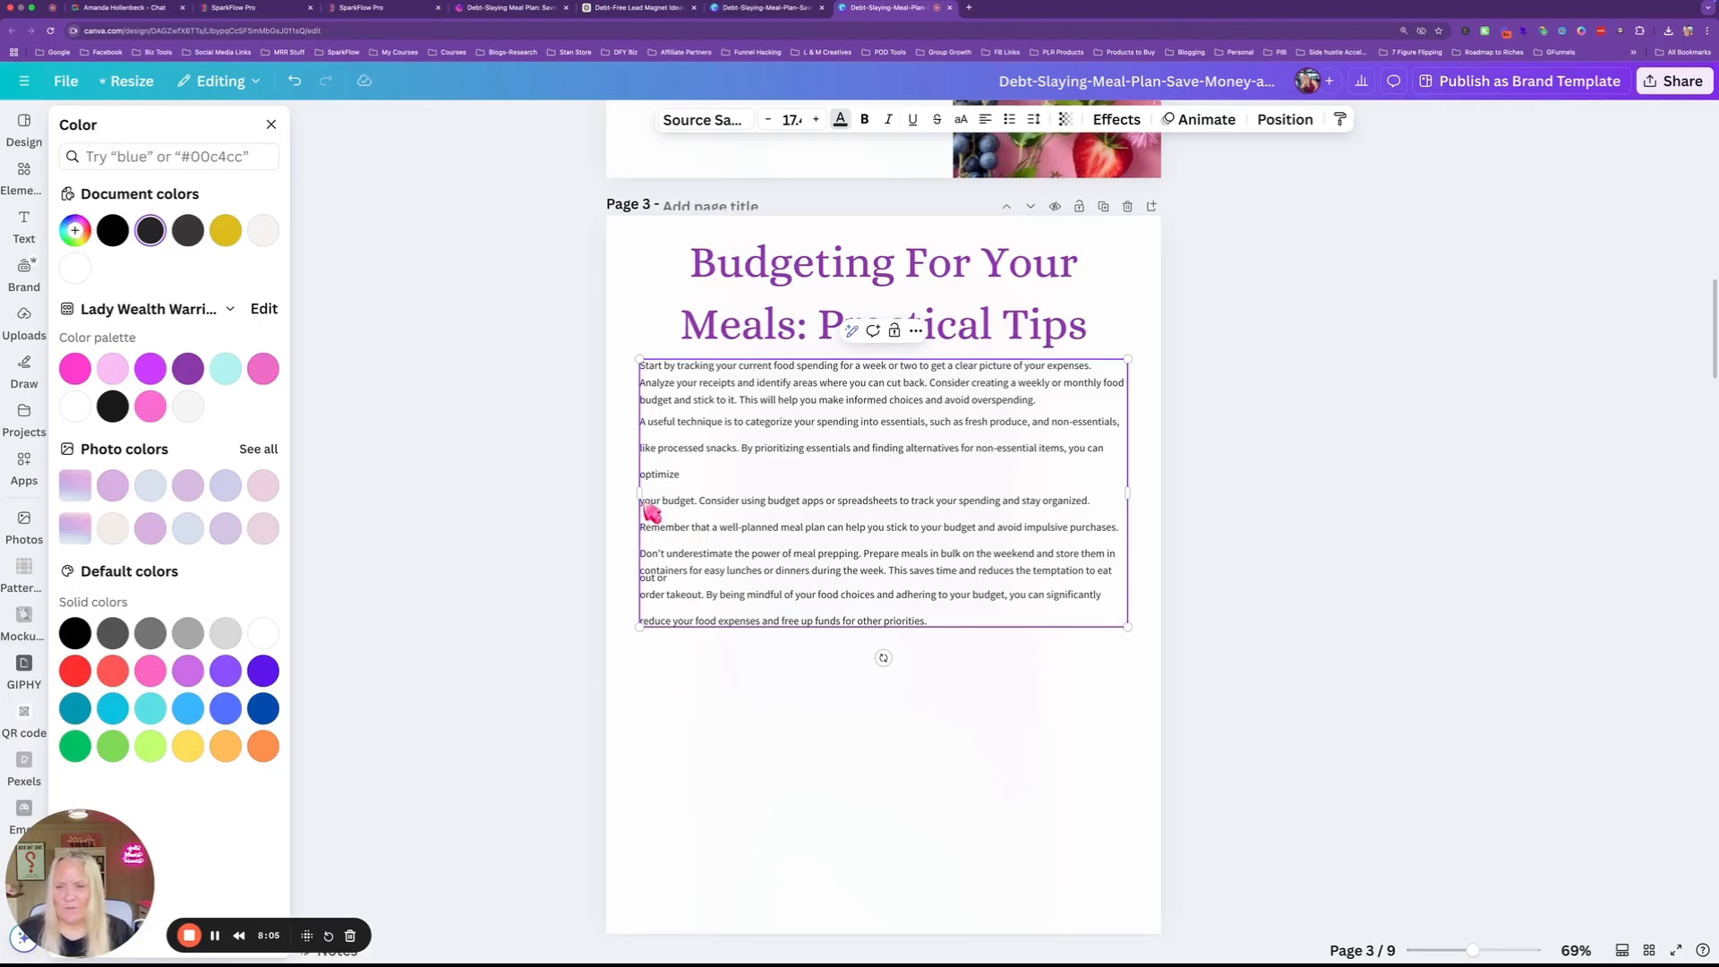
key("BackSpace")
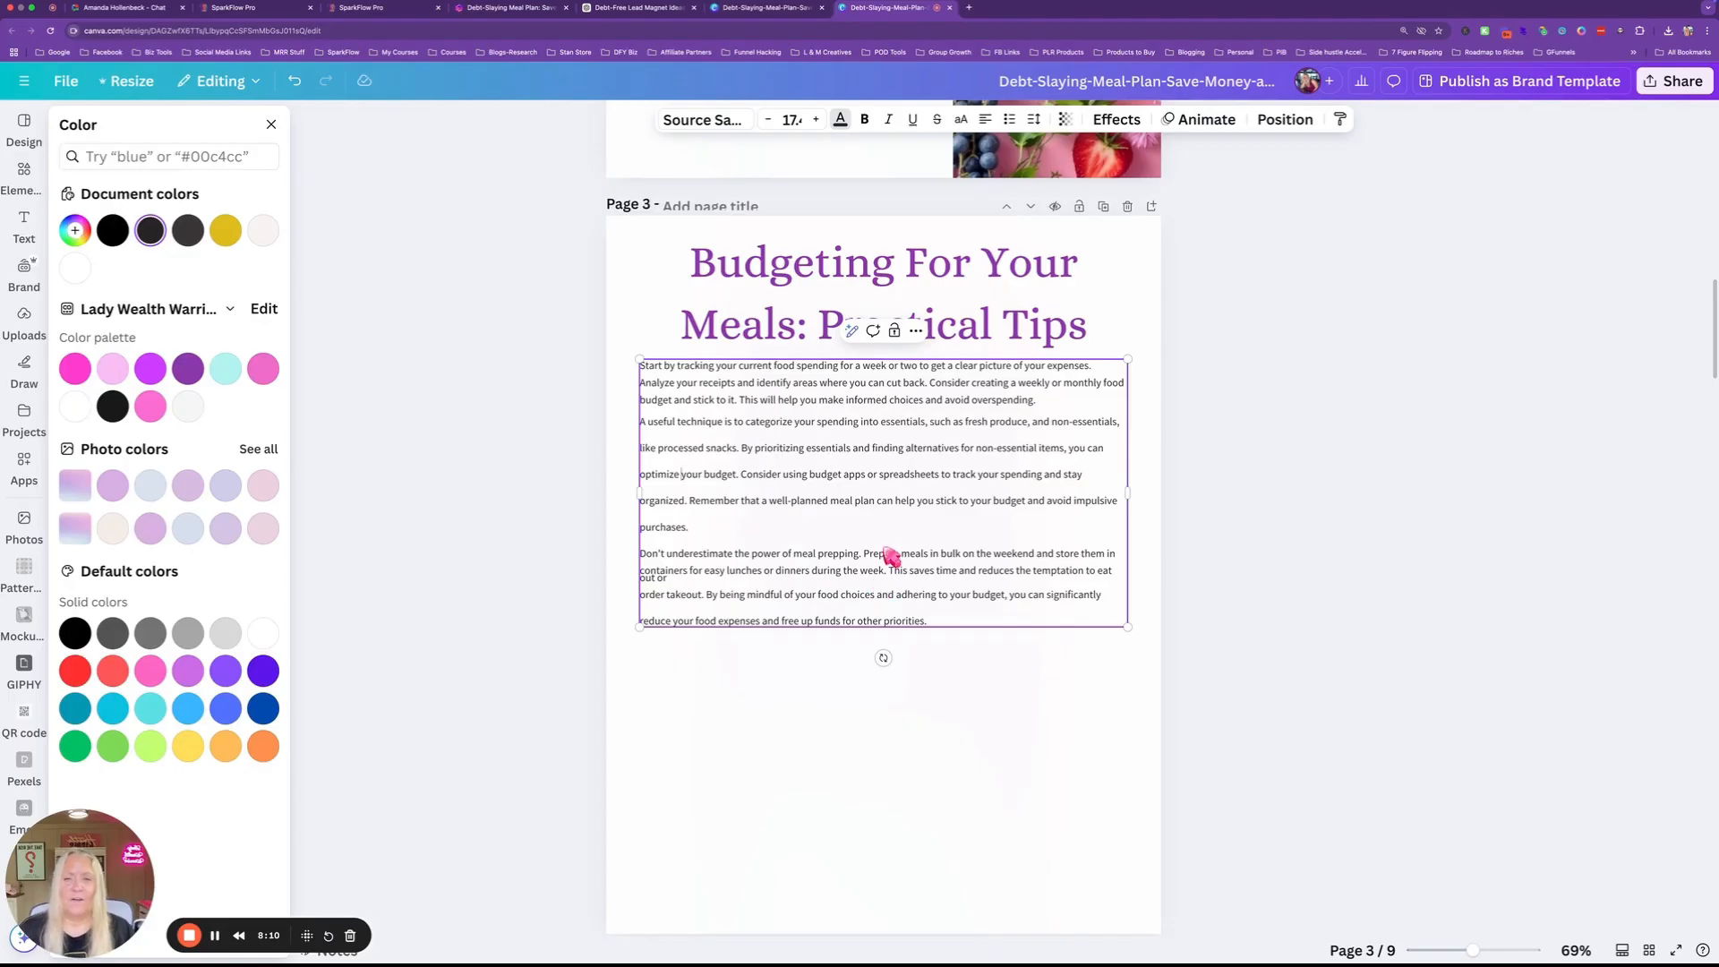
scroll(892, 556, "up", 20)
scroll(892, 556, "down", 3)
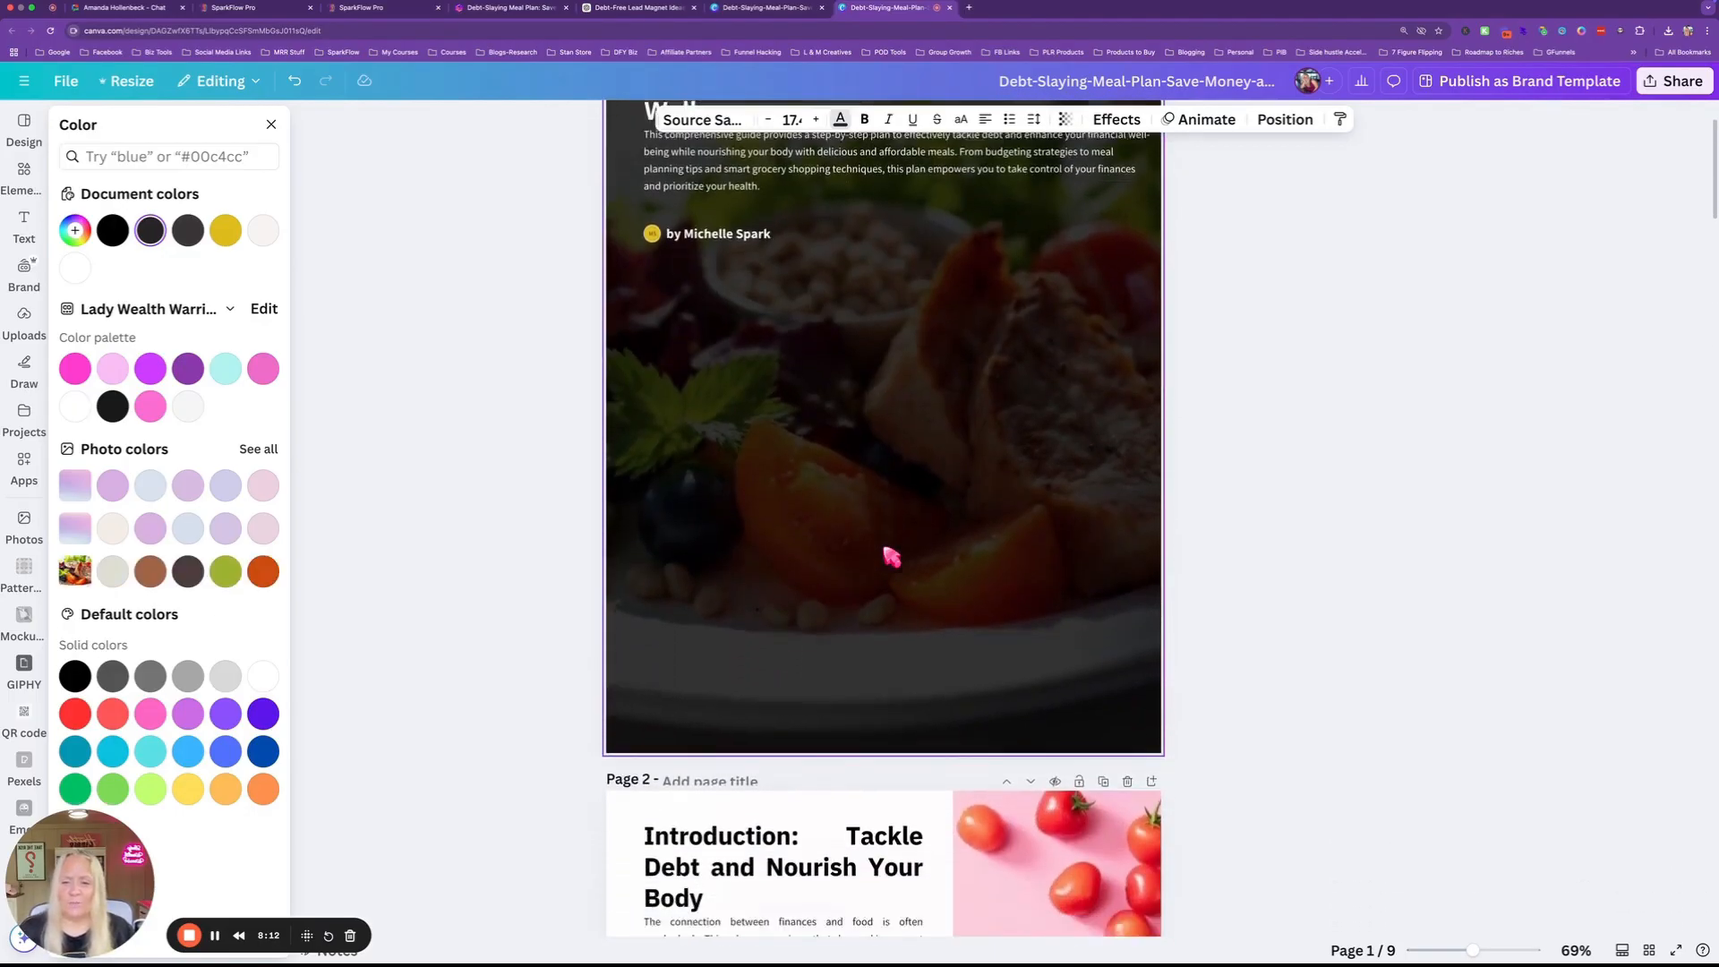
scroll(892, 556, "down", 15)
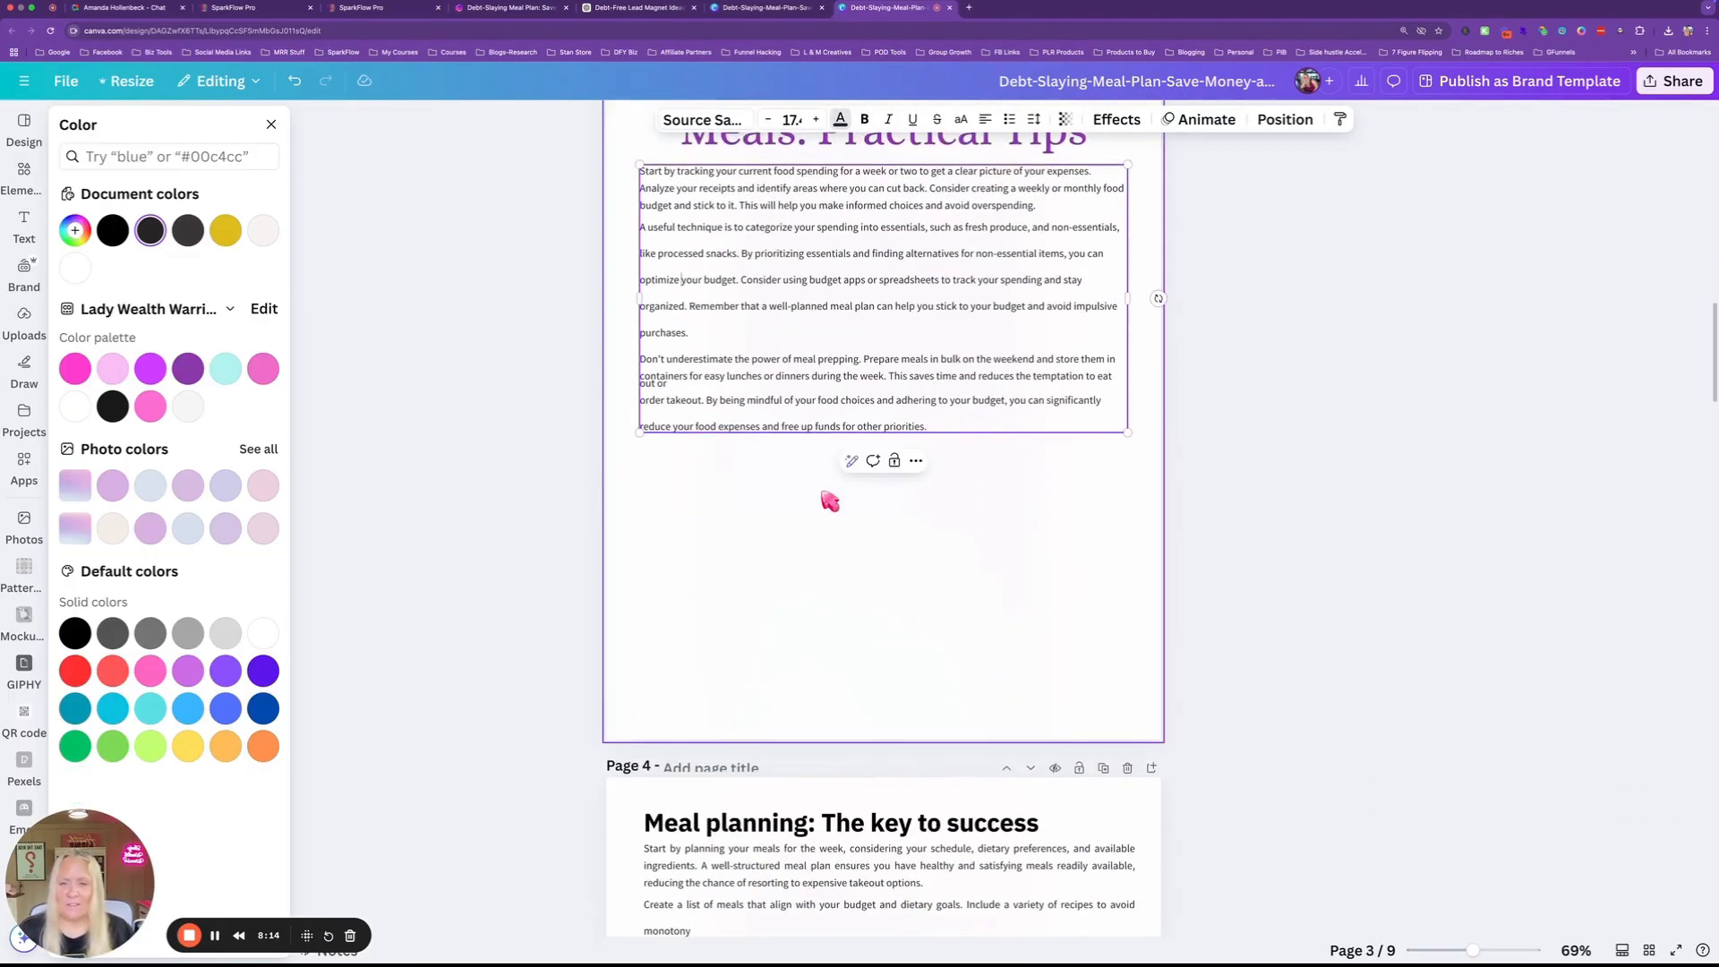
Find the Pexels app among Canva's apps and open its photo library.
left_click(24, 468)
left_click(120, 126)
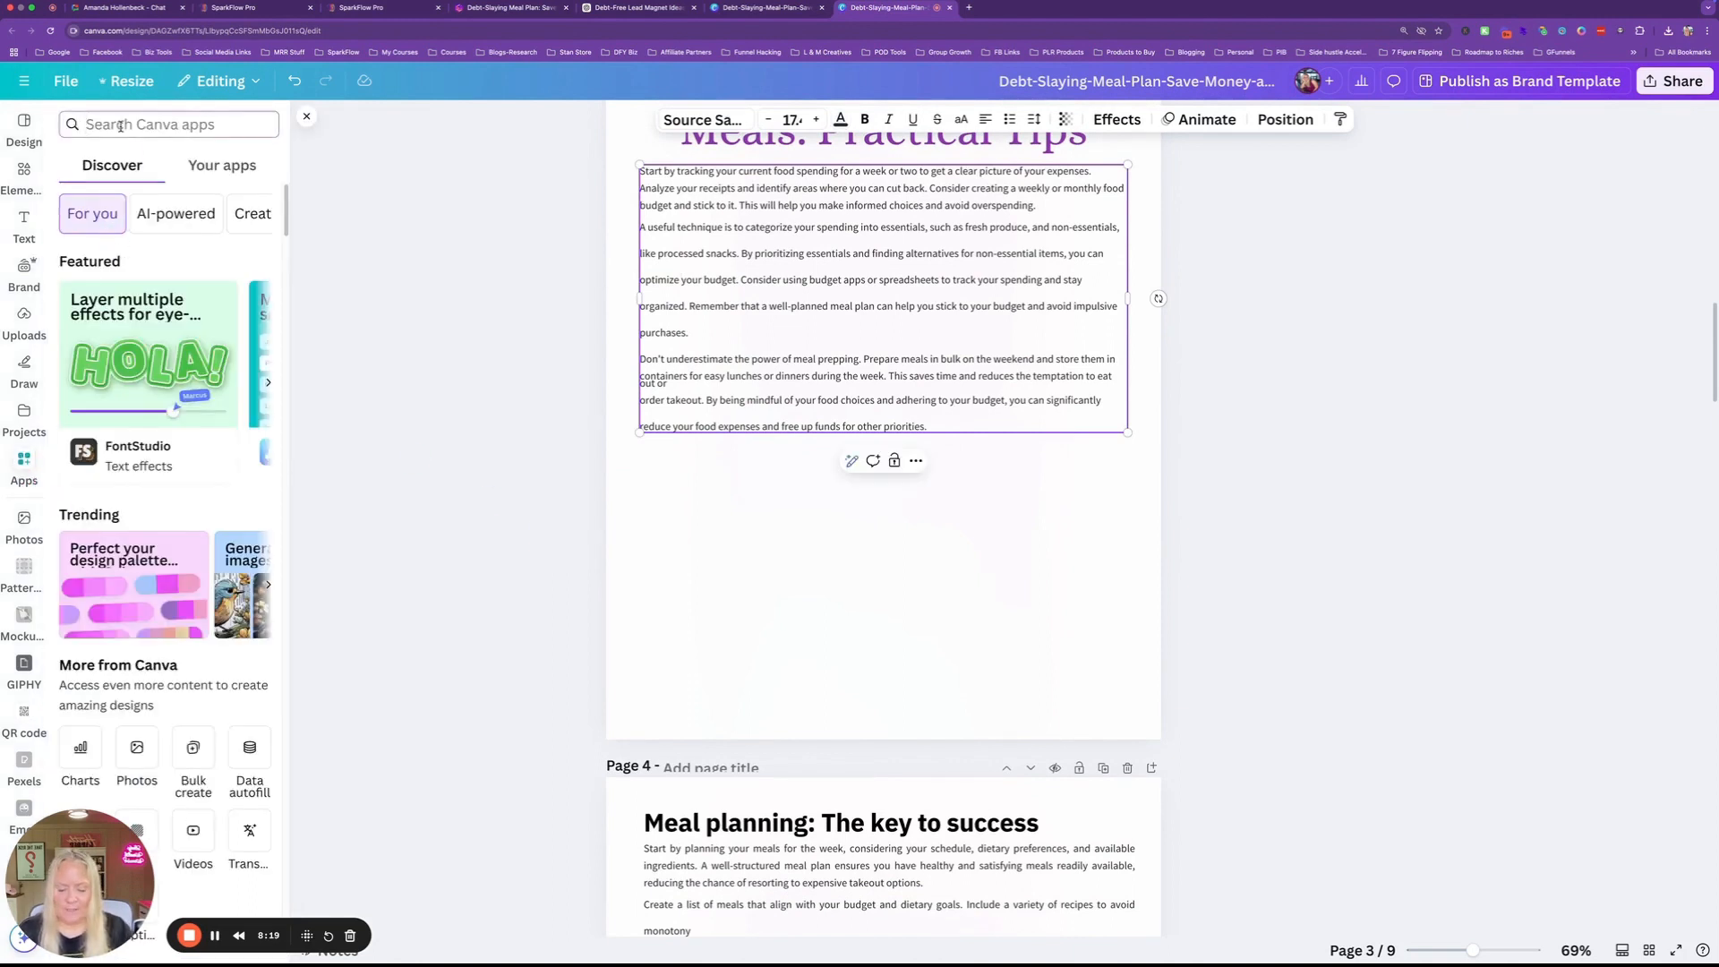
type("pexels")
key("Return")
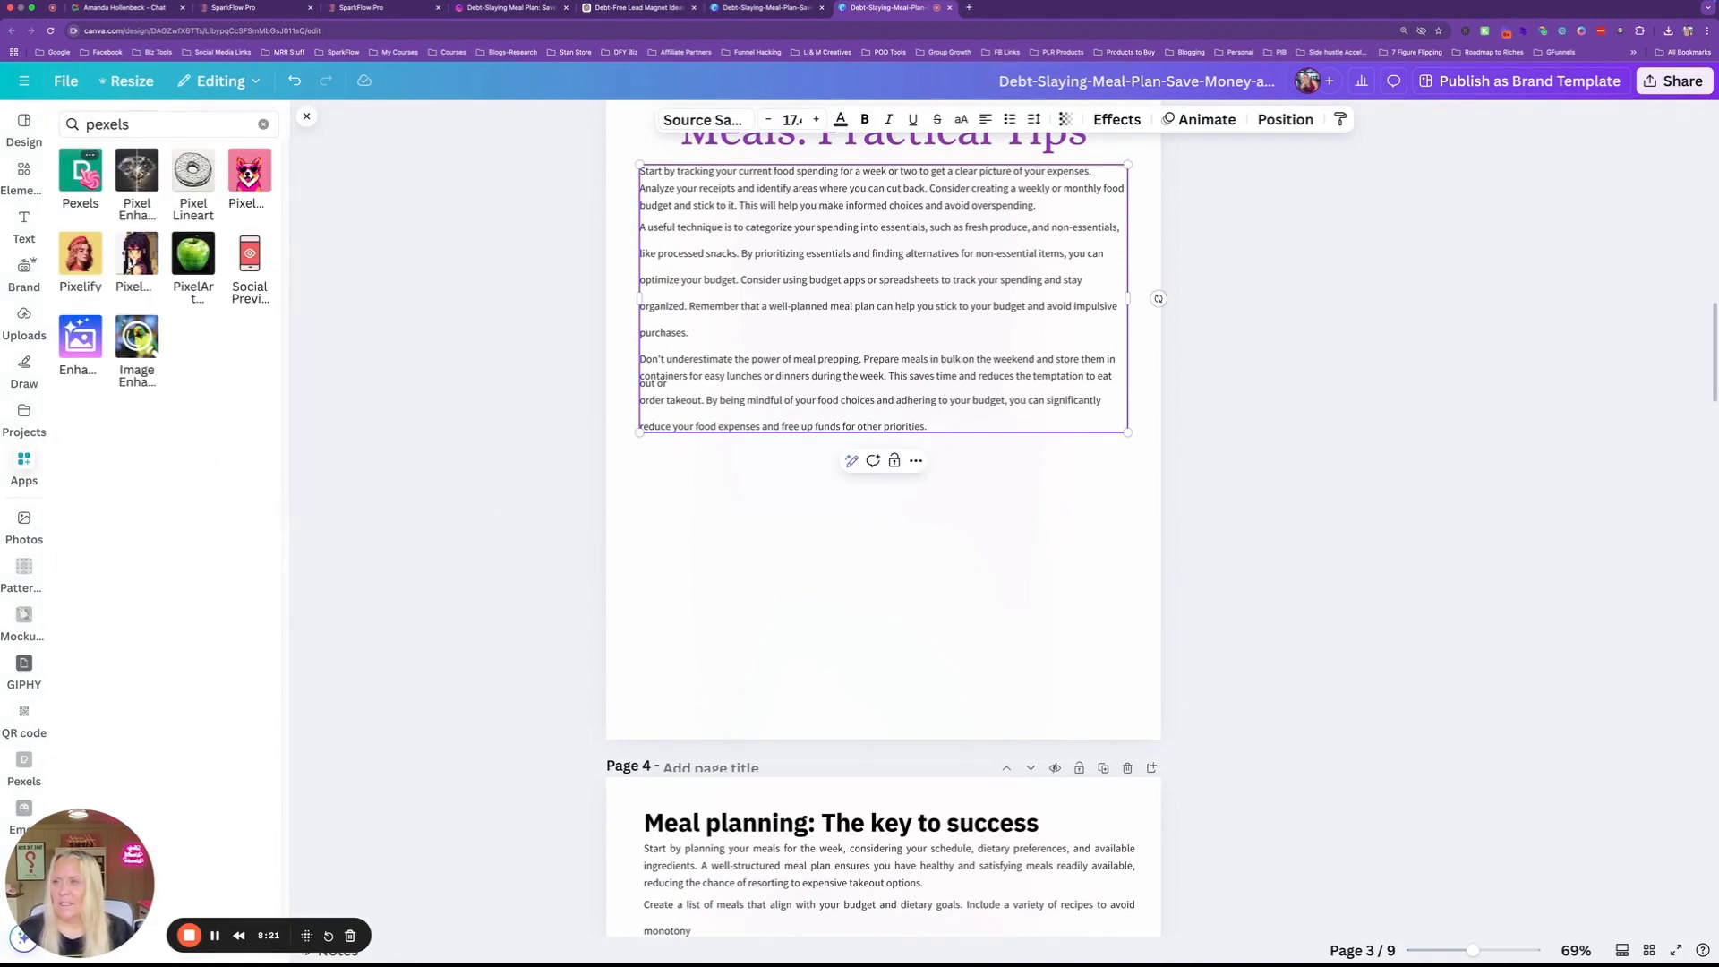
left_click(79, 170)
scroll(761, 555, "up", 5)
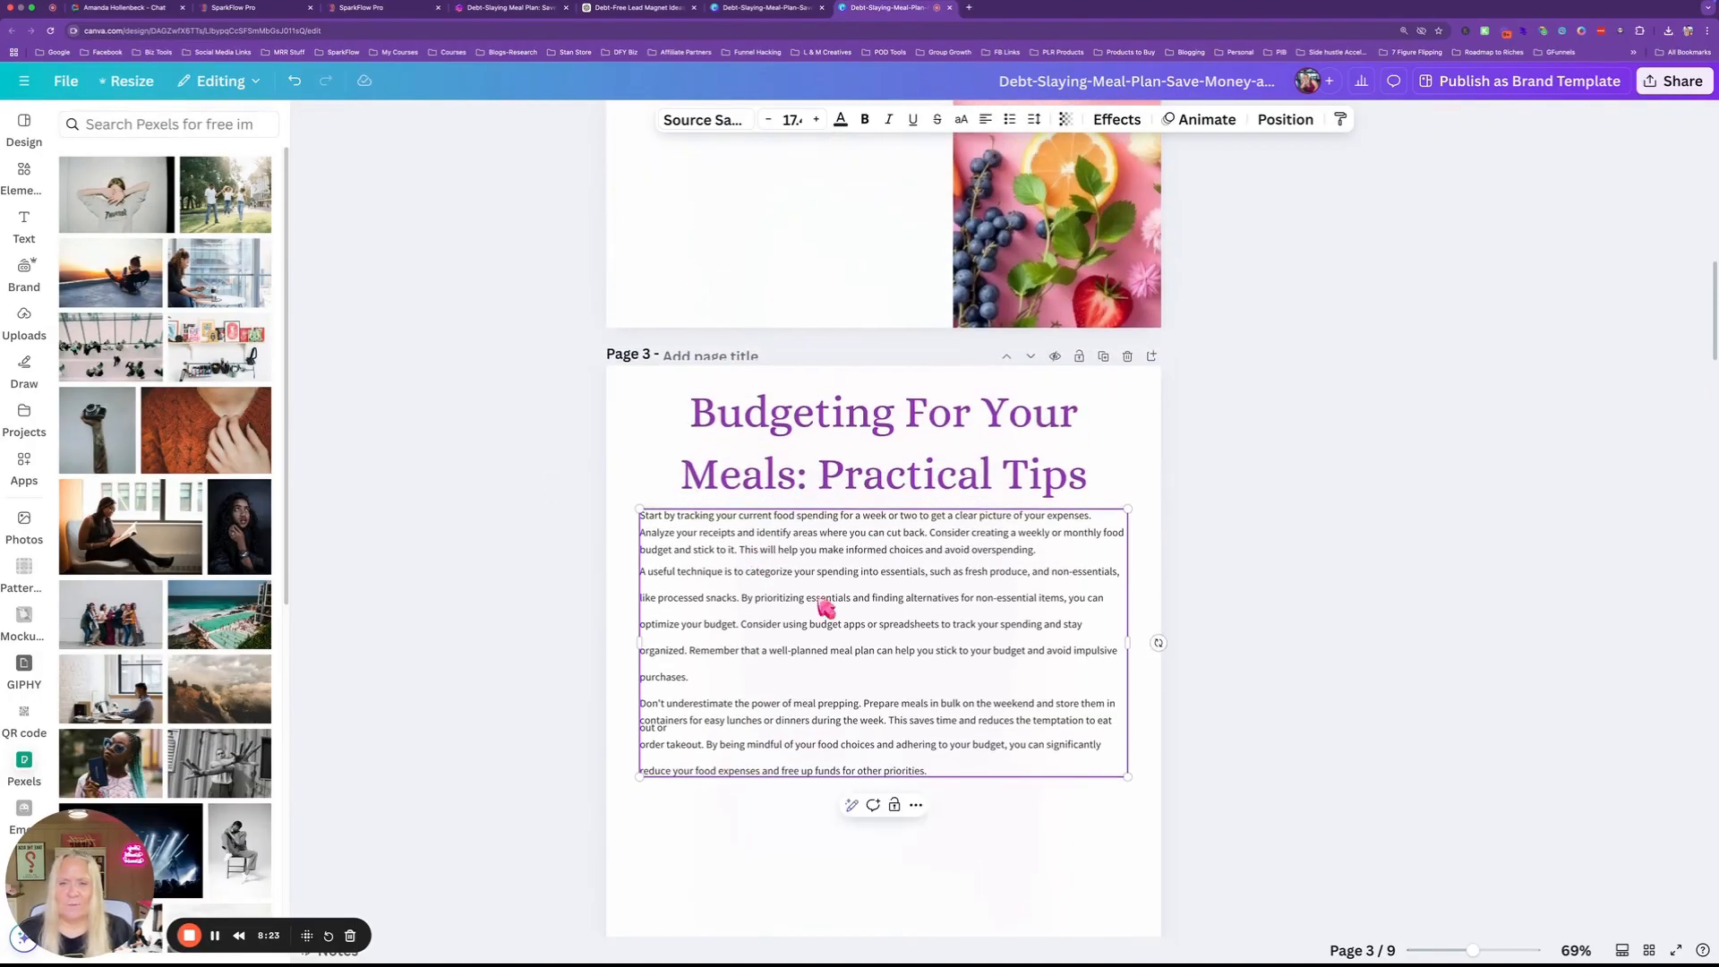
scroll(825, 607, "down", 3)
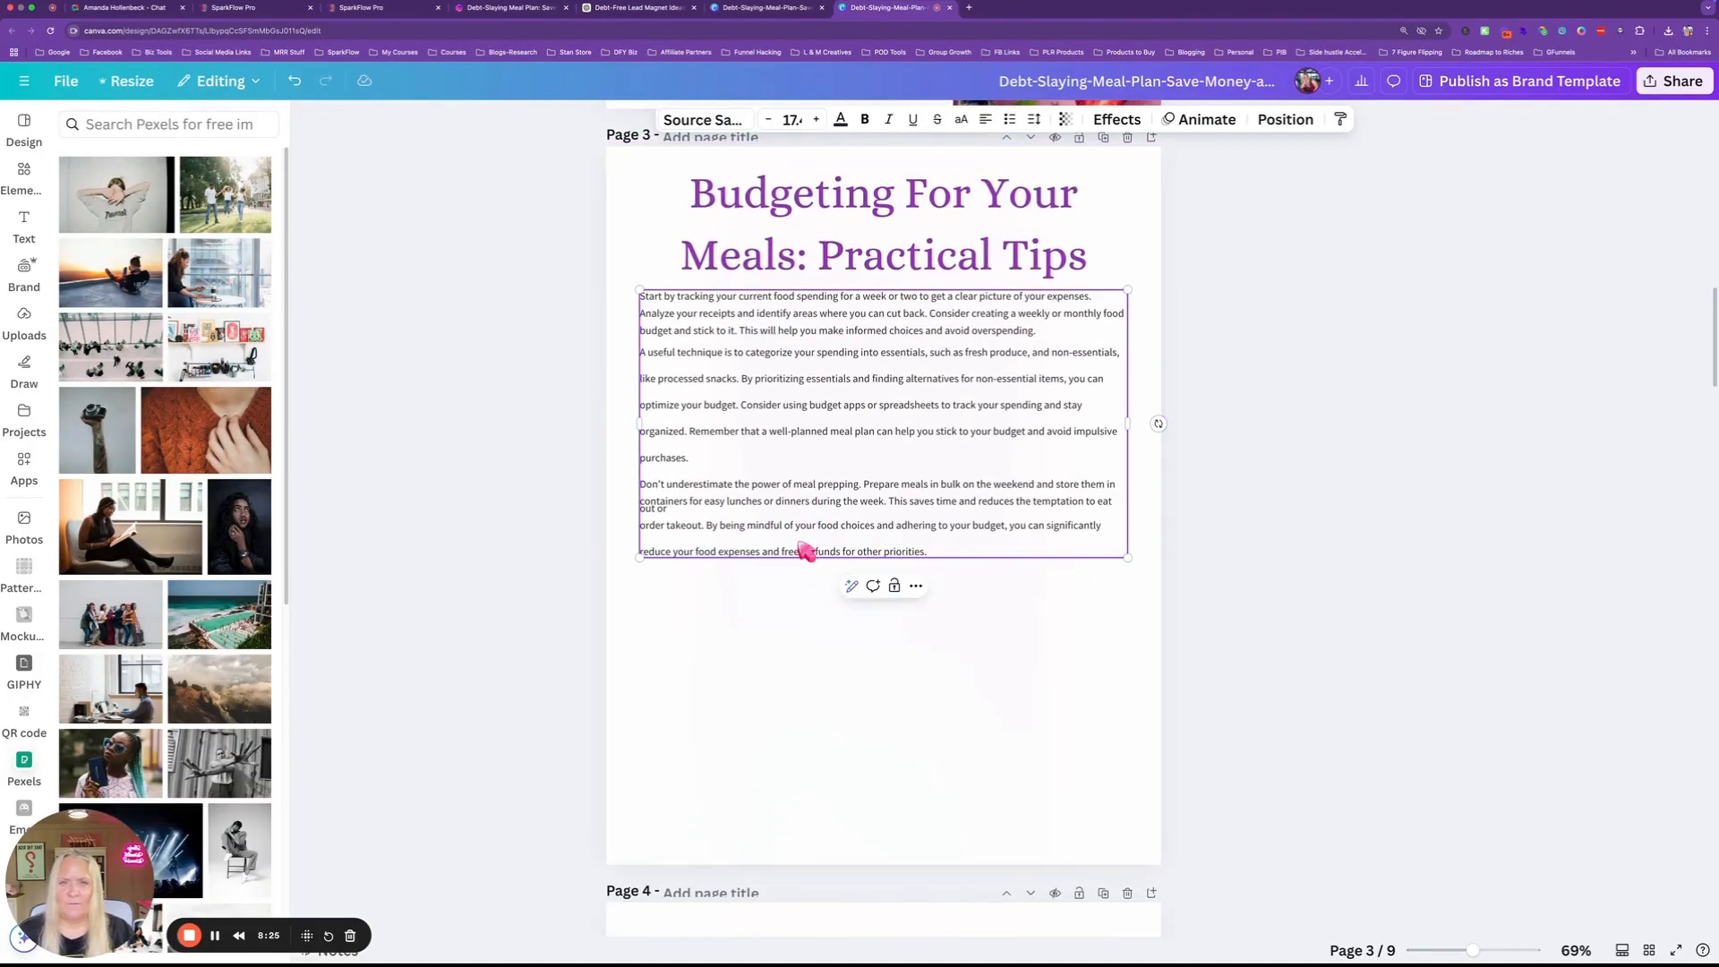
Search Pexels for 'meals on a budget' and stretch a salad photo full-width below page 3's text.
left_click(134, 124)
type("meals on a")
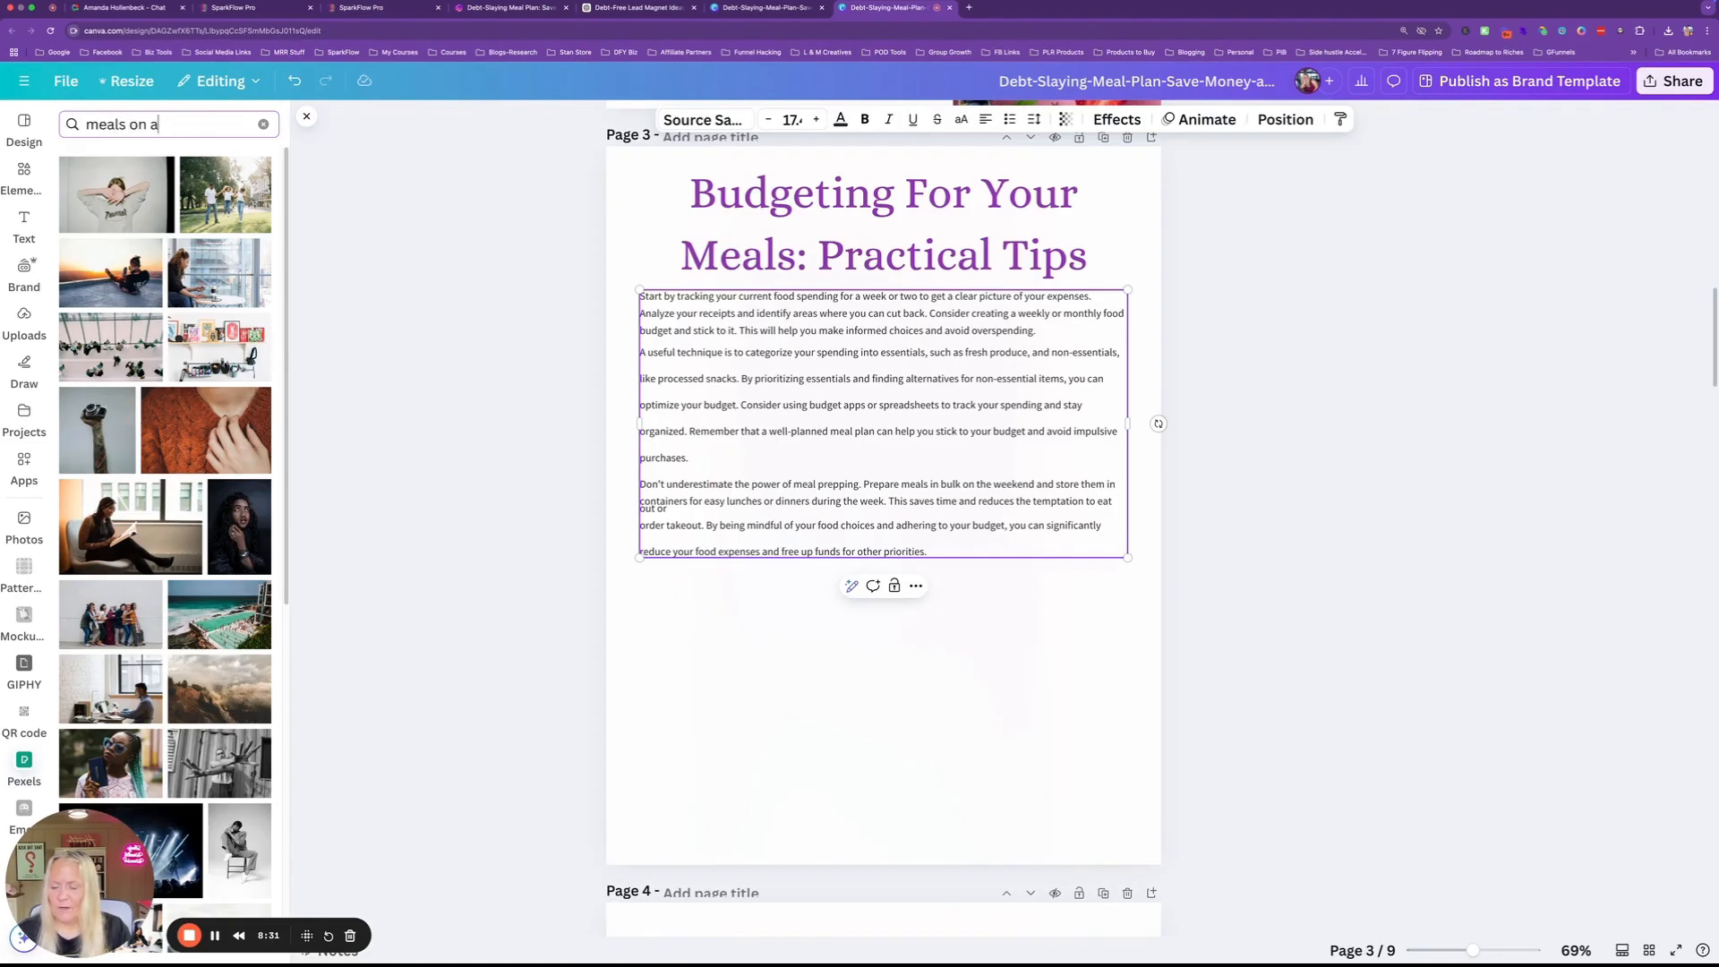
type(" budget")
key("Return")
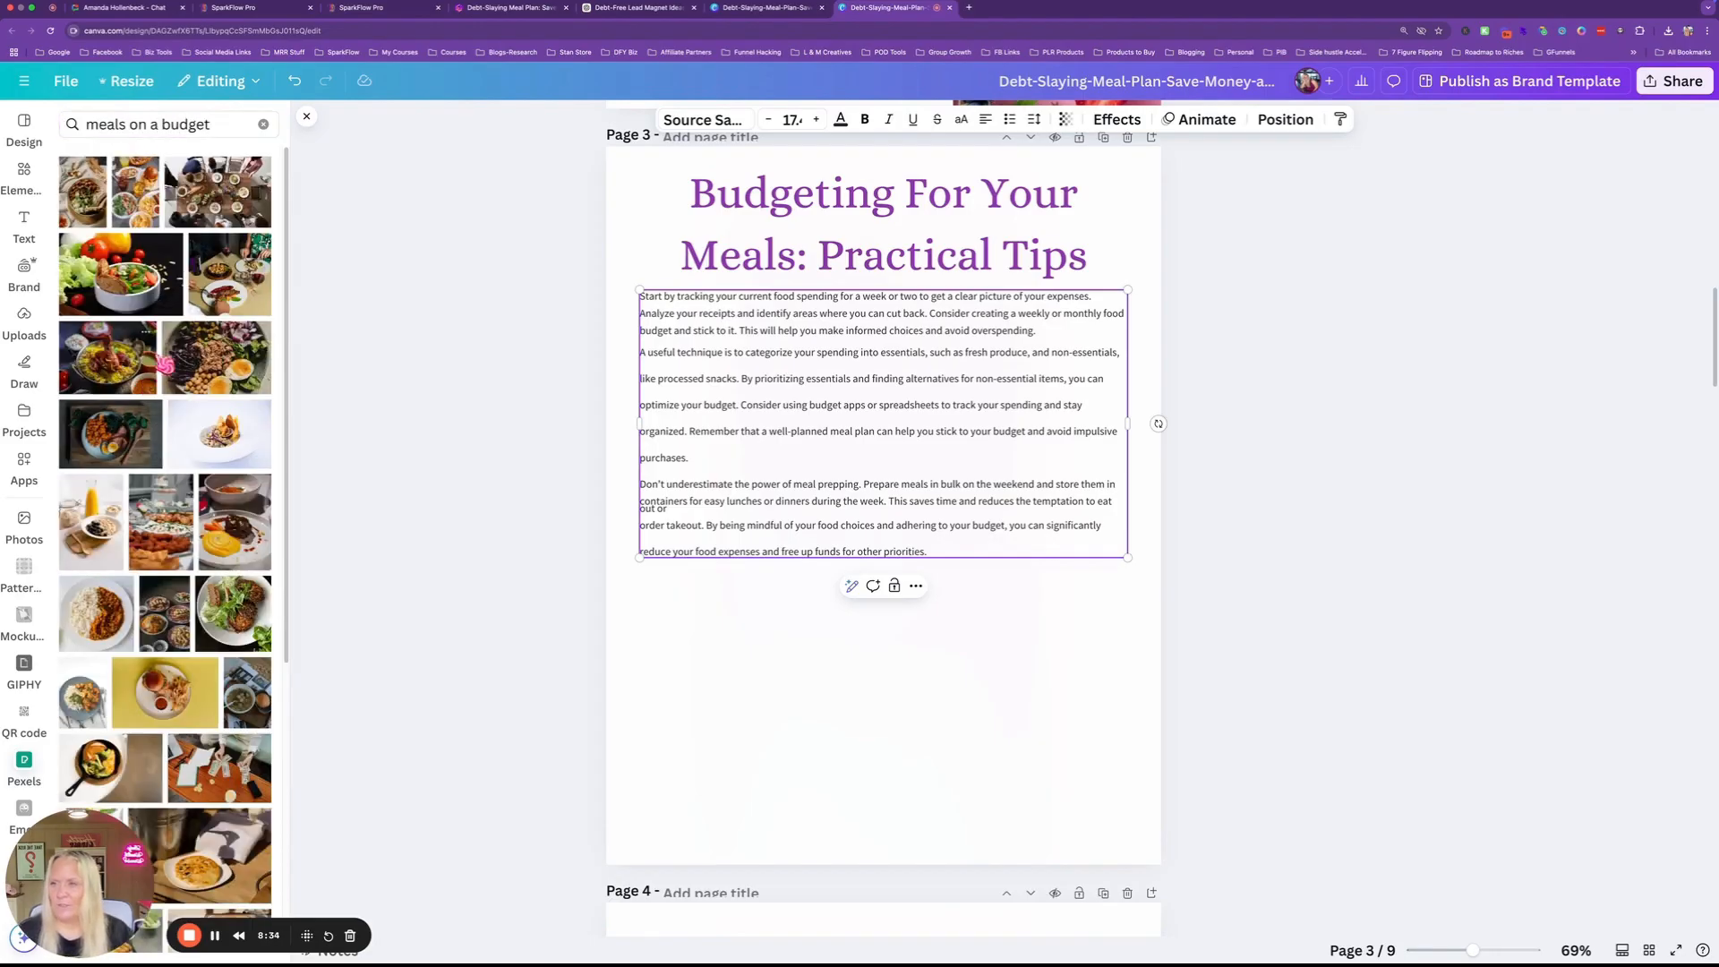
left_click_drag(121, 273, 894, 717)
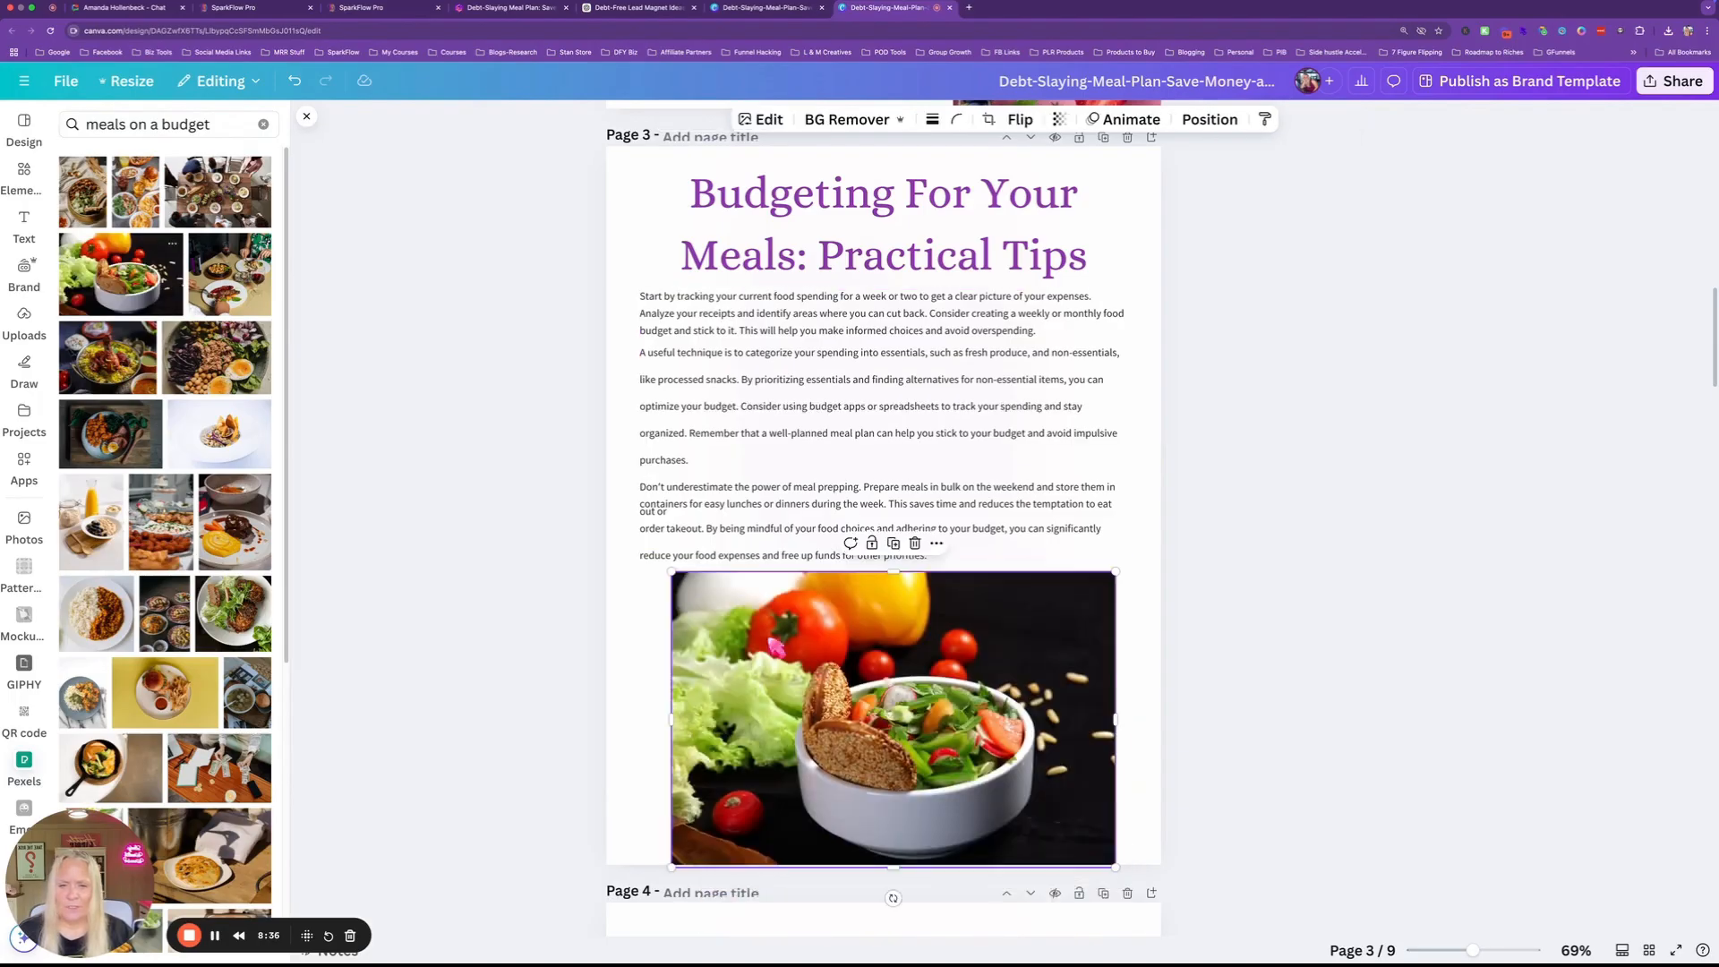
left_click_drag(1117, 717, 1162, 725)
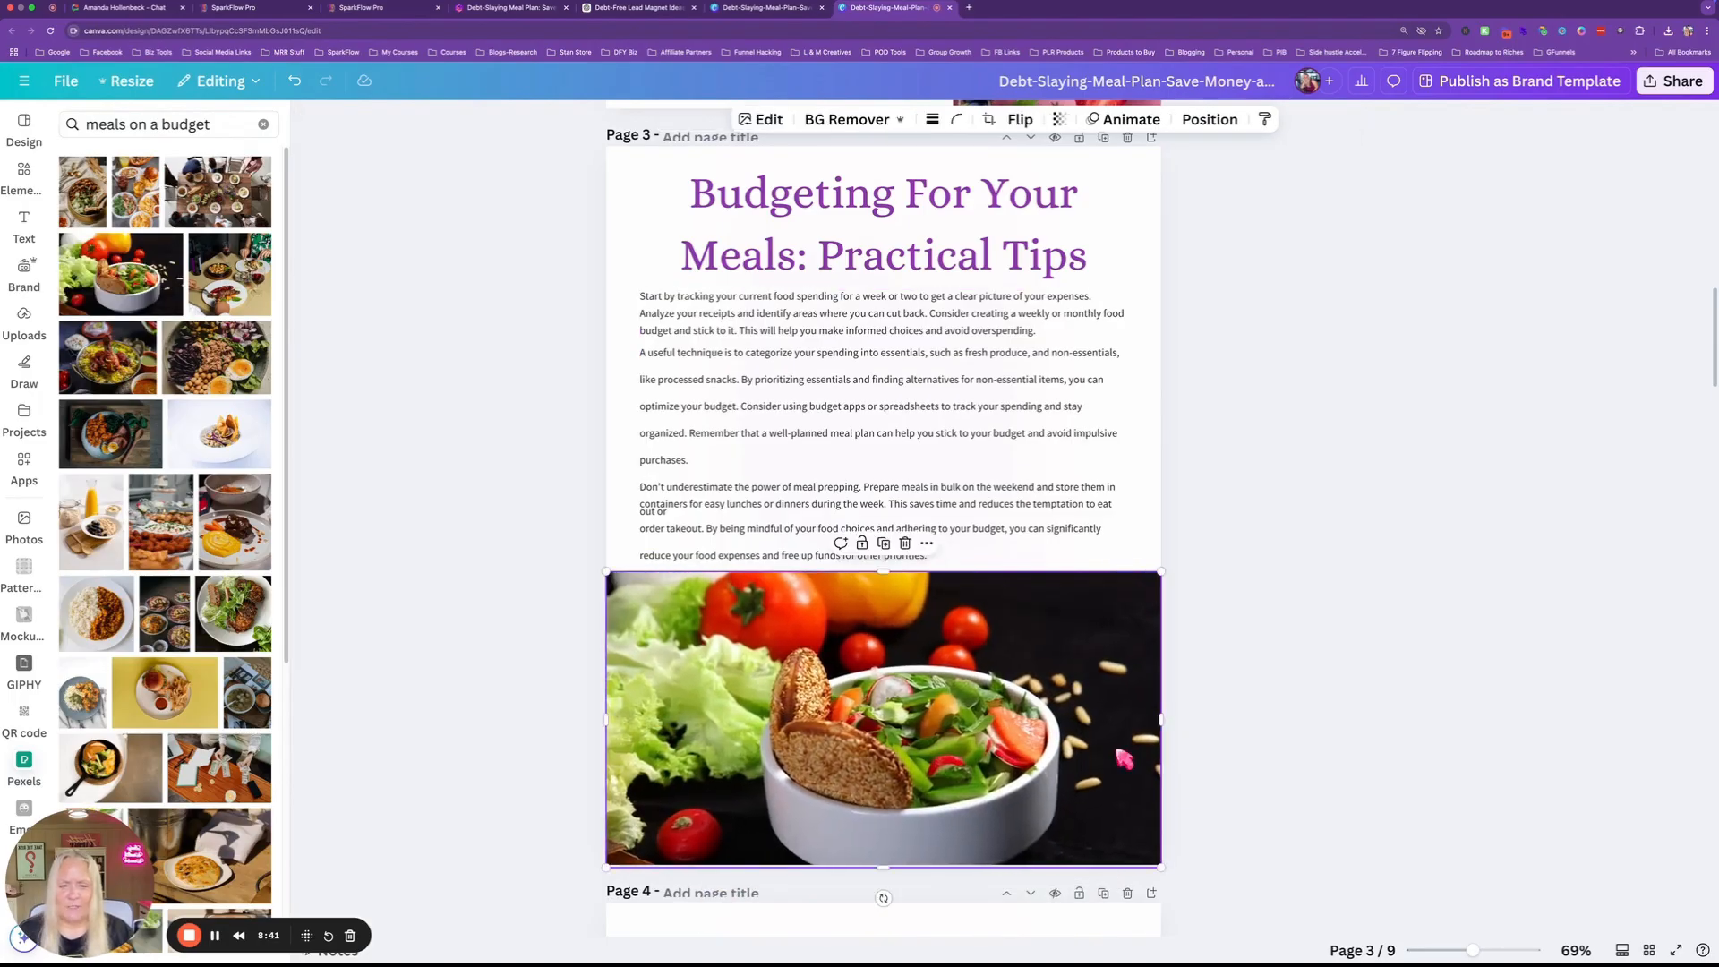
left_click(1298, 775)
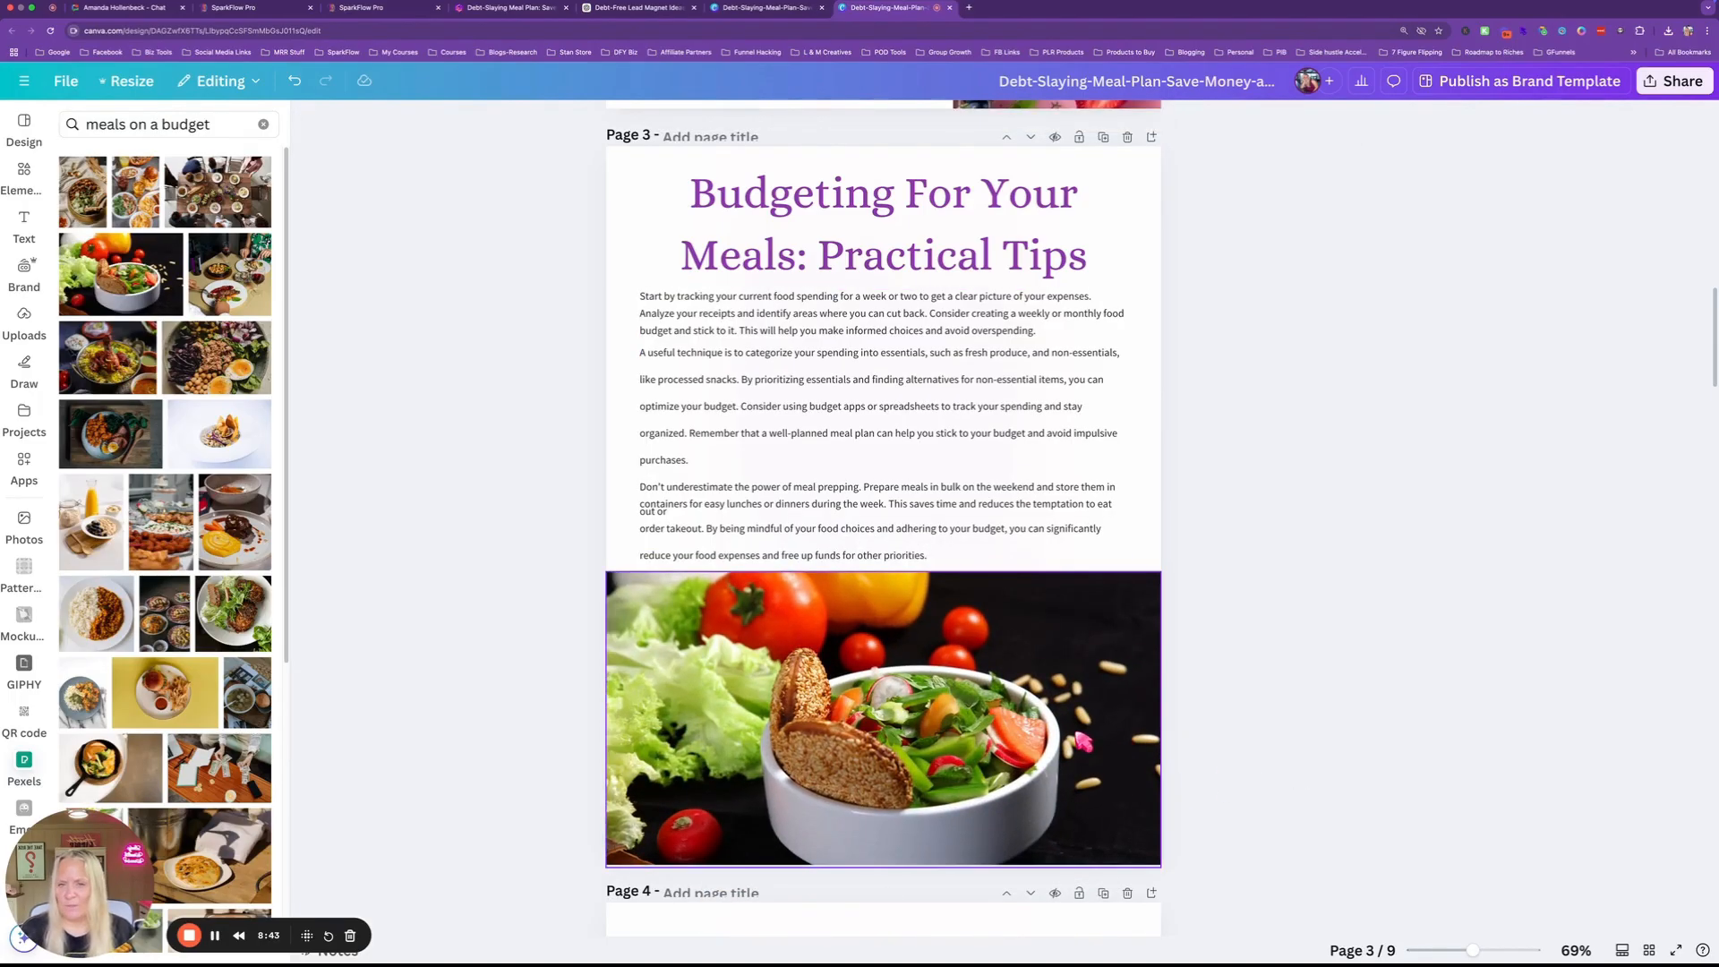
scroll(1108, 449, "up", 15)
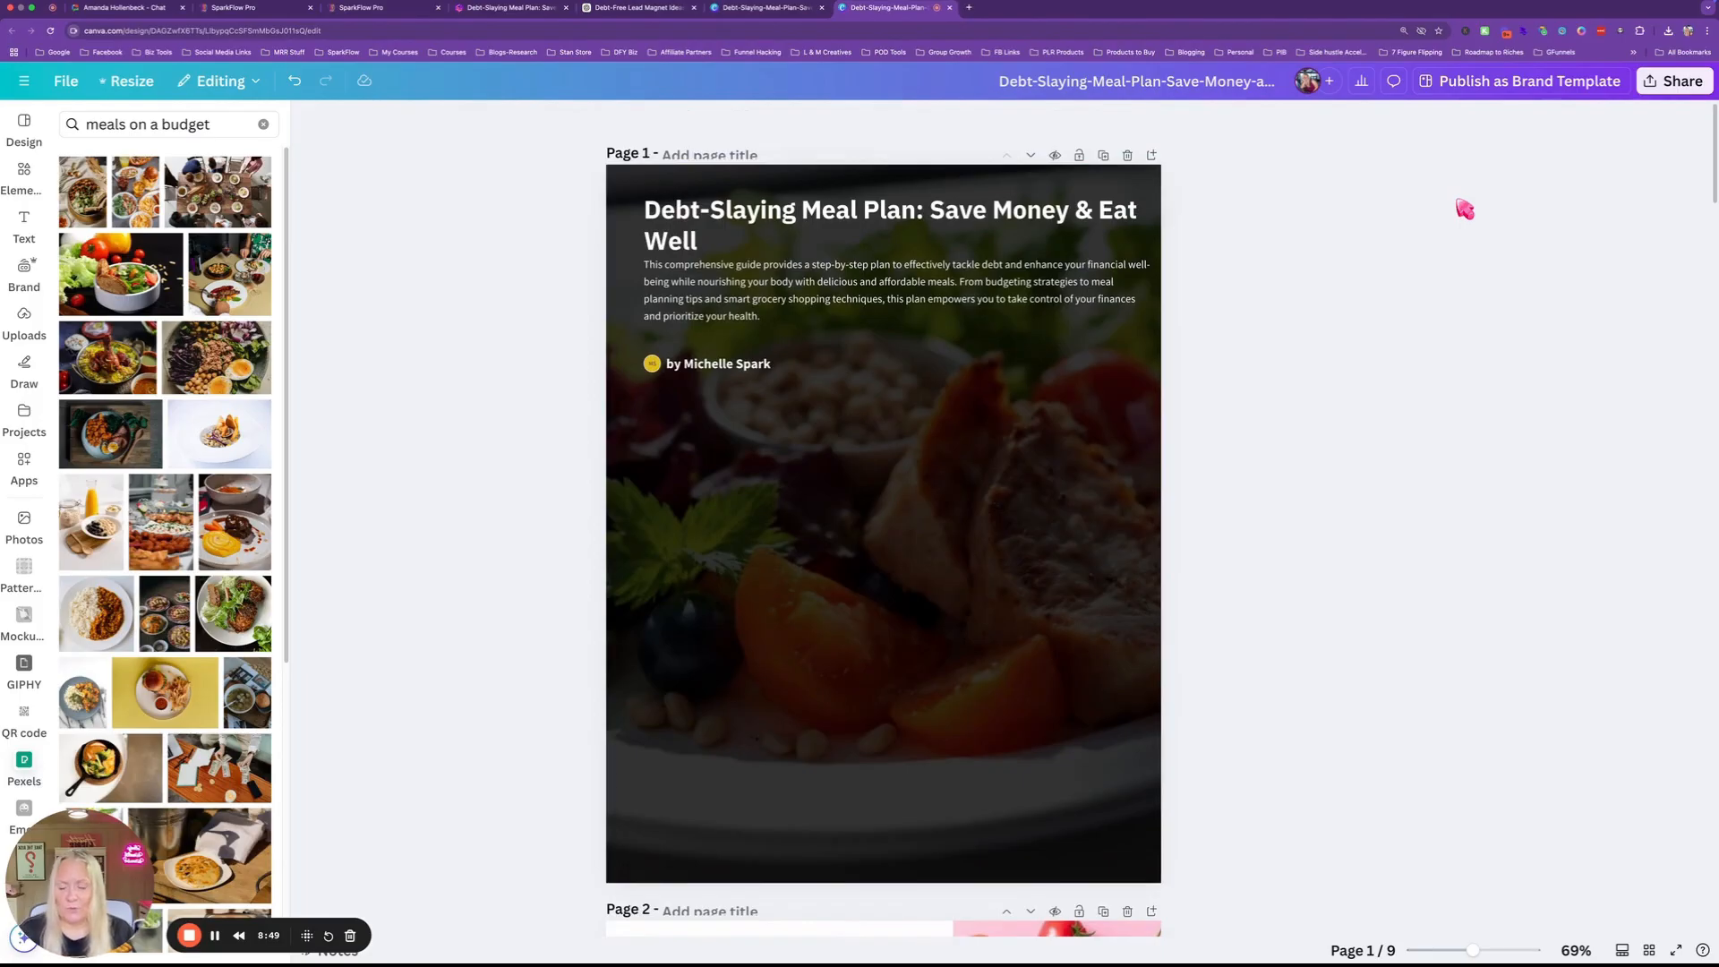
Back in Gamma, close the Debt-Slaying Meal Plan share options and return to the gammas list.
left_click(564, 9)
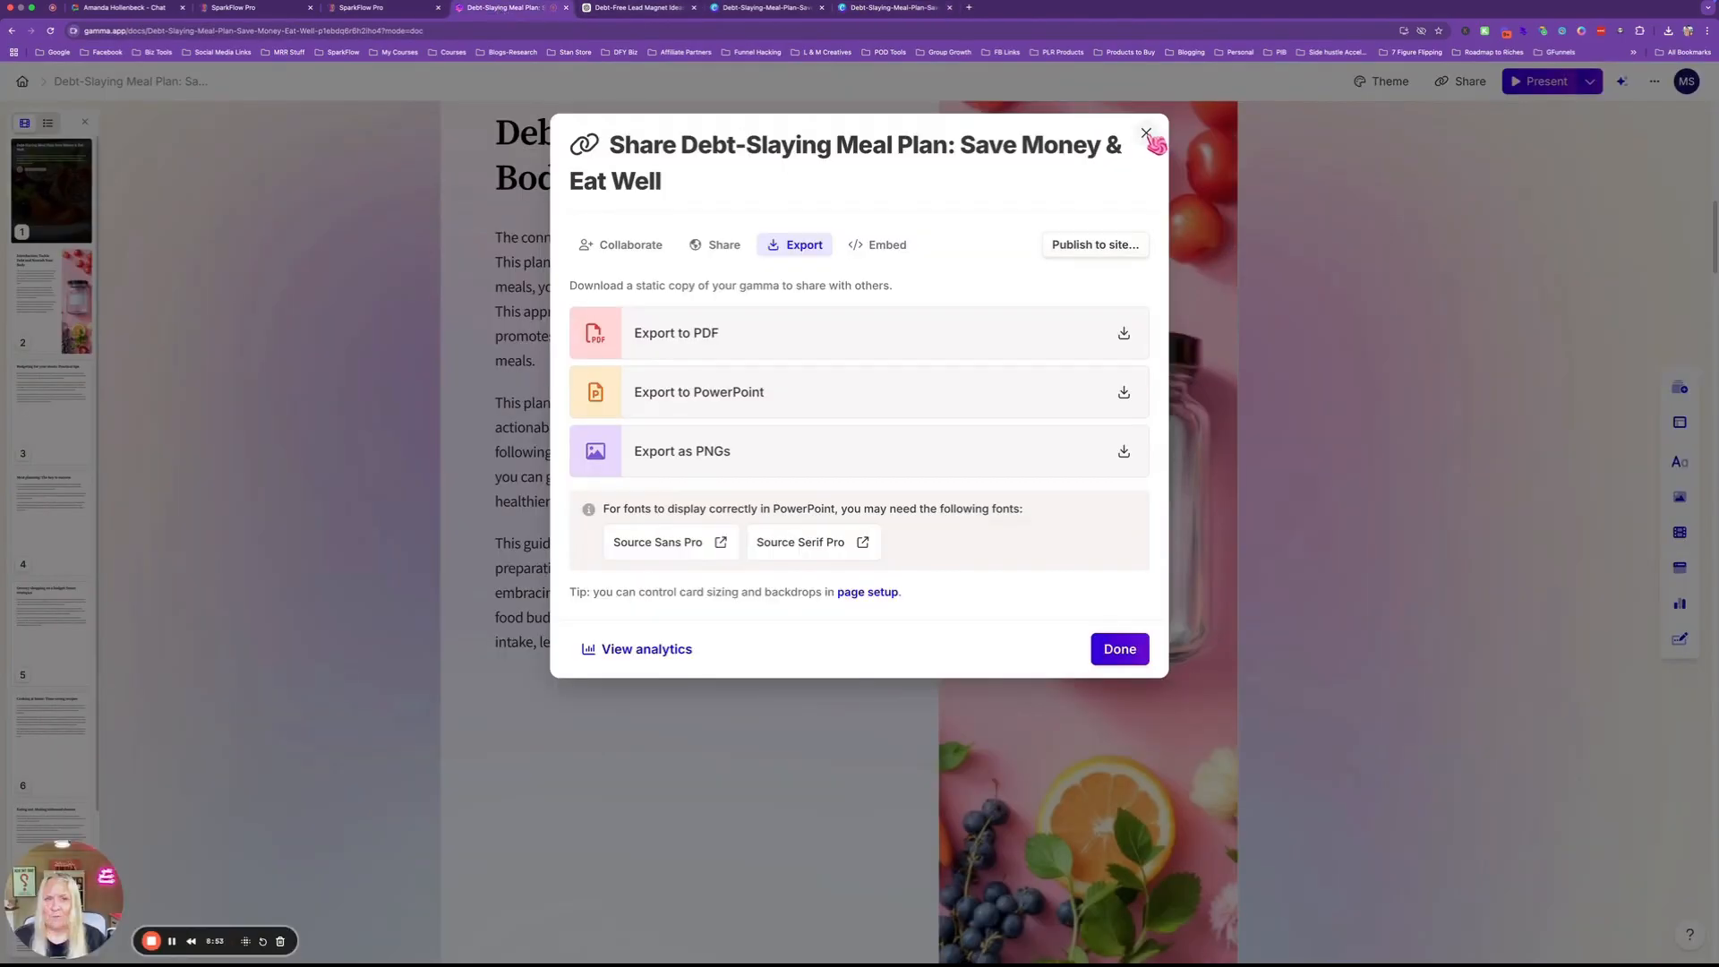
left_click(1146, 134)
left_click(24, 84)
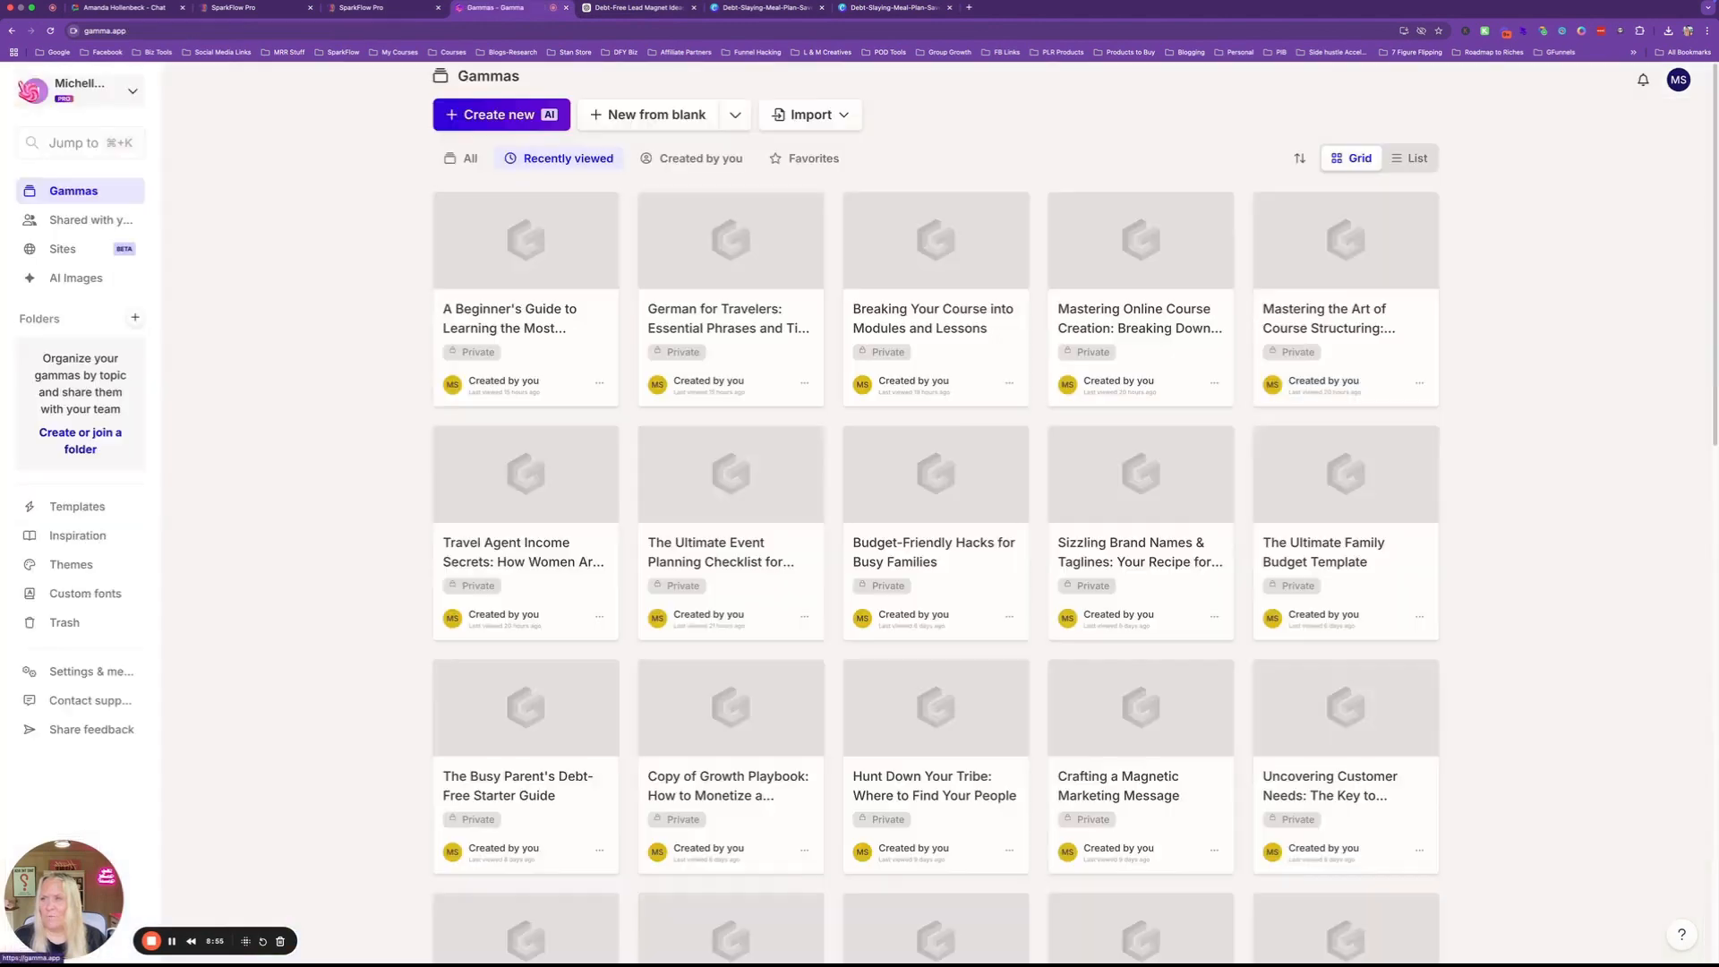
Generate an outline from the pasted meal budgeting prompt, choosing detailed text per card.
left_click(501, 118)
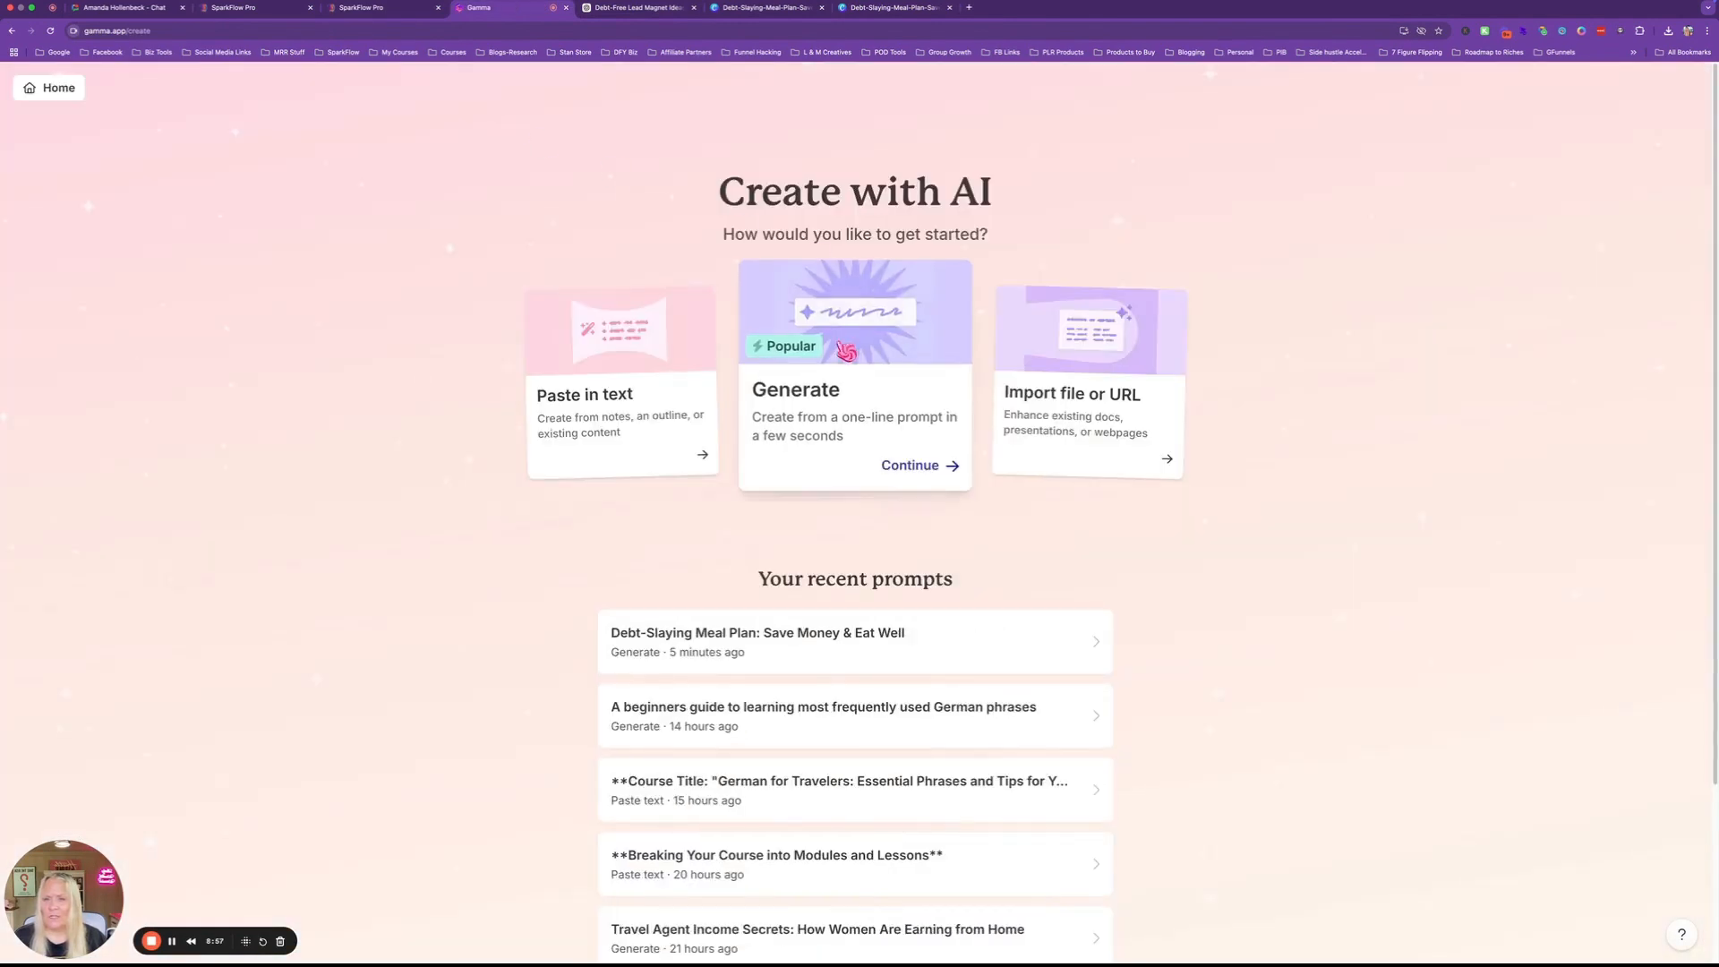
left_click(803, 387)
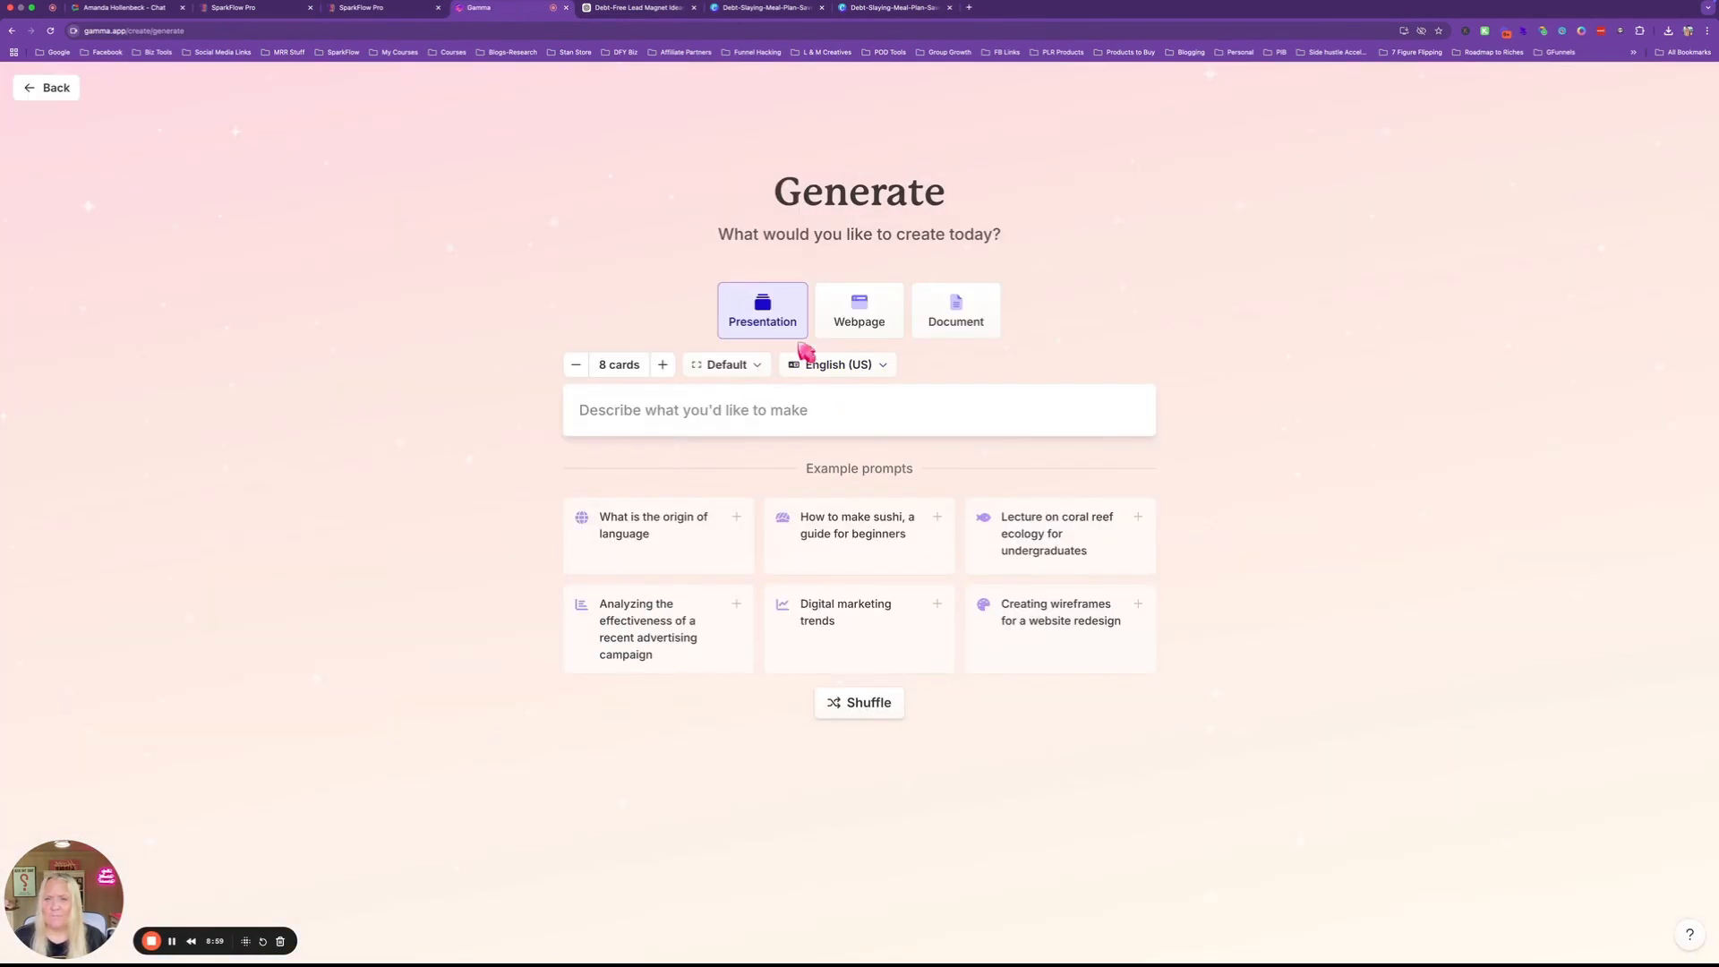
left_click(678, 400)
type("Budgeting for your meals: Practical tips")
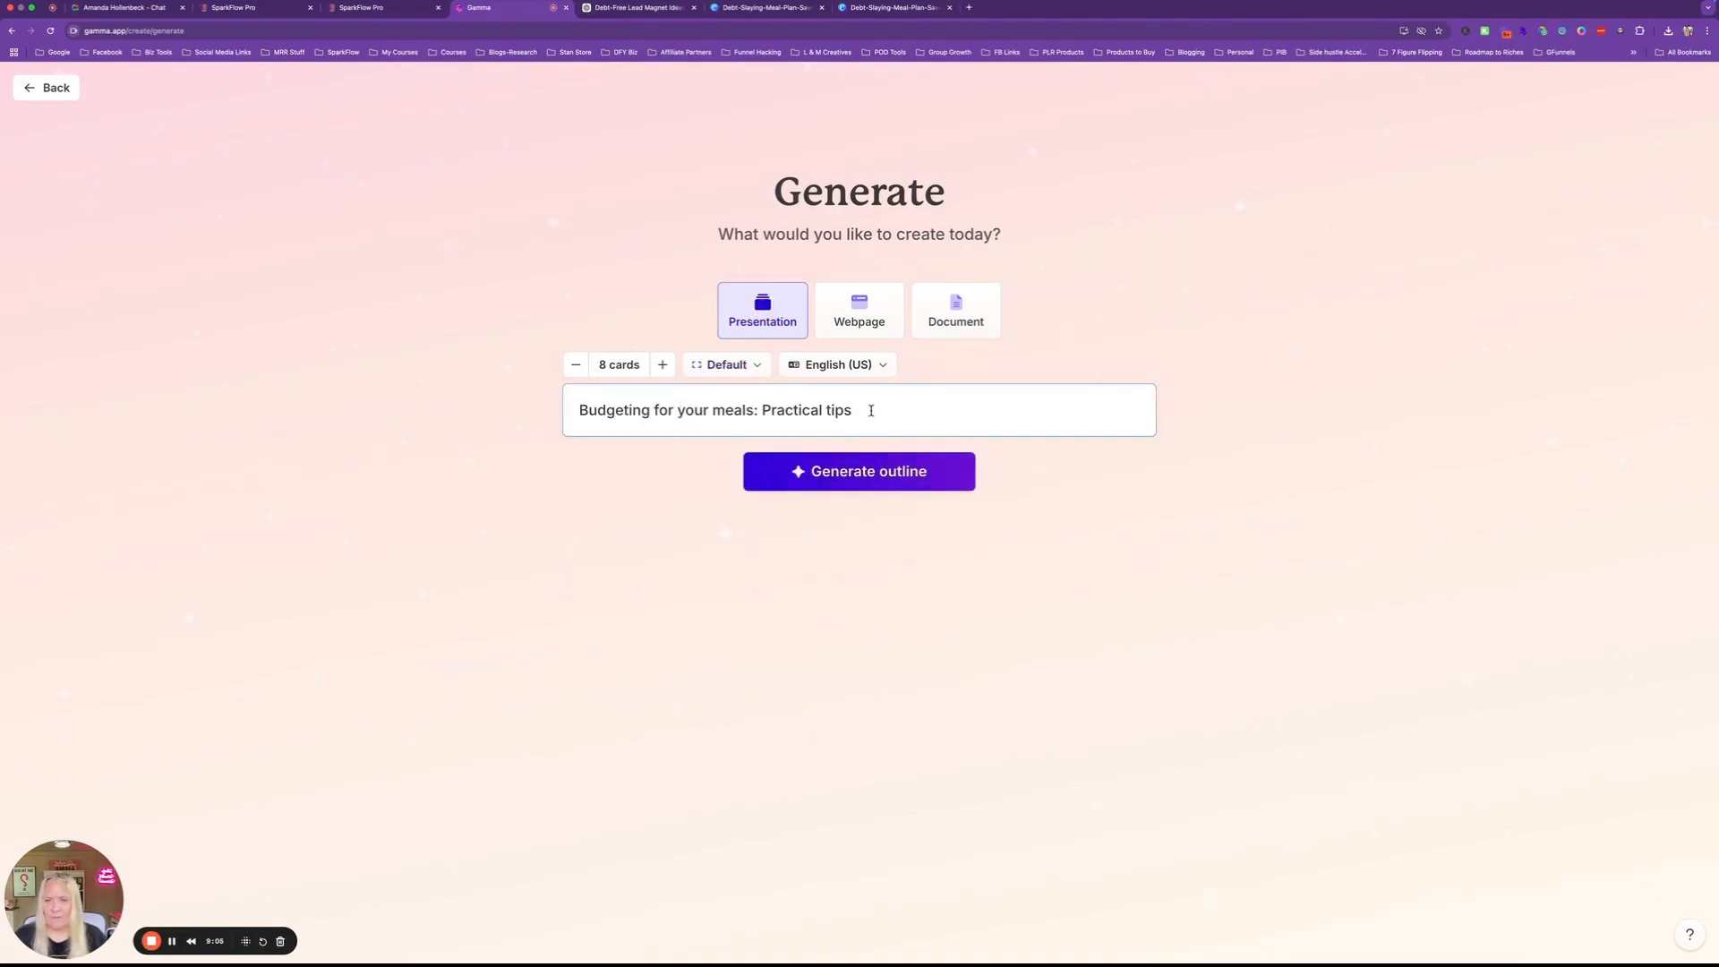
left_click(860, 478)
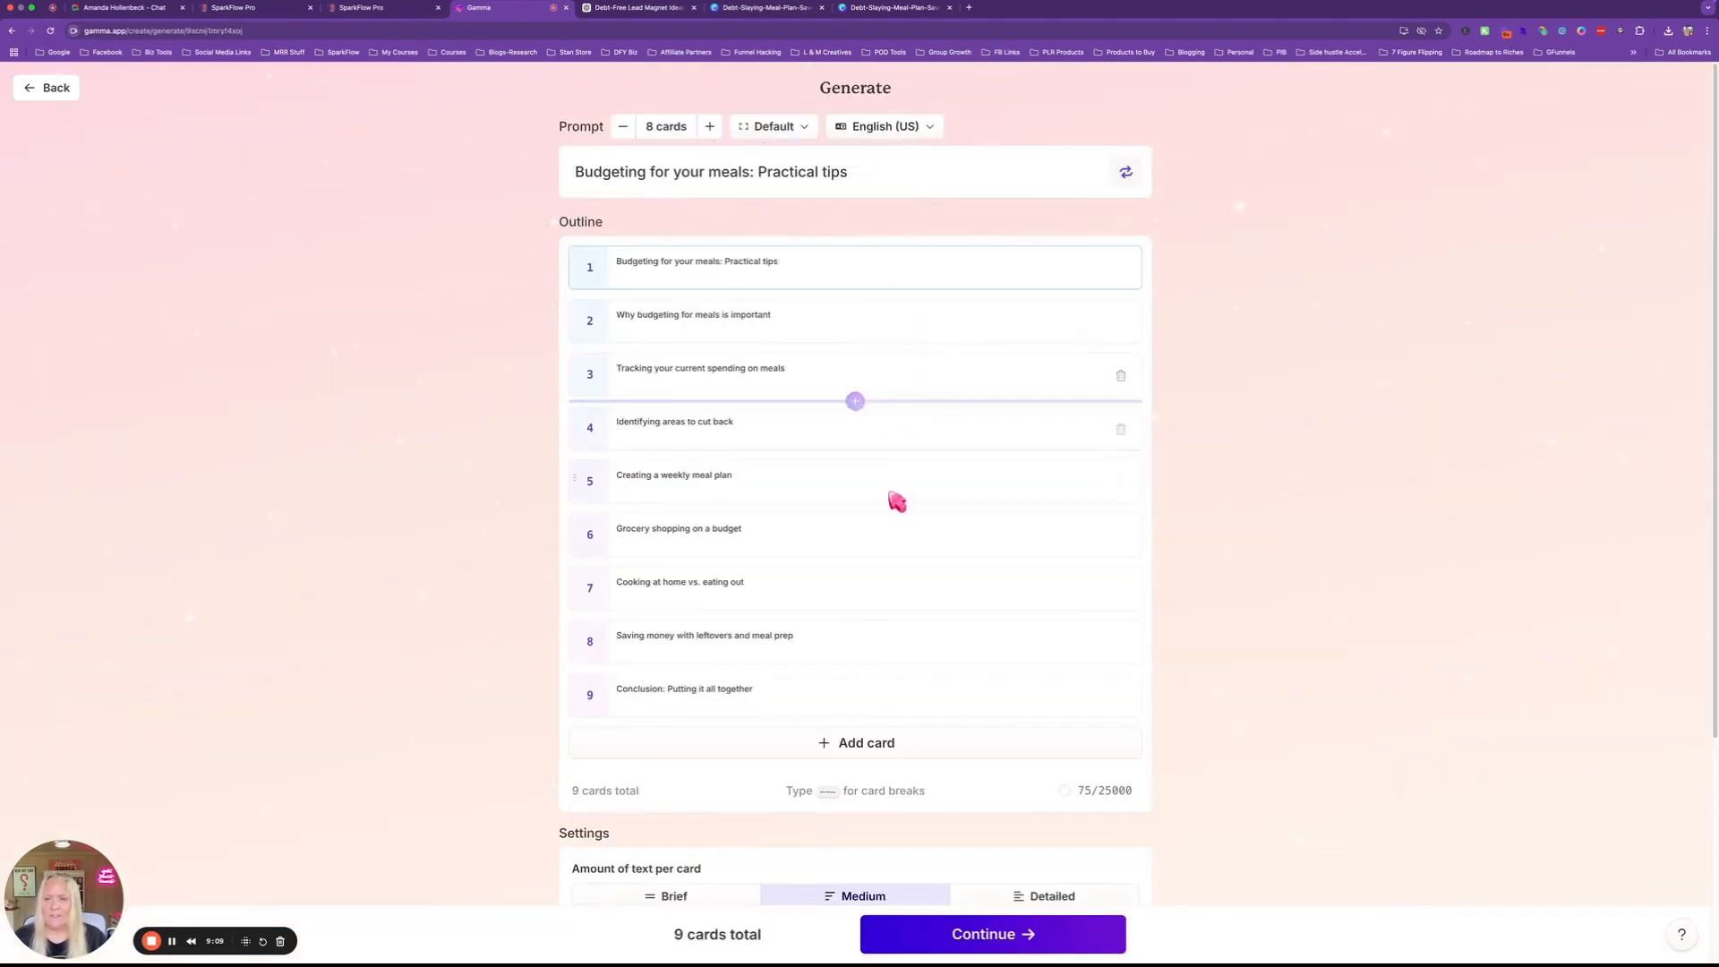
scroll(892, 499, "down", 4)
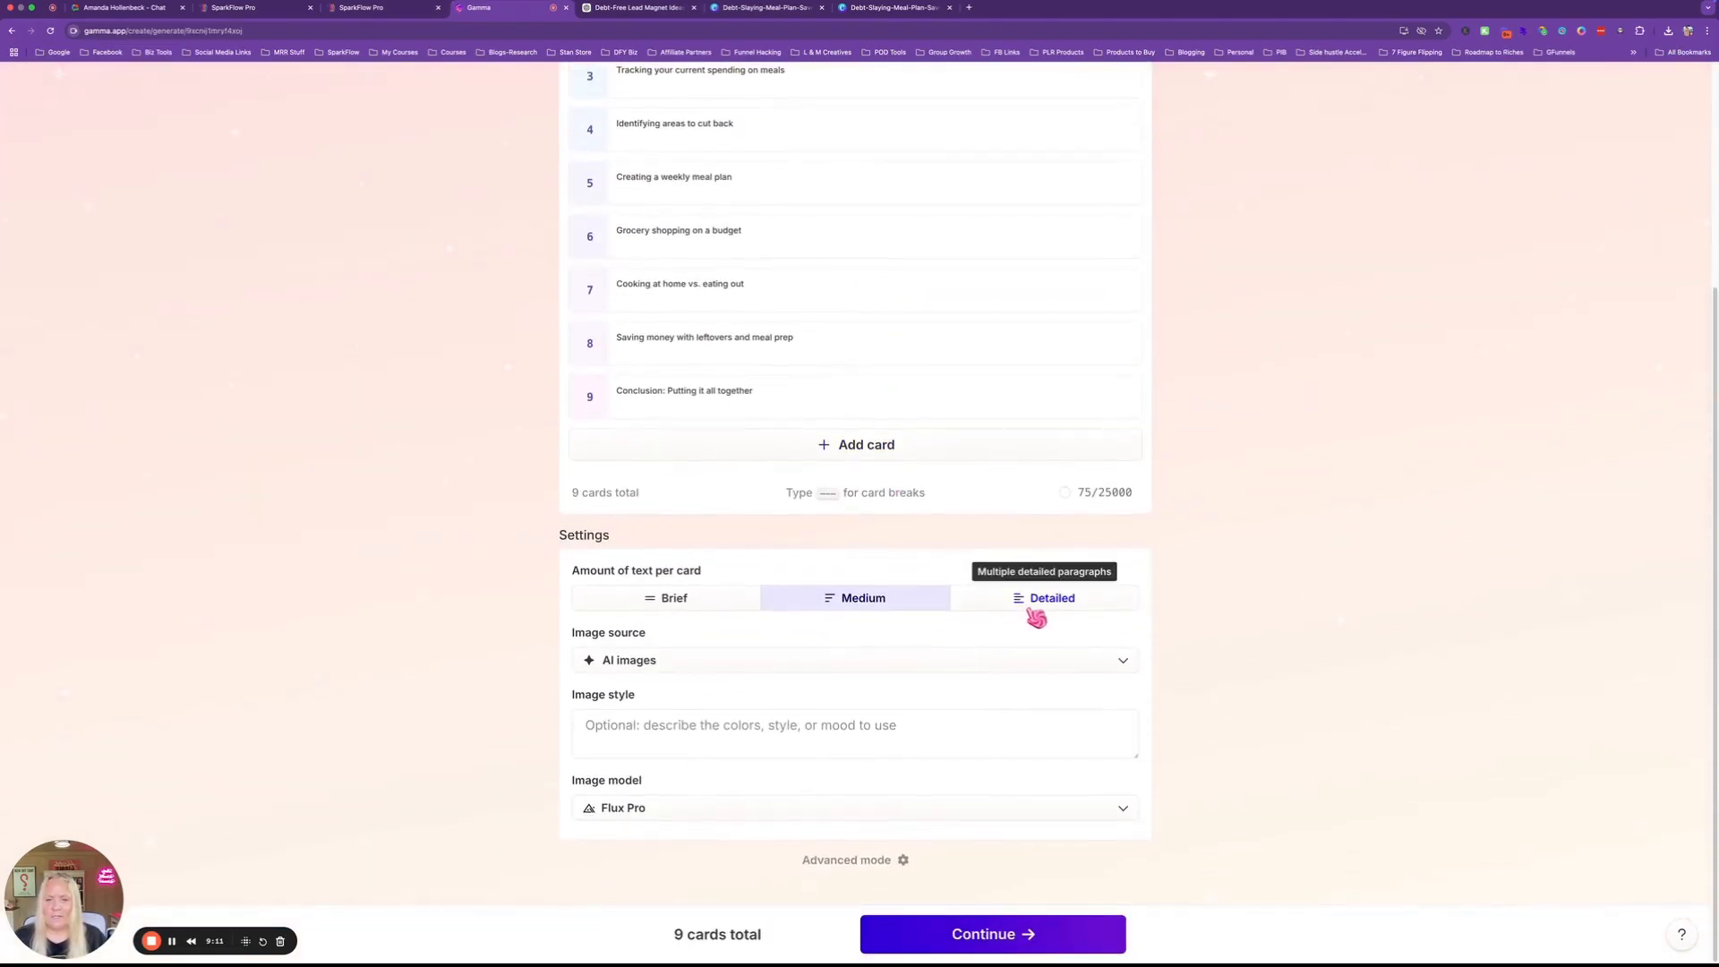
left_click(1030, 597)
left_click(967, 932)
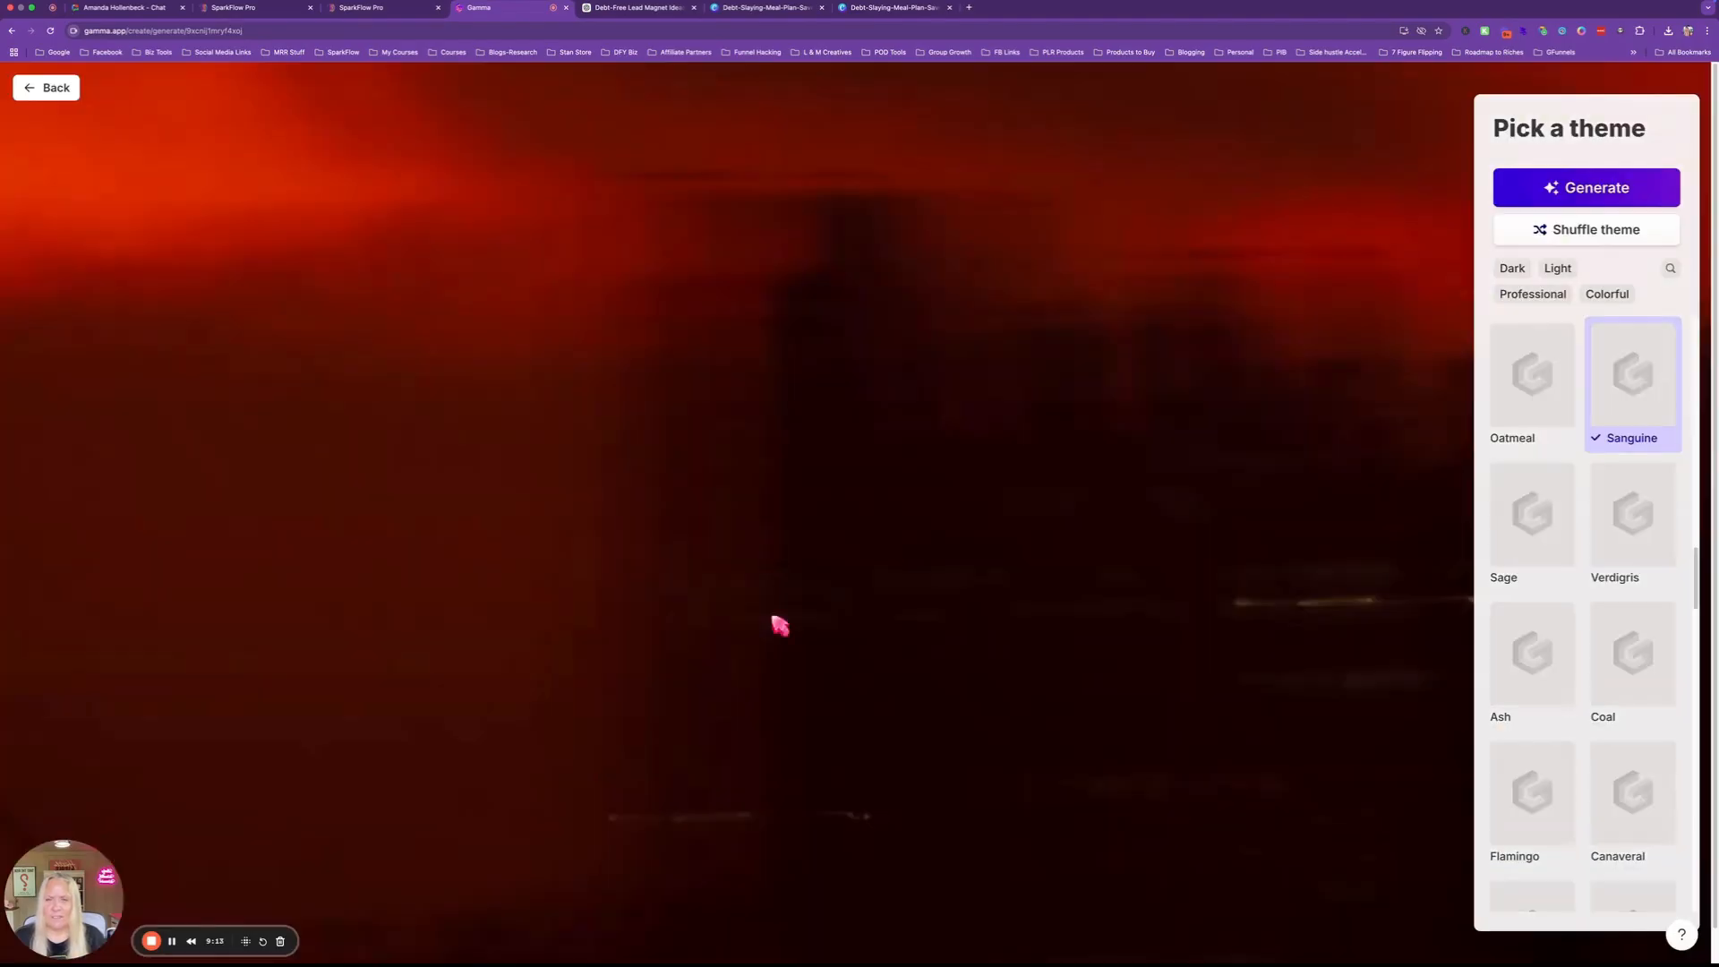
Generate the deck in the Sanguine theme and scroll through the resulting nine cards.
left_click(1580, 188)
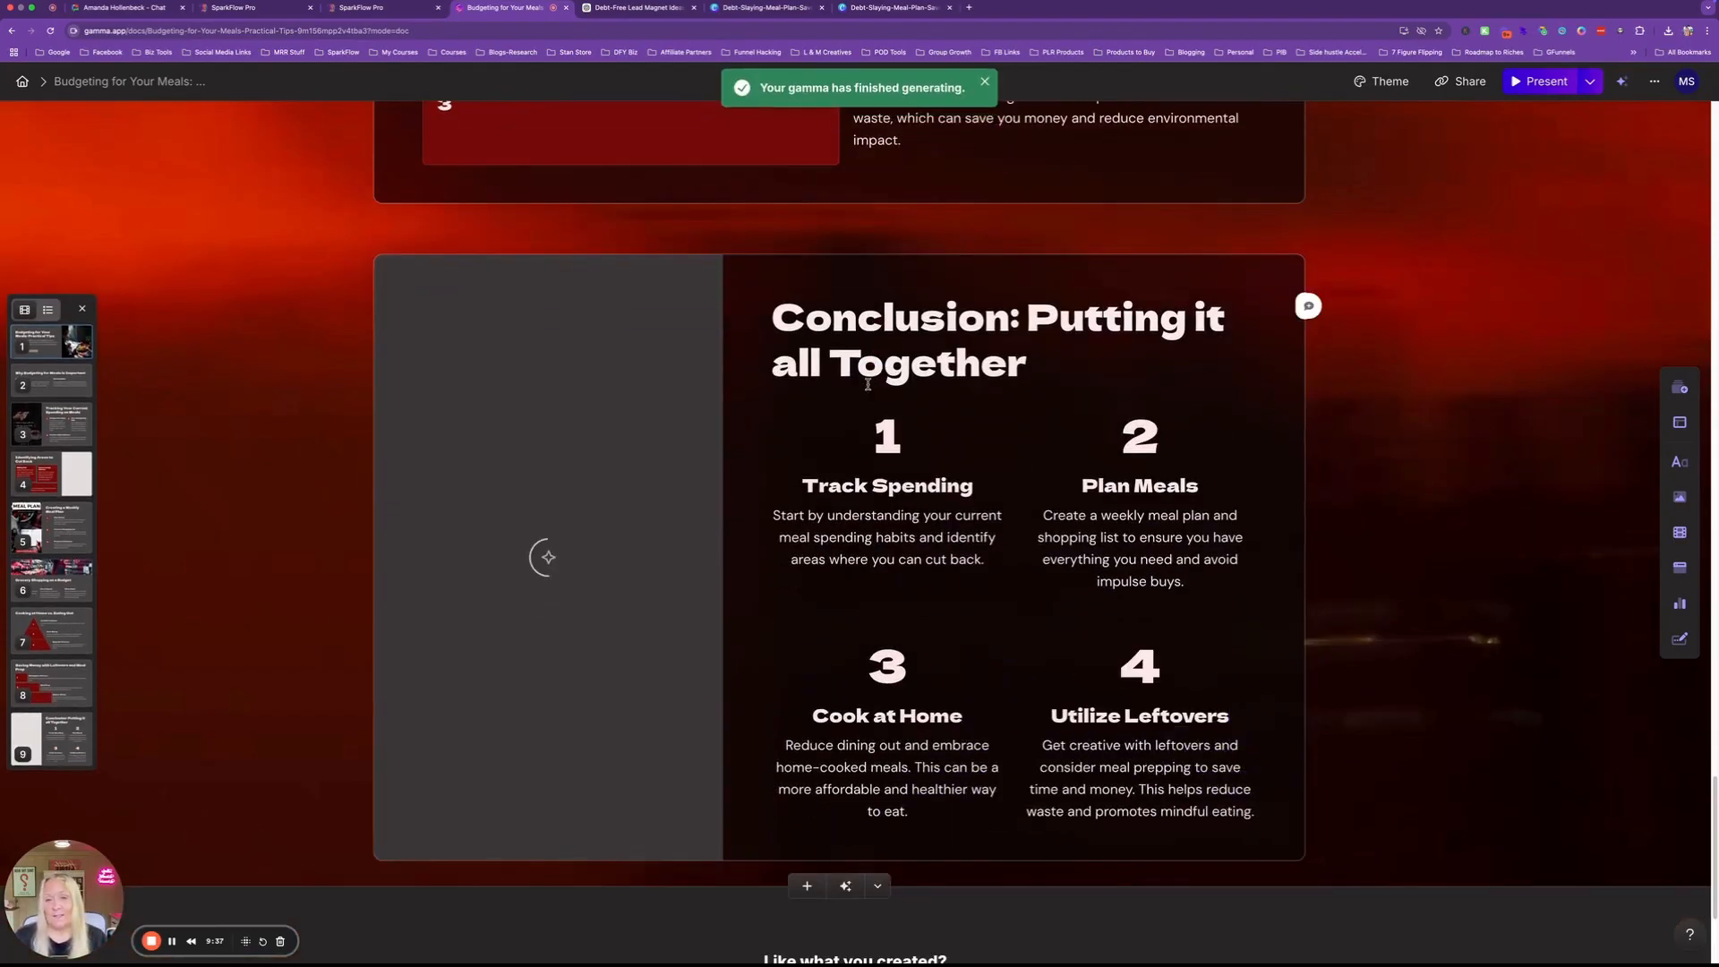
scroll(868, 384, "up", 20)
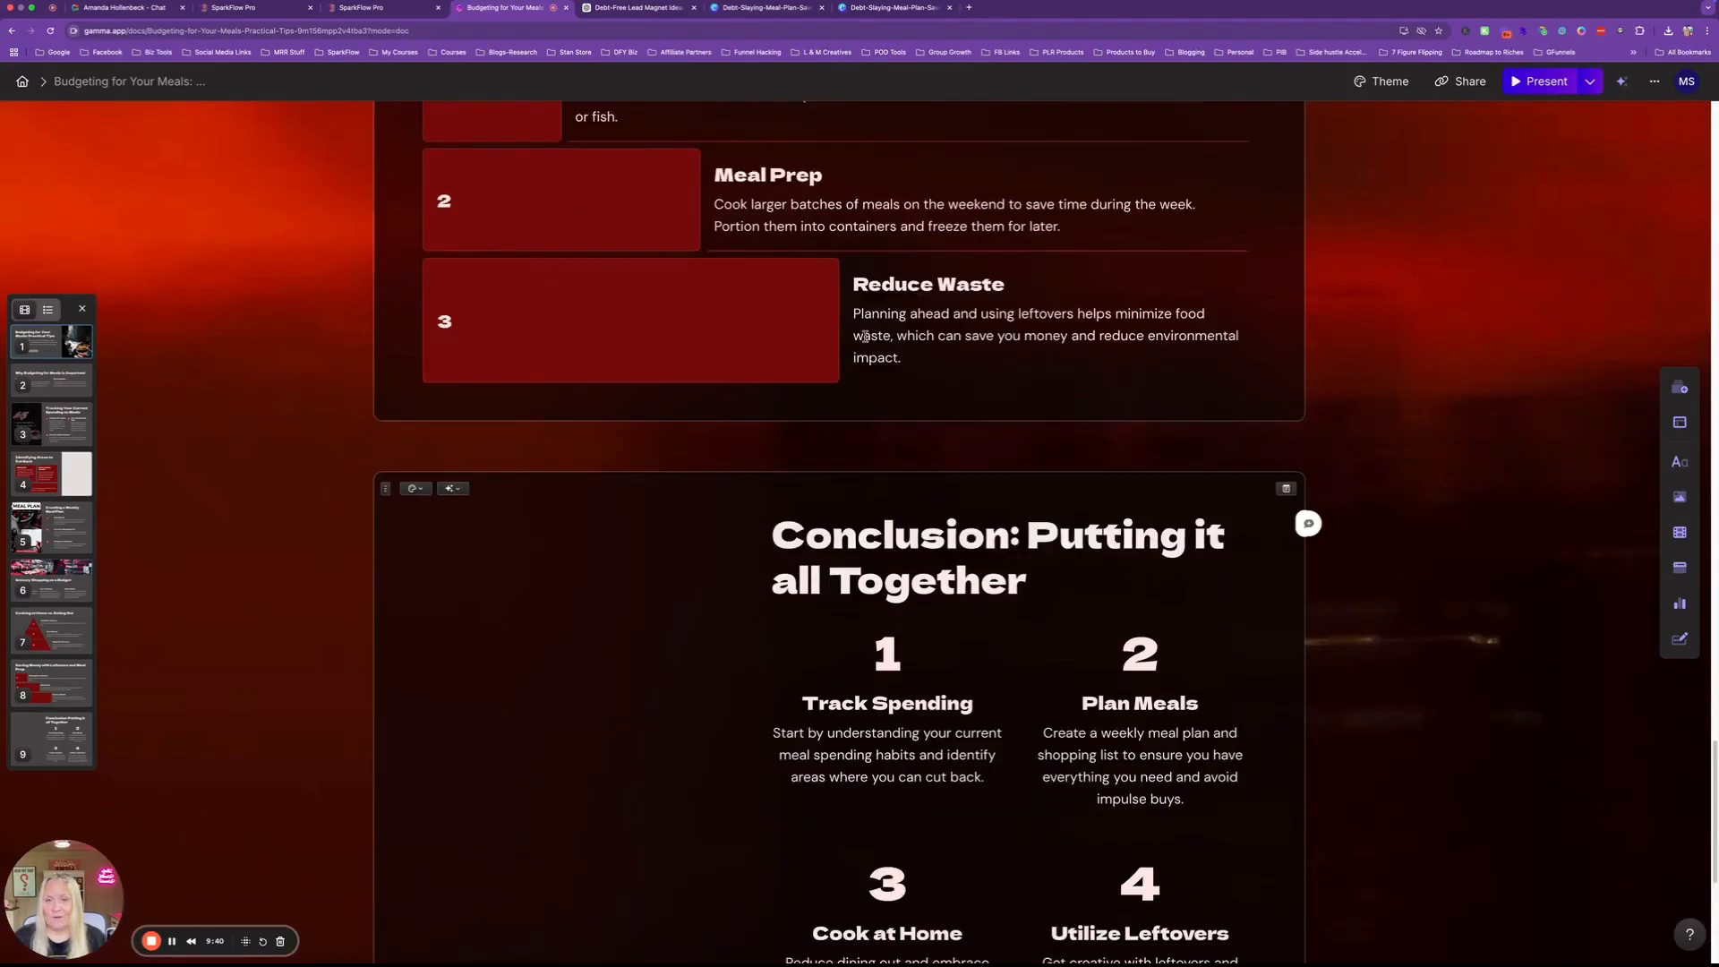
scroll(865, 337, "up", 20)
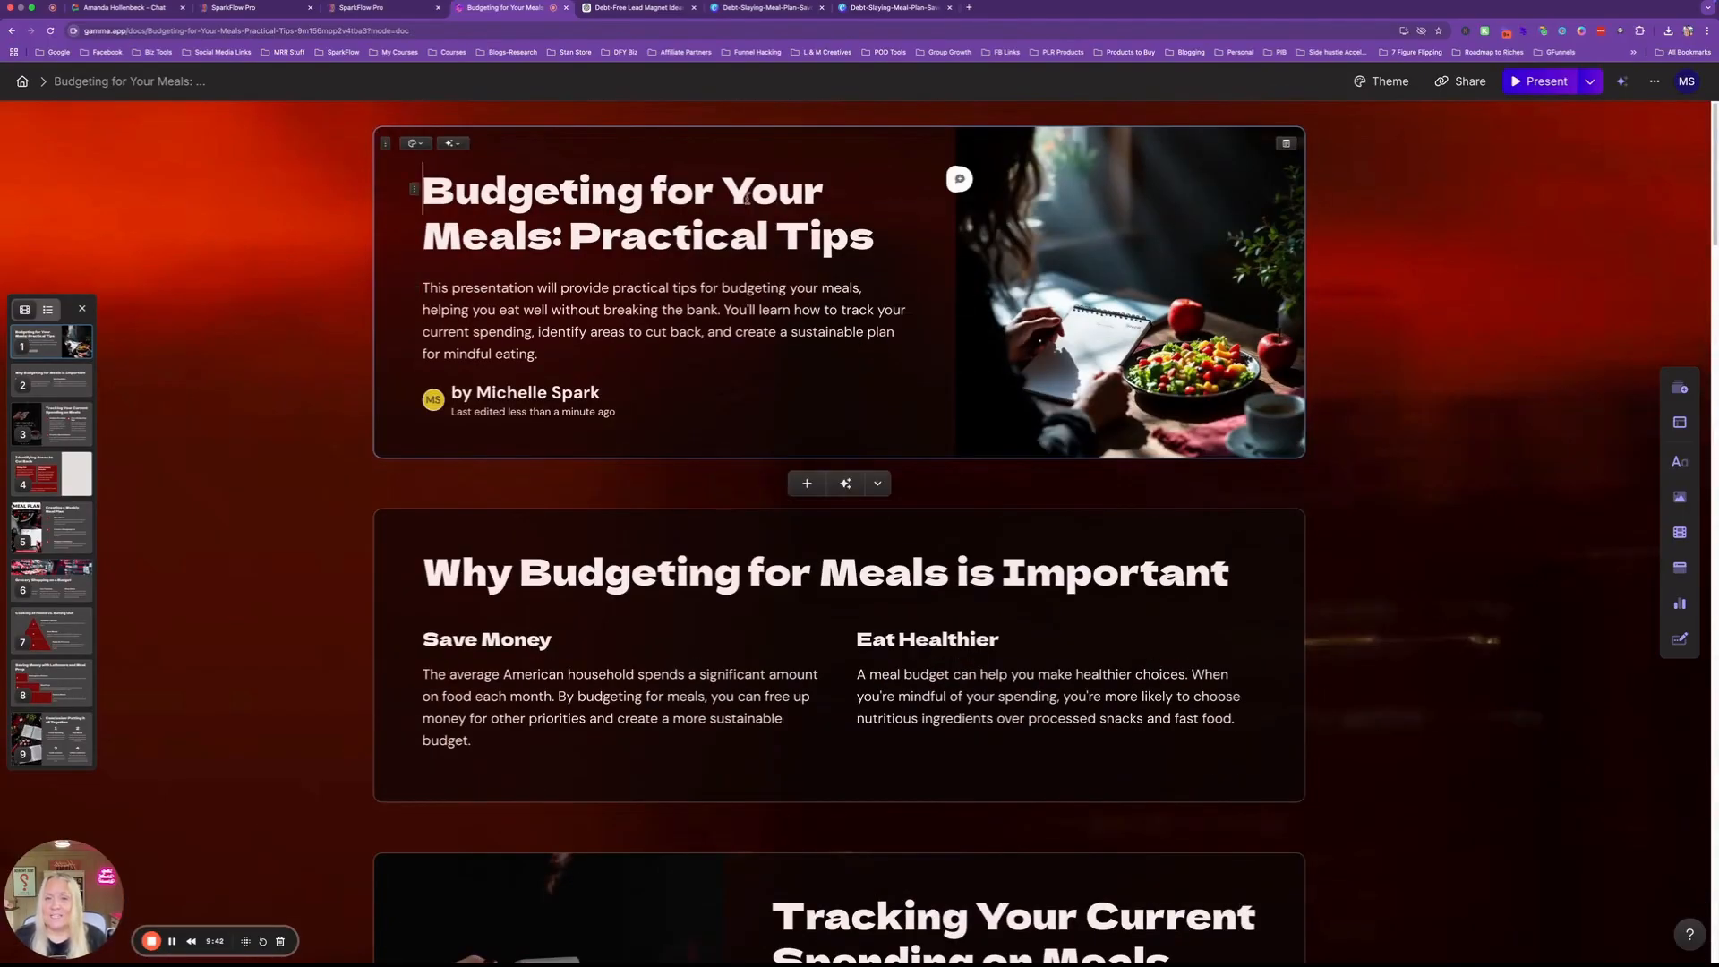
scroll(749, 320, "down", 3)
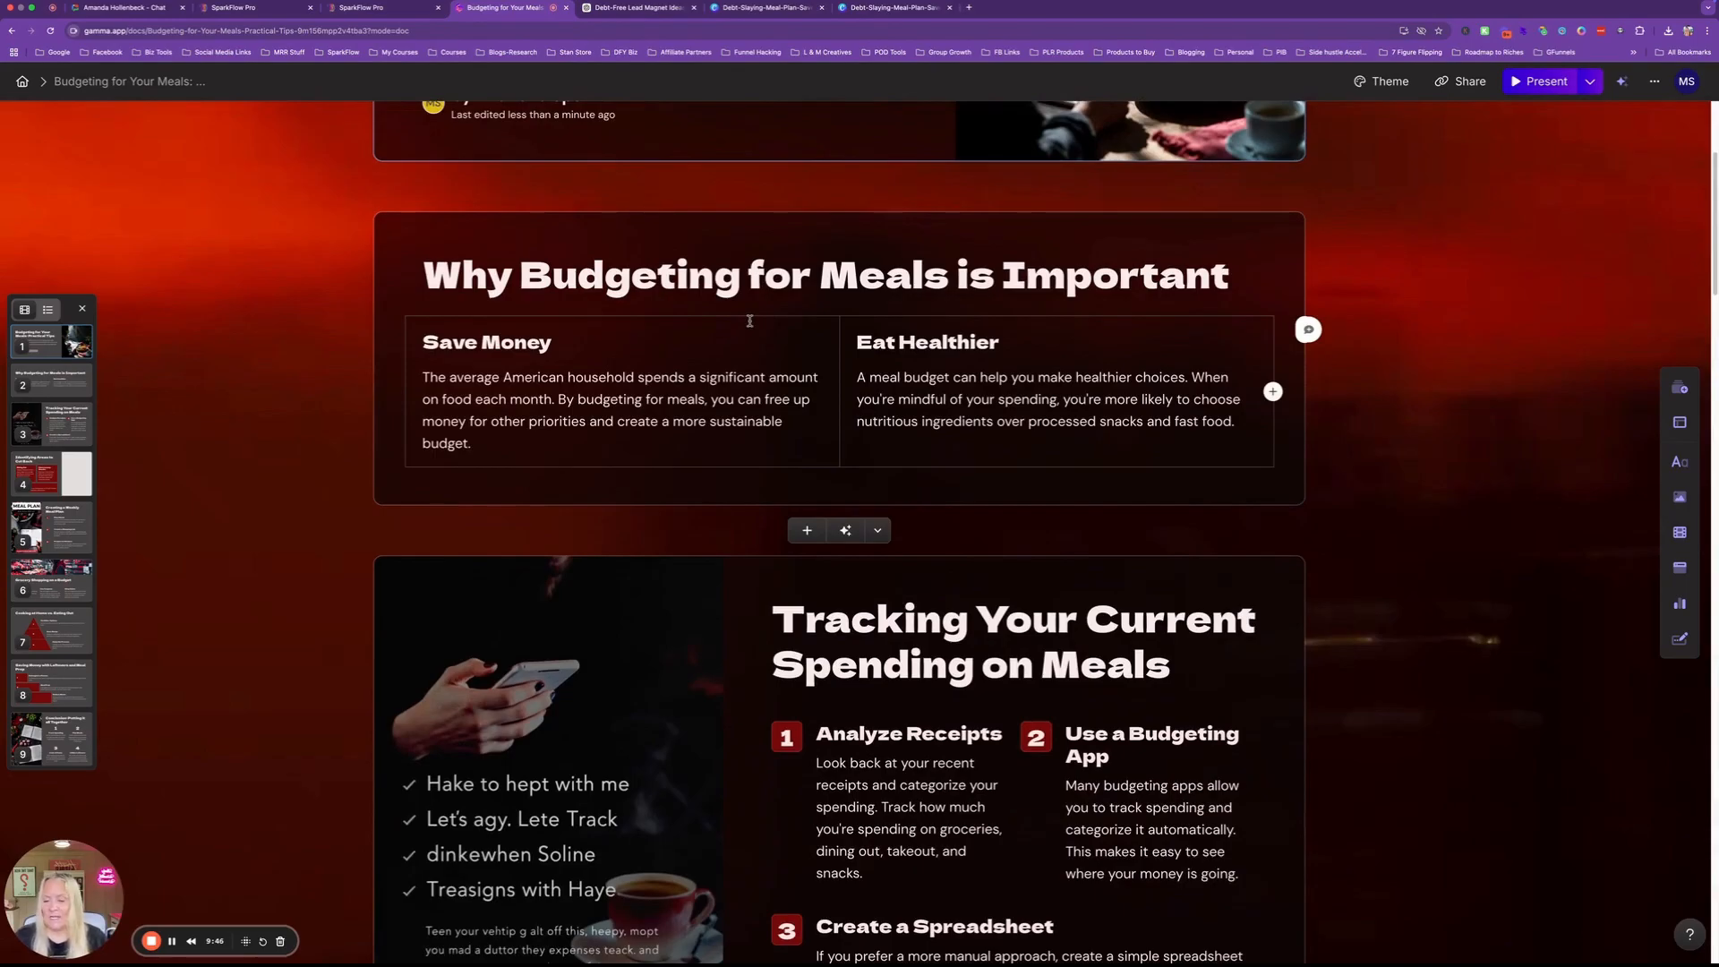
scroll(749, 320, "down", 6)
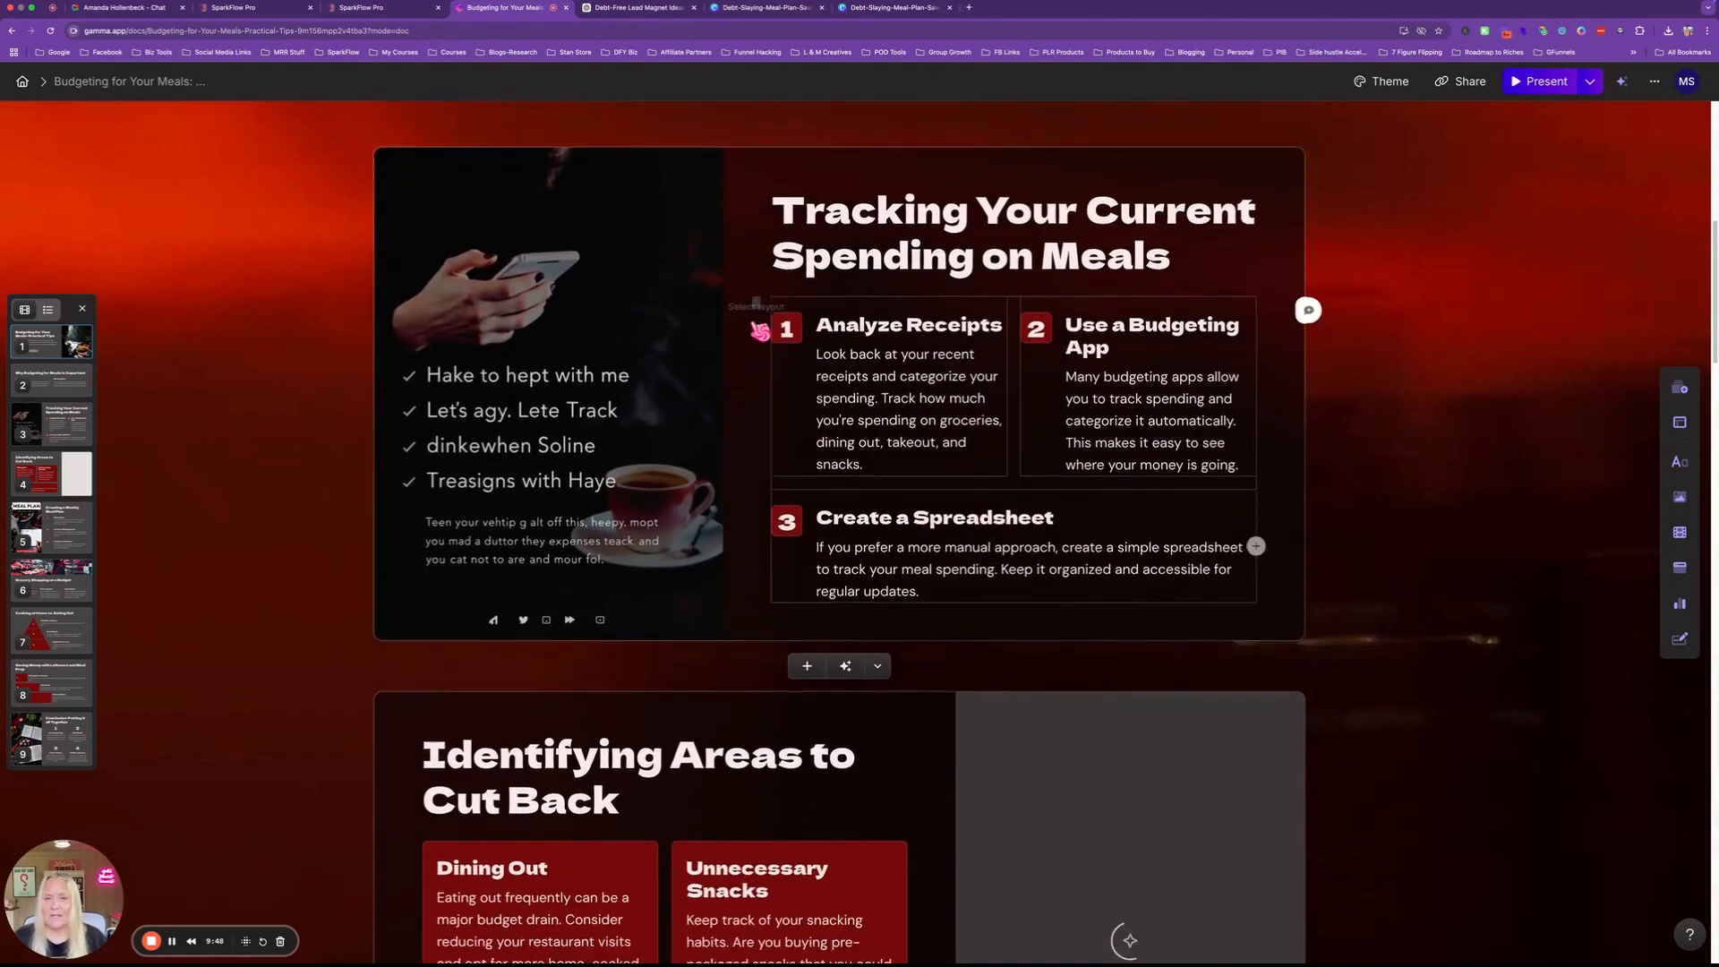
scroll(749, 319, "down", 4)
scroll(750, 320, "up", 9)
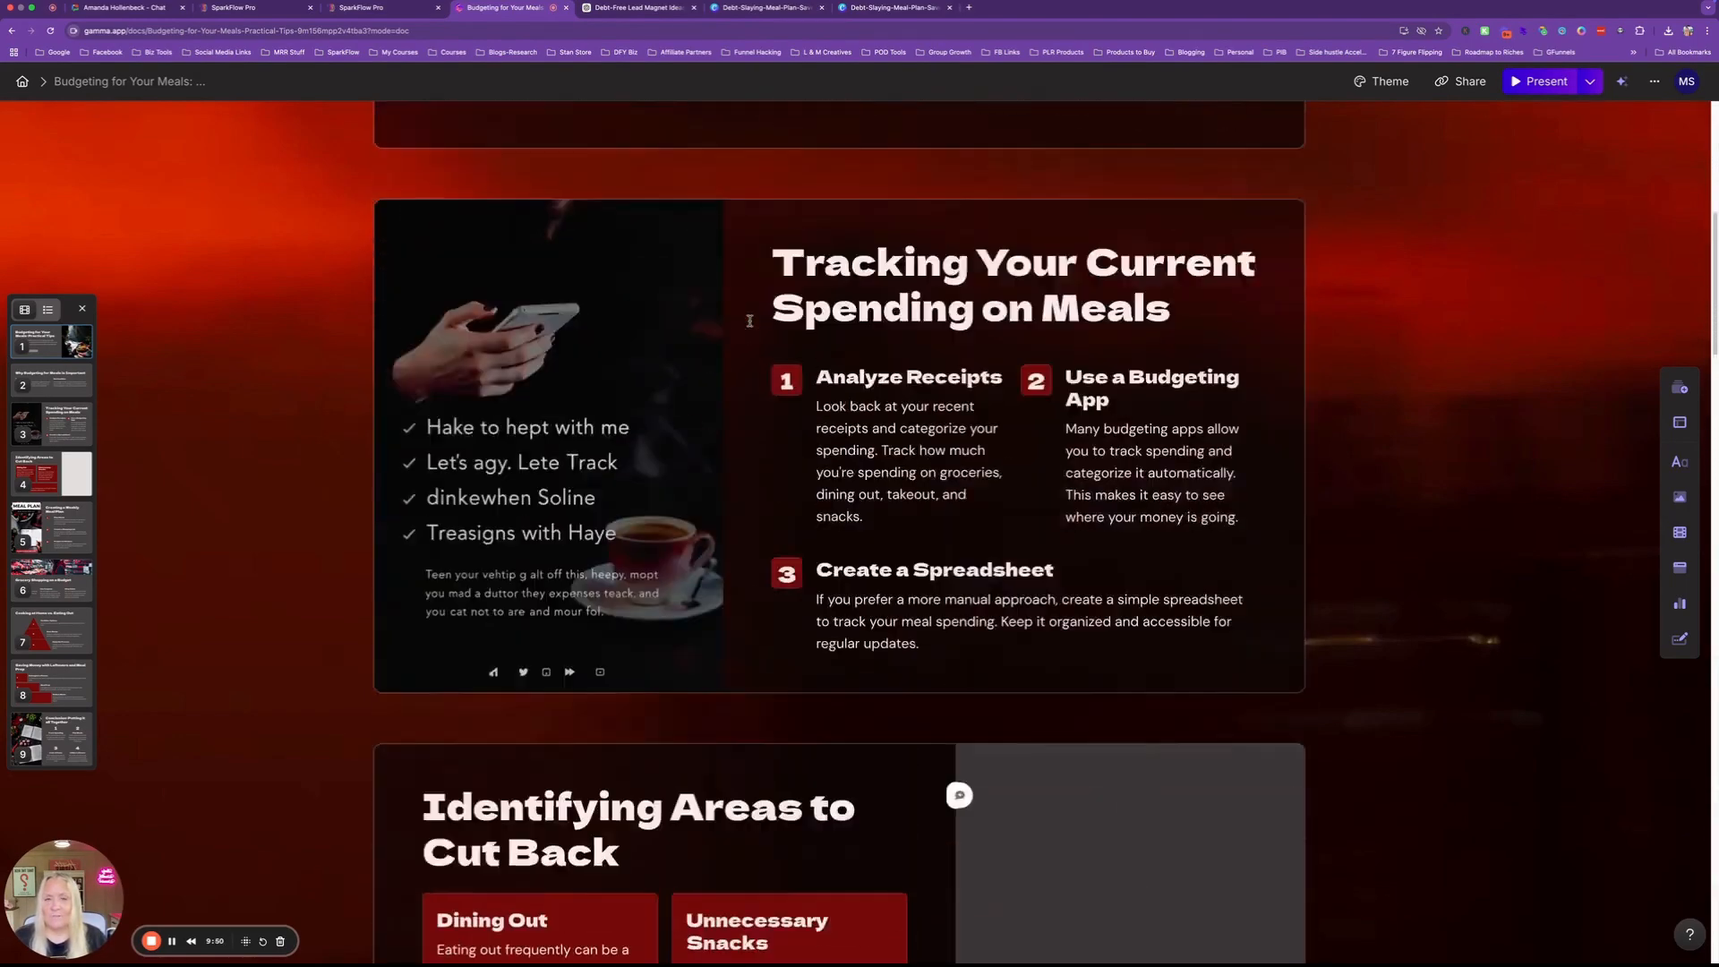
scroll(749, 319, "down", 4)
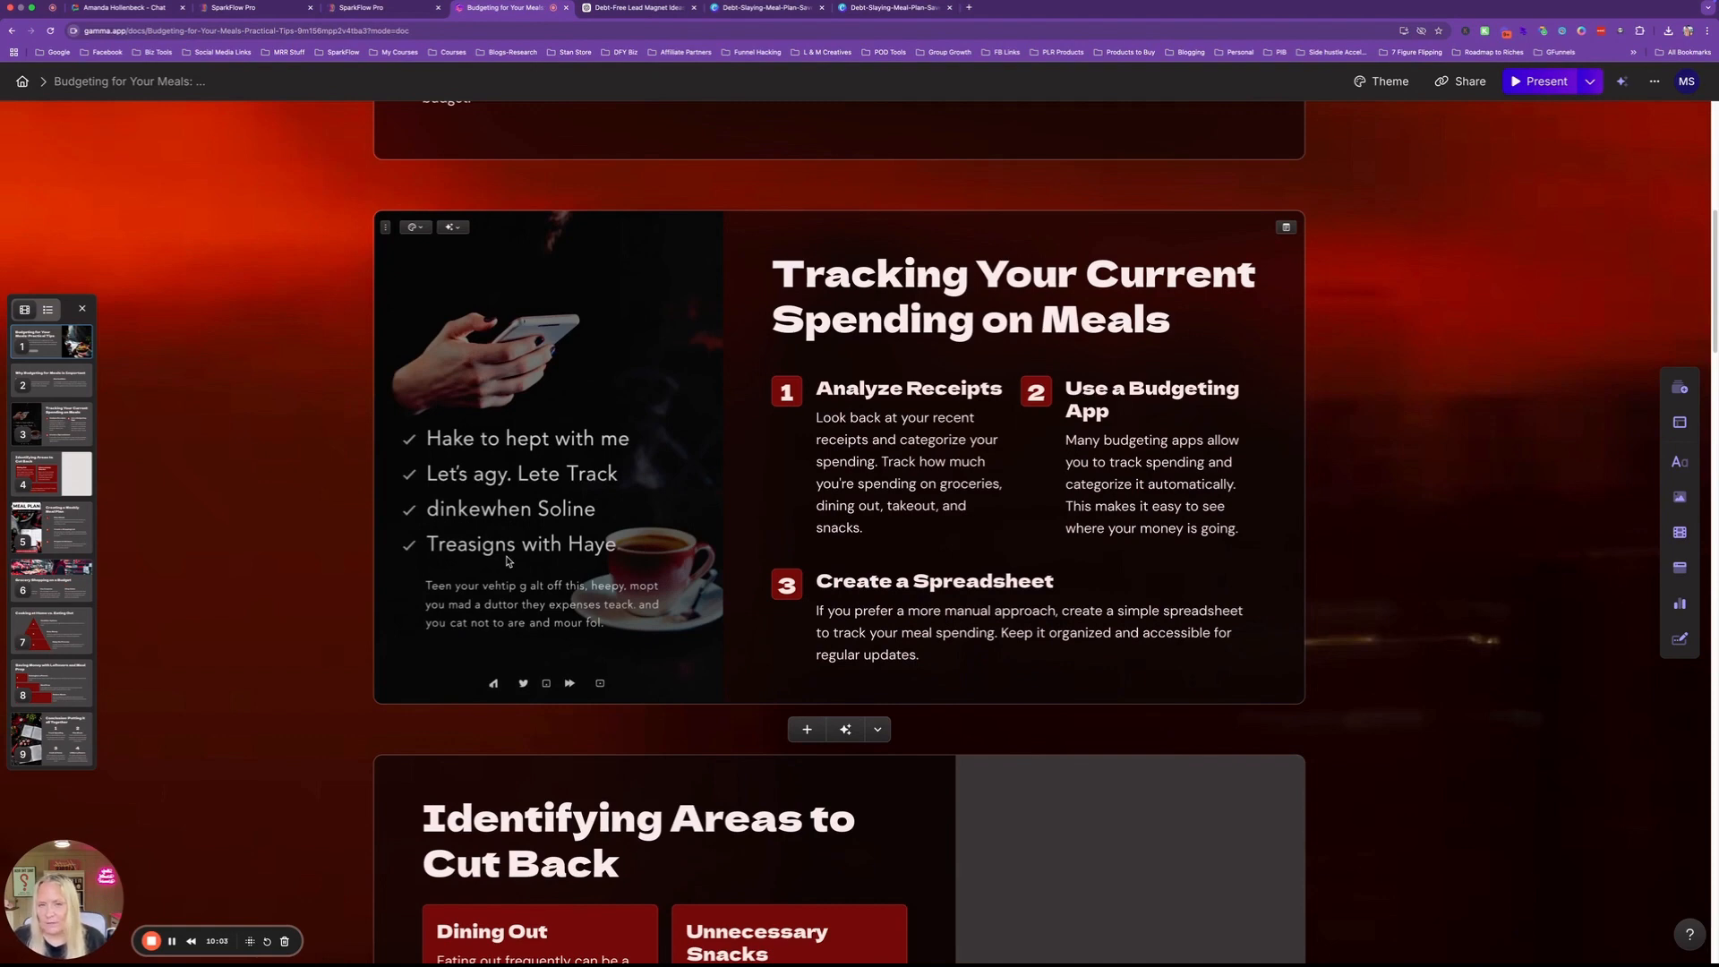
Ask Gamma's AI to redo the spending-tracking card's image, then review the remaining cards.
left_click(455, 231)
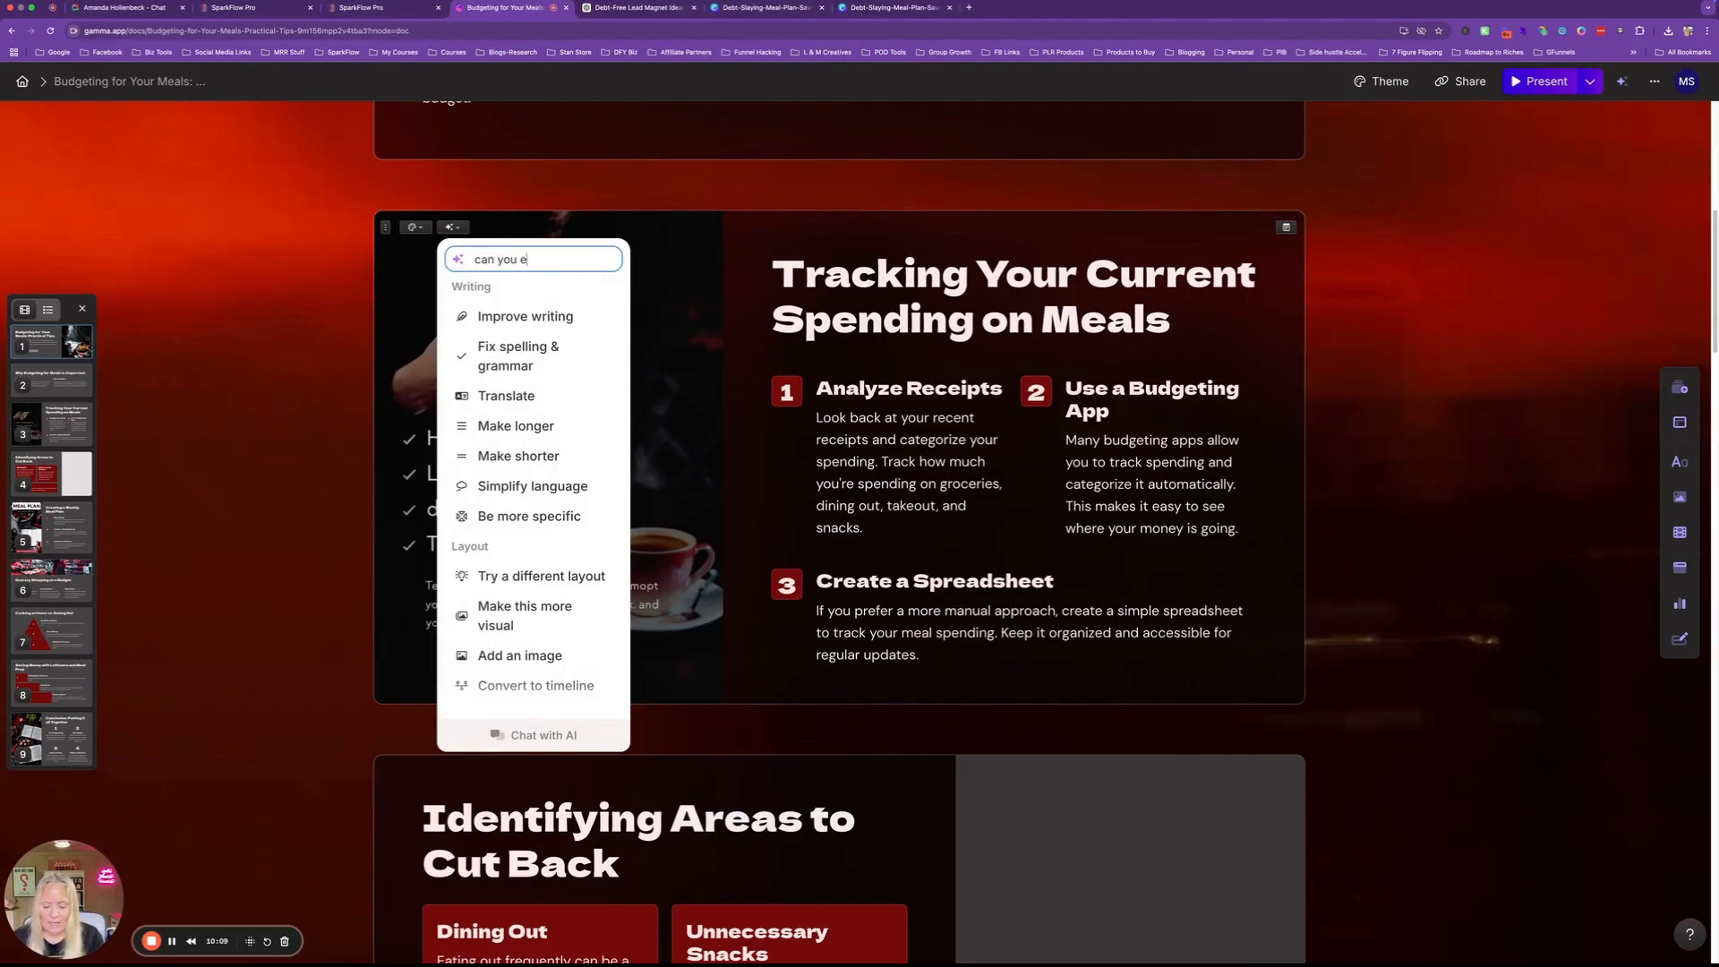
type("can you edit this image and remove the word")
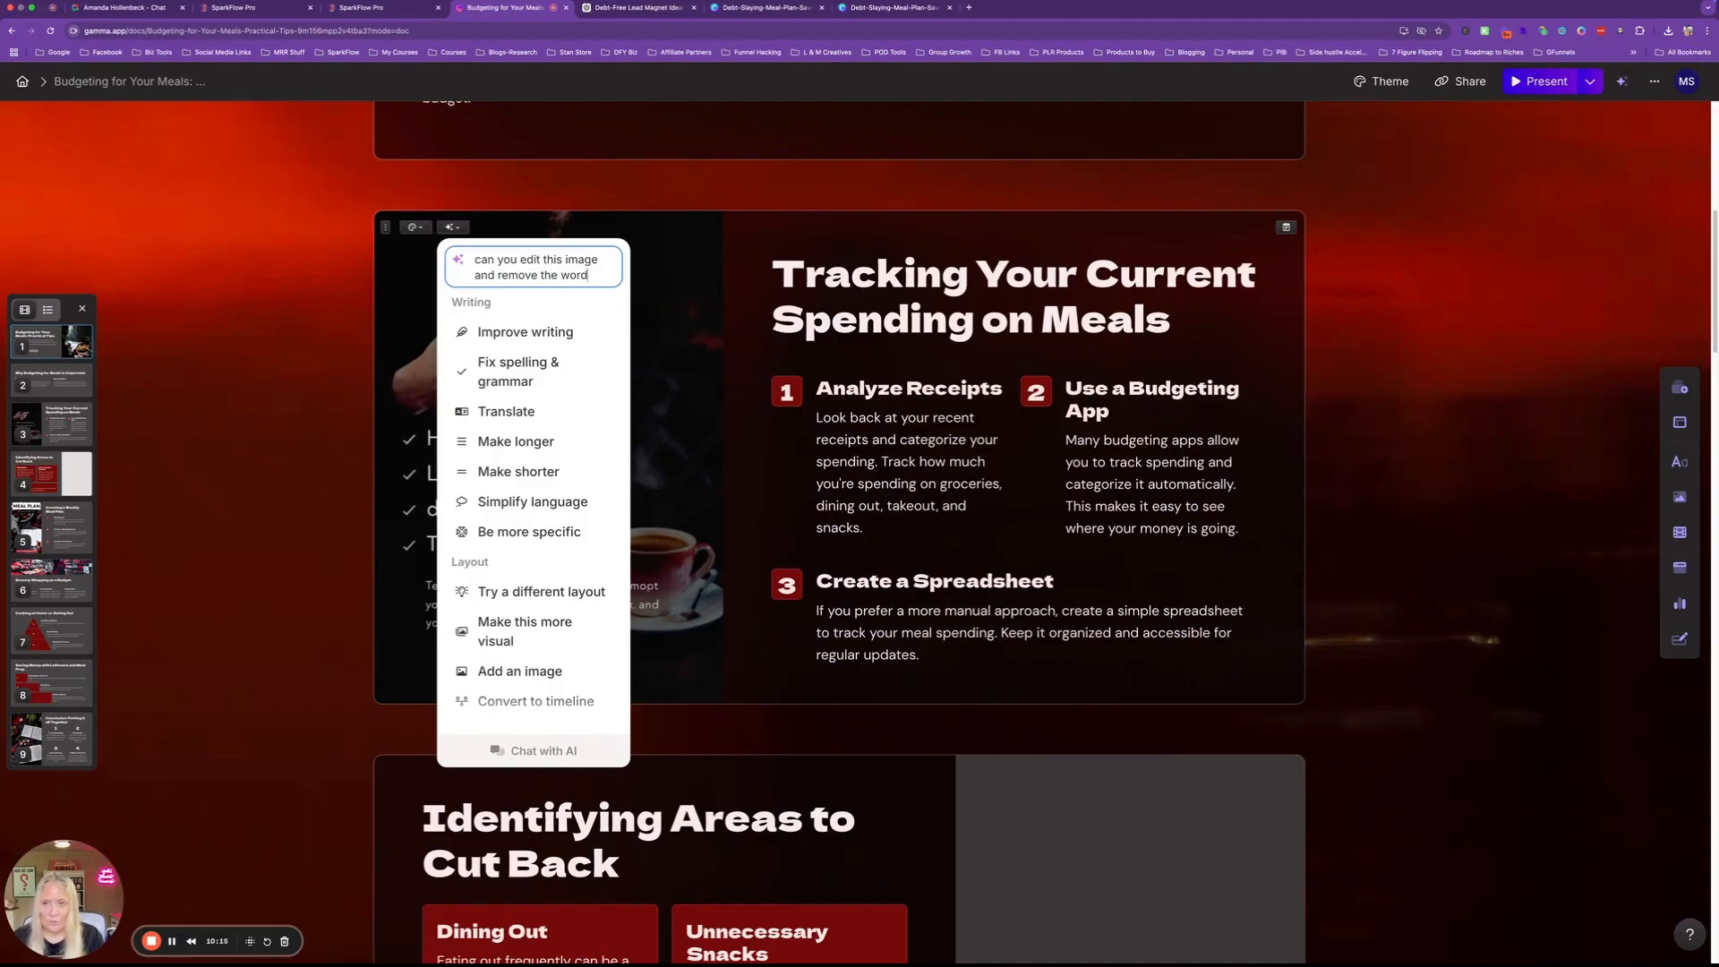
key("Return")
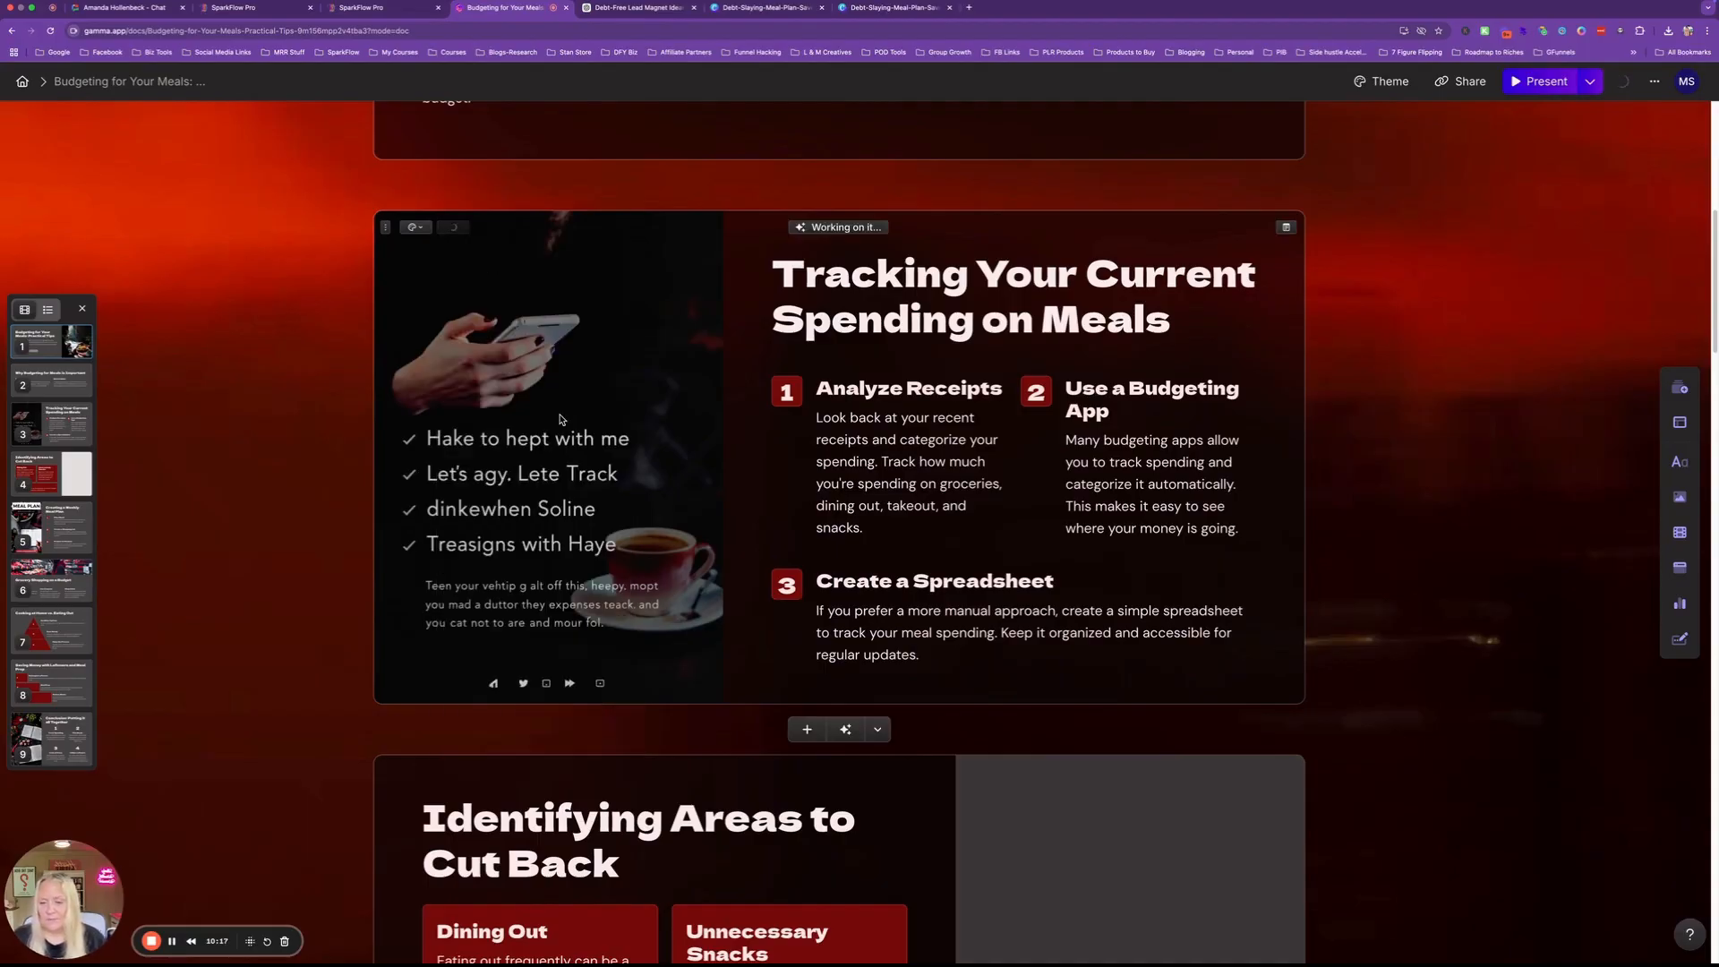
scroll(638, 510, "down", 1)
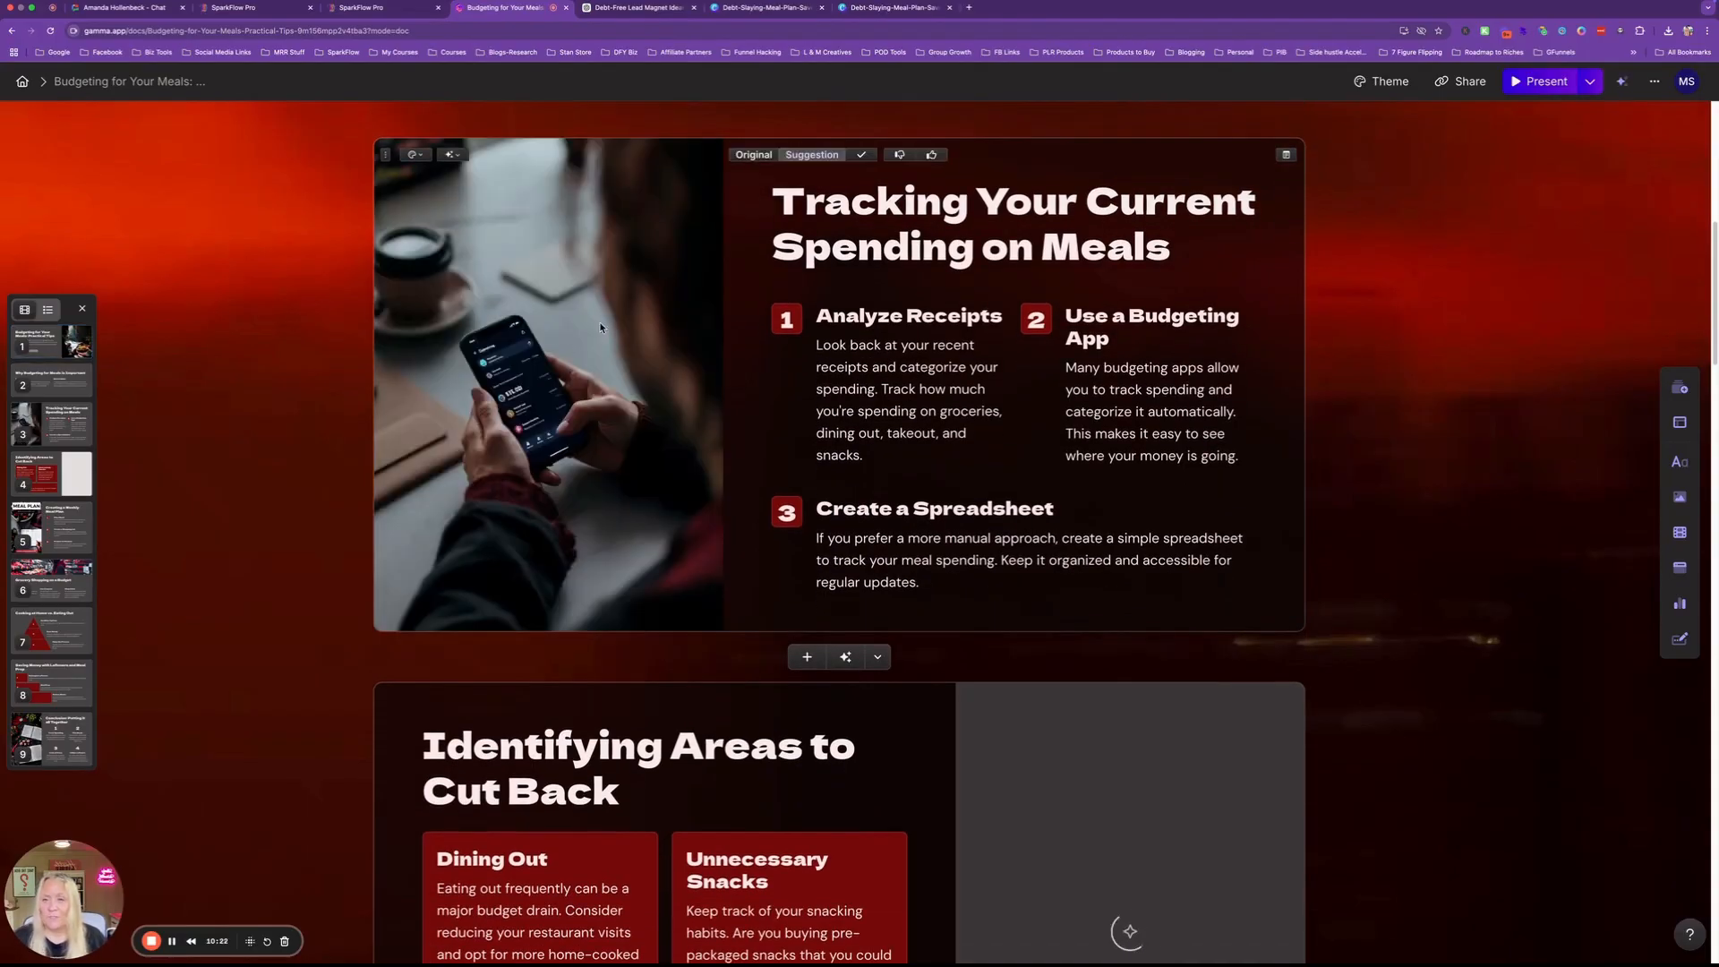
scroll(583, 426, "down", 5)
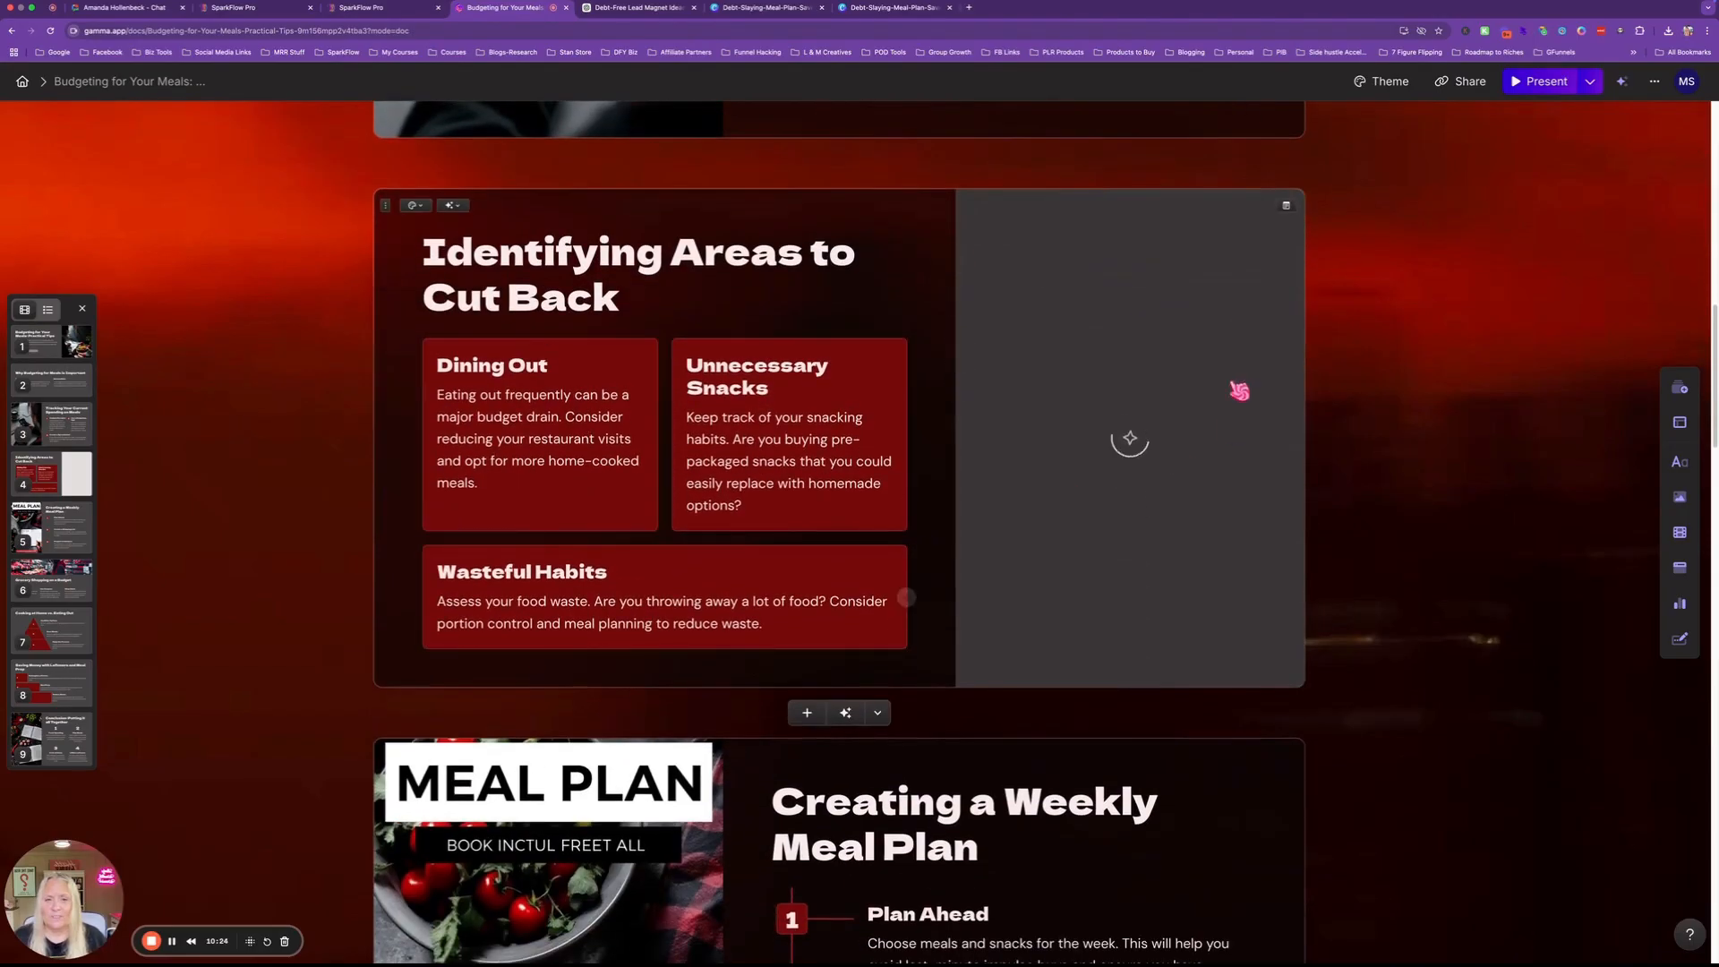
scroll(1102, 441, "down", 3)
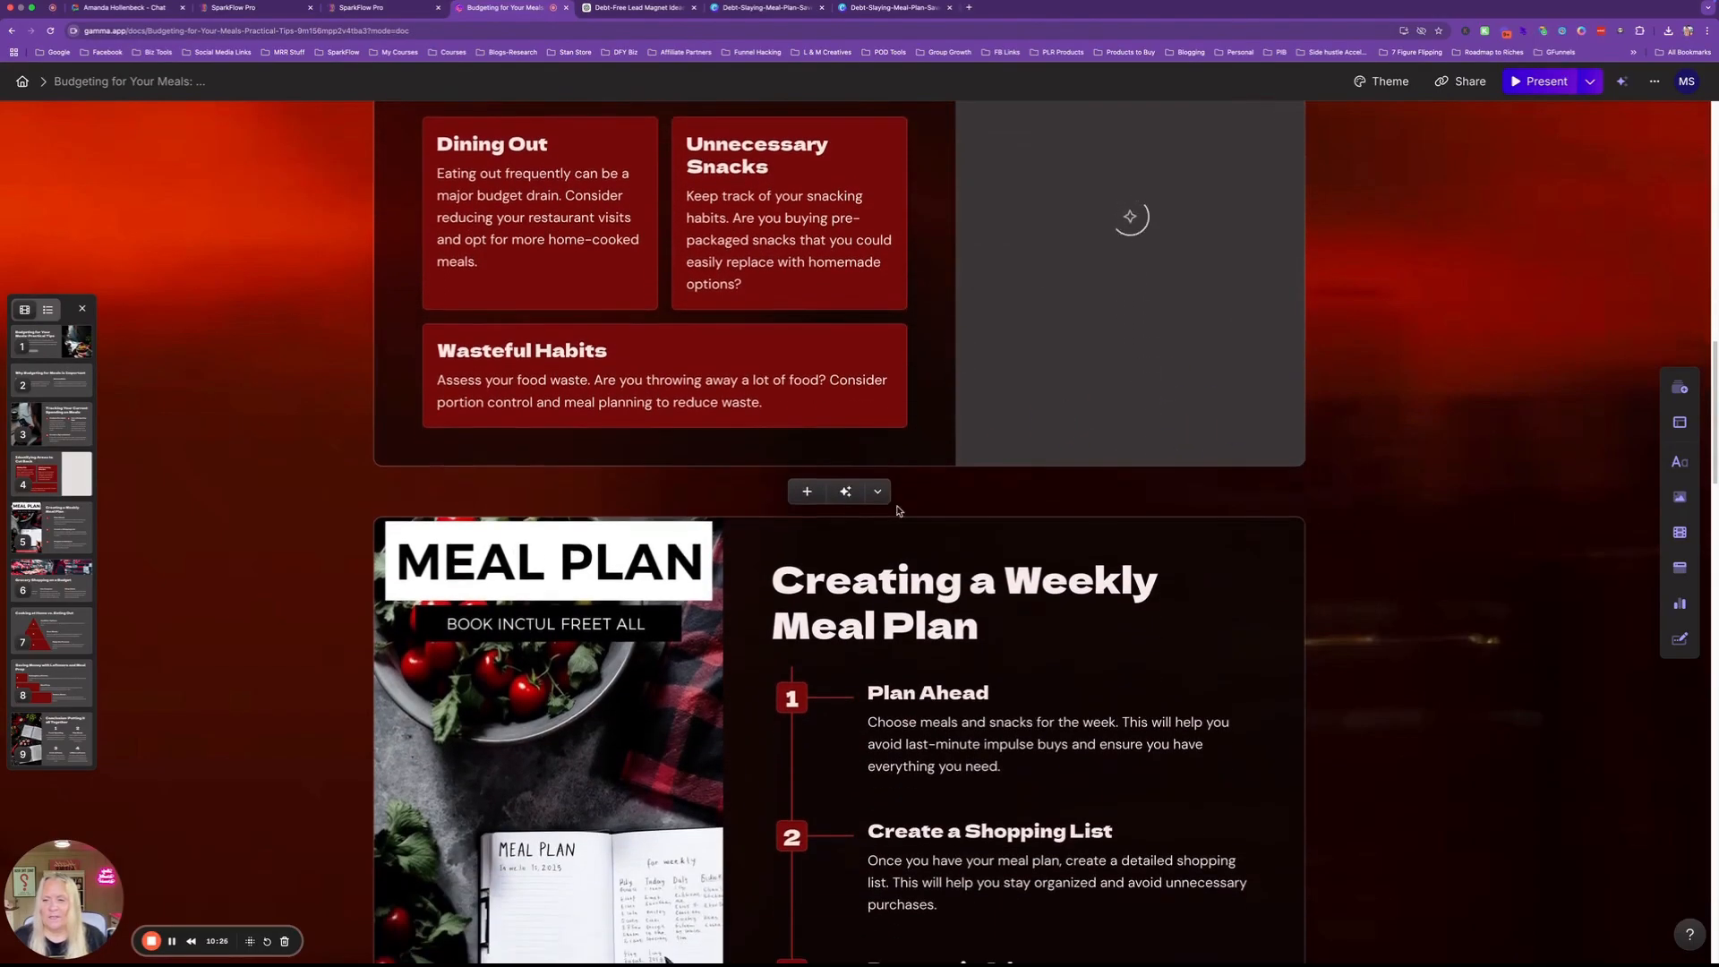
scroll(578, 524, "down", 7)
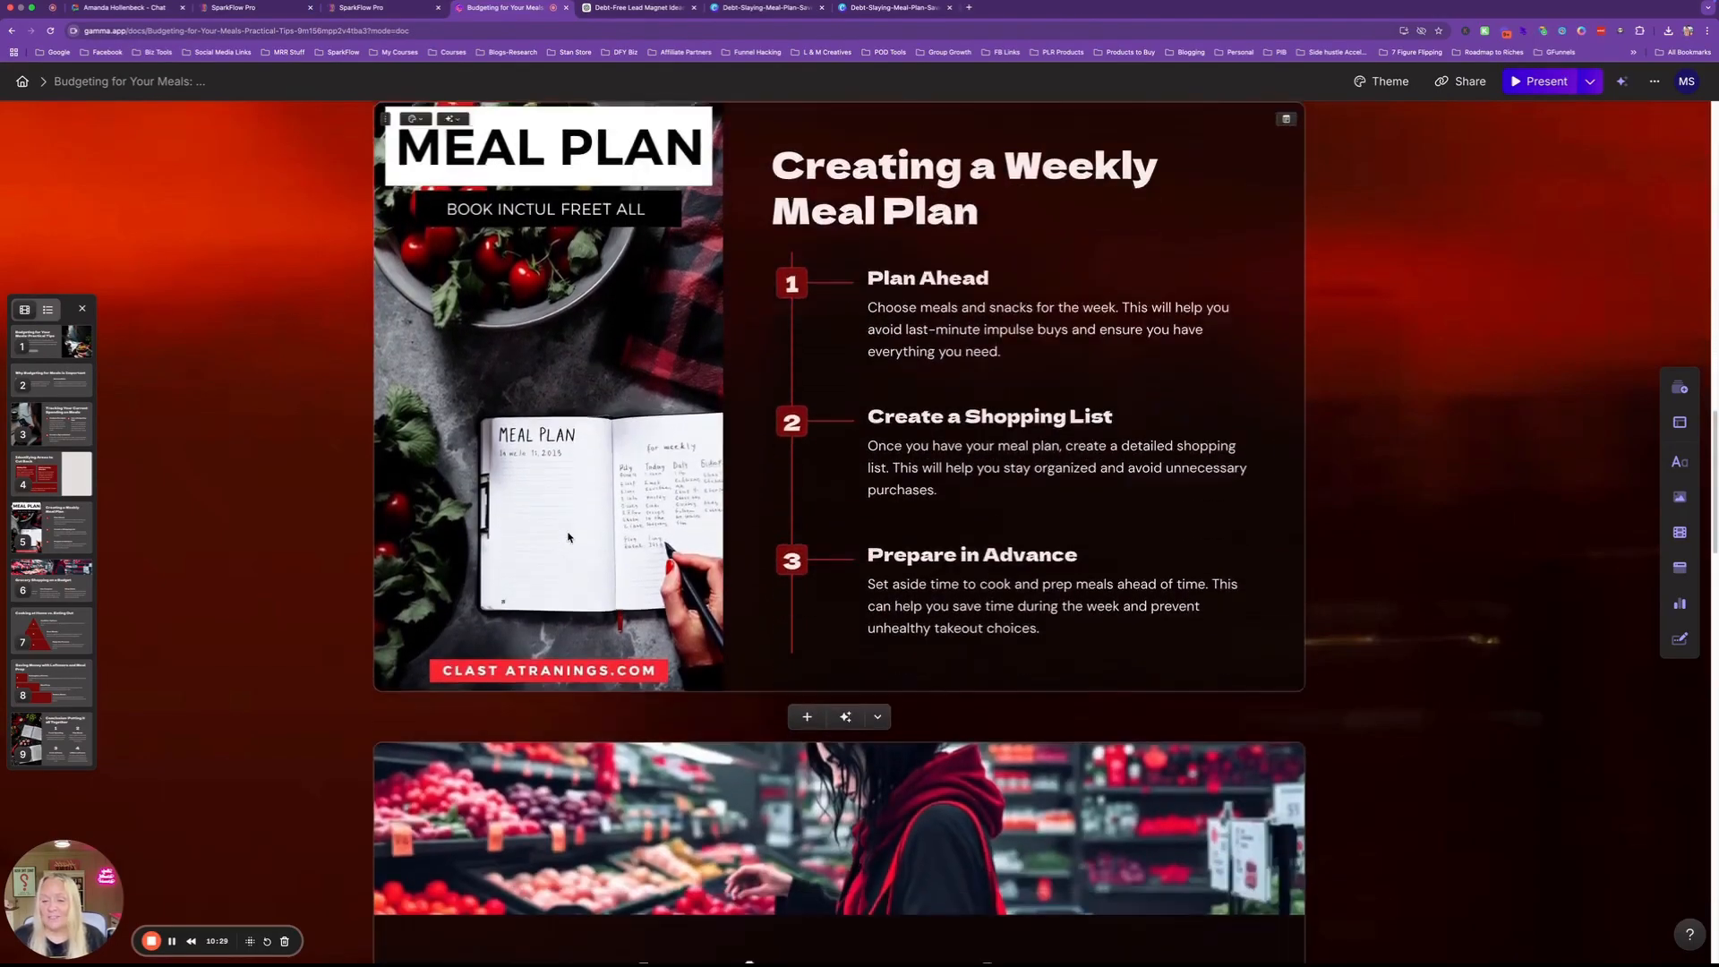
scroll(567, 535, "down", 10)
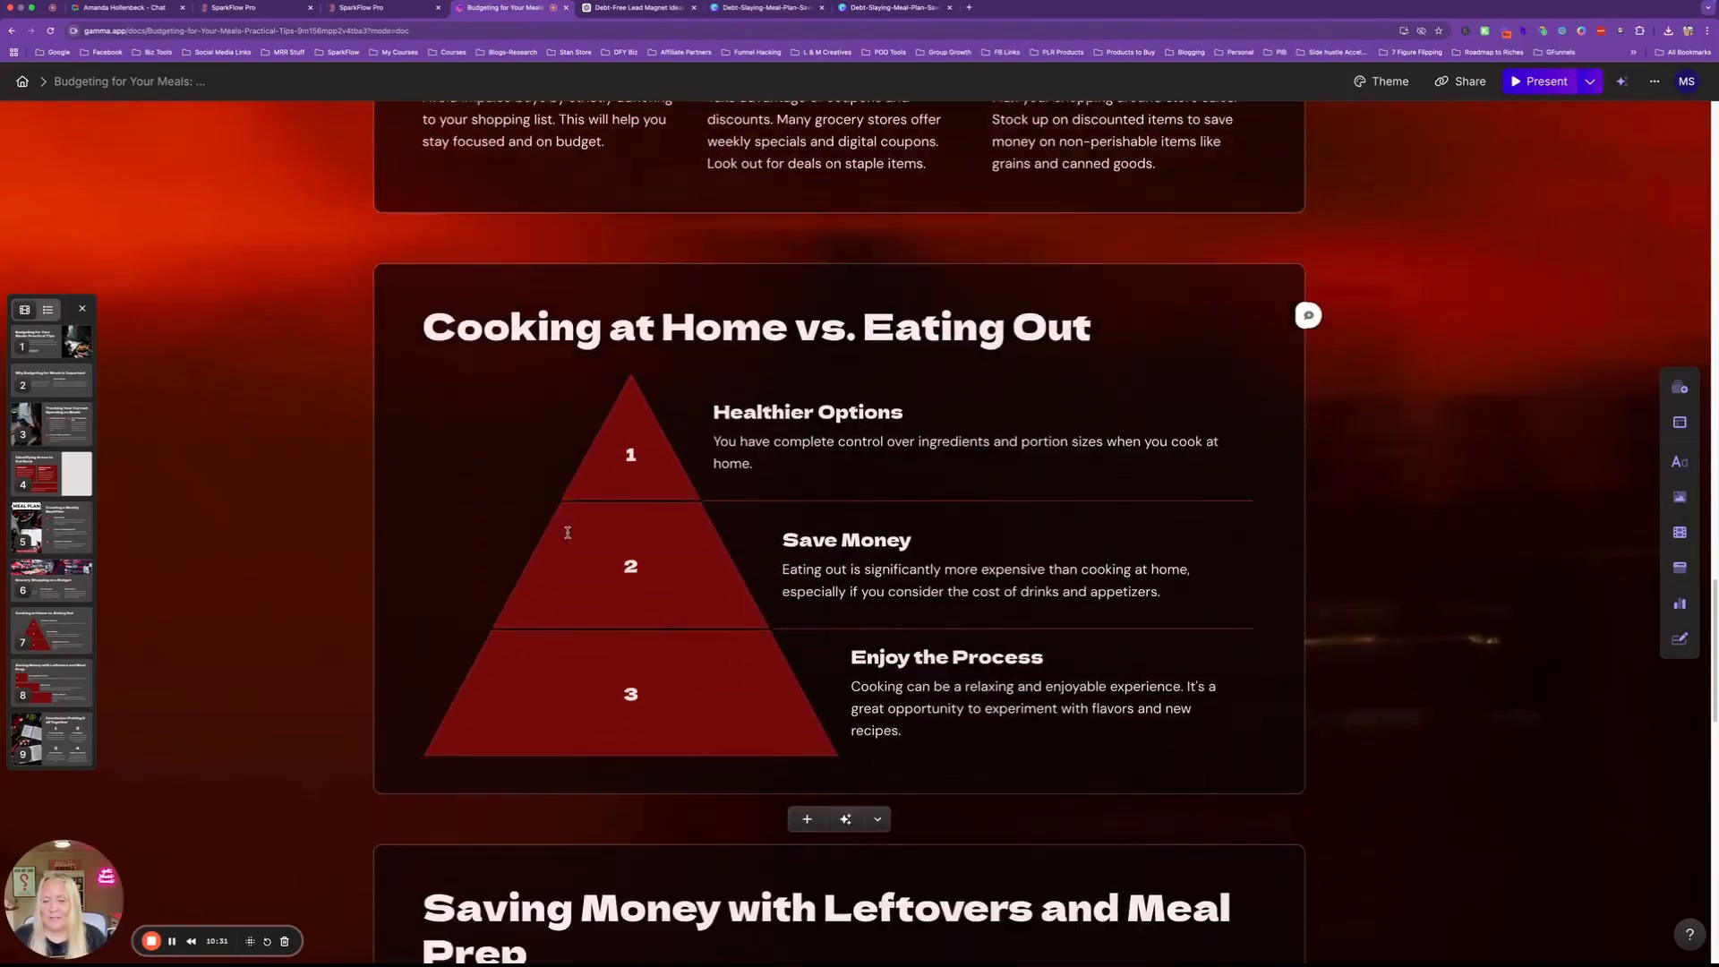
scroll(567, 535, "down", 10)
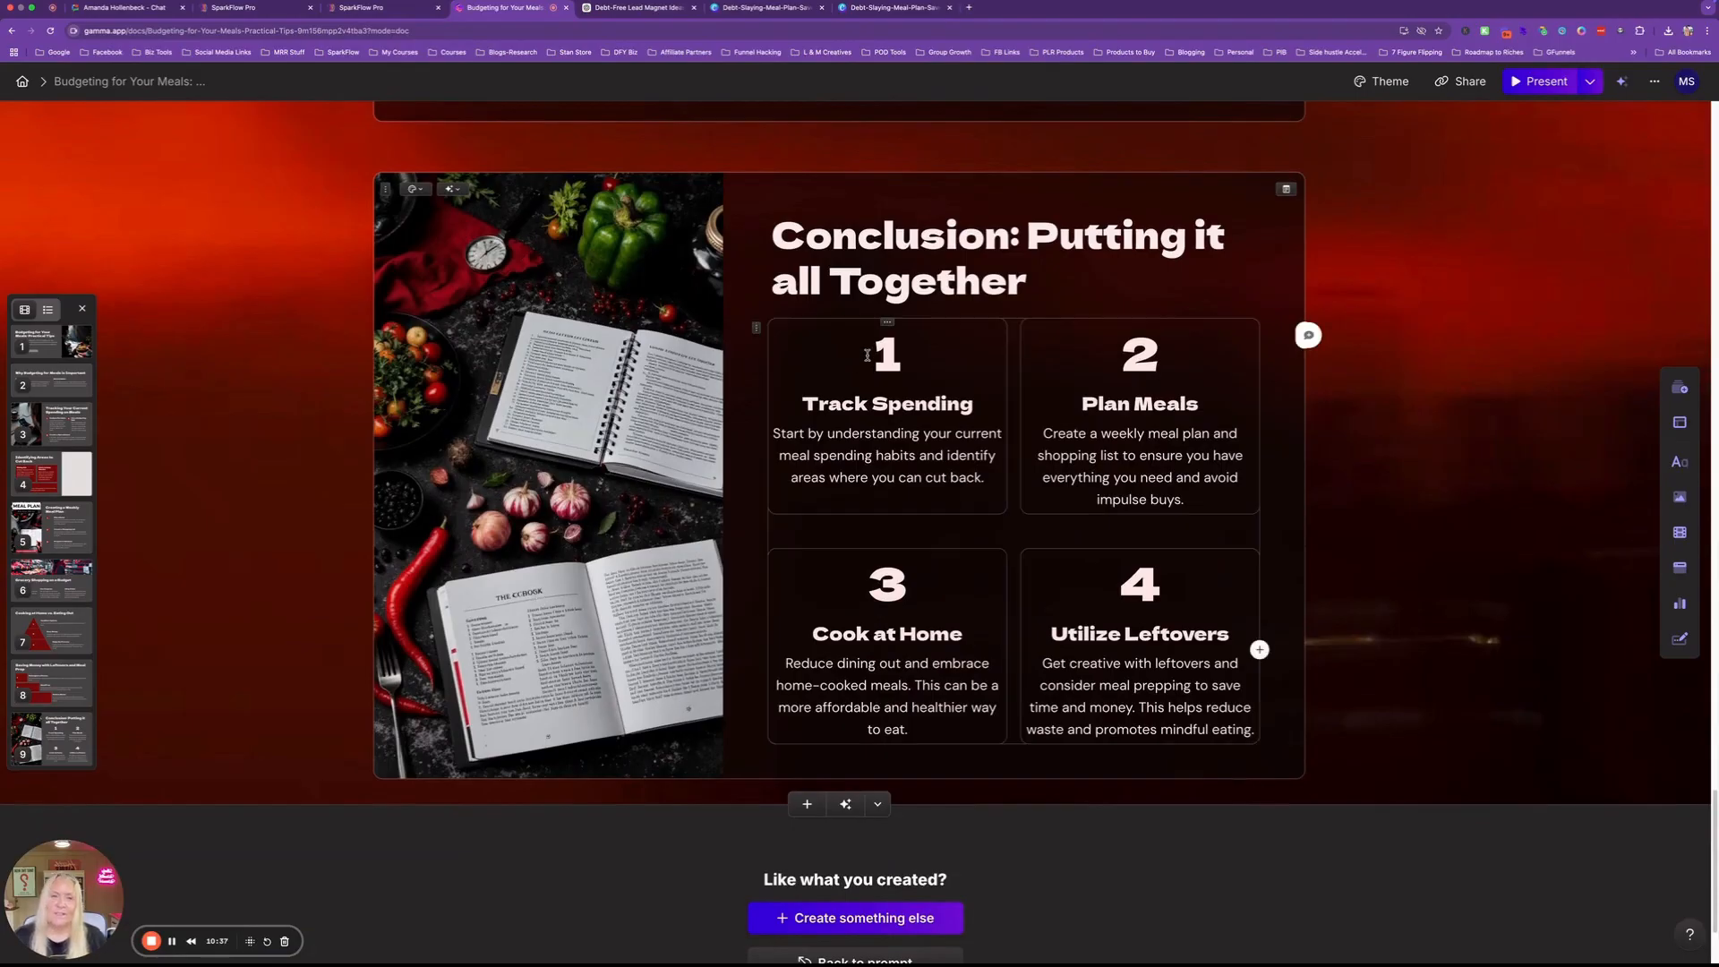
scroll(893, 347, "up", 20)
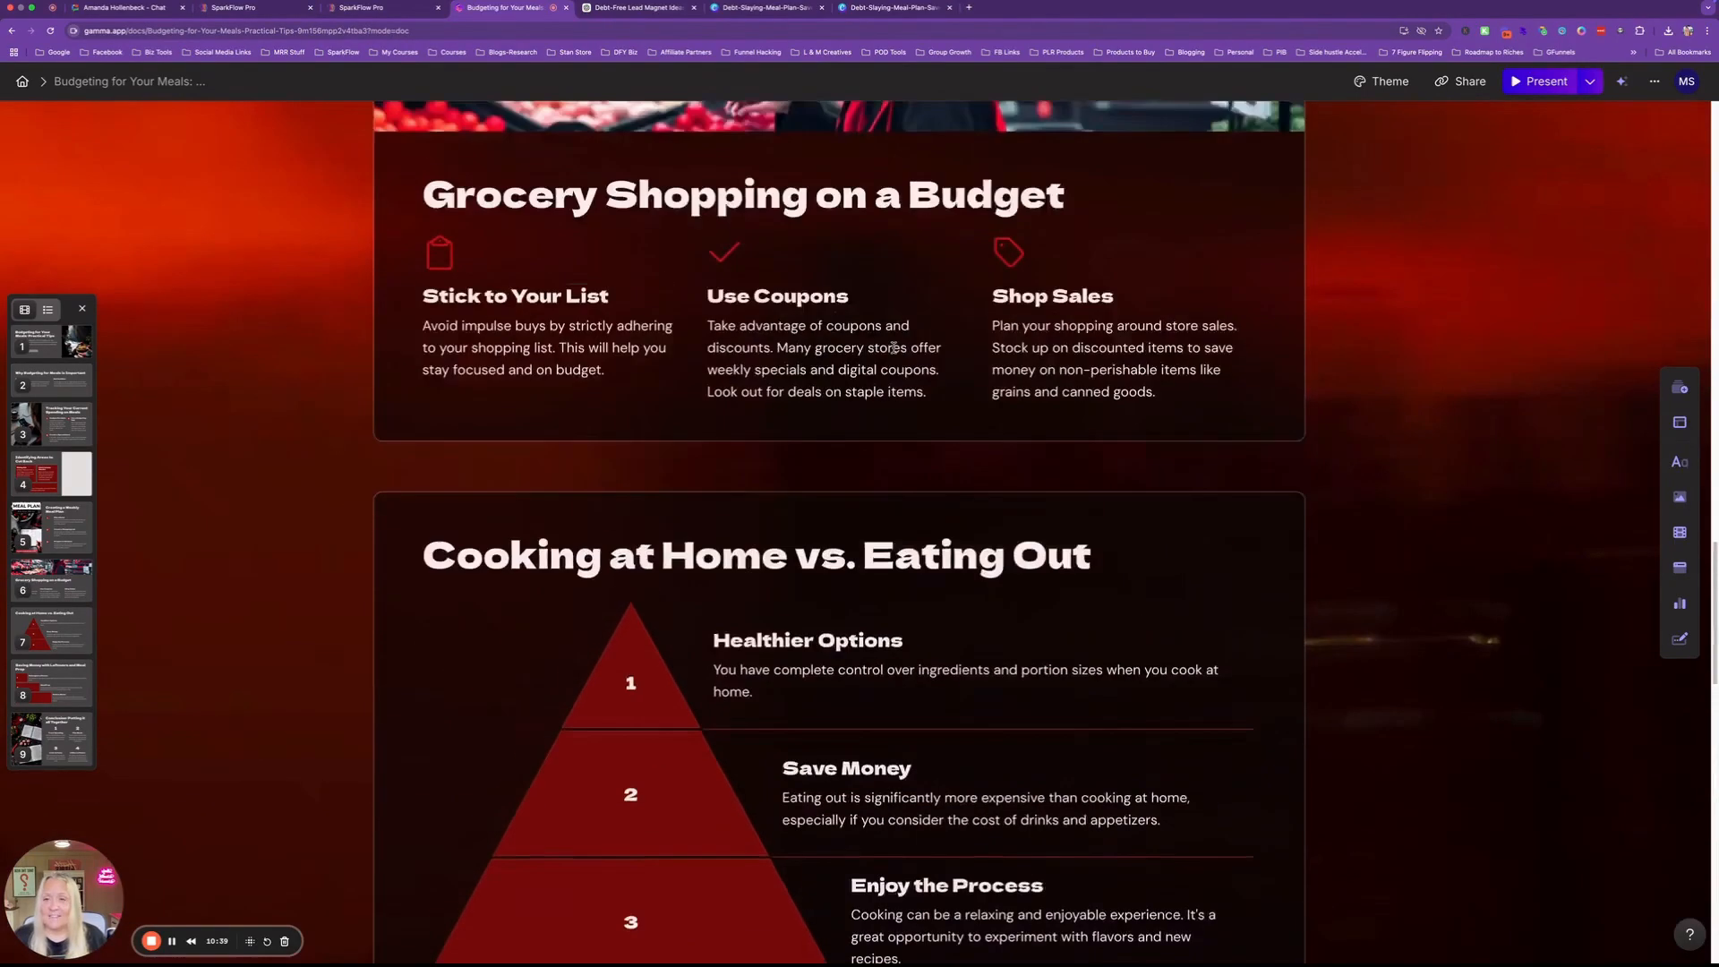